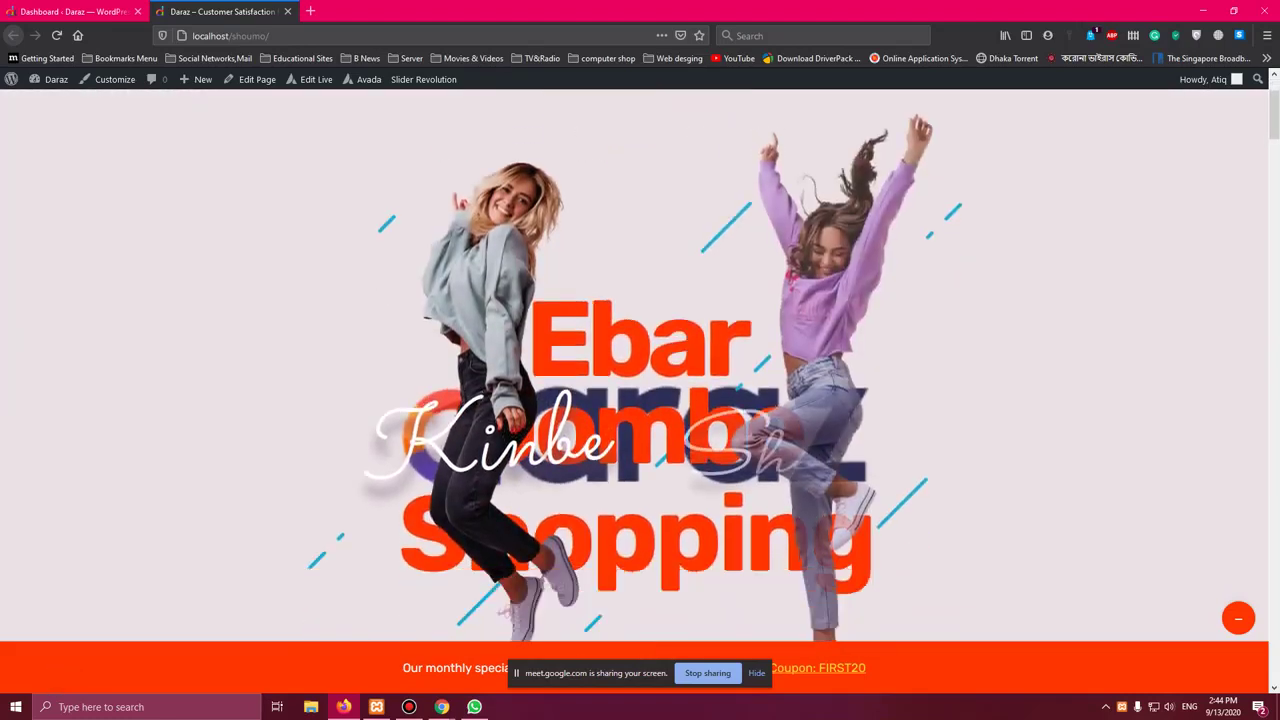
Open the shop's Store page from the home page and look through the listed products.
scroll(640, 365, "down", 3)
scroll(640, 365, "up", 4)
mouse_move(591, 221)
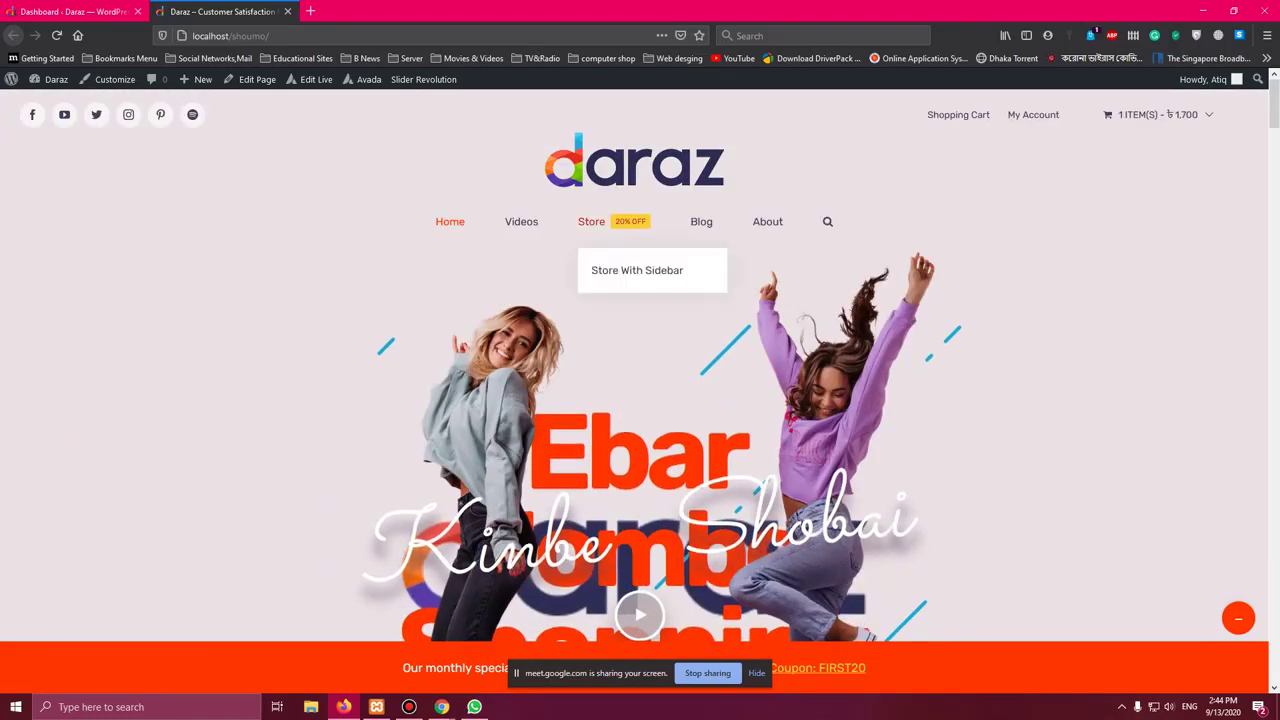
left_click(637, 270)
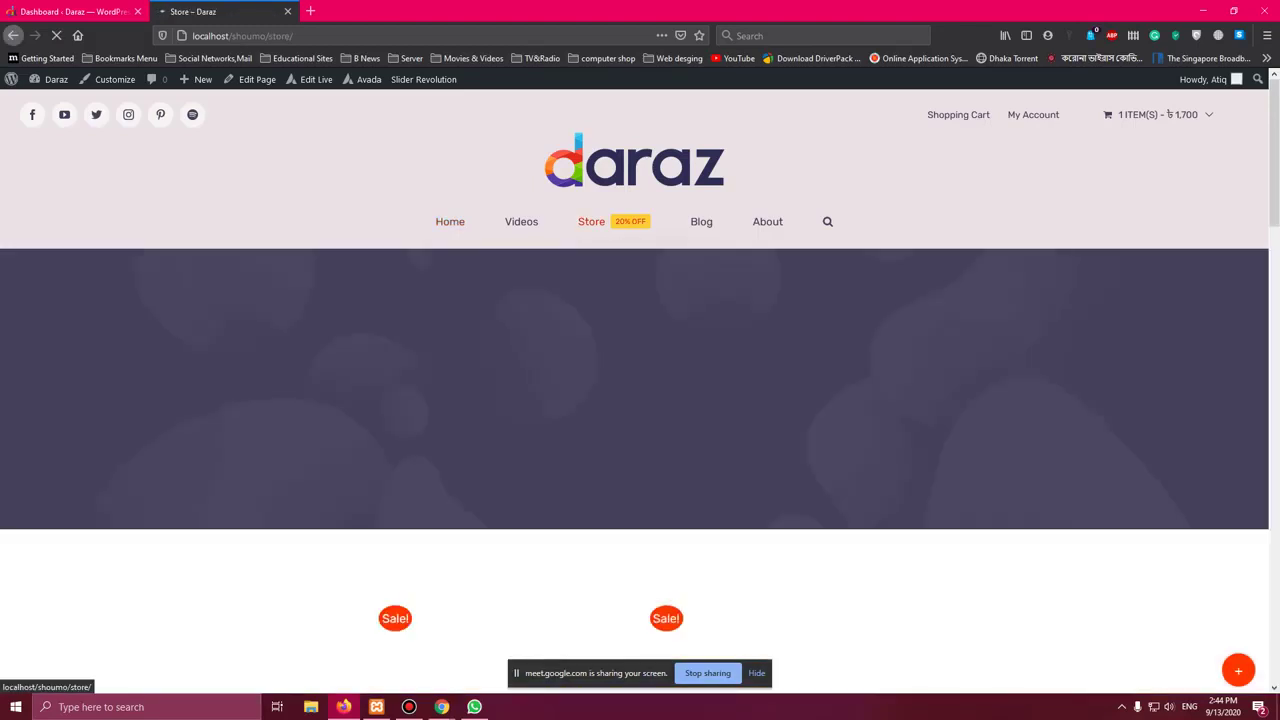
scroll(640, 400, "down", 3)
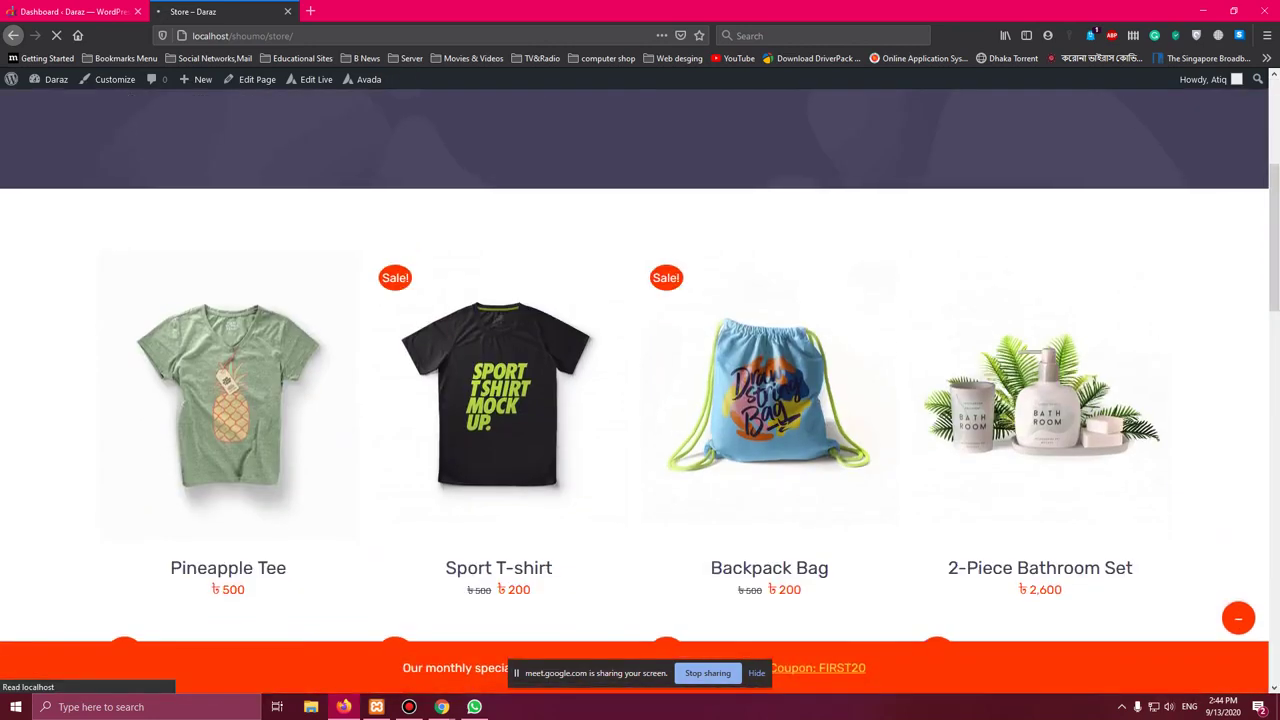
scroll(640, 400, "down", 2)
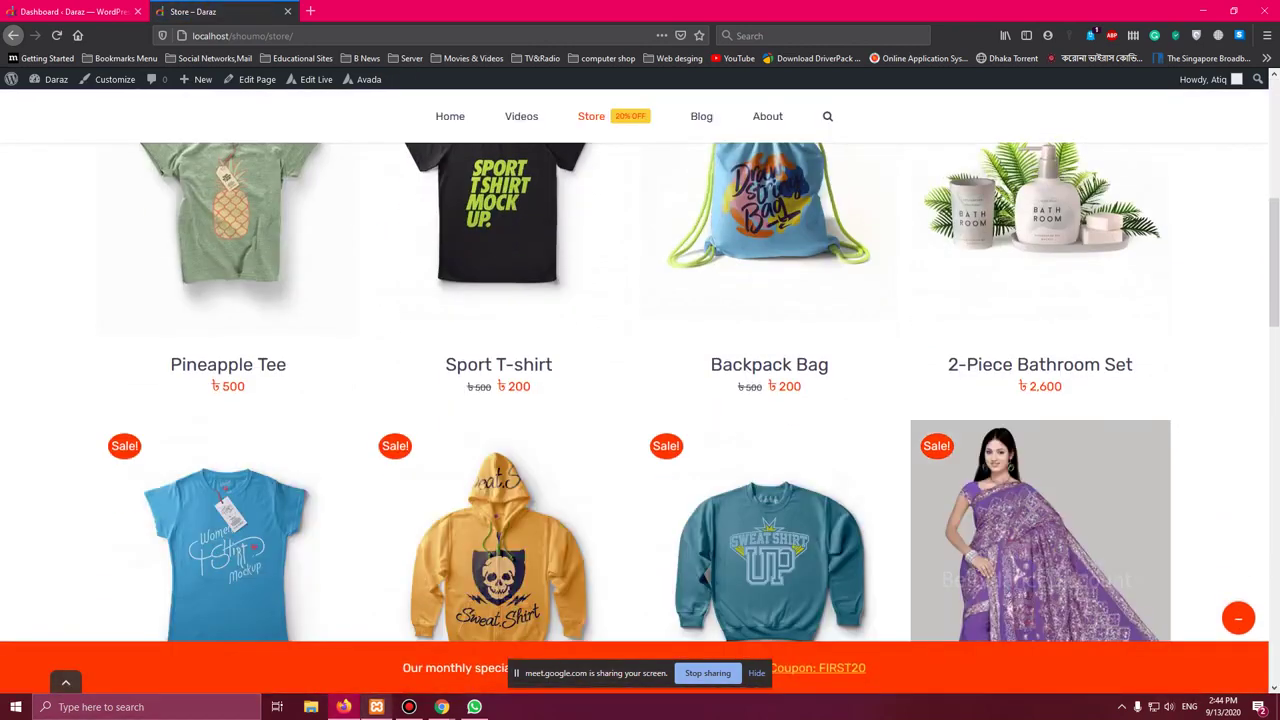
scroll(640, 400, "down", 3)
Open the Store With Sidebar page of the shop.
scroll(640, 400, "up", 6)
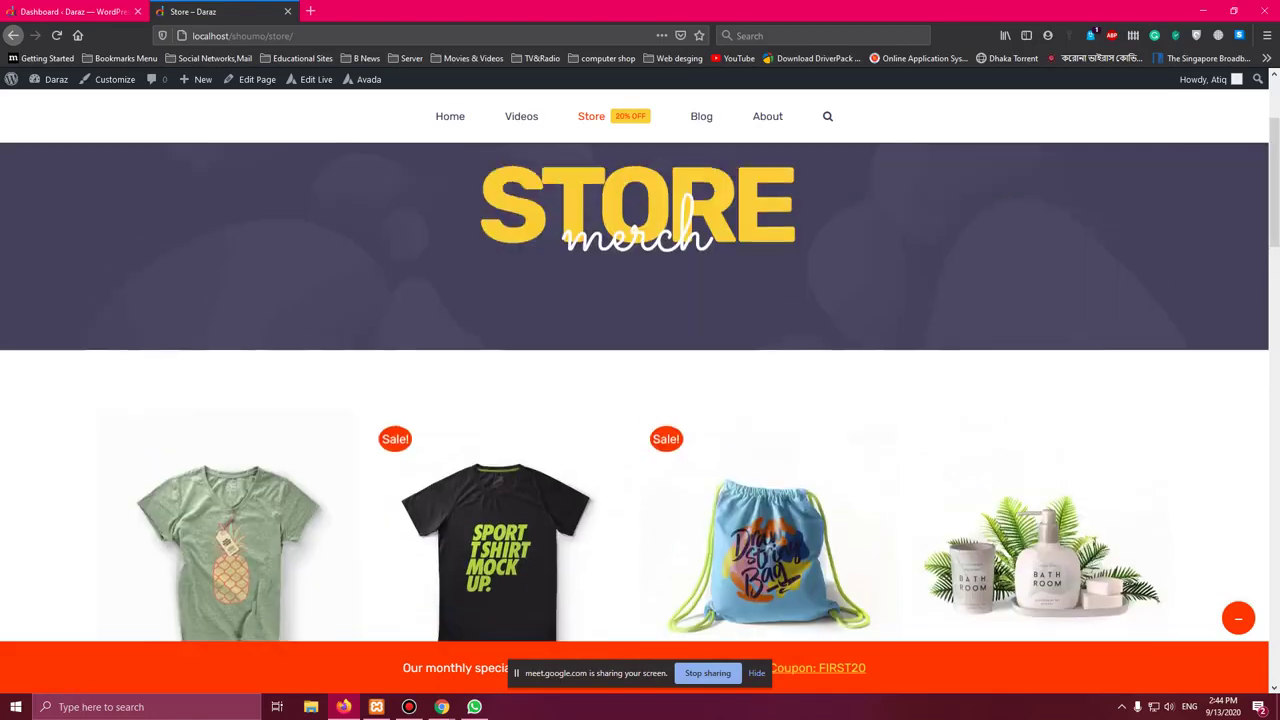
scroll(630, 200, "up", 1)
mouse_move(637, 202)
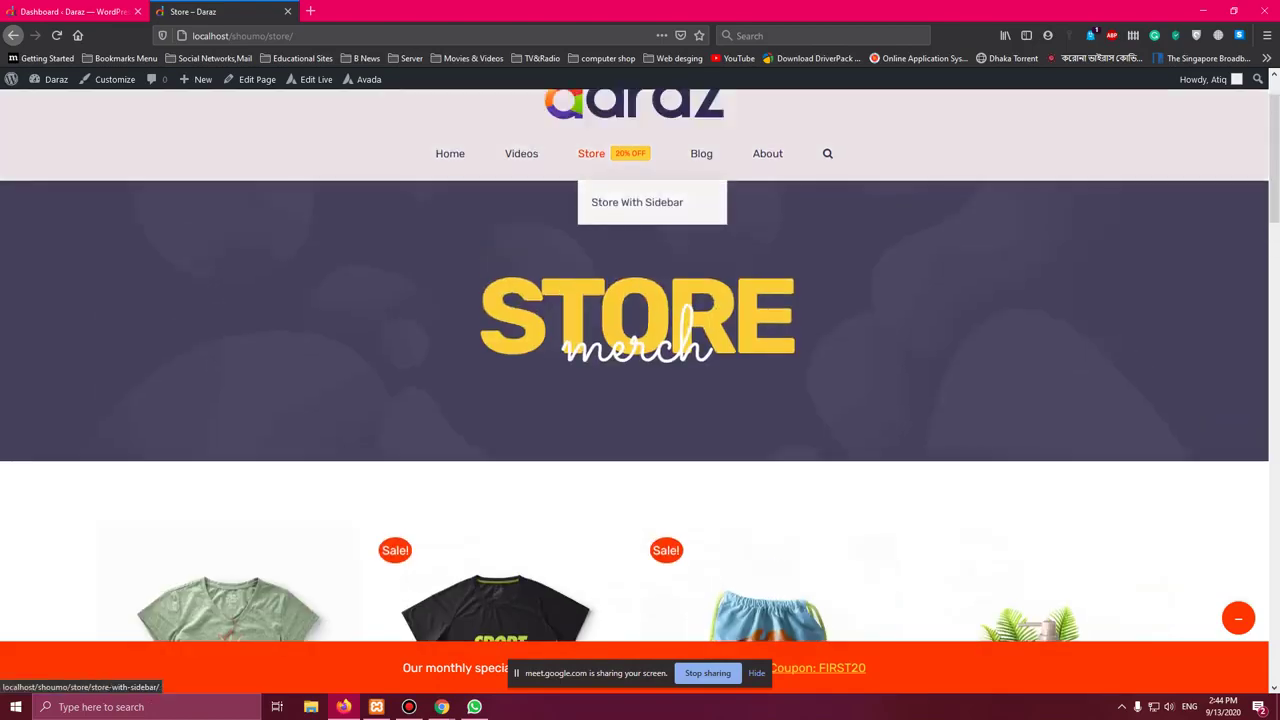
left_click(637, 202)
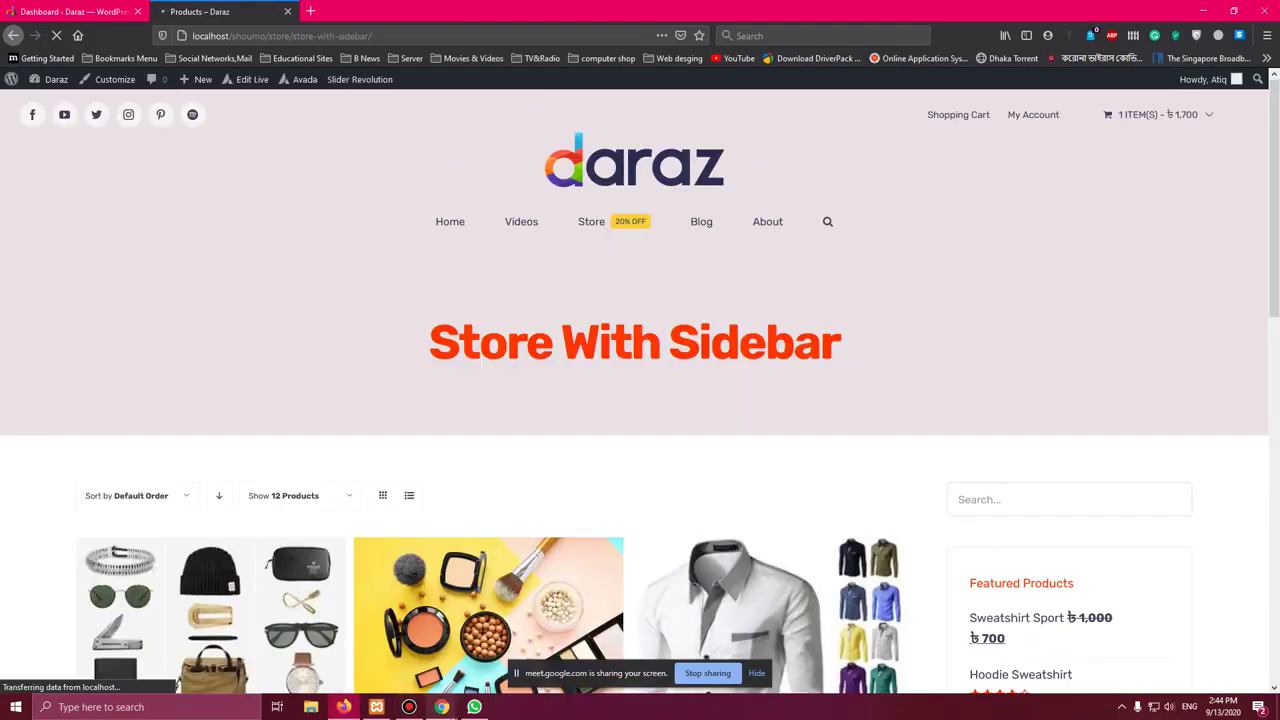
Switch to the Google Meet call in Chrome and unmute the microphone.
mouse_move(441, 707)
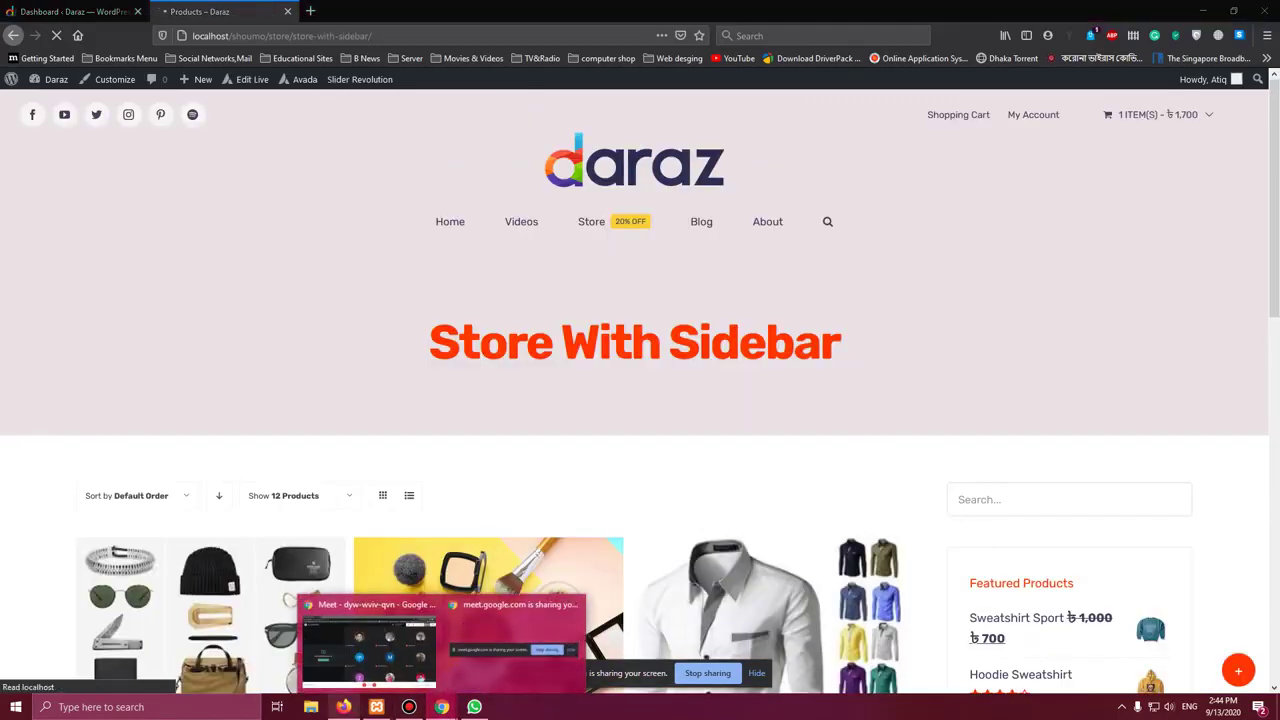
key("ctrl+Tab")
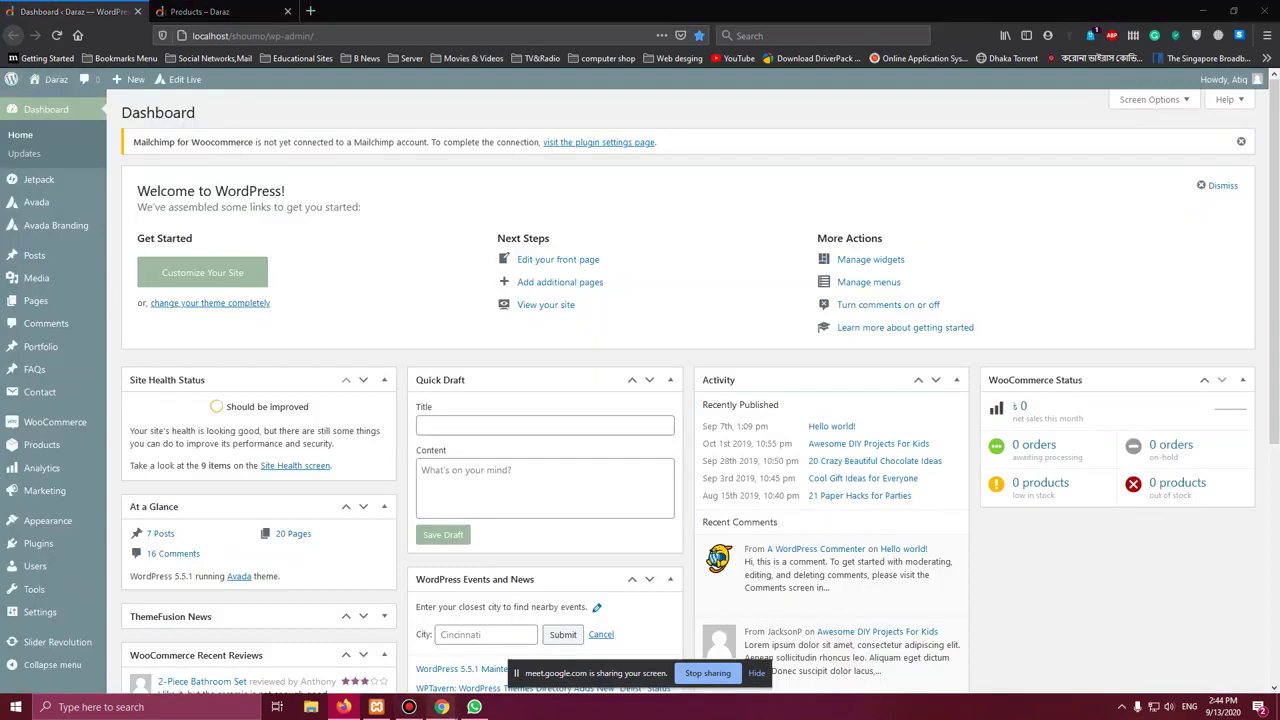
left_click(395, 628)
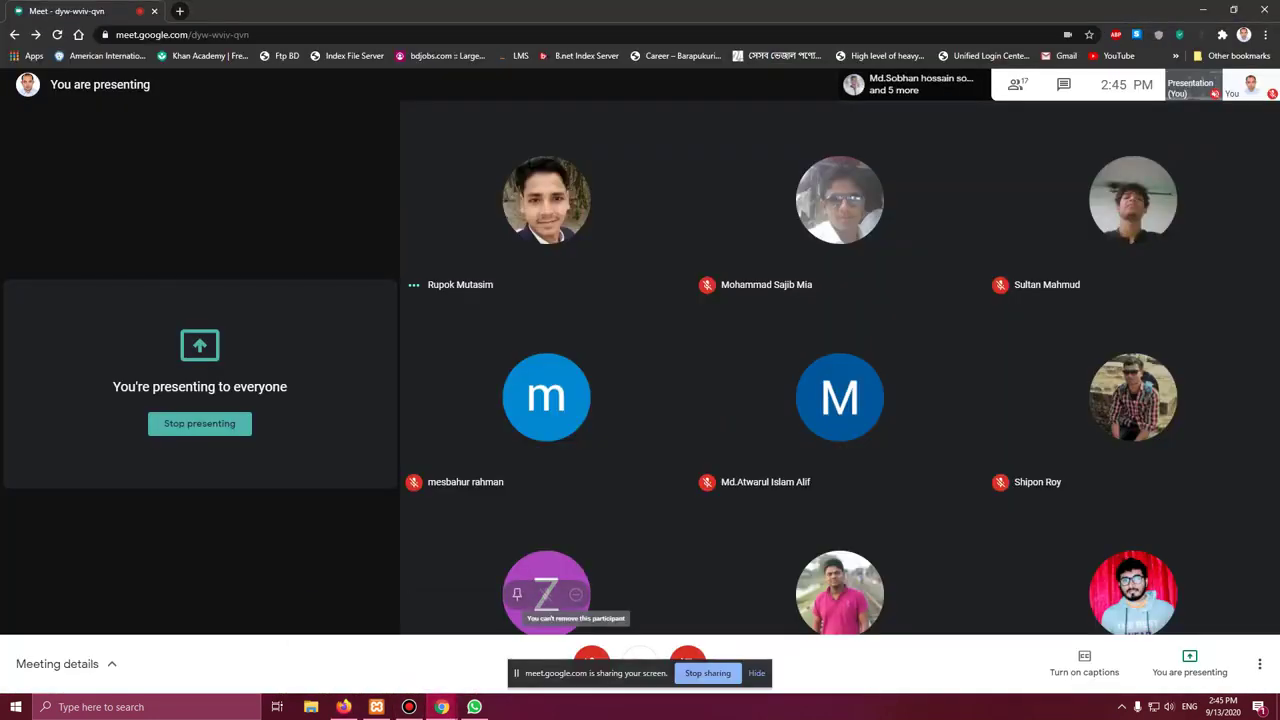
left_click(591, 650)
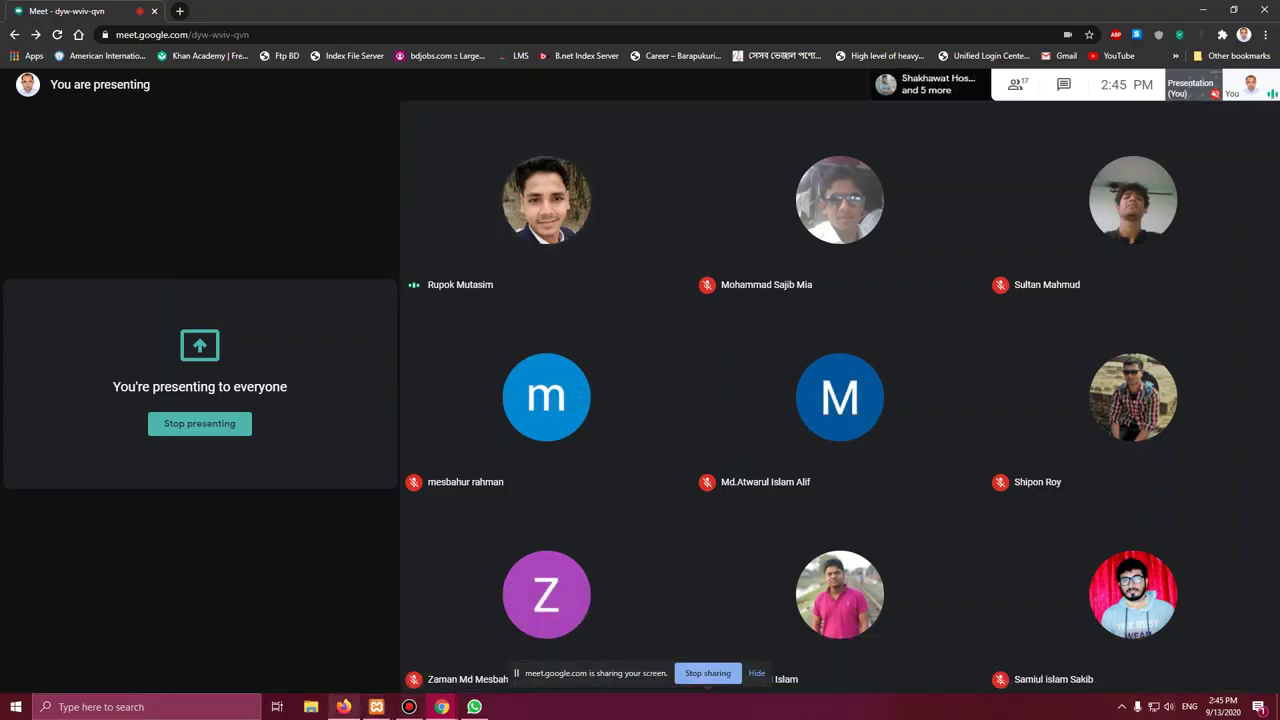
Switch back to Firefox and examine the category tiles and sidebar sections of the Store With Sidebar page.
left_click(344, 707)
left_click(205, 11)
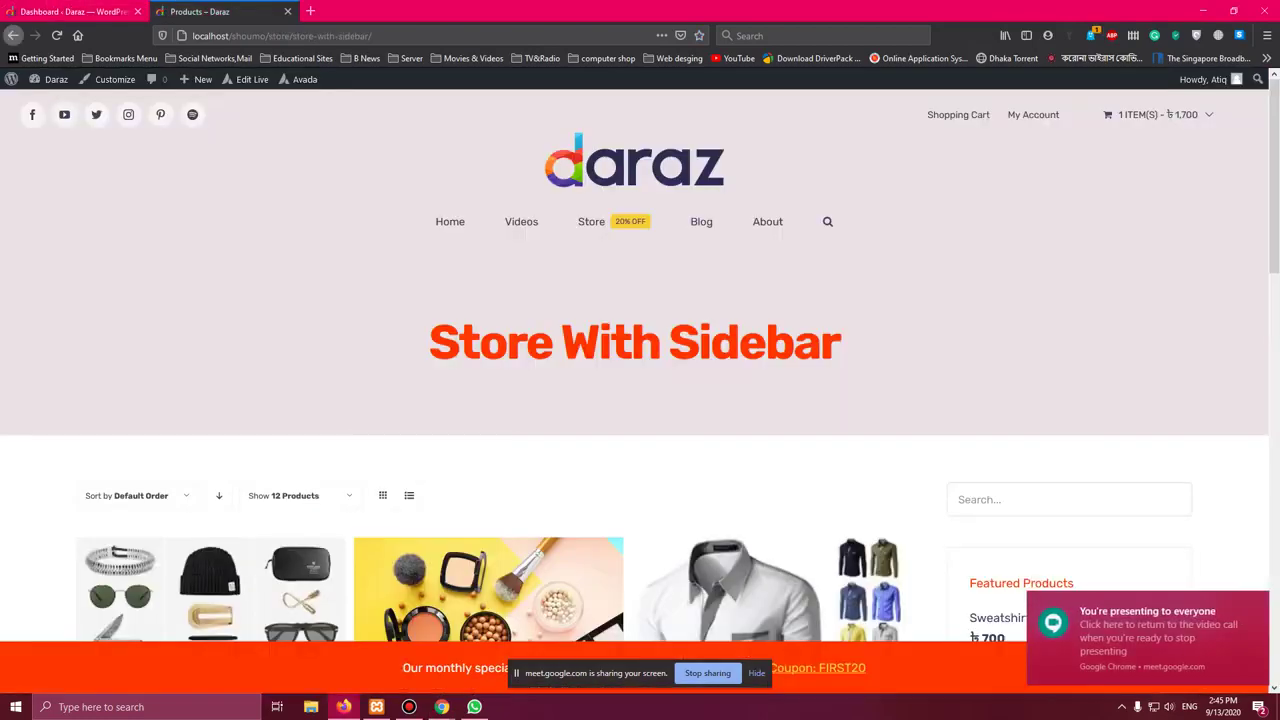
scroll(210, 360, "down", 4)
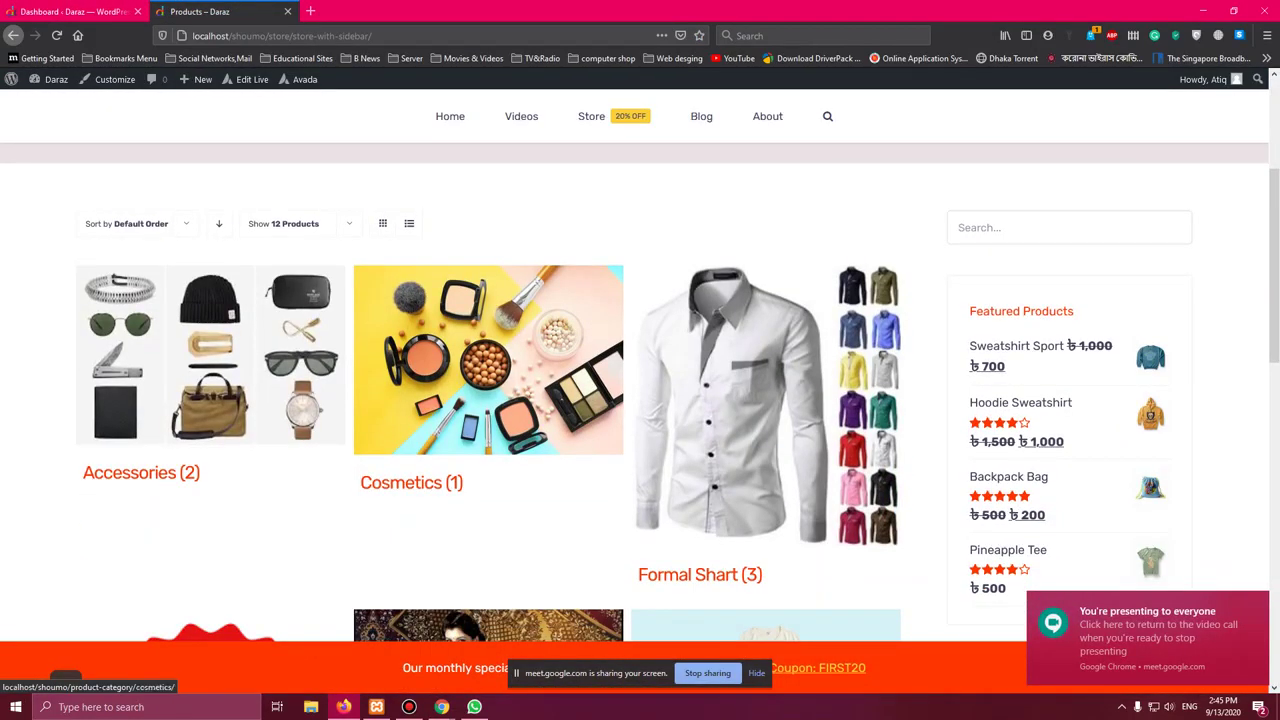
scroll(488, 400, "down", 3)
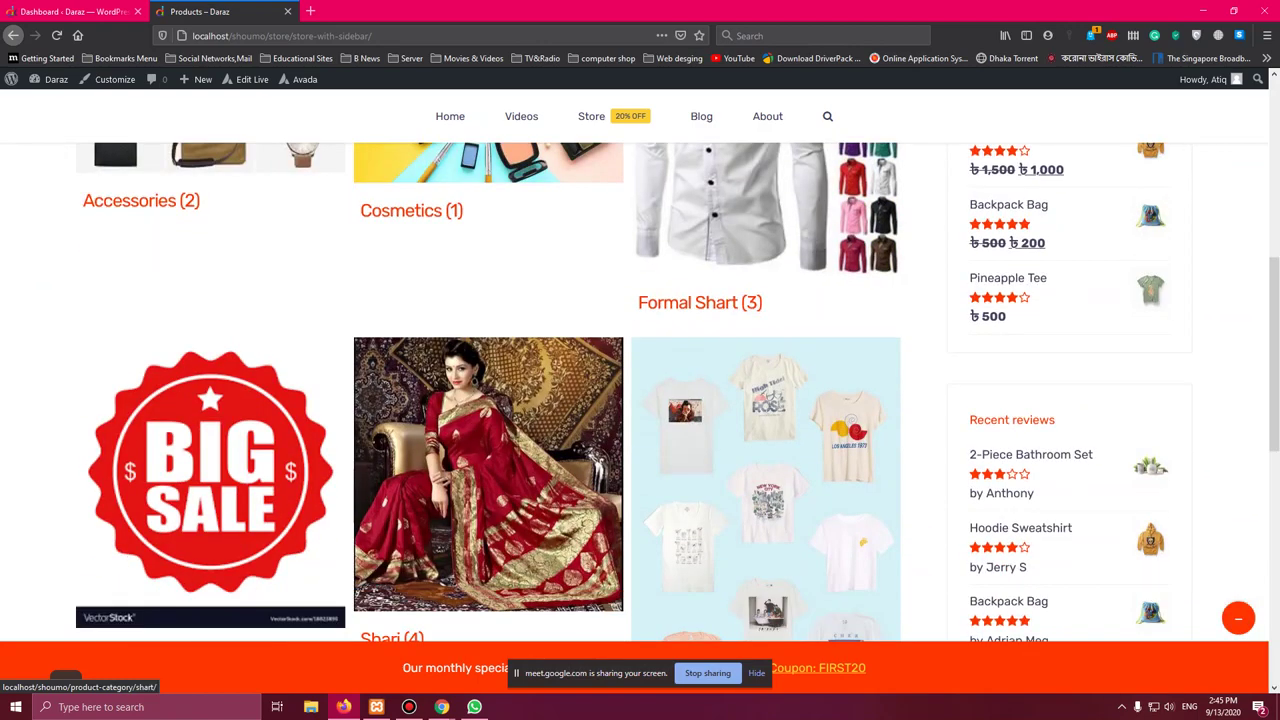
scroll(488, 470, "down", 4)
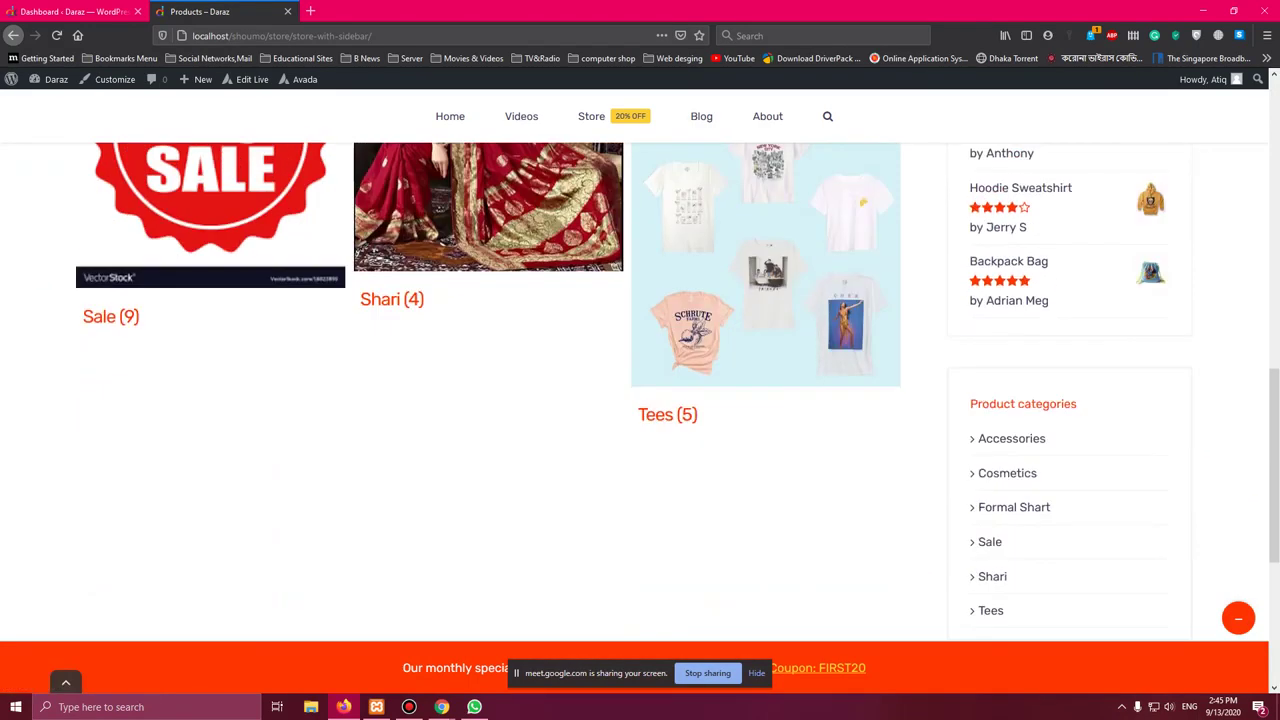
scroll(640, 380, "down", 2)
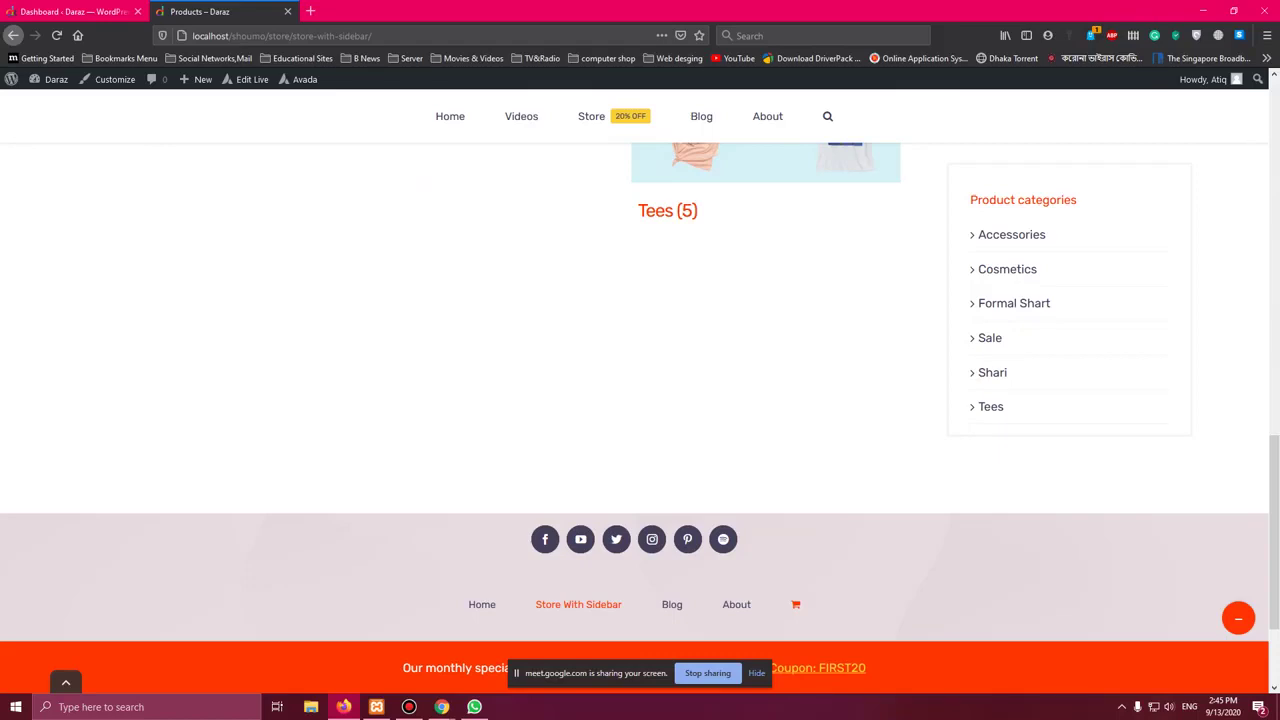
scroll(640, 380, "up", 1)
Return to the WordPress dashboard and open the list of all WooCommerce products.
key("ctrl+shift+Tab")
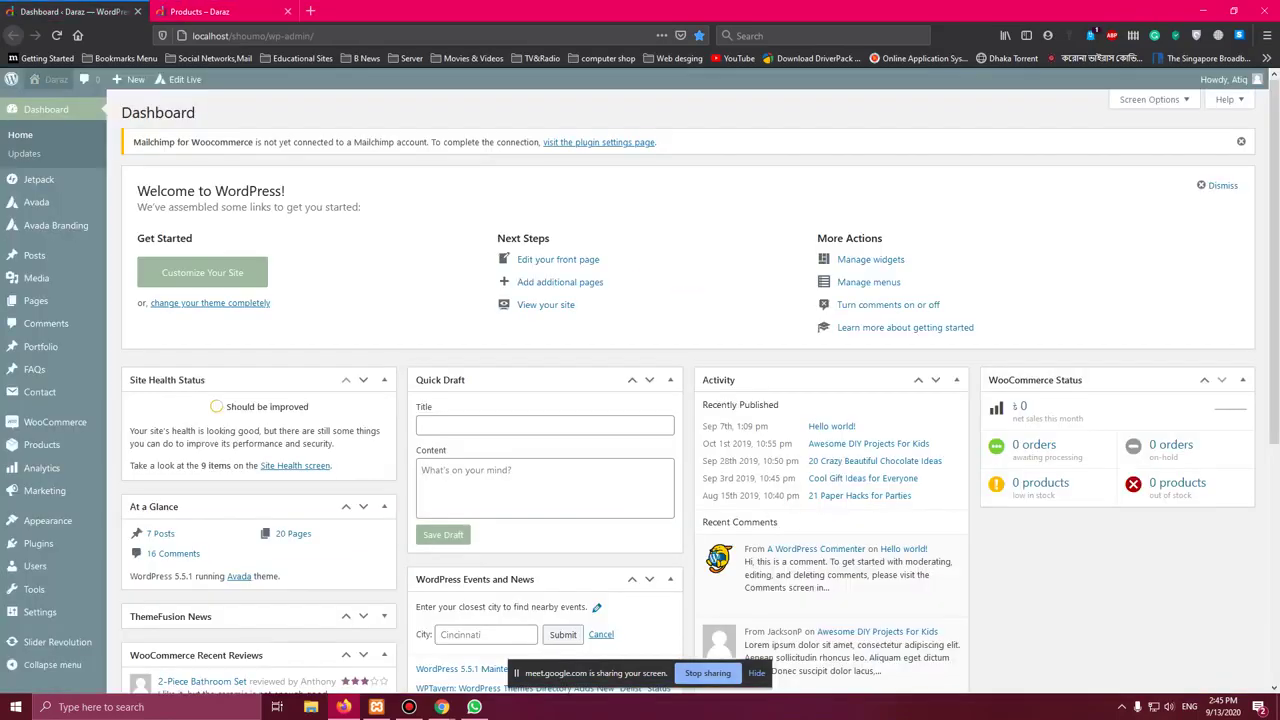
mouse_move(55, 422)
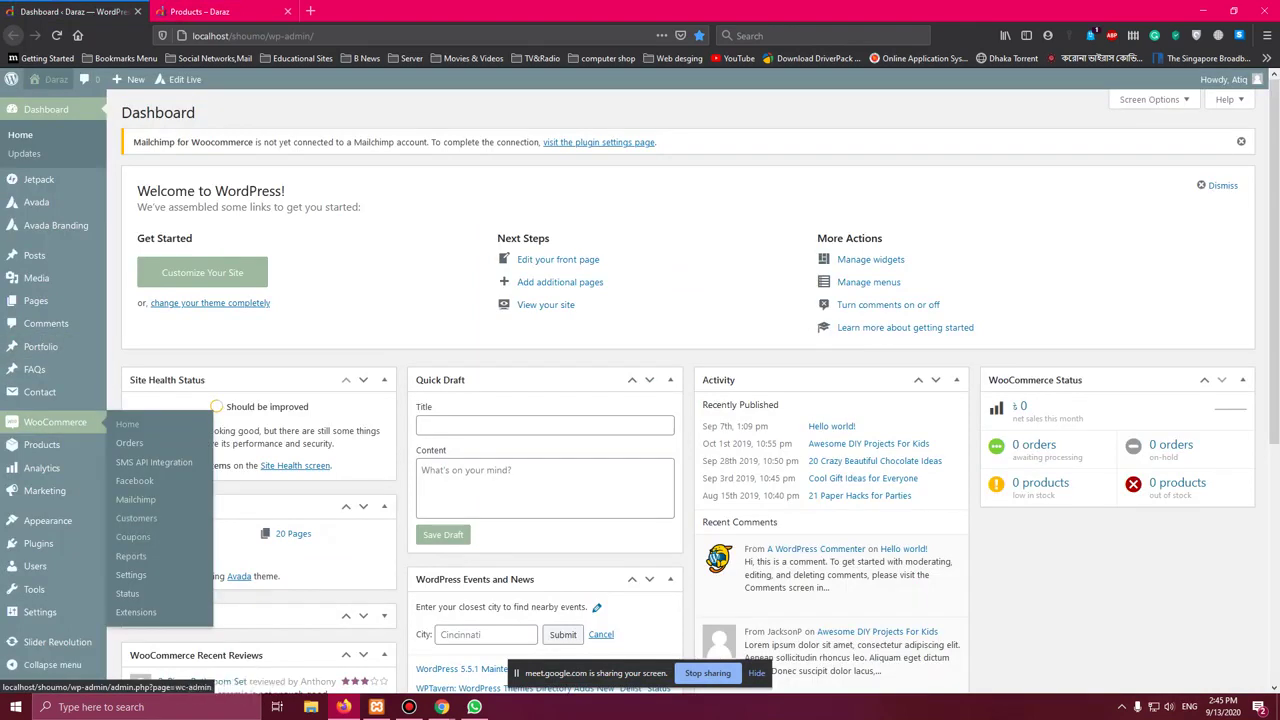
mouse_move(60, 445)
left_click(138, 447)
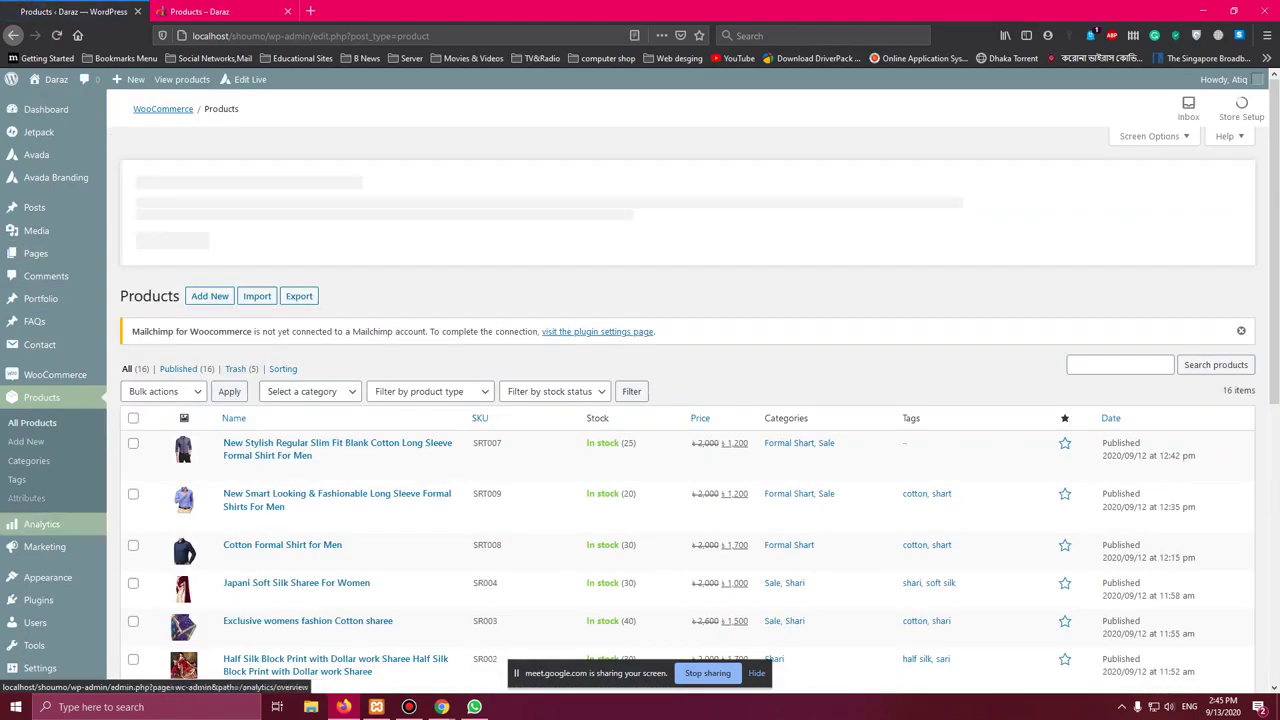
Open the WooCommerce Home page in the WordPress admin and compare it with the live storefront.
mouse_move(55, 375)
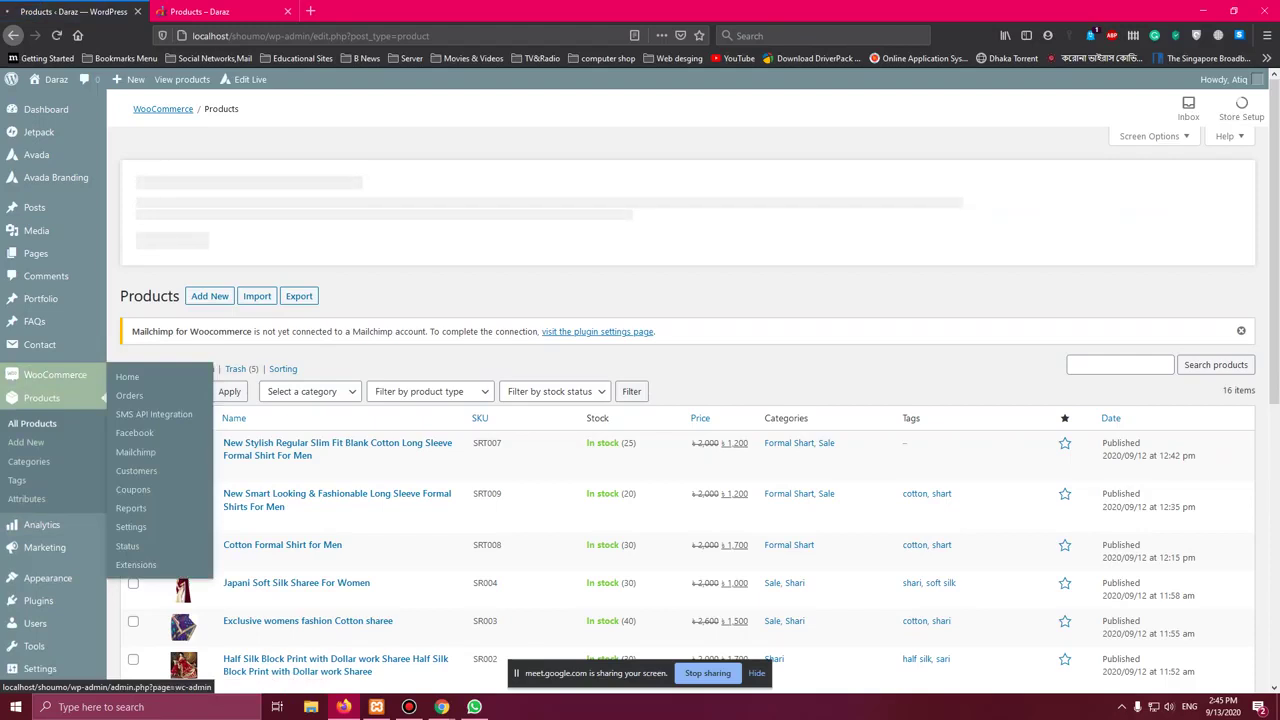
left_click(127, 376)
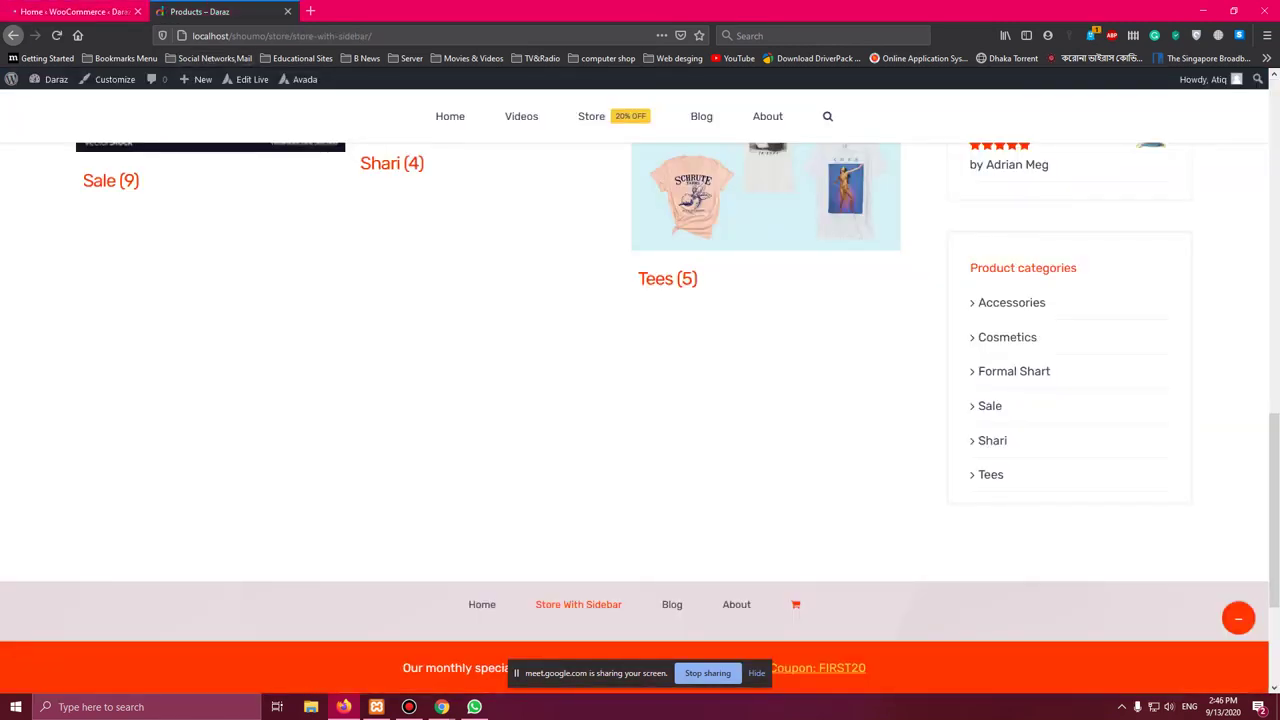
key("ctrl+Page_Up")
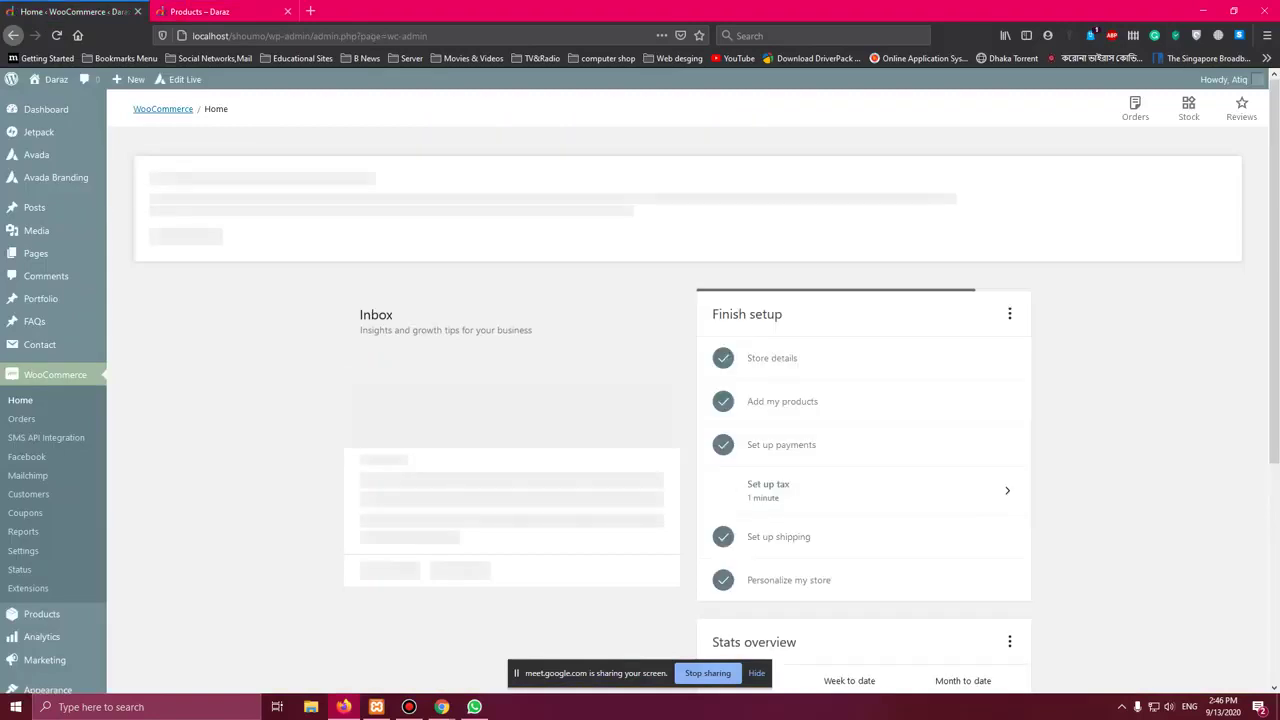
key("ctrl+Page_Down")
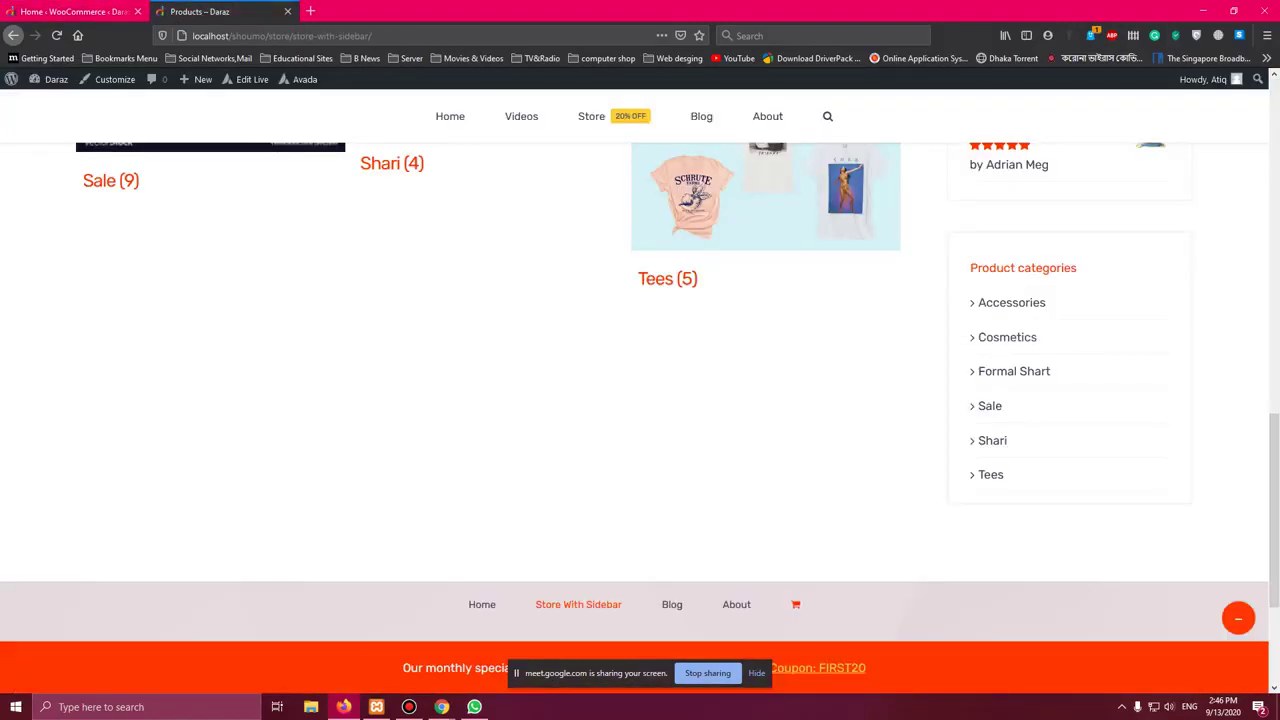
key("ctrl+Page_Up")
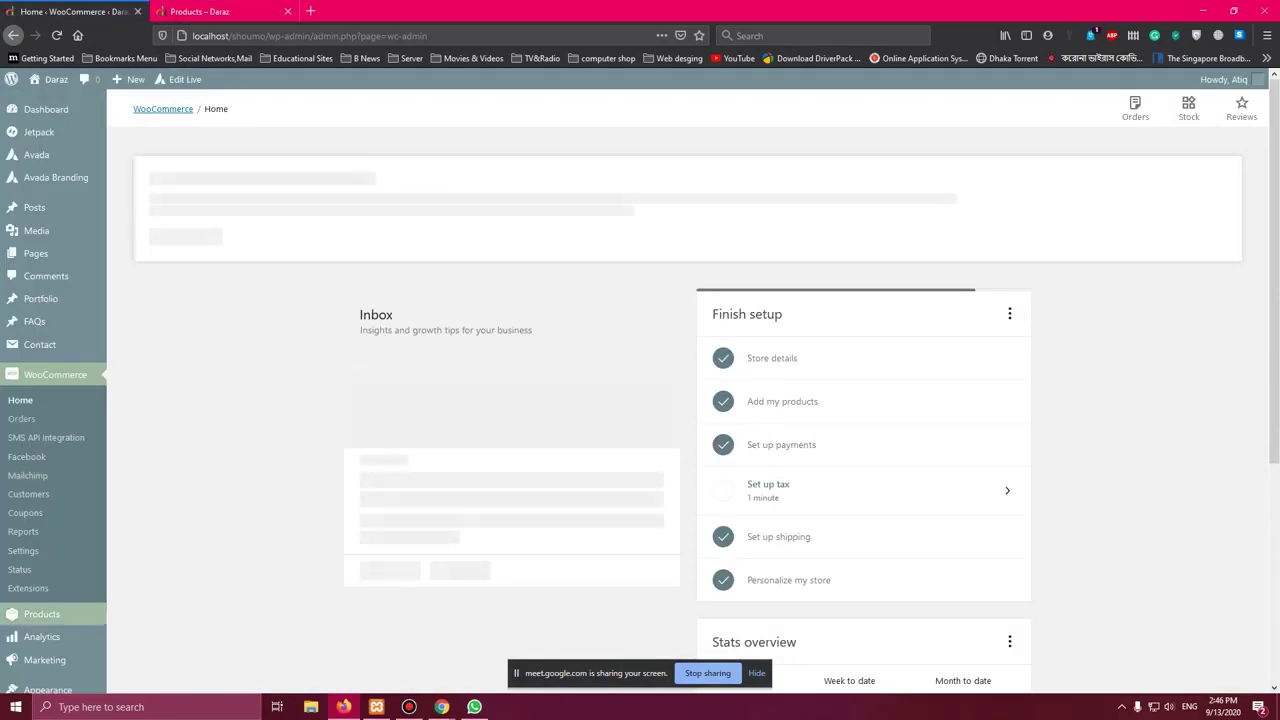
Return to the storefront and review the product categories from the end of the page up to its header.
key("ctrl+Page_Down")
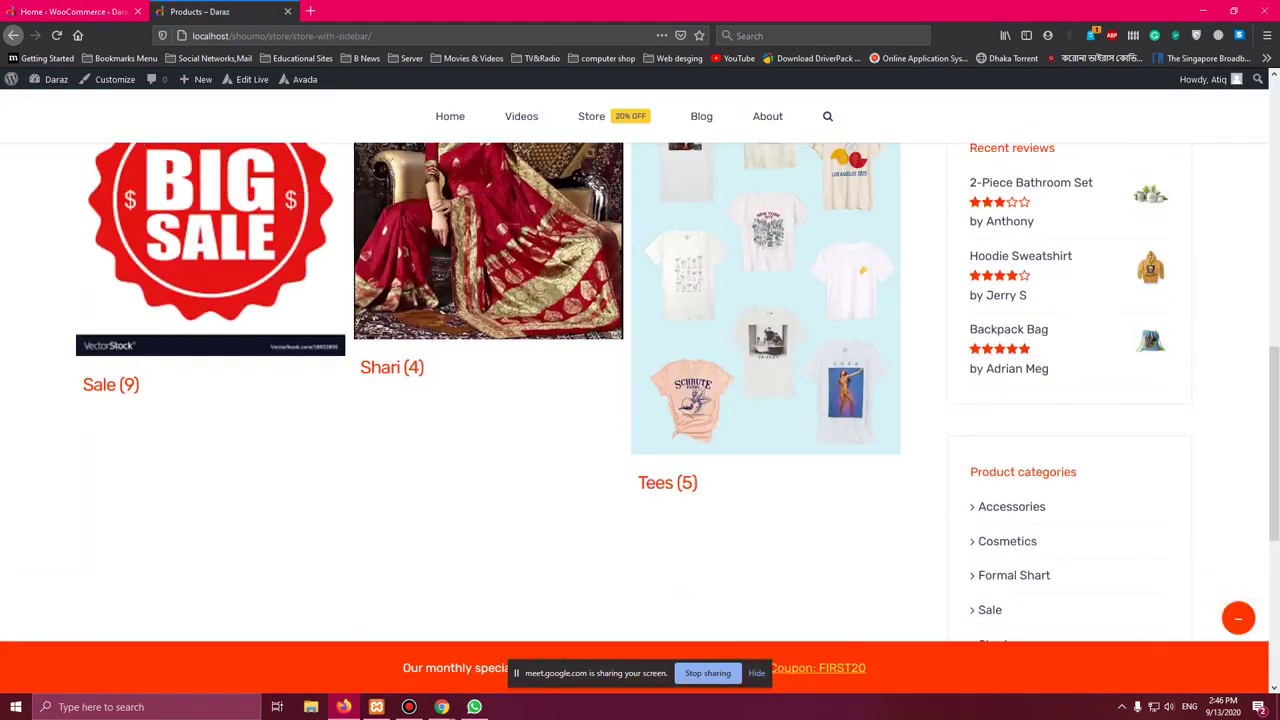
scroll(640, 390, "up", 5)
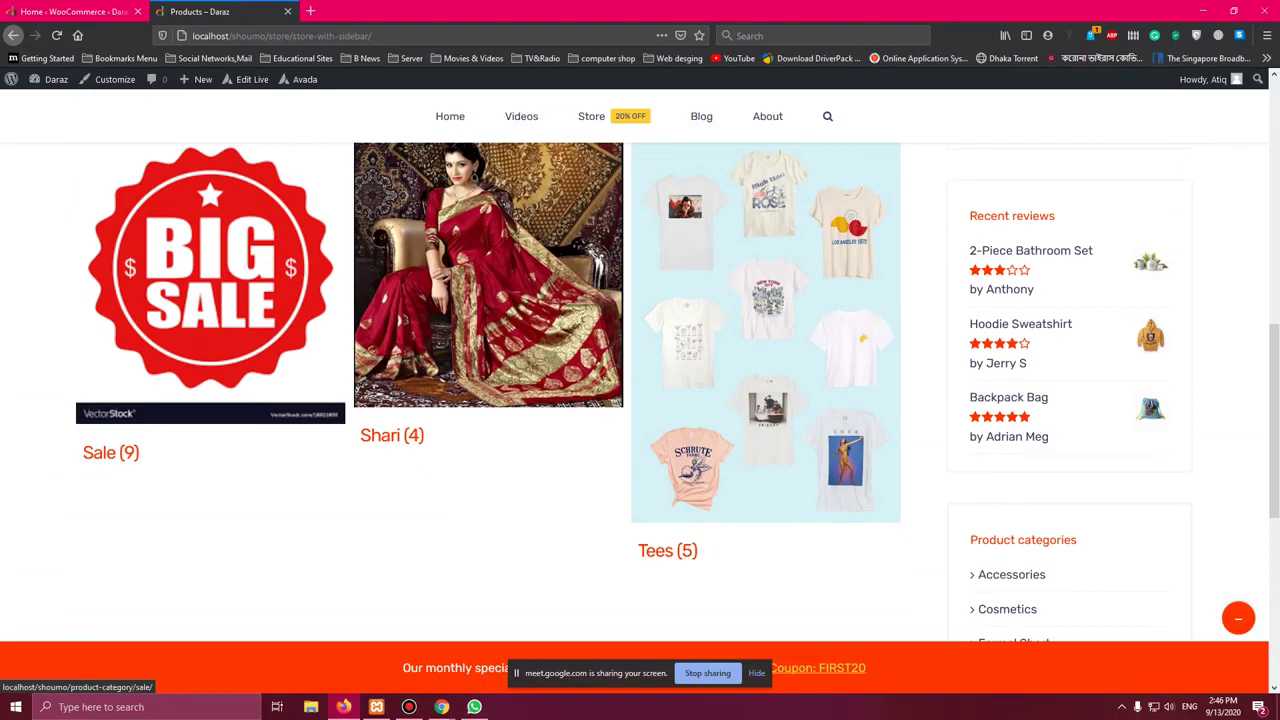
scroll(640, 418, "down", 3)
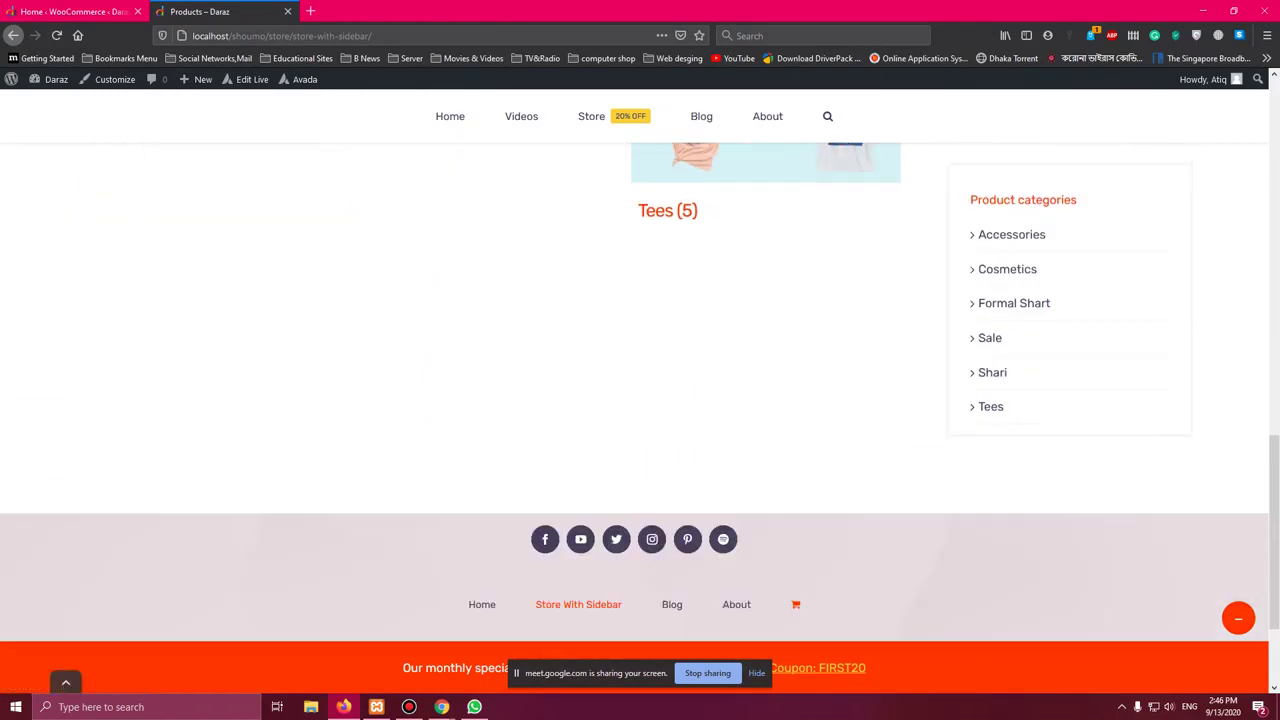
scroll(640, 390, "up", 4)
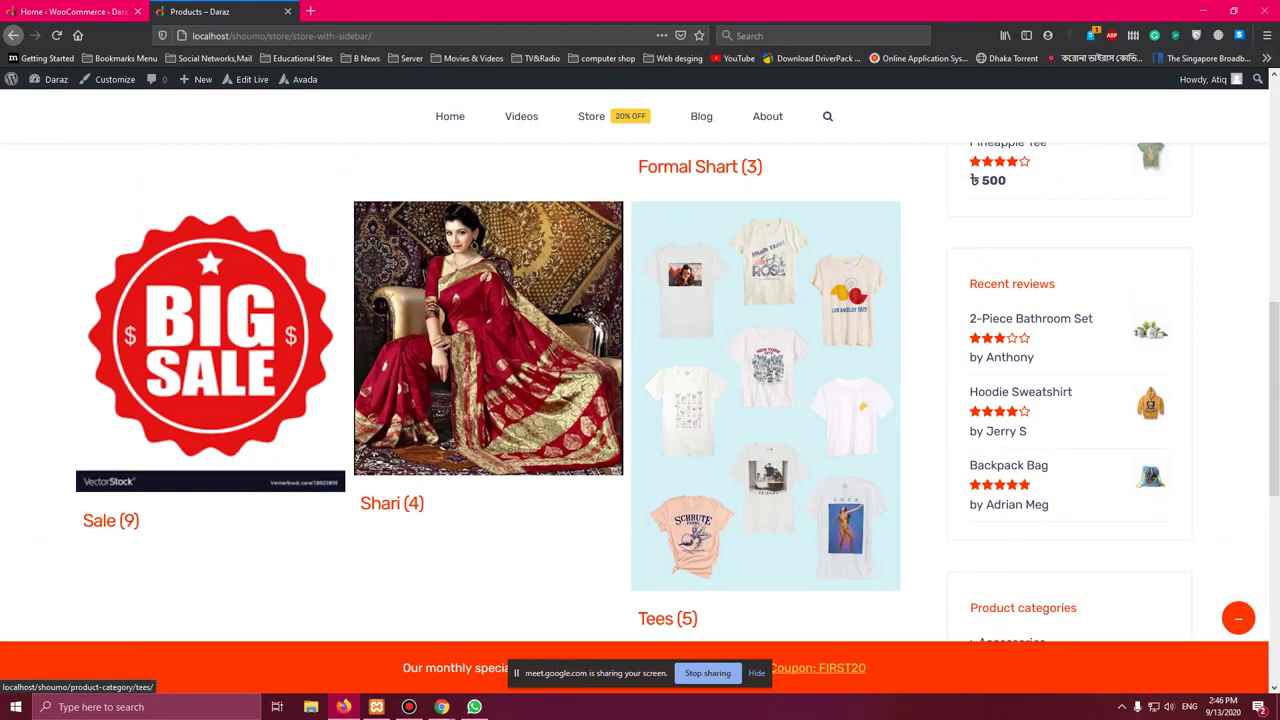
scroll(640, 390, "up", 3)
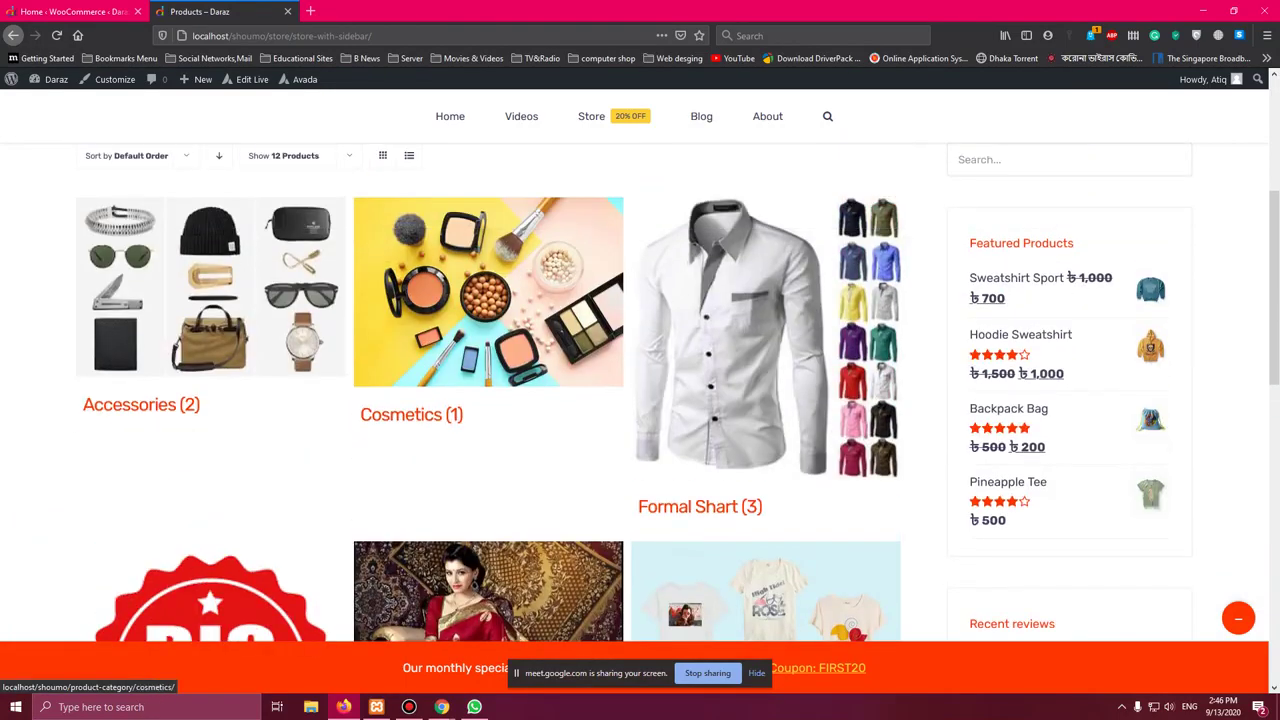
scroll(640, 390, "up", 3)
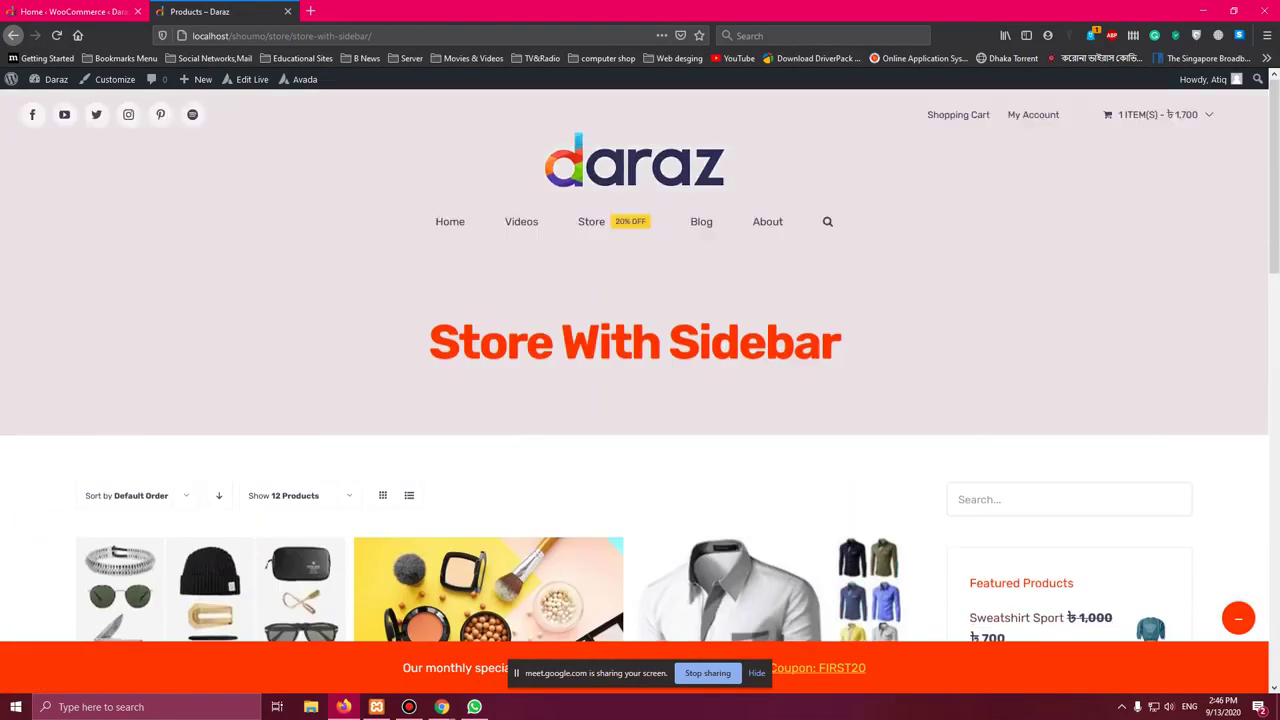
Open the shop's Checkout page and examine the billing form, order summary and payment methods.
left_click(1212, 216)
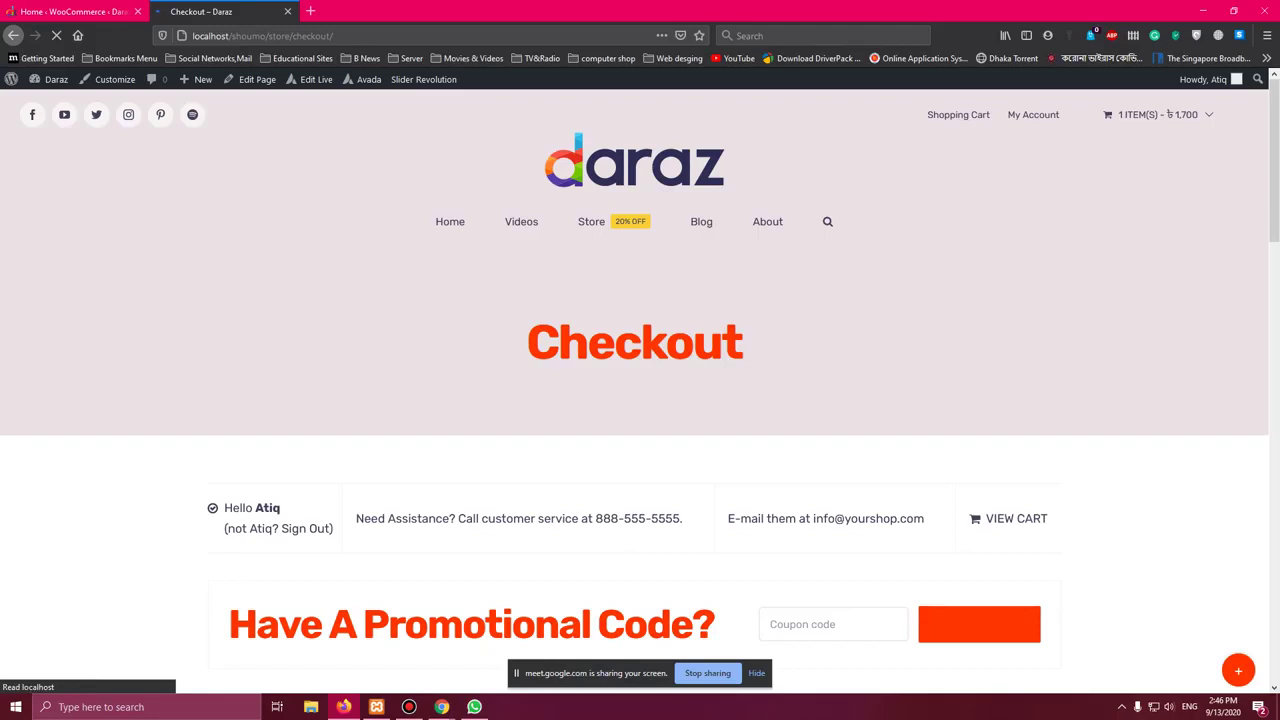
scroll(640, 390, "down", 5)
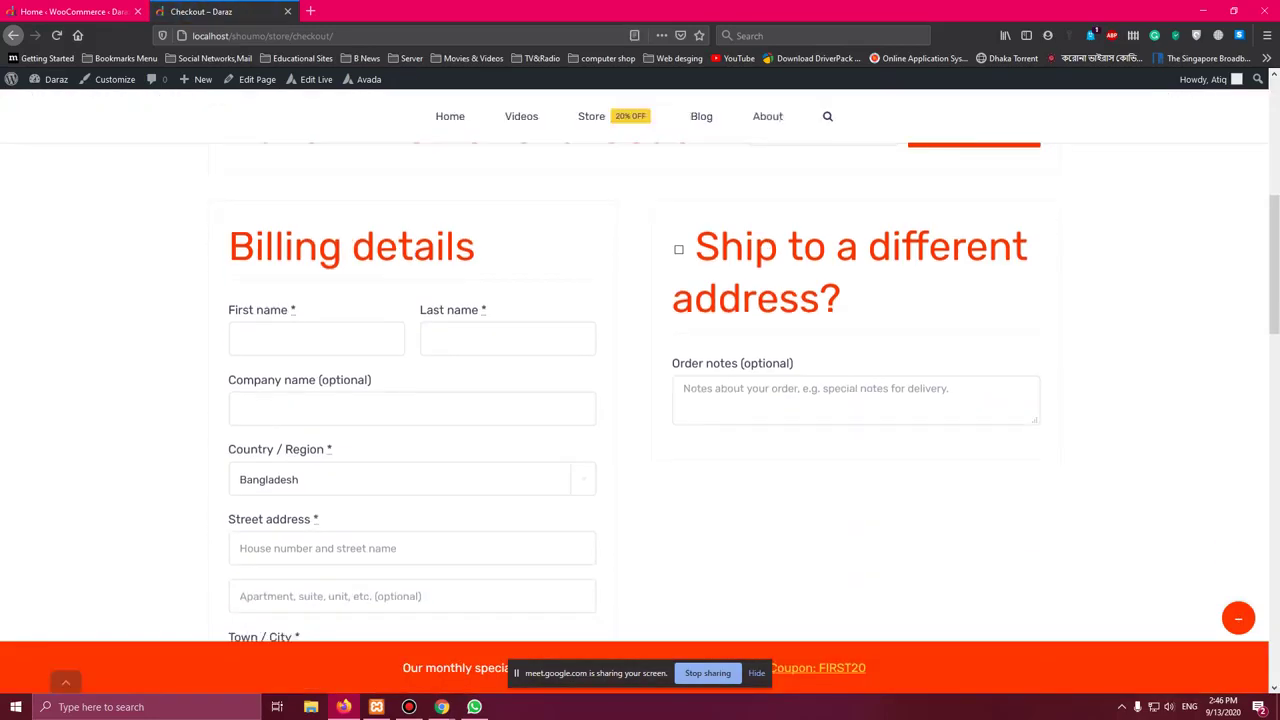
scroll(640, 390, "down", 7)
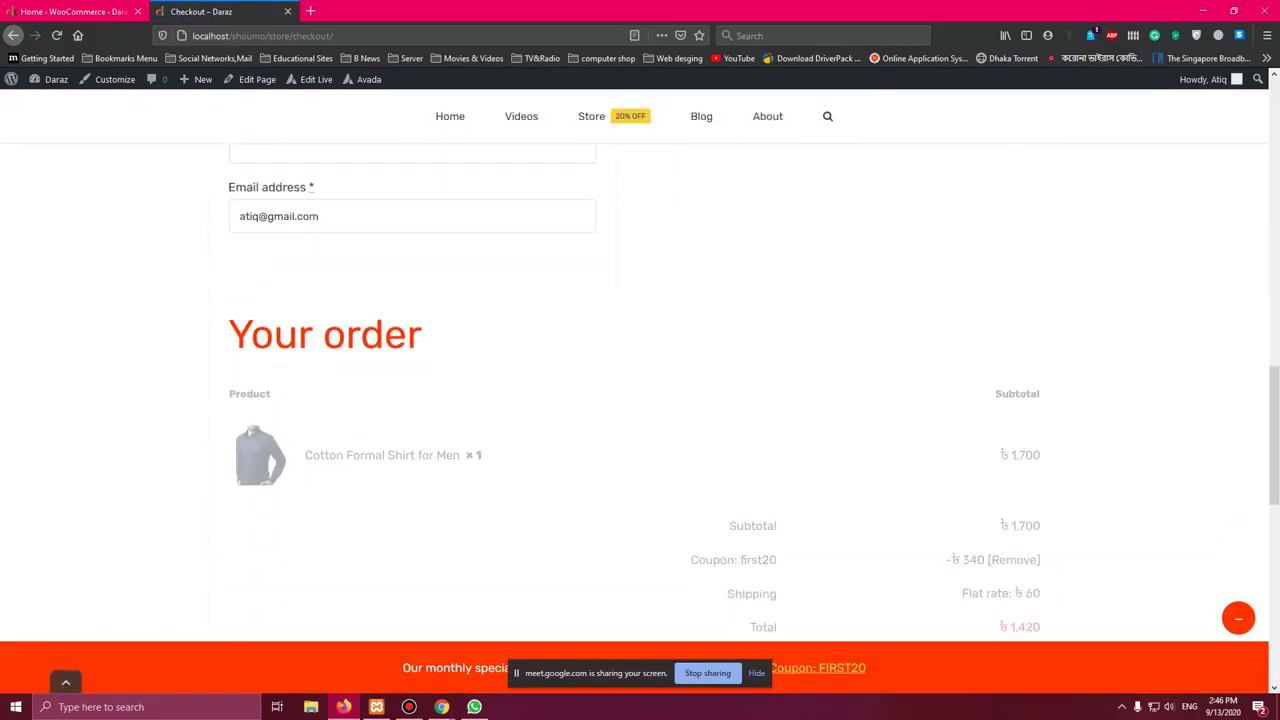
scroll(640, 390, "down", 2)
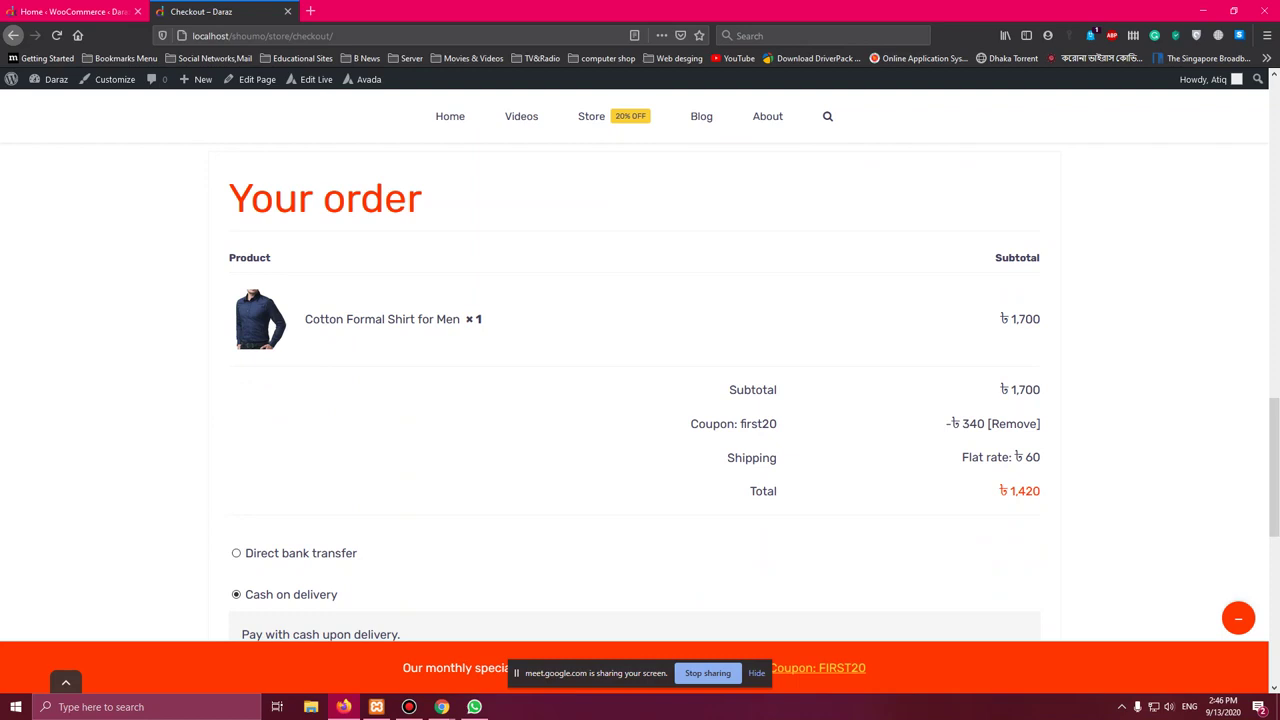
scroll(640, 390, "down", 3)
scroll(640, 390, "up", 1)
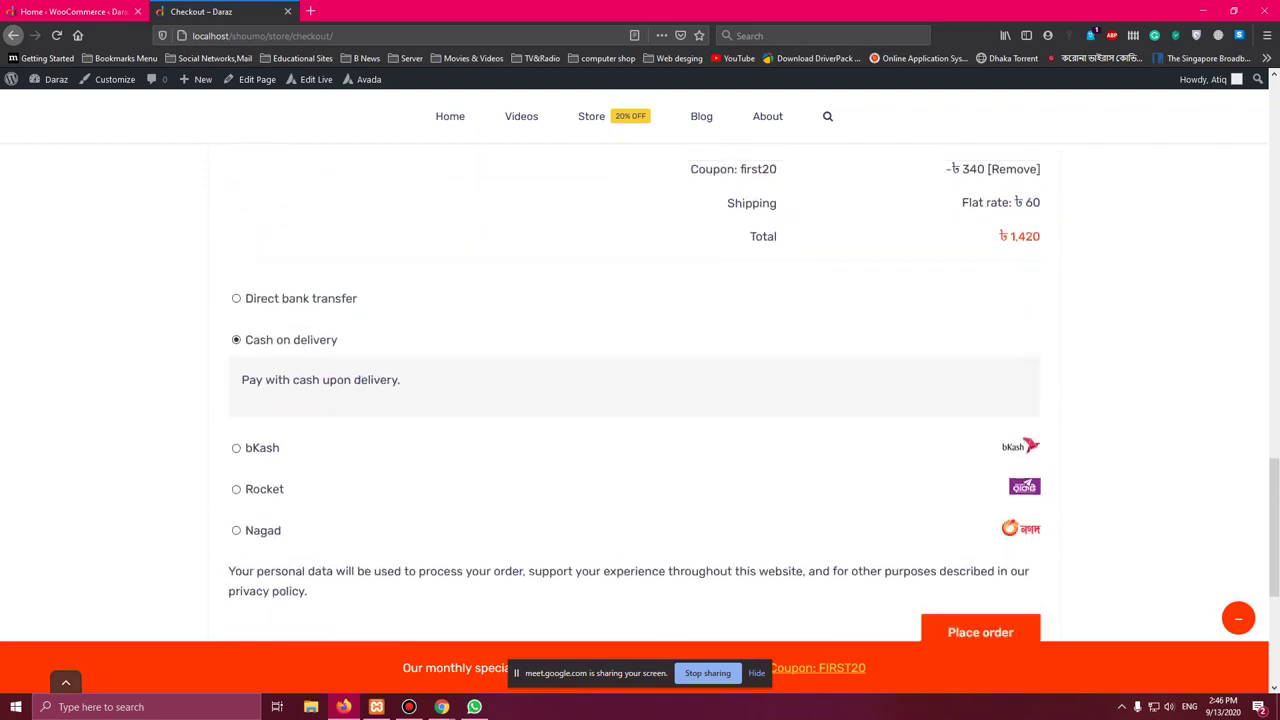
Return from the Checkout order summary to the Store With Sidebar page and look through its product categories.
scroll(640, 390, "up", 3)
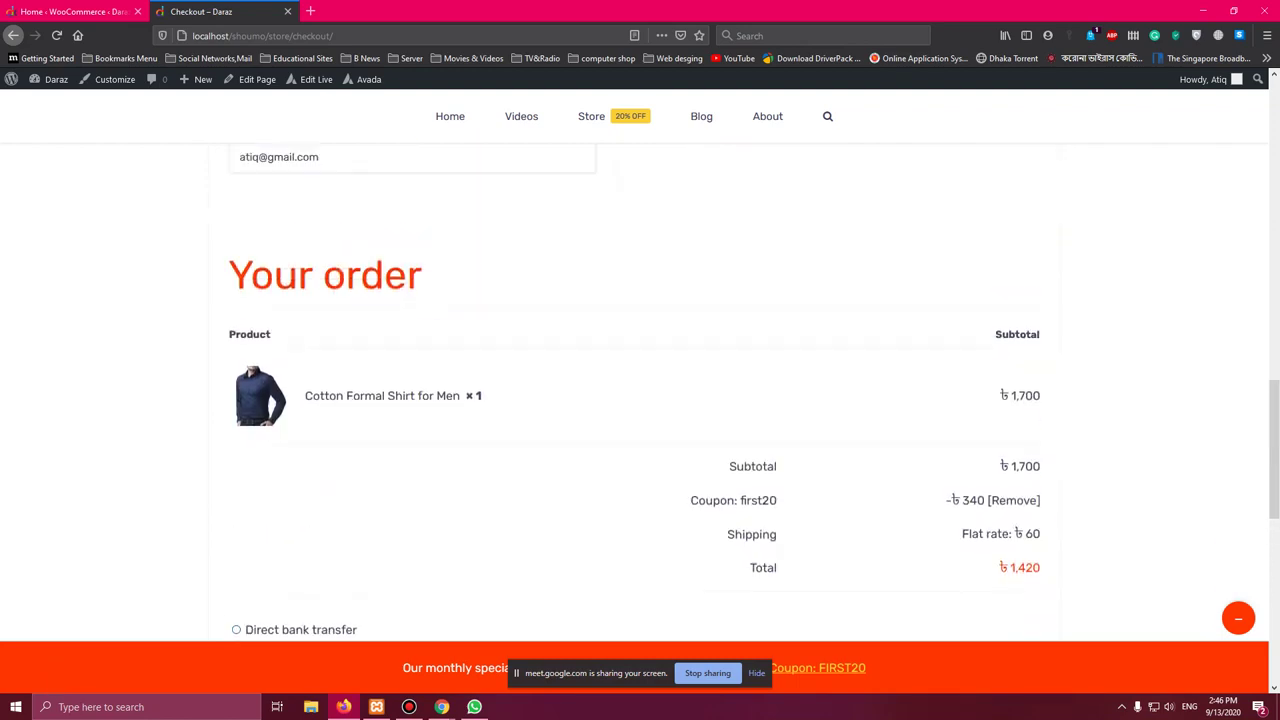
key("ctrl+shift+Tab")
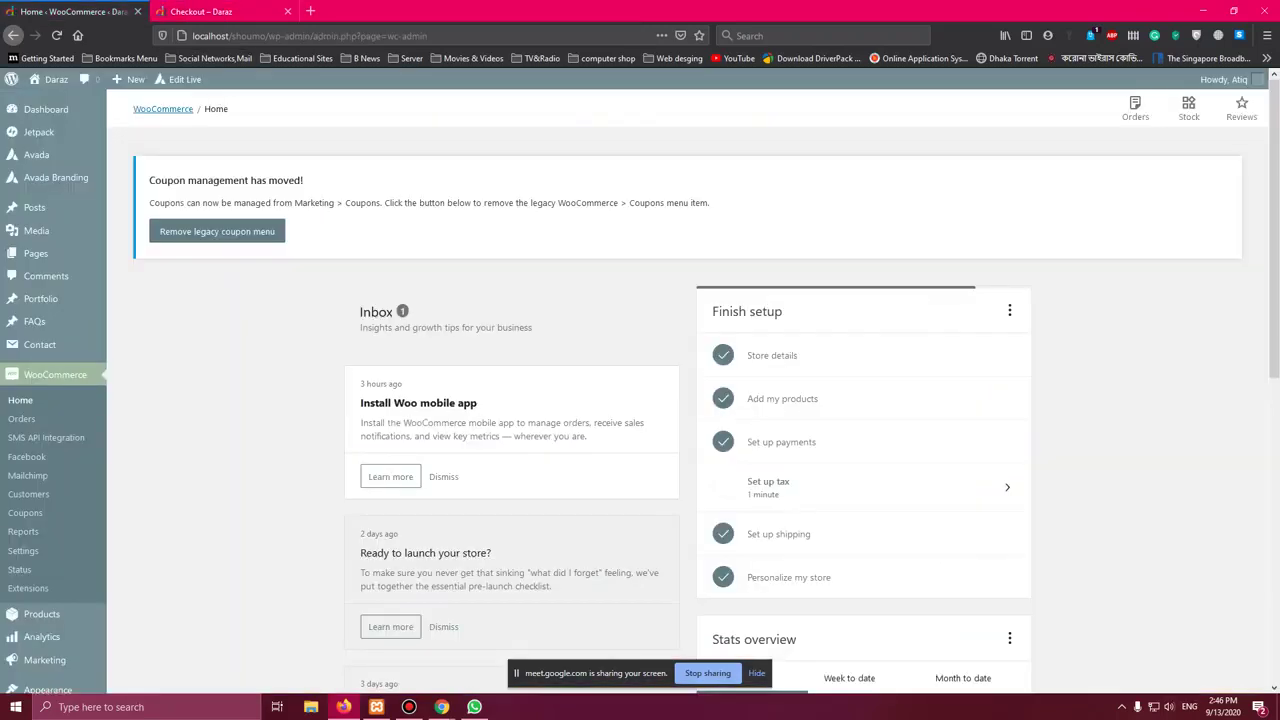
key("ctrl+Tab")
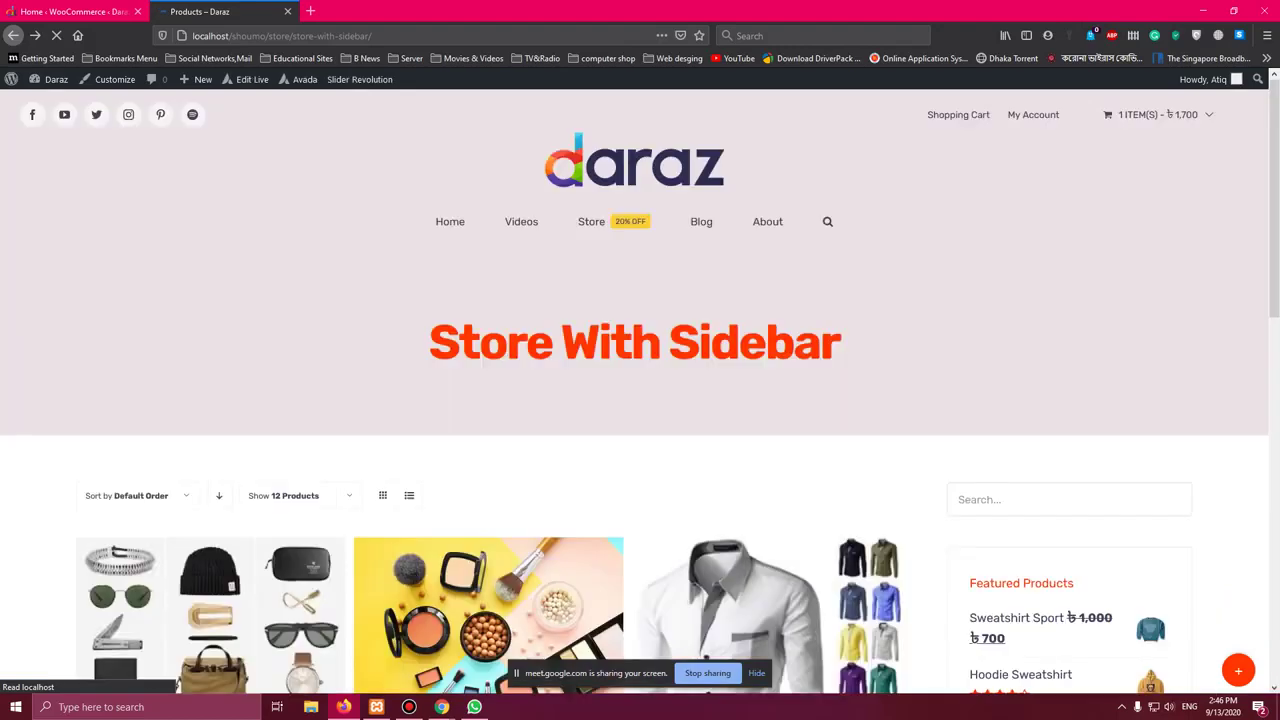
scroll(640, 390, "down", 4)
scroll(640, 390, "down", 5)
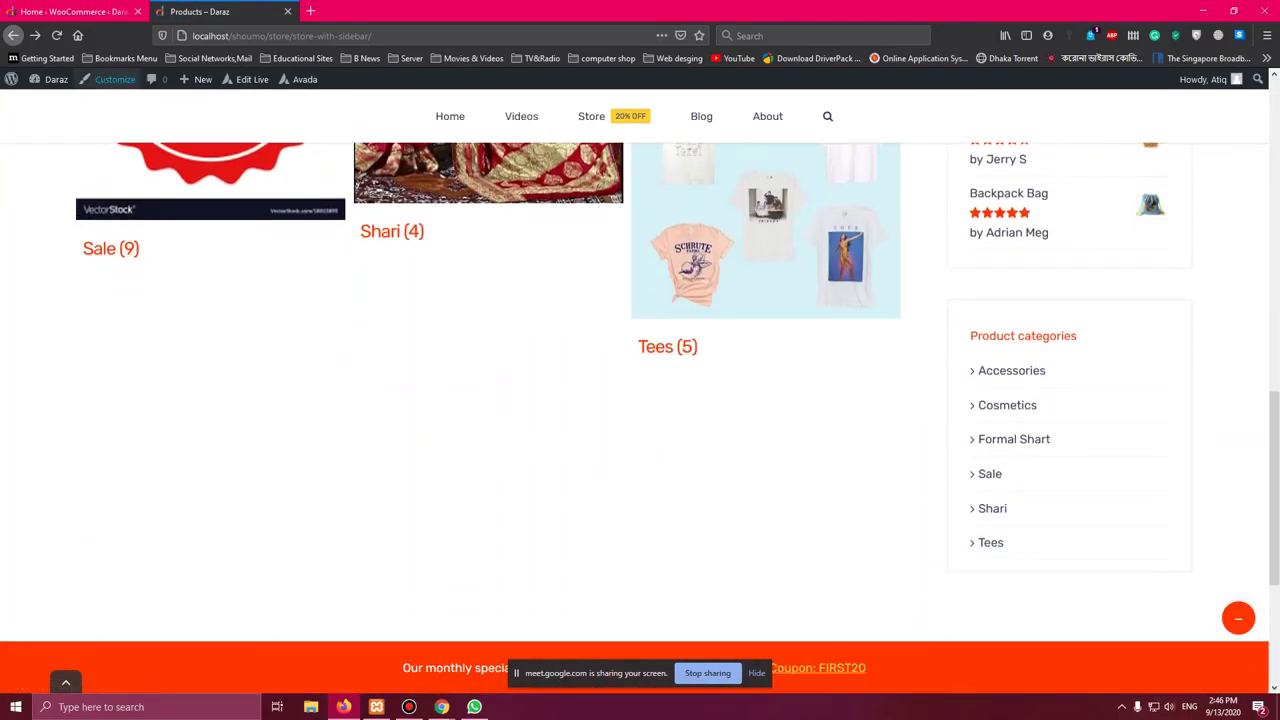
Open the WooCommerce Orders page in the WordPress admin and look over its contents.
key("ctrl+Tab")
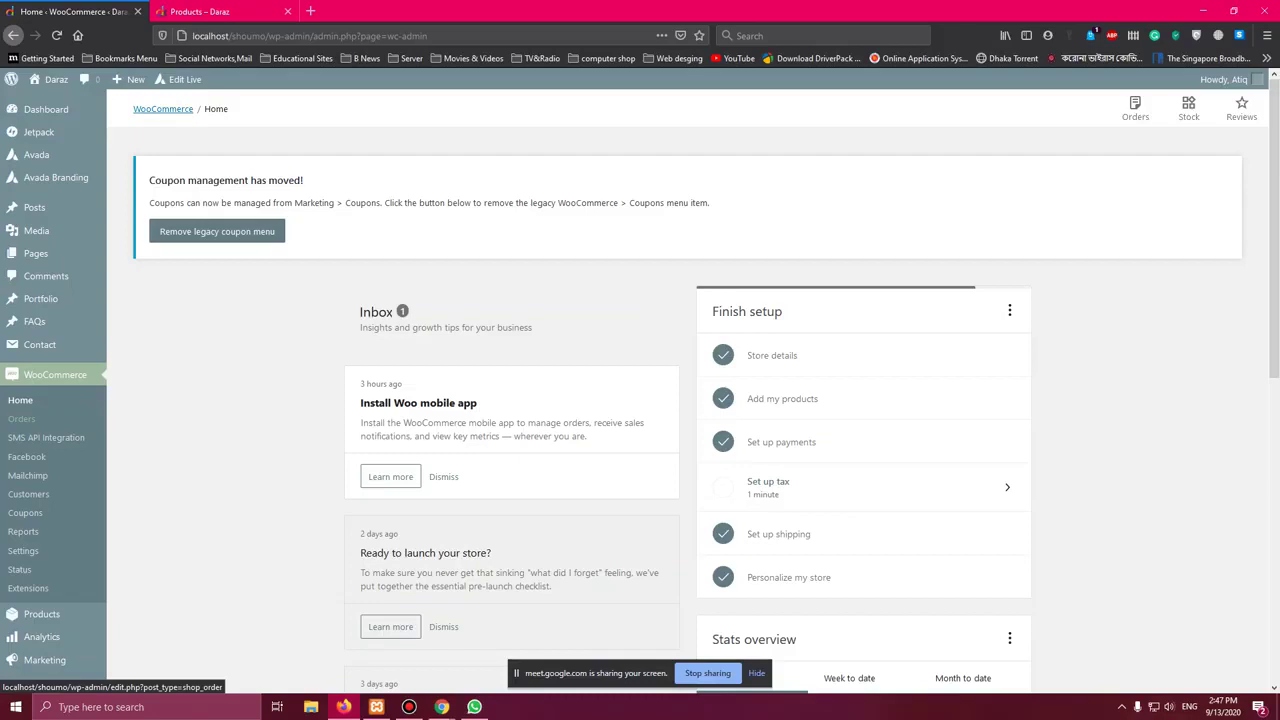
left_click(21, 418)
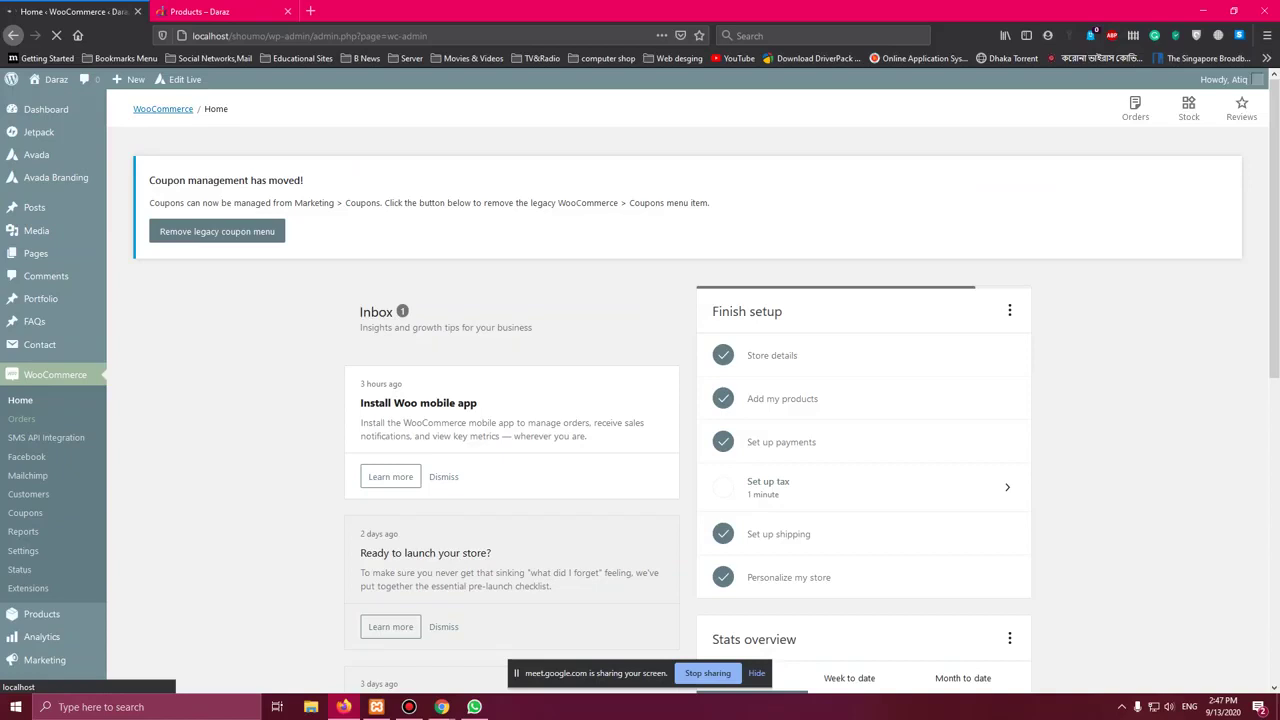
scroll(640, 400, "down", 2)
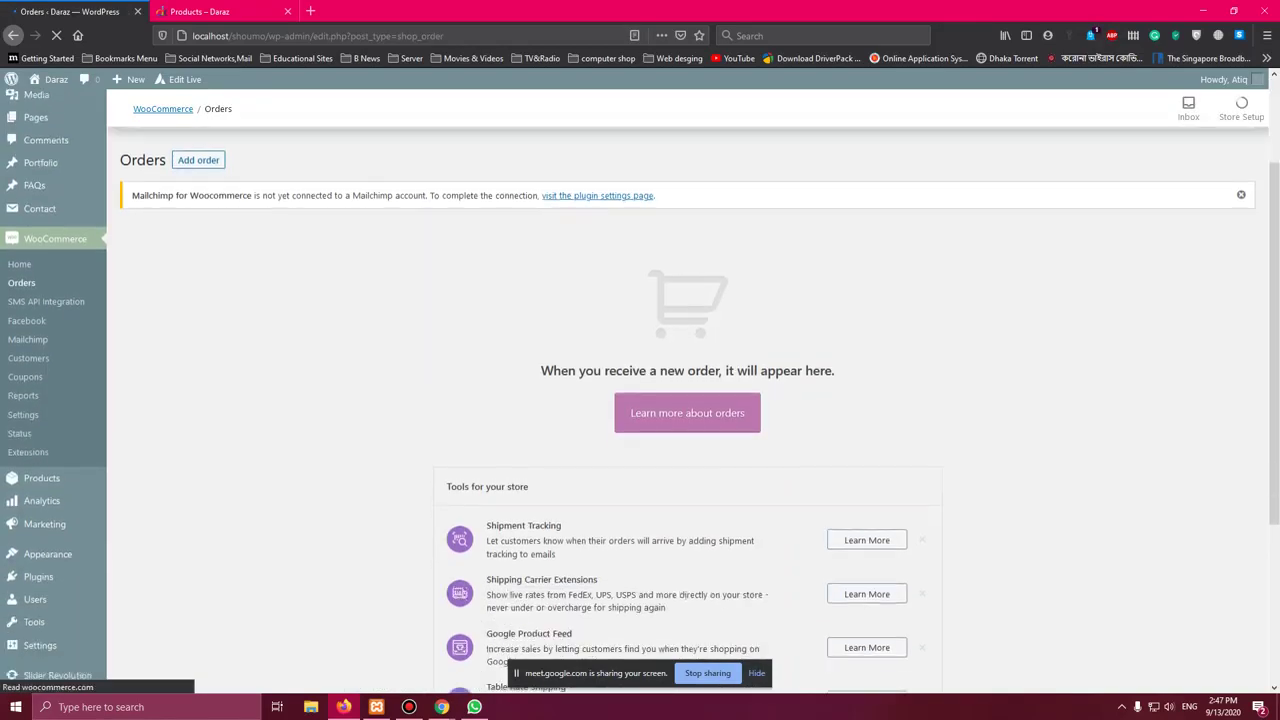
scroll(640, 400, "down", 1)
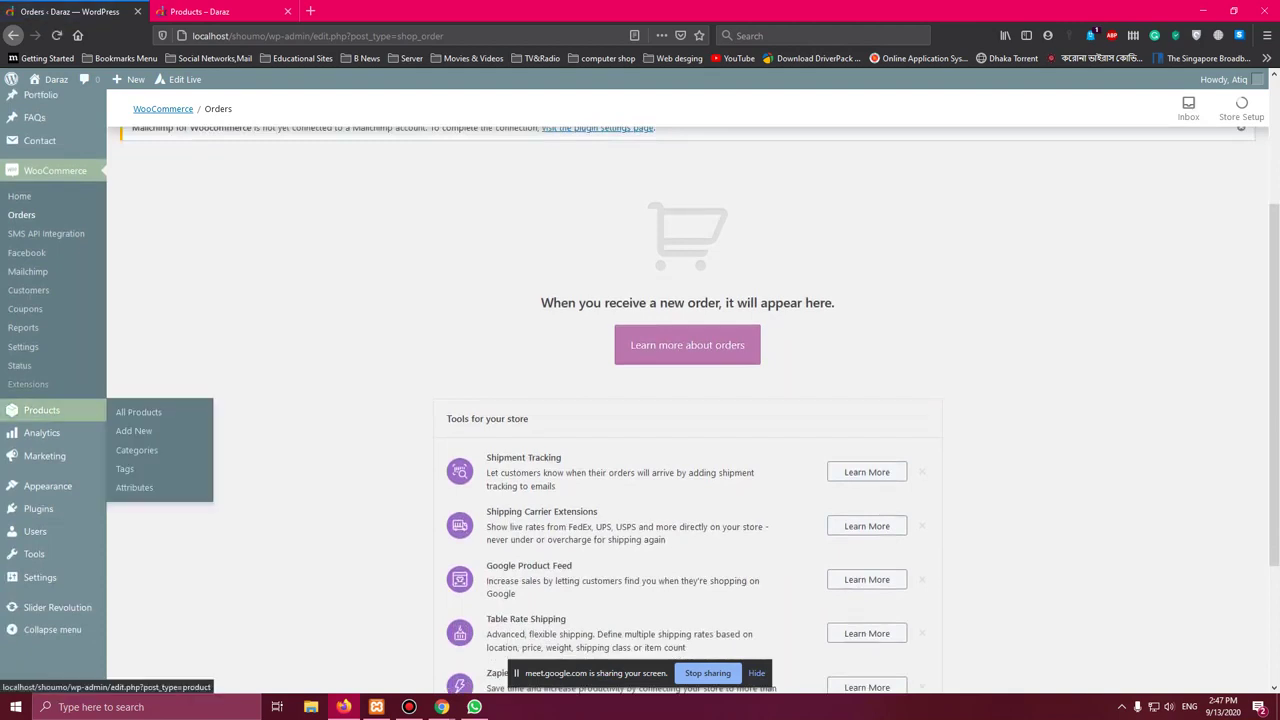
Open the WooCommerce product list and look through all its items.
left_click(41, 410)
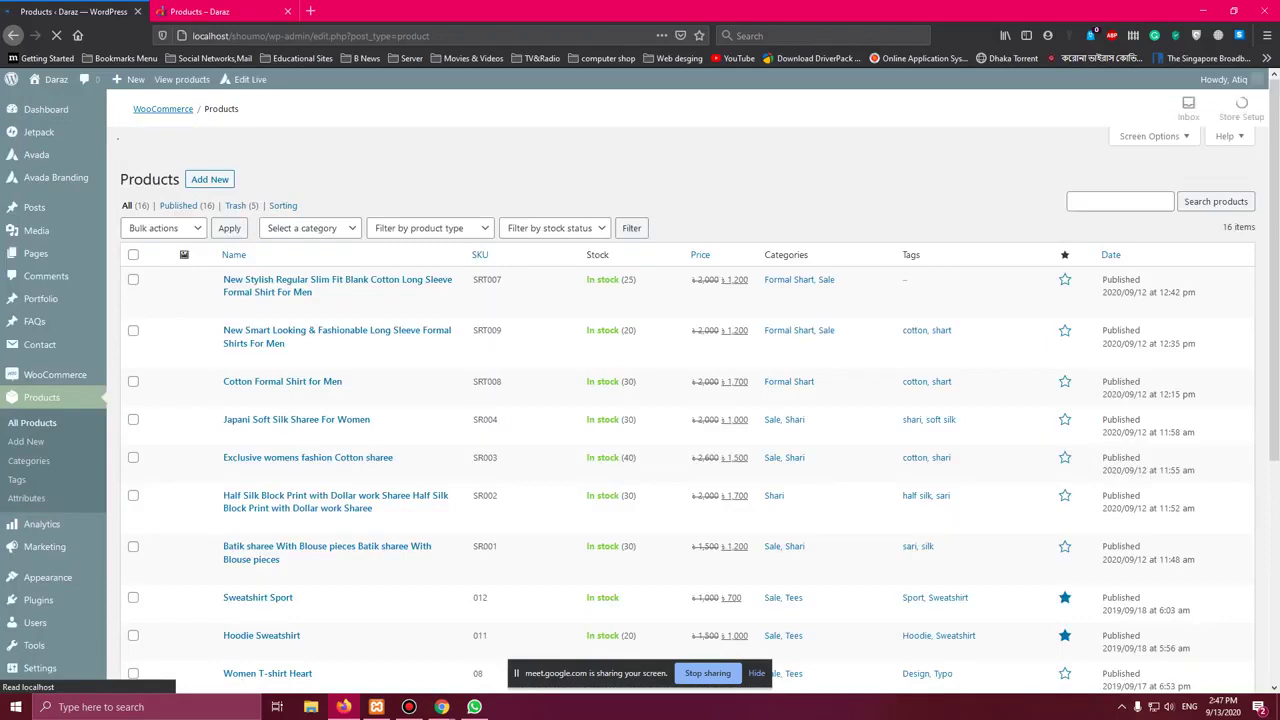
scroll(688, 400, "down", 5)
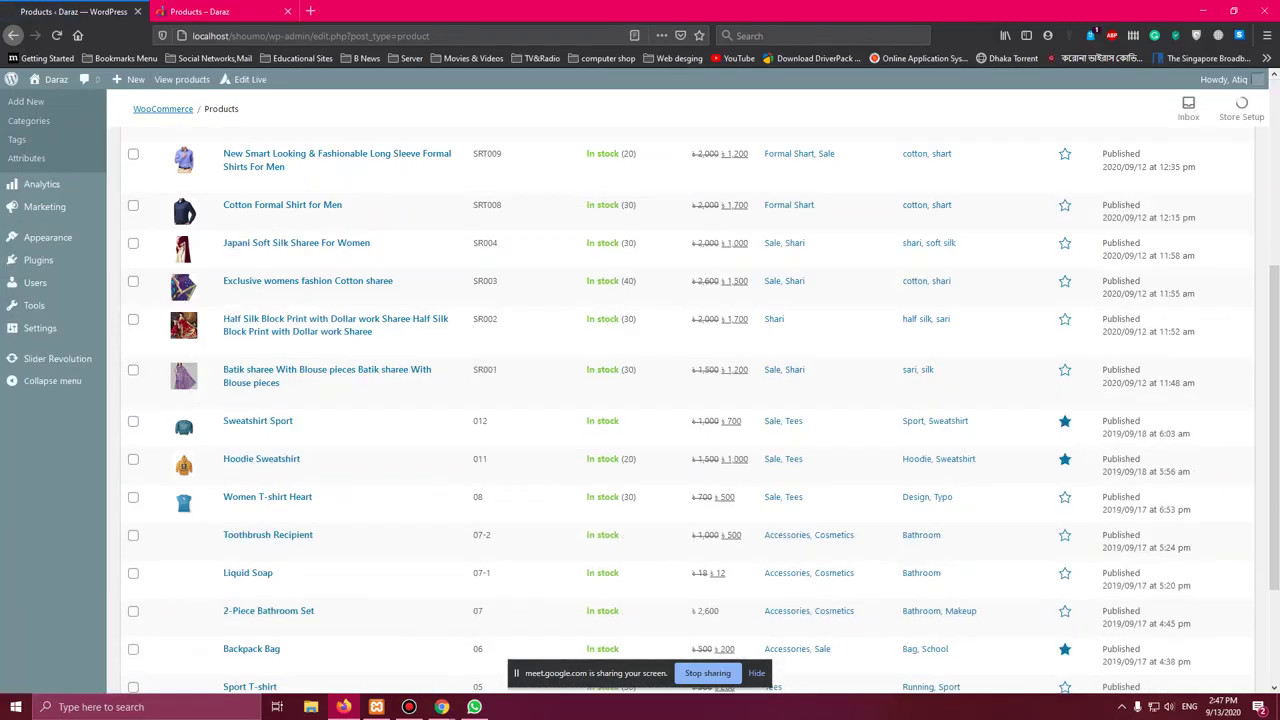
scroll(688, 400, "up", 5)
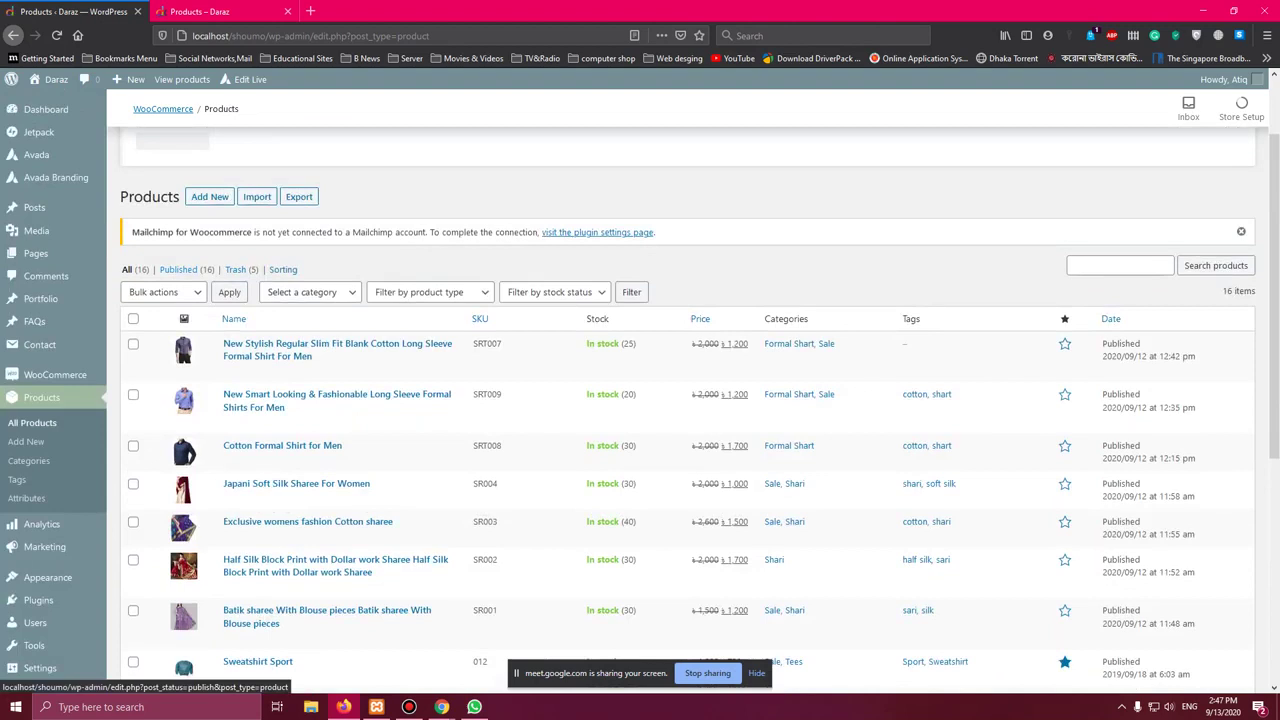
Filter the product list to published items and review the entries.
left_click(185, 269)
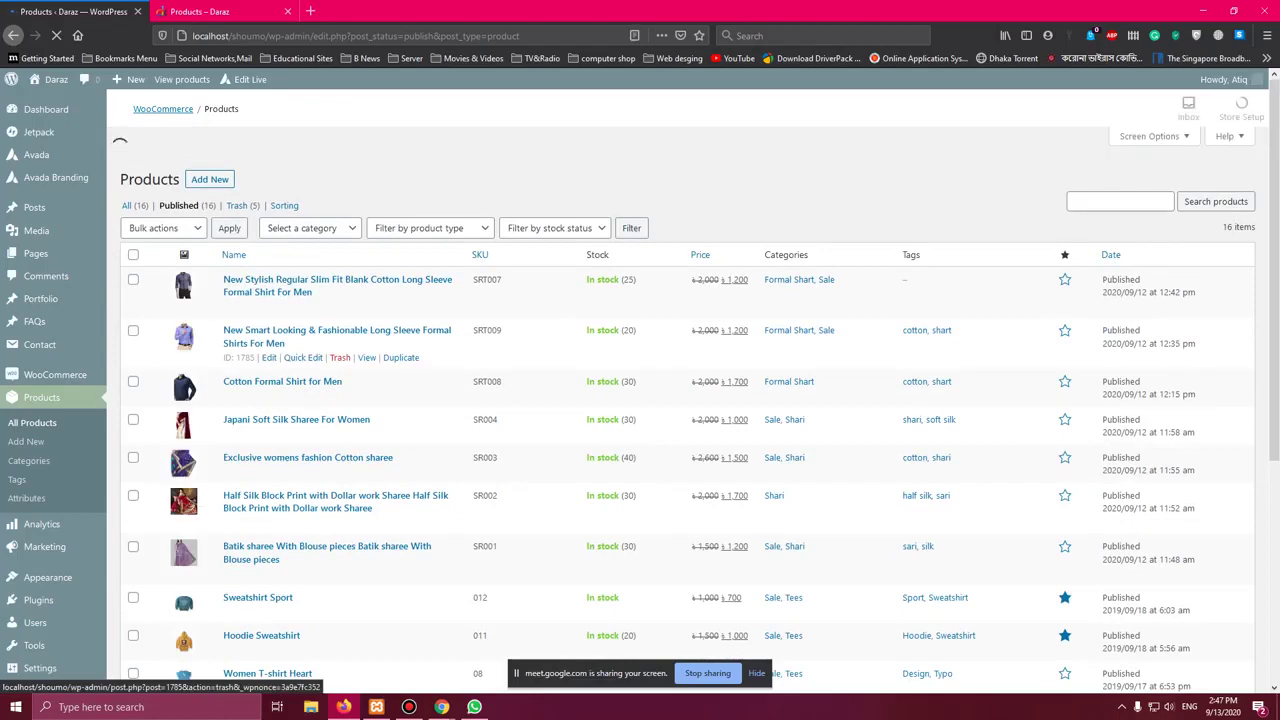
scroll(340, 311, "down", 1)
scroll(340, 311, "down", 4)
scroll(340, 500, "up", 5)
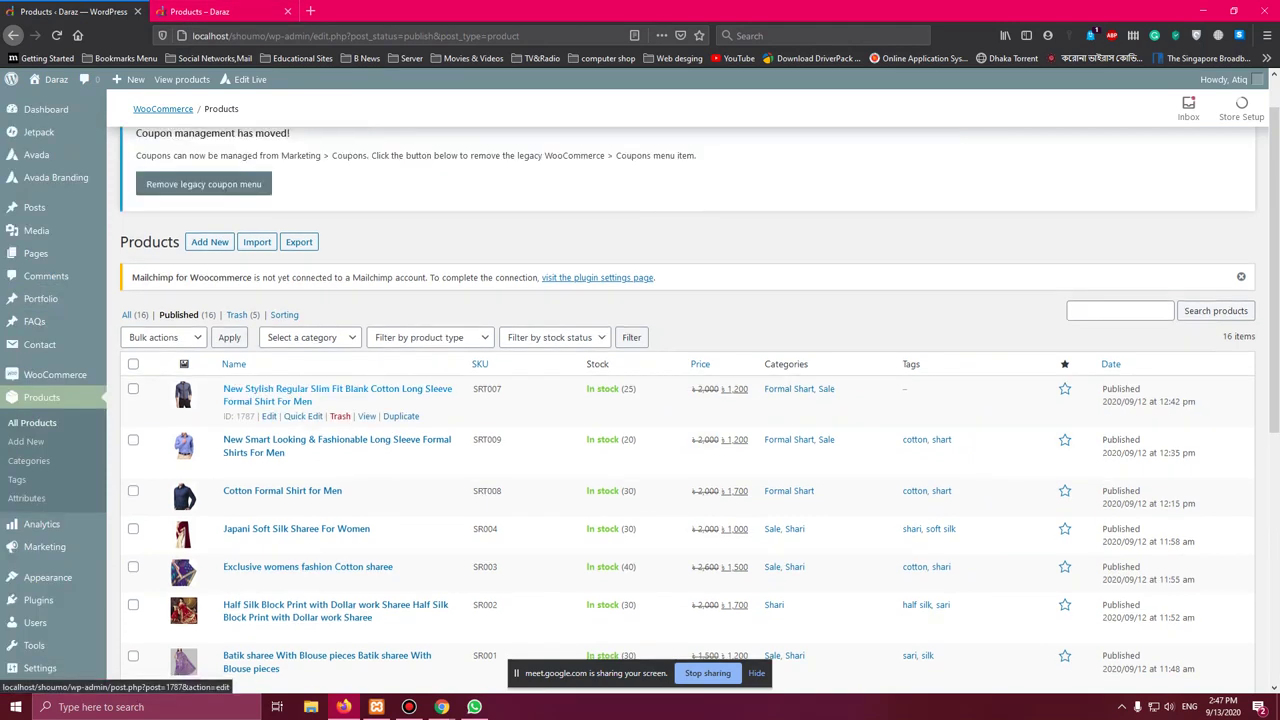
Open the product New Stylish Regular Slim Fit Blank Cotton Long Sleeve Formal Shirt For Men for editing and view its product data.
left_click(300, 394)
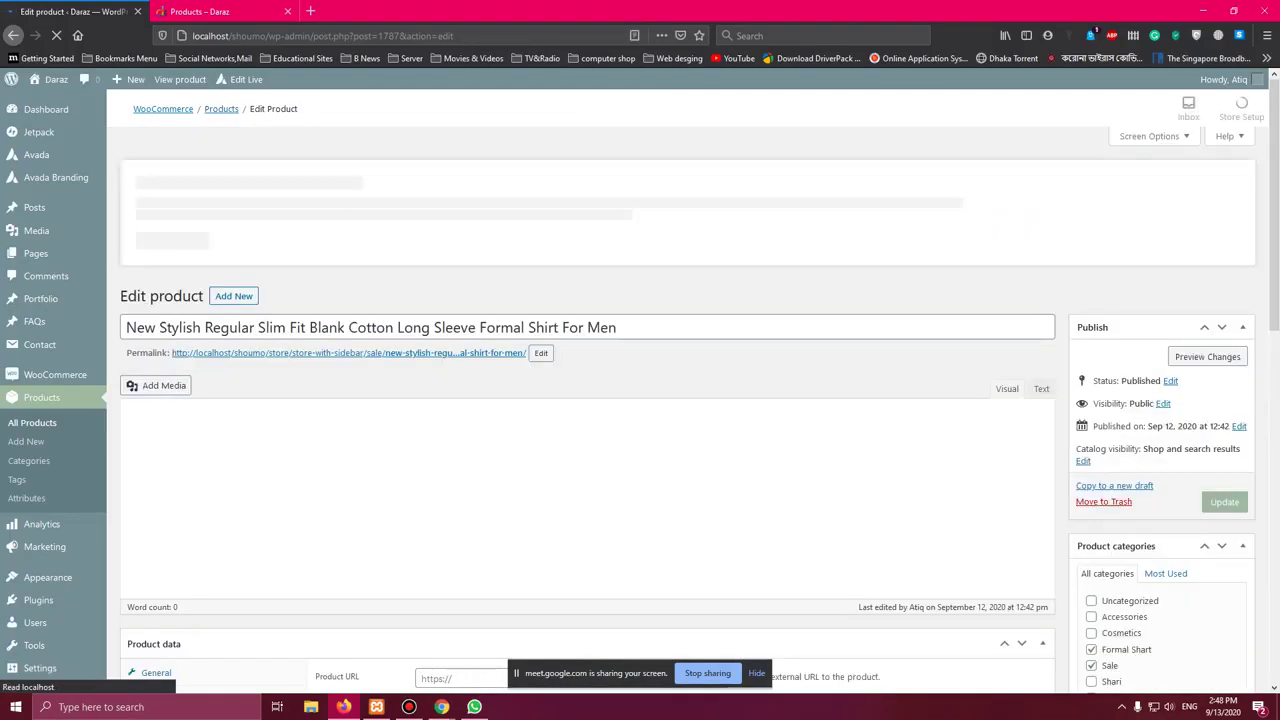
scroll(588, 400, "down", 5)
scroll(588, 400, "up", 2)
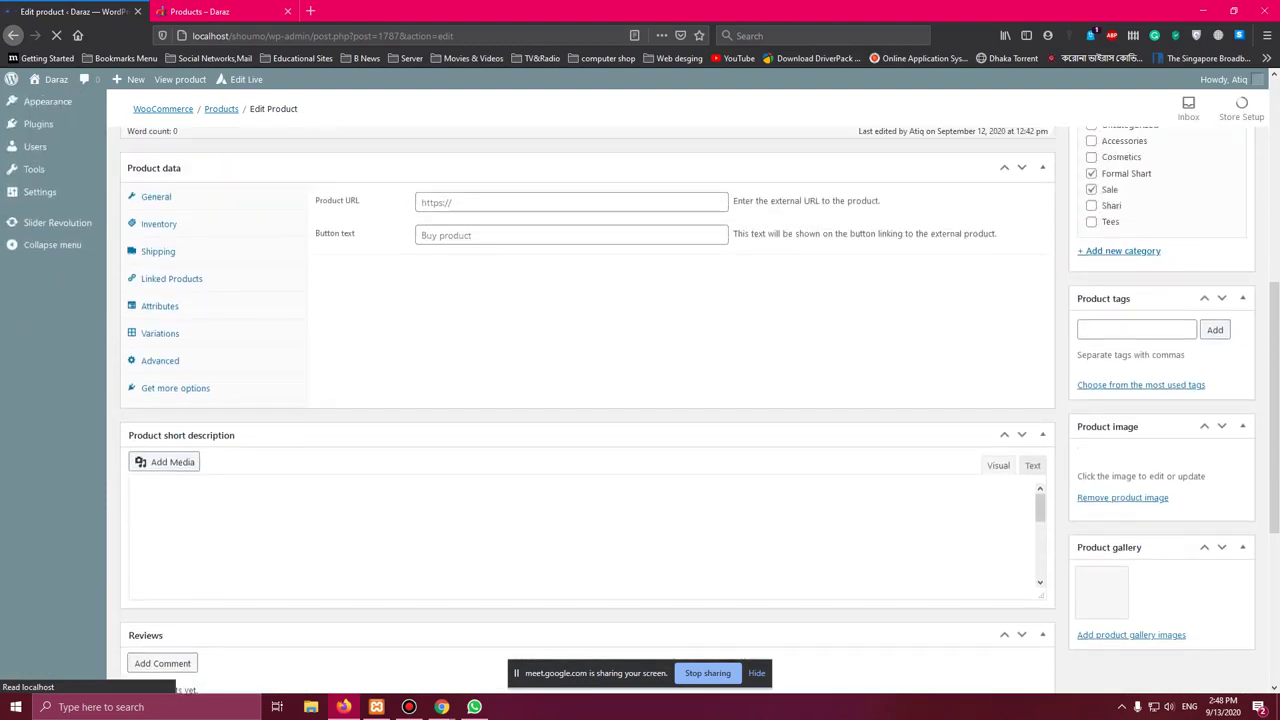
Switch to the storefront's Store With Sidebar page and look through it from header to footer.
key("ctrl+Tab")
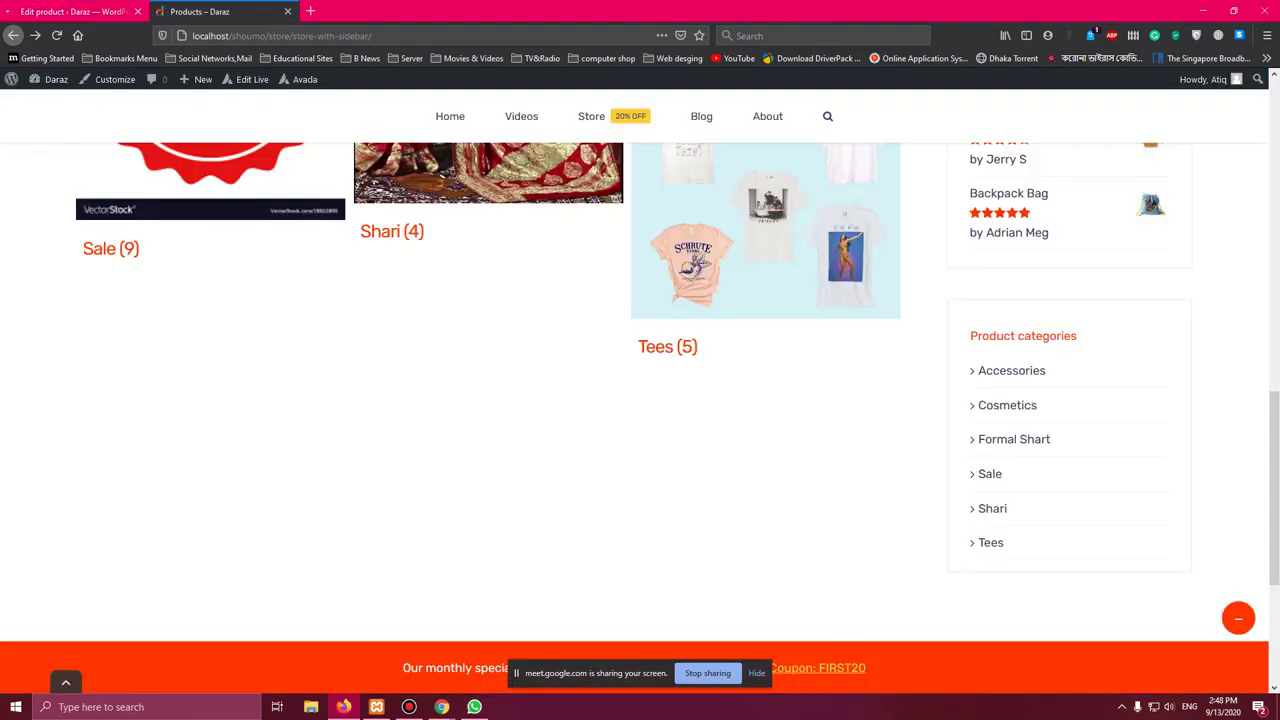
scroll(640, 370, "up", 10)
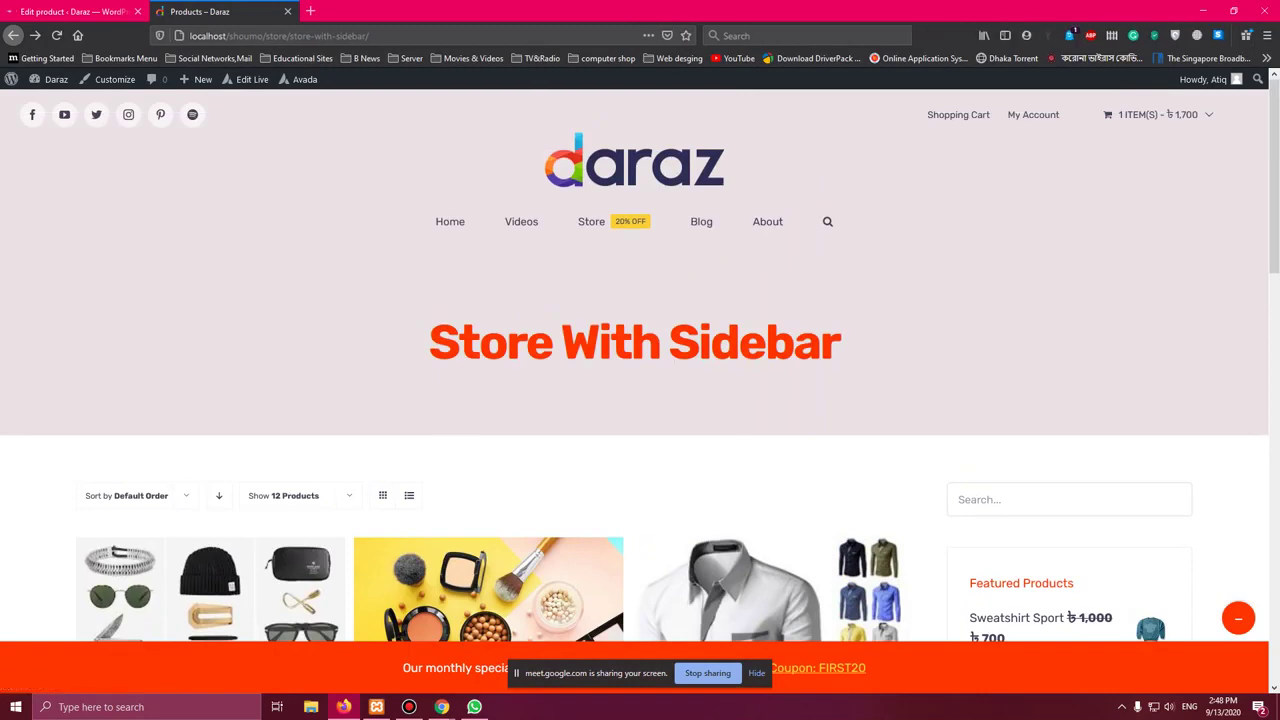
scroll(640, 400, "down", 15)
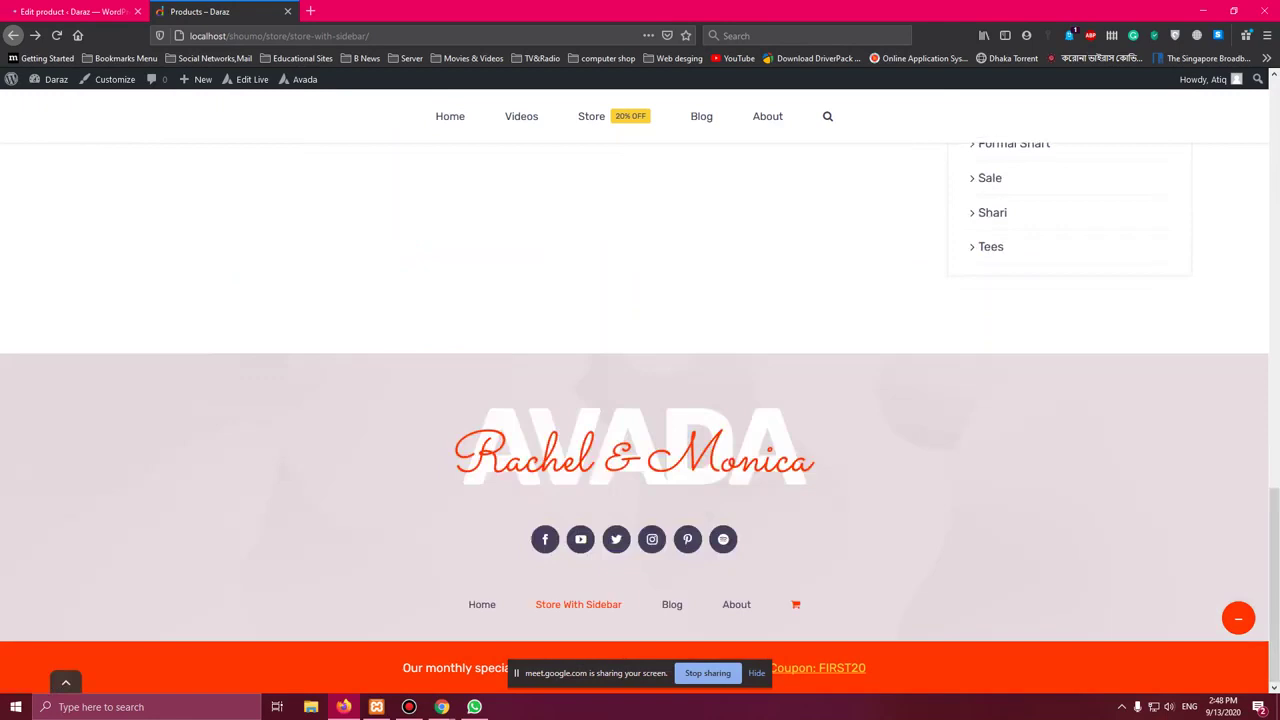
scroll(640, 400, "up", 15)
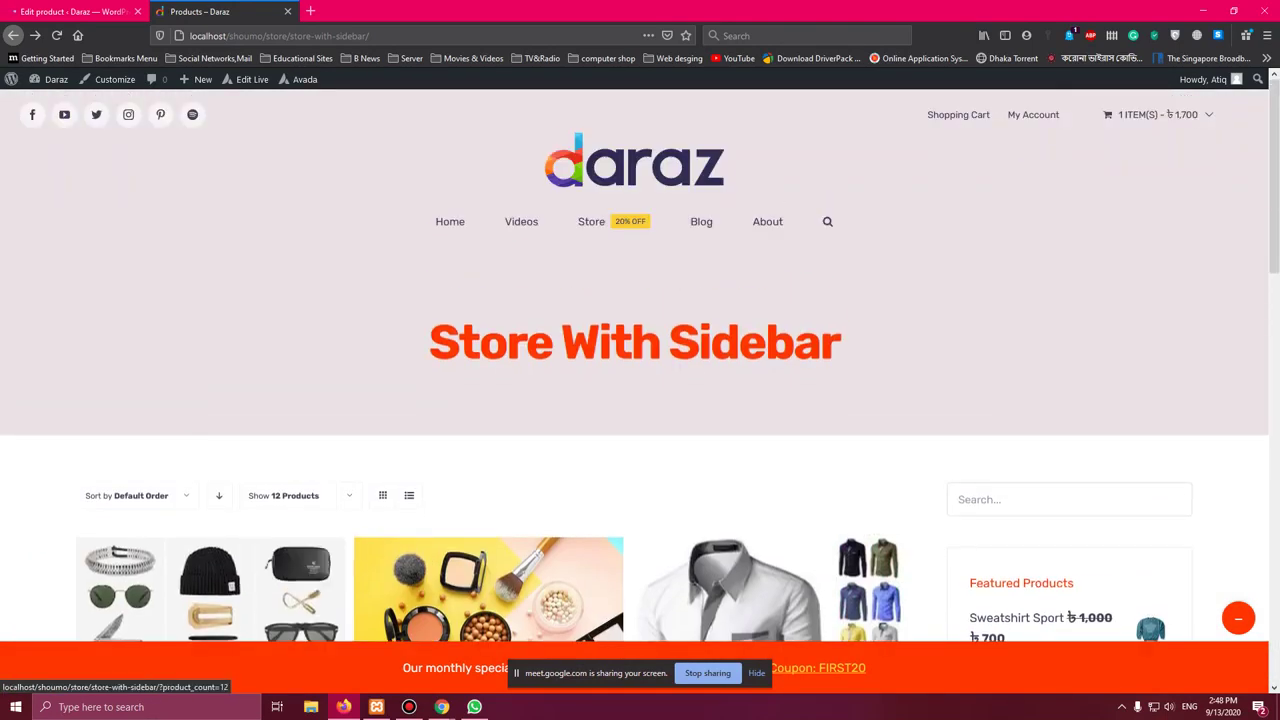
Check the formal shirt's edit page, return to the storefront and examine the category tiles and sidebar widgets.
left_click(70, 11)
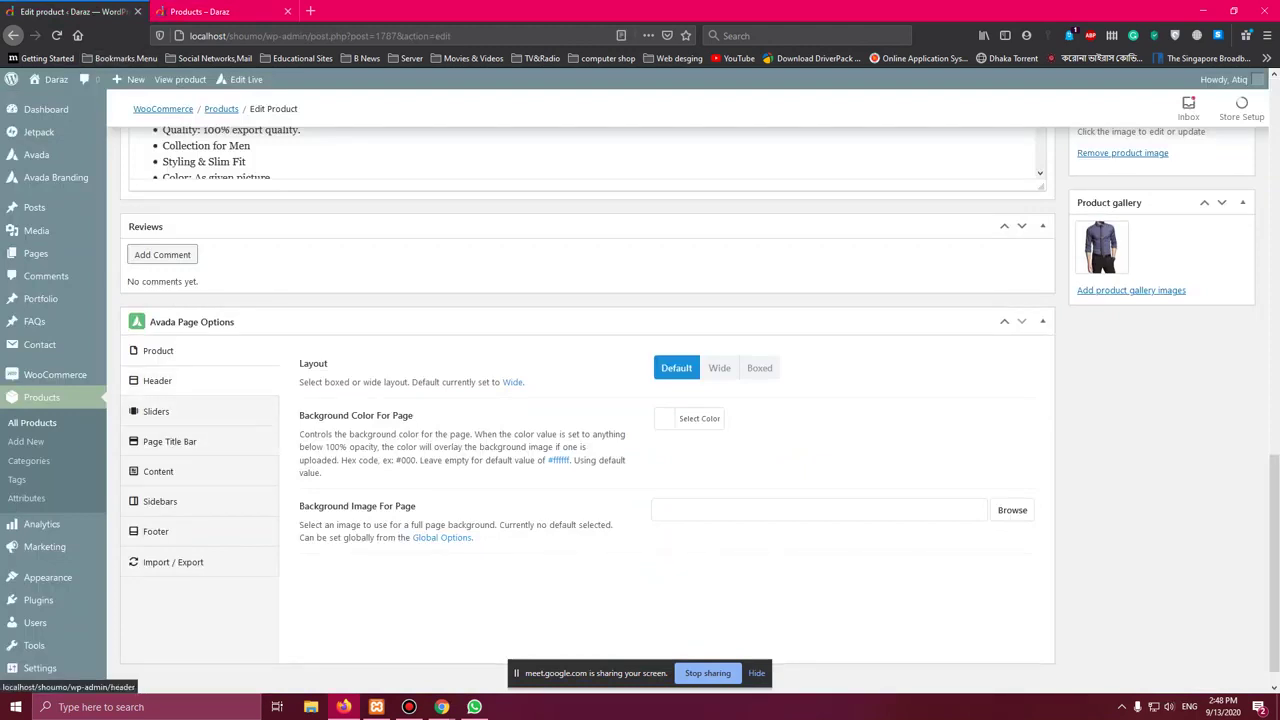
key("ctrl+Tab")
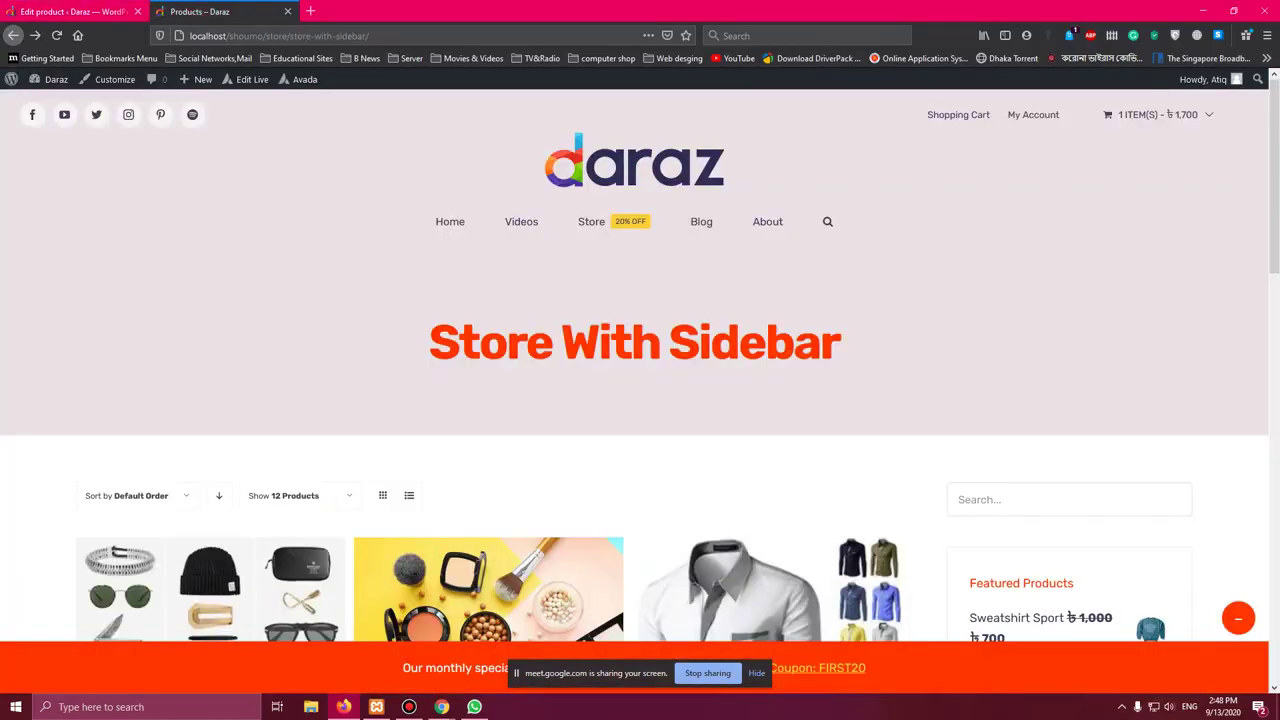
scroll(488, 470, "down", 3)
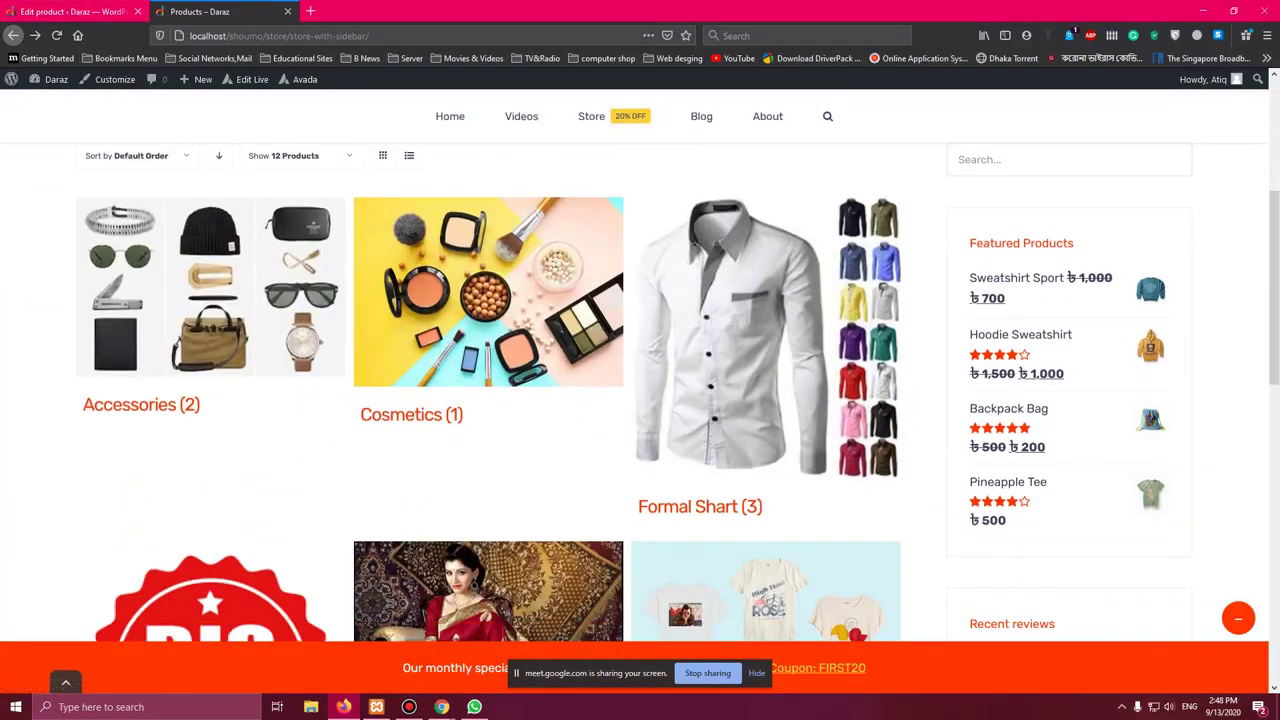
scroll(488, 470, "down", 2)
scroll(488, 470, "down", 3)
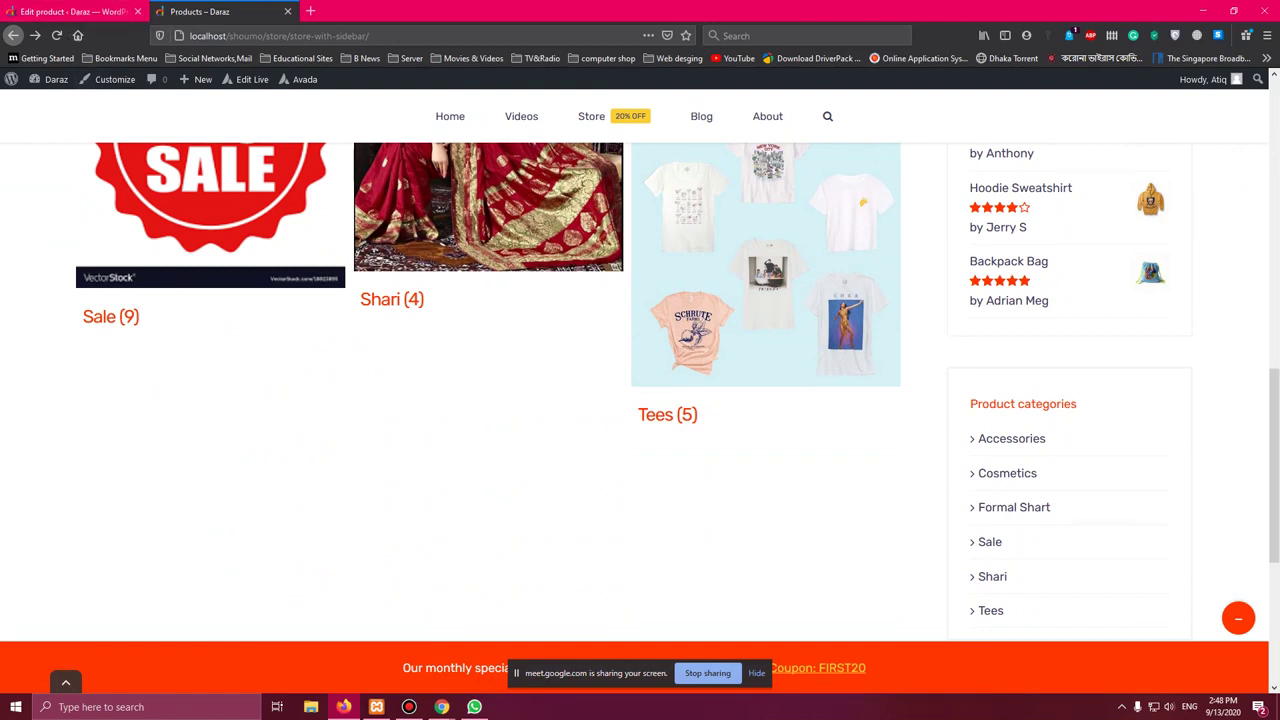
mouse_move(441, 706)
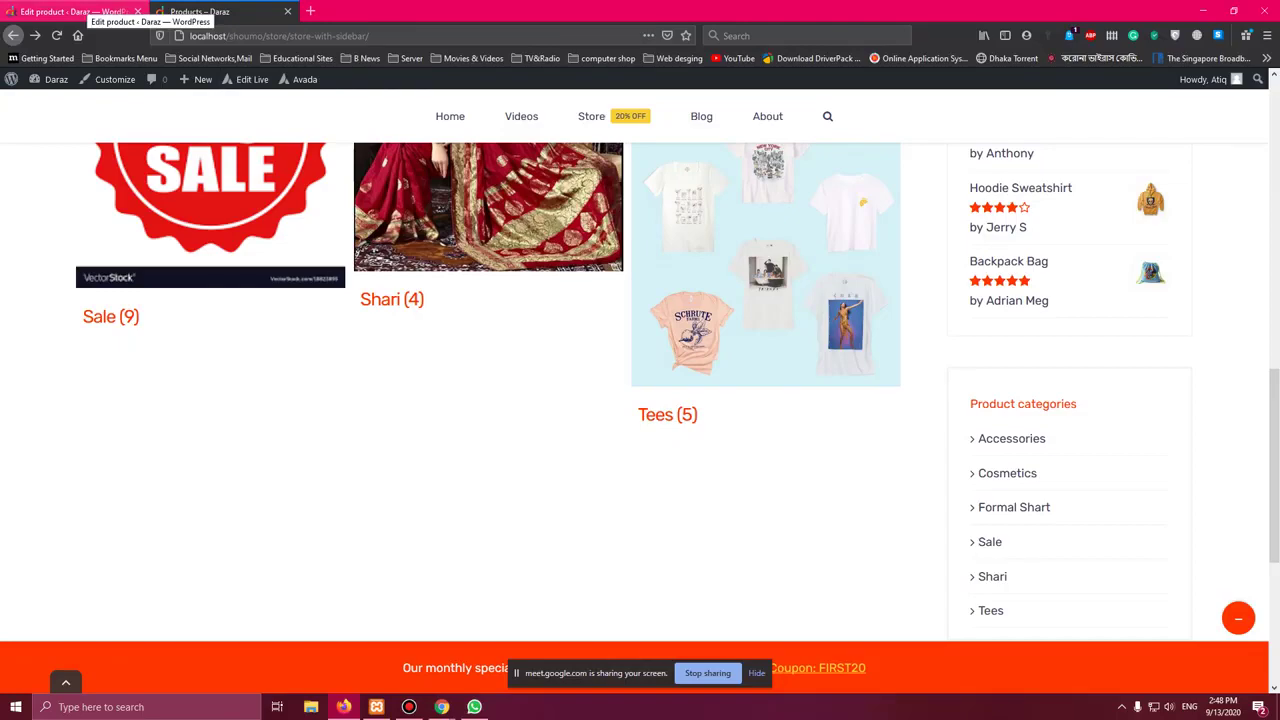
Return to the formal shirt's edit page and review it from the short description up to the title and publish settings.
left_click(75, 11)
scroll(200, 400, "up", 2)
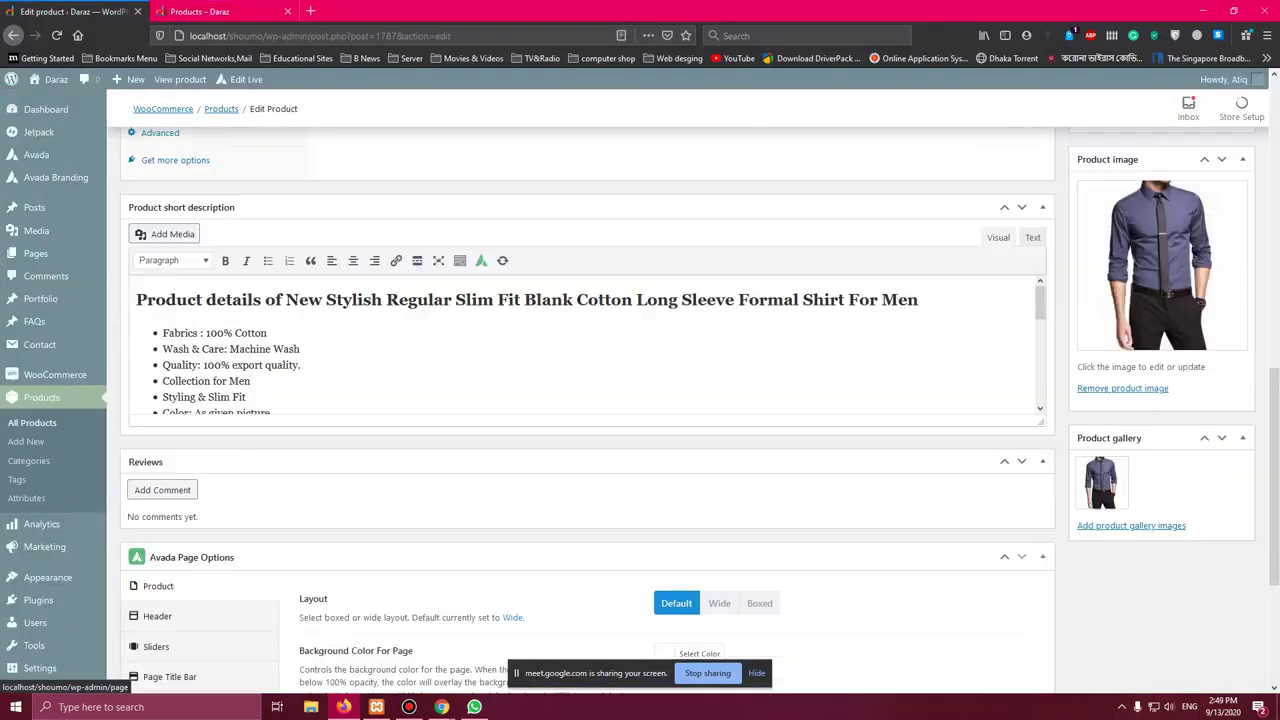
scroll(590, 400, "up", 10)
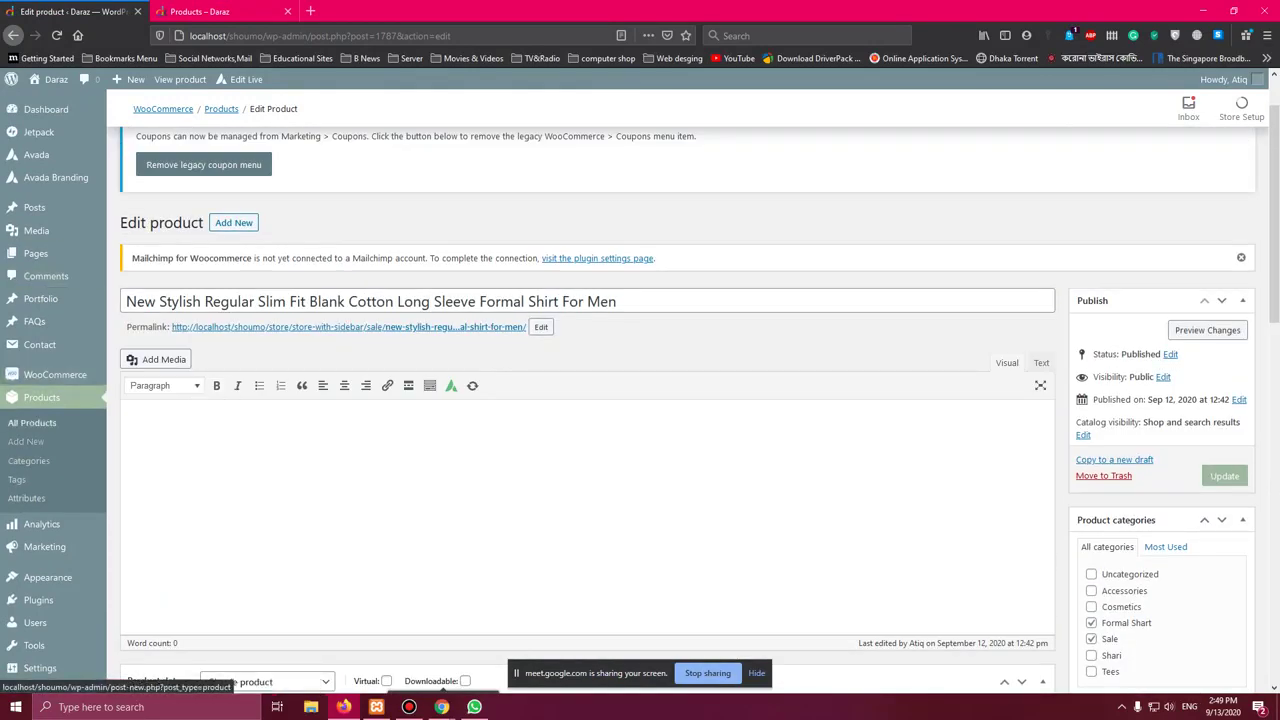
scroll(30, 441, "up", 1)
Open the WooCommerce Home page in the admin, look at its stats overview and return to the storefront.
mouse_move(55, 374)
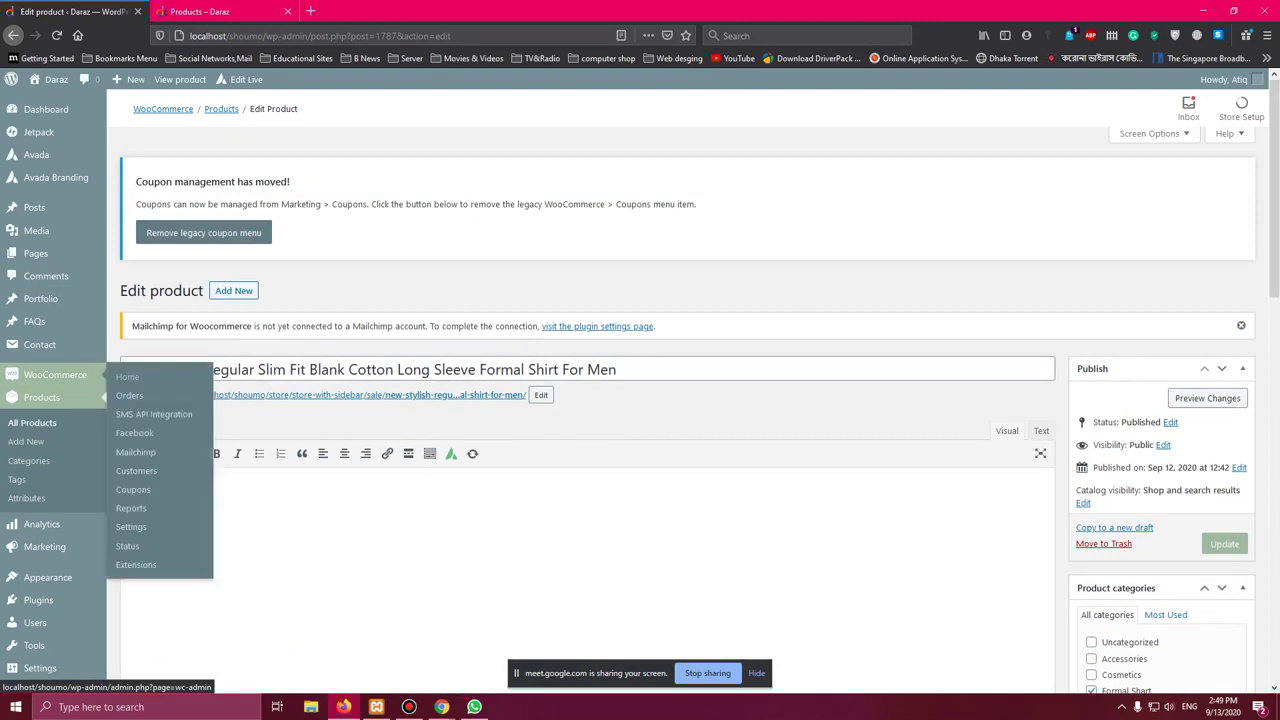
left_click(127, 376)
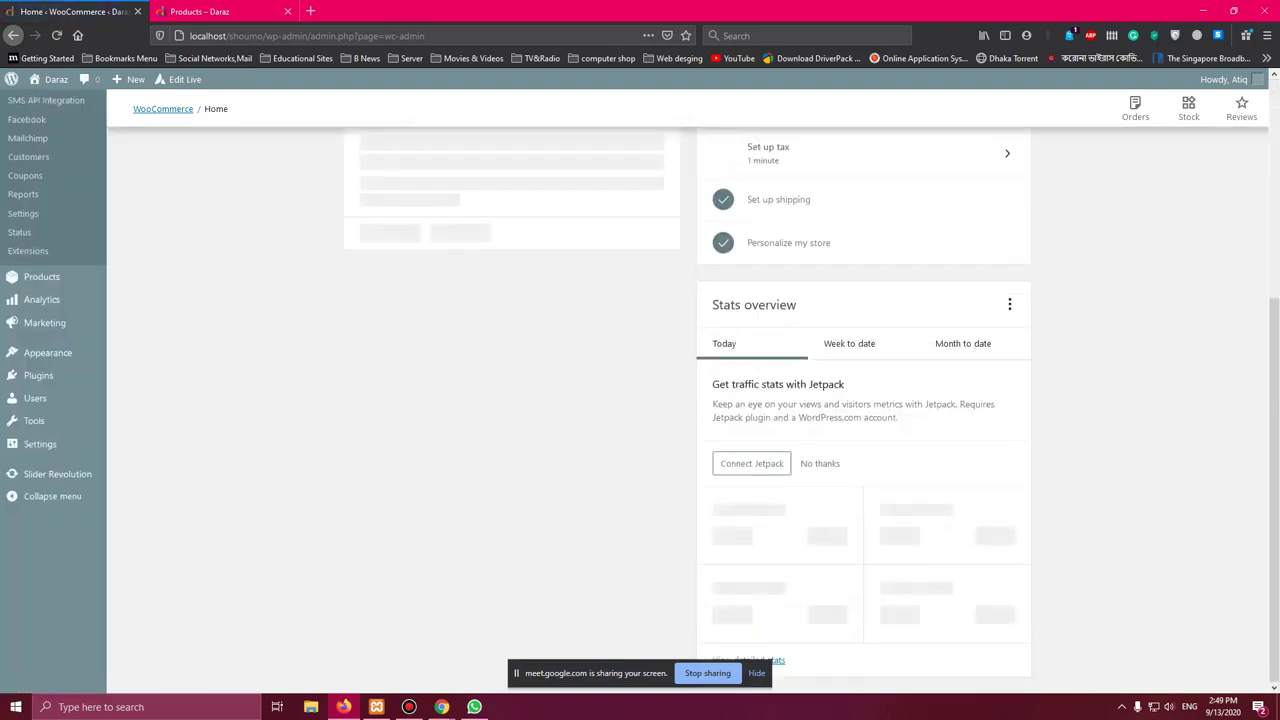
key("ctrl+Tab")
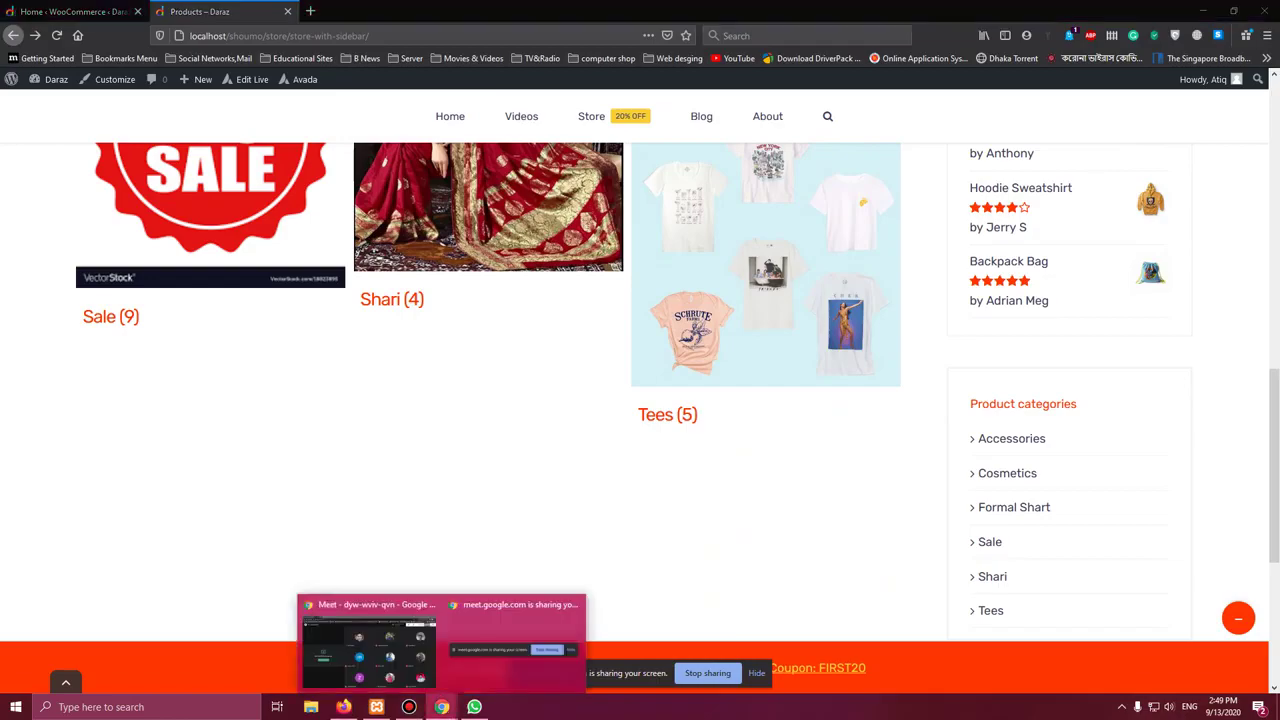
Switch to the Google Meet call in Chrome and stop presenting the screen.
left_click(370, 645)
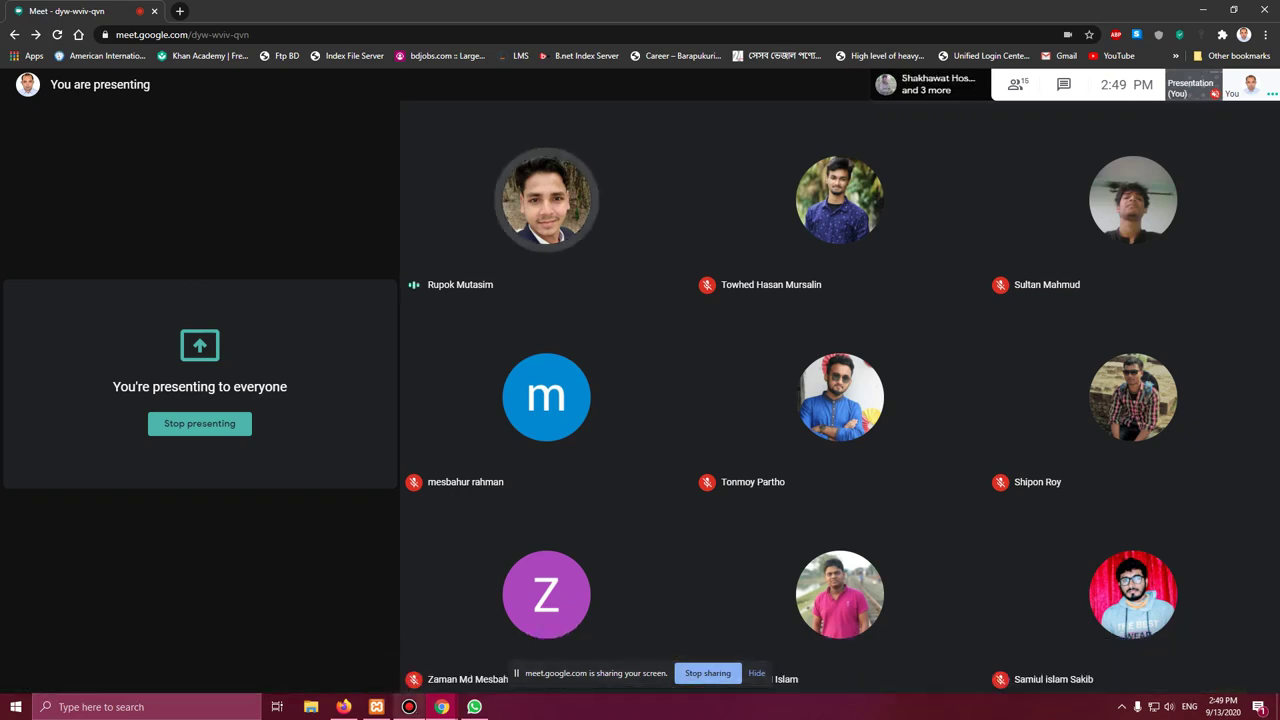
left_click(409, 707)
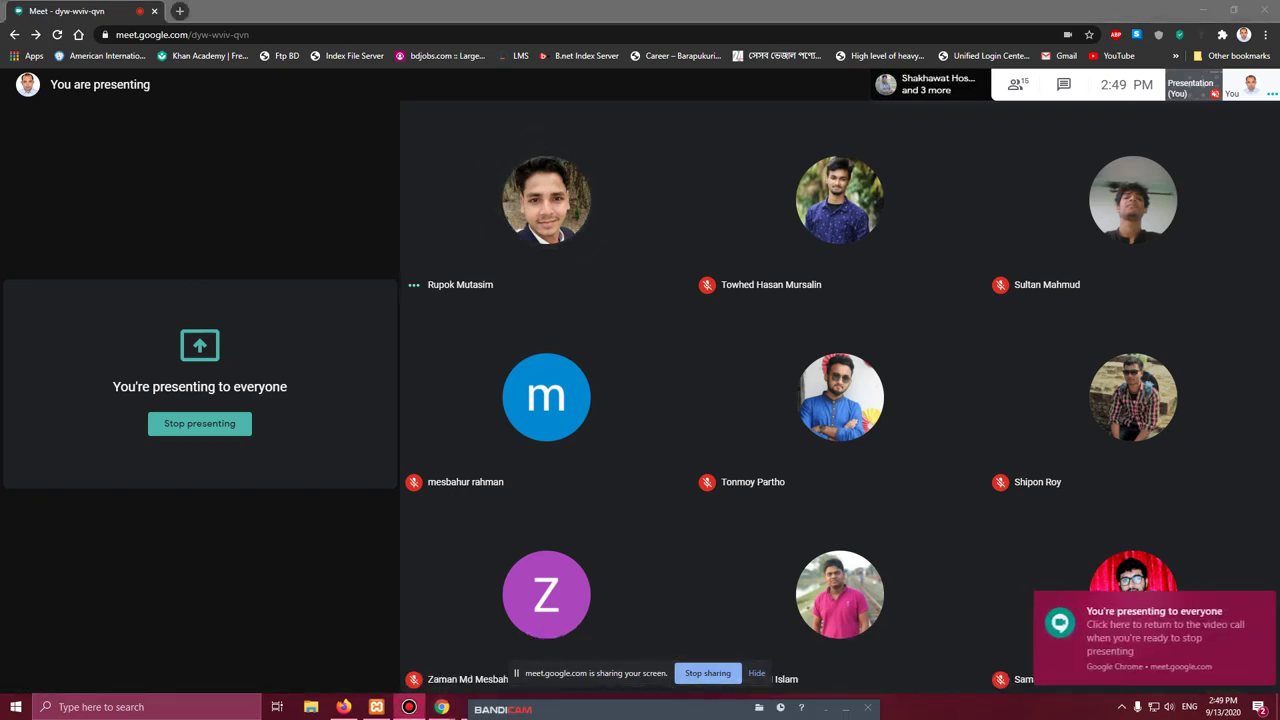
left_click(669, 709)
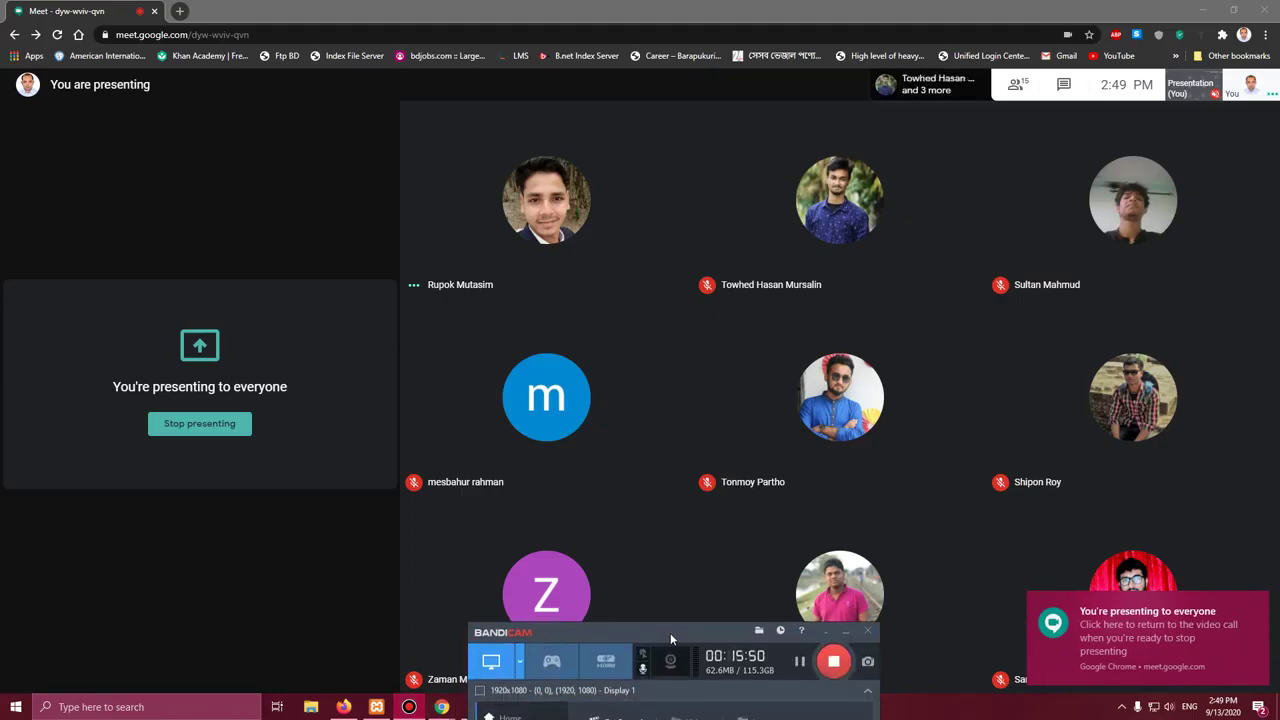
left_click(669, 629)
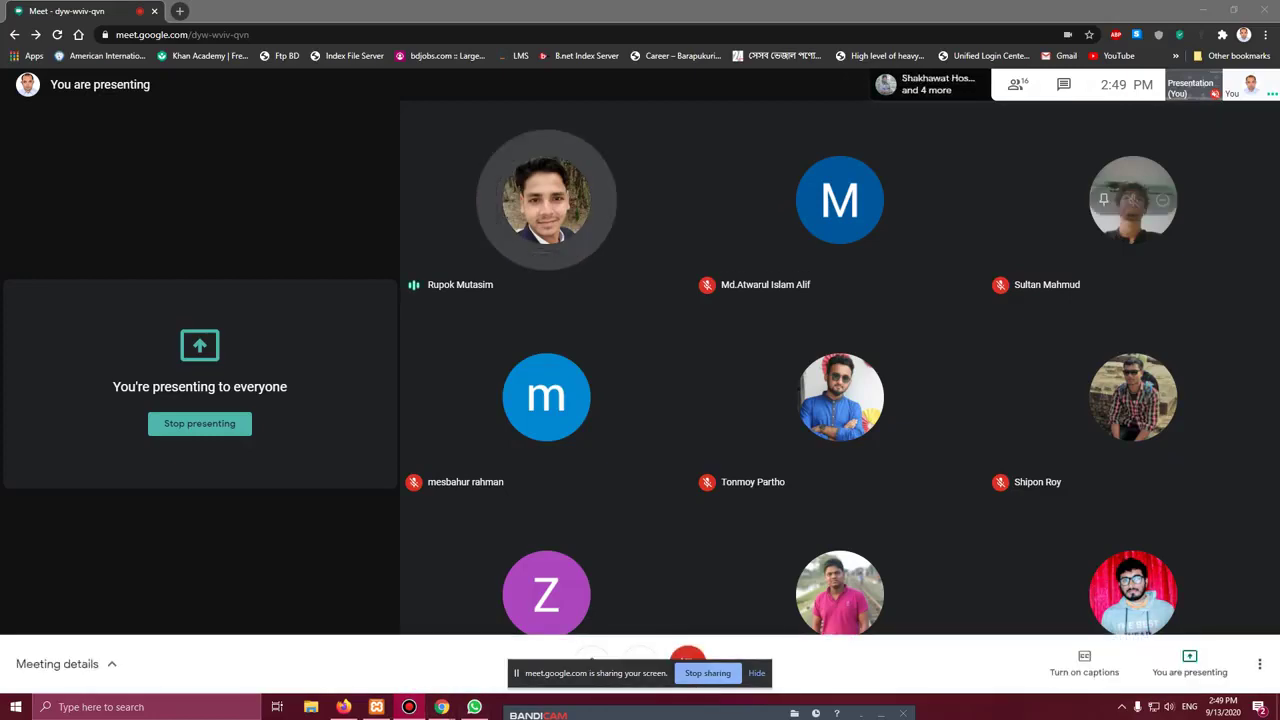
left_click(1190, 664)
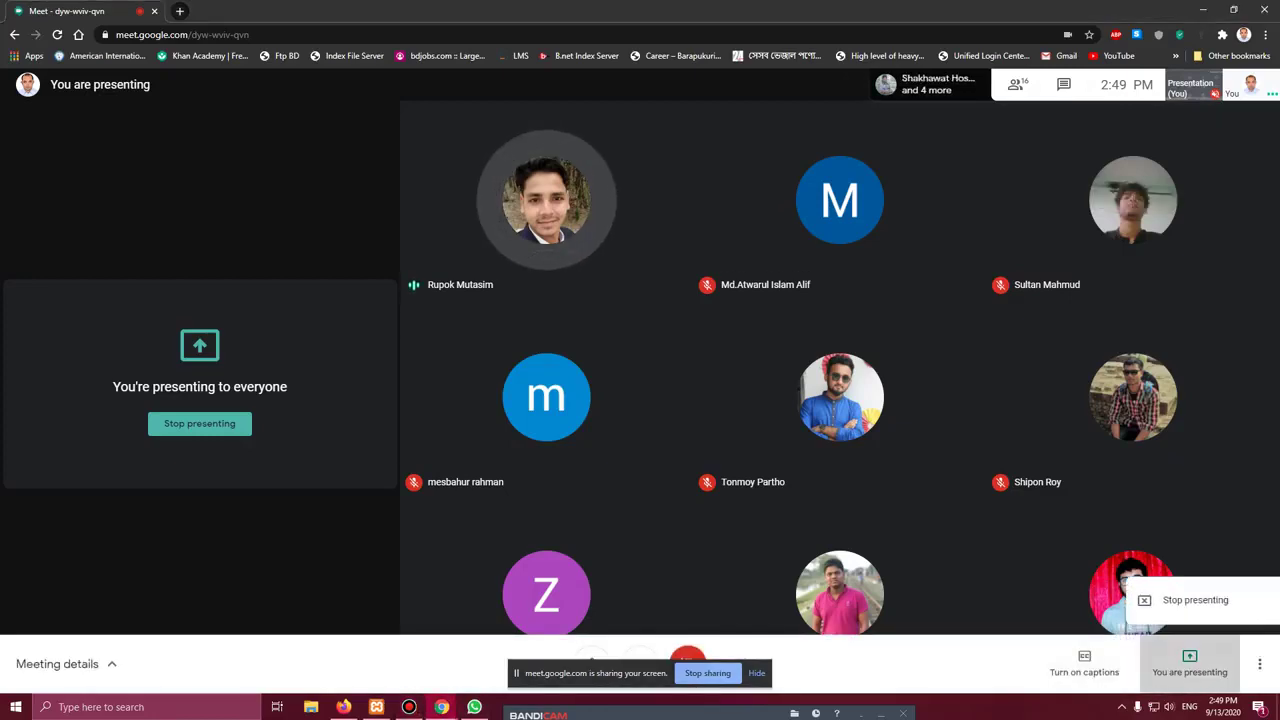
left_click(708, 672)
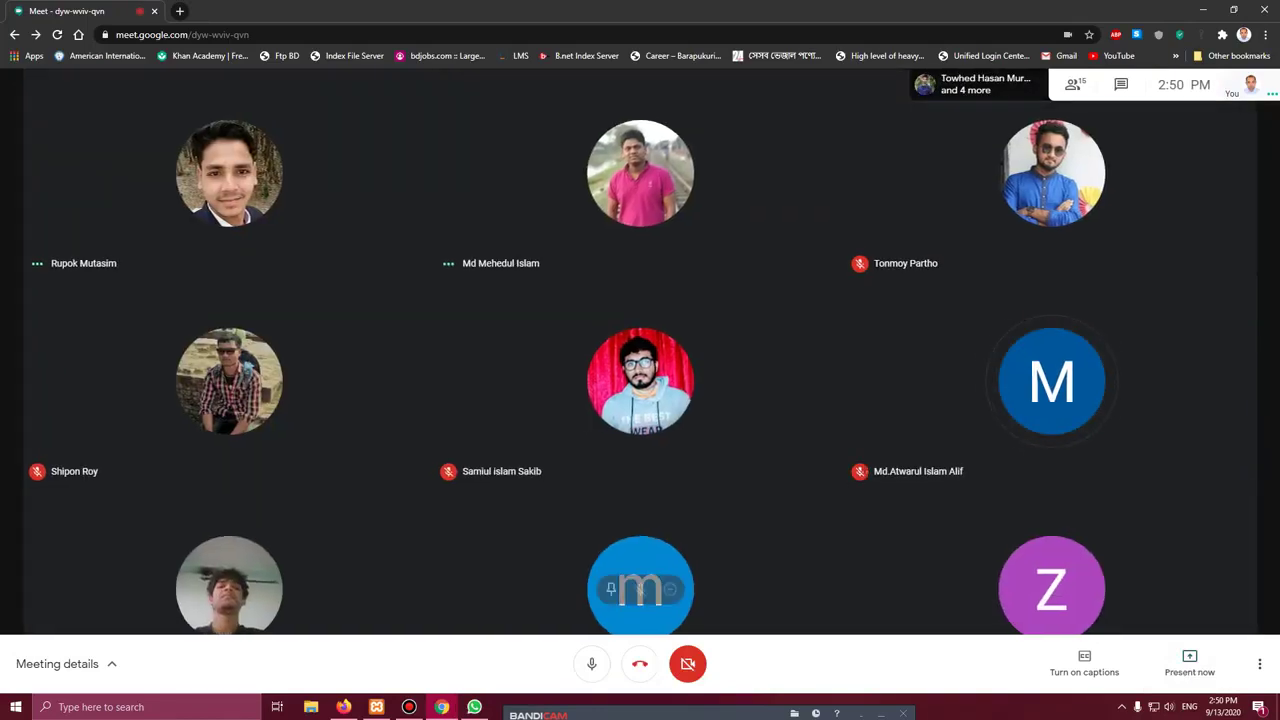
left_click_drag(592, 714, 624, 674)
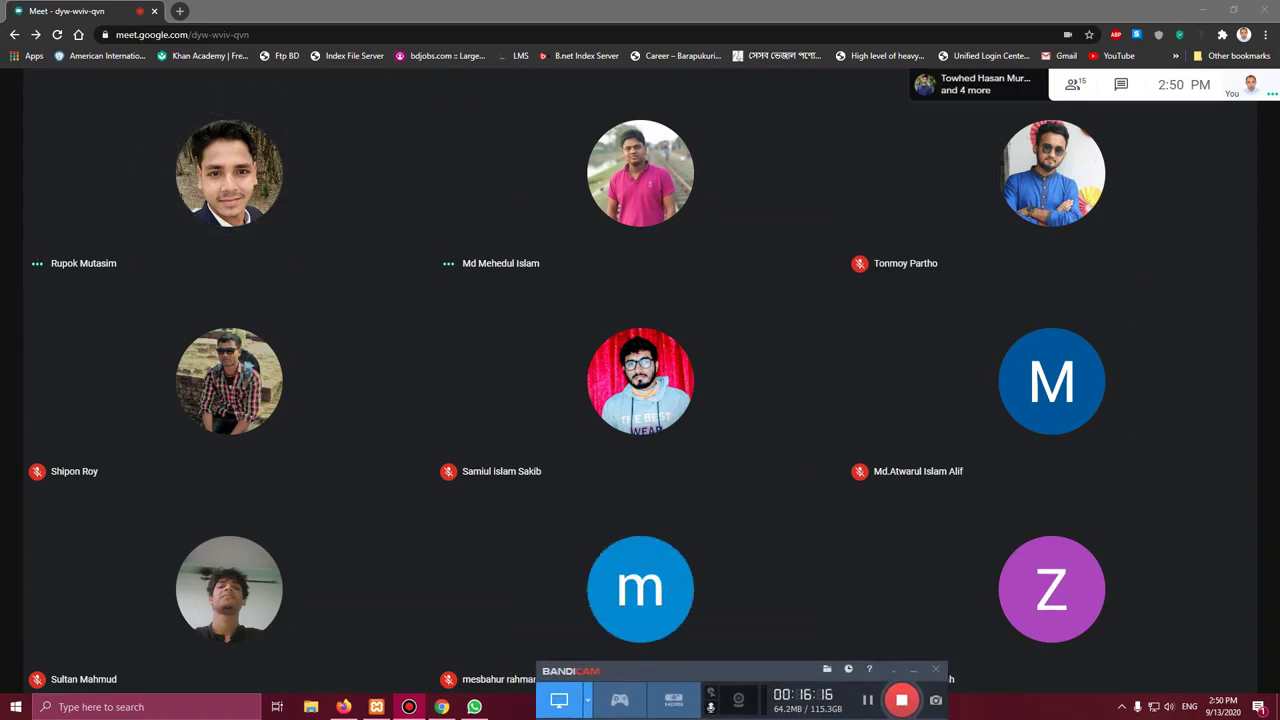
left_click(343, 706)
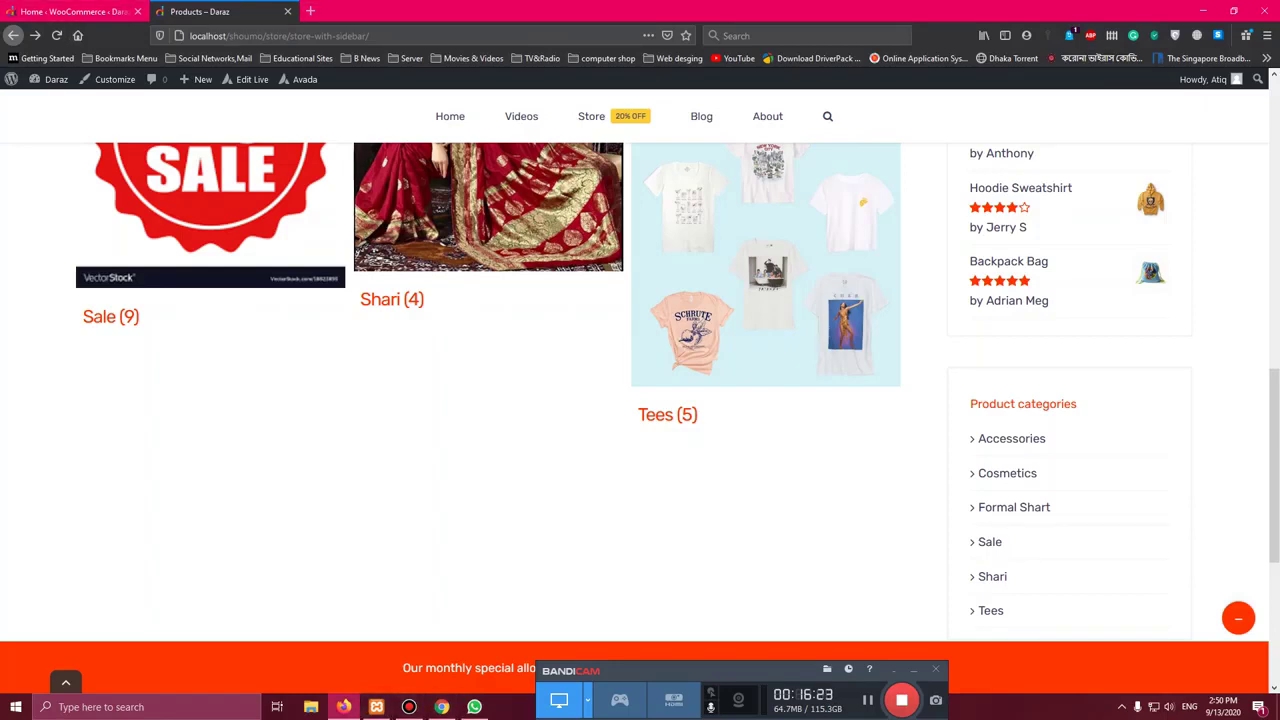
mouse_move(441, 707)
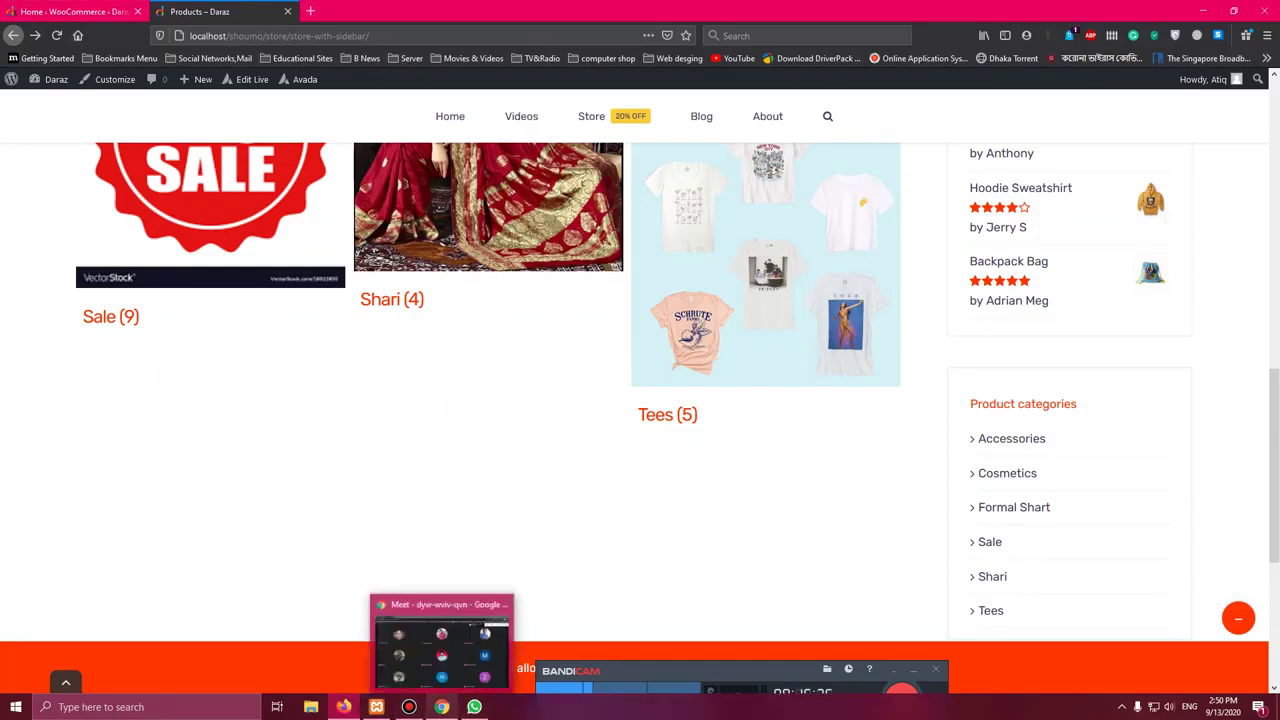
left_click(441, 620)
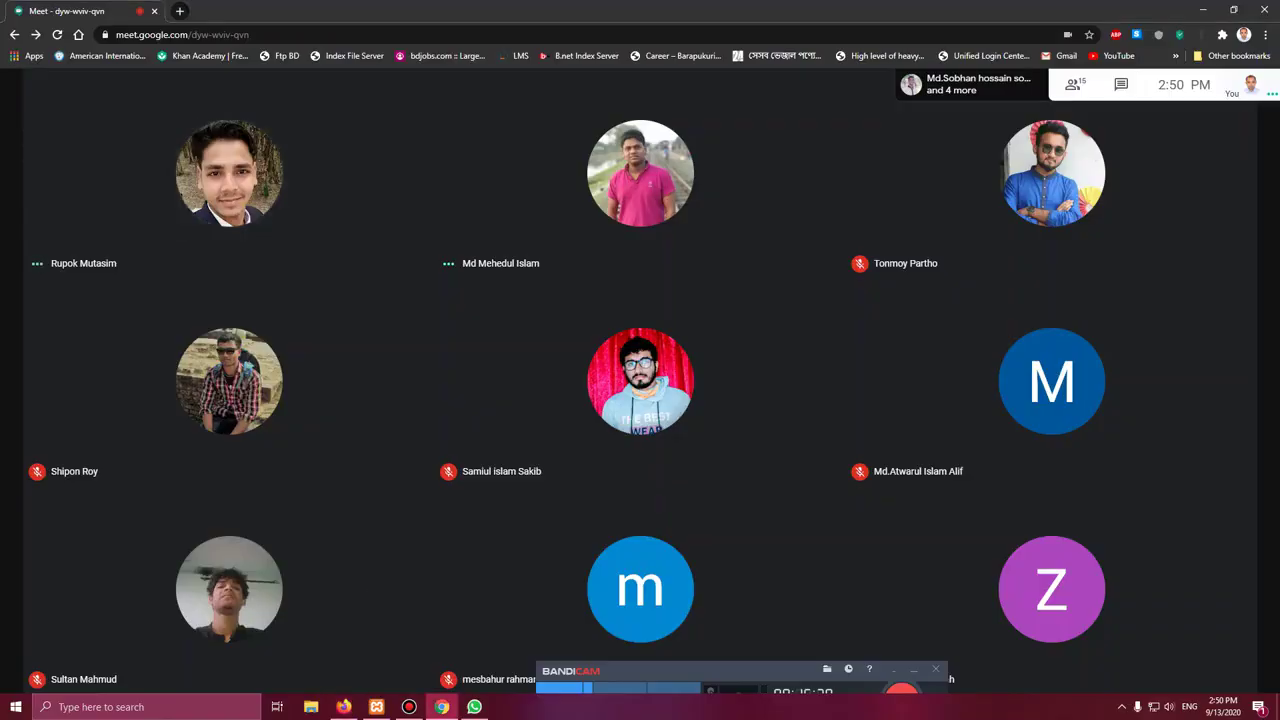
left_click_drag(647, 670, 647, 622)
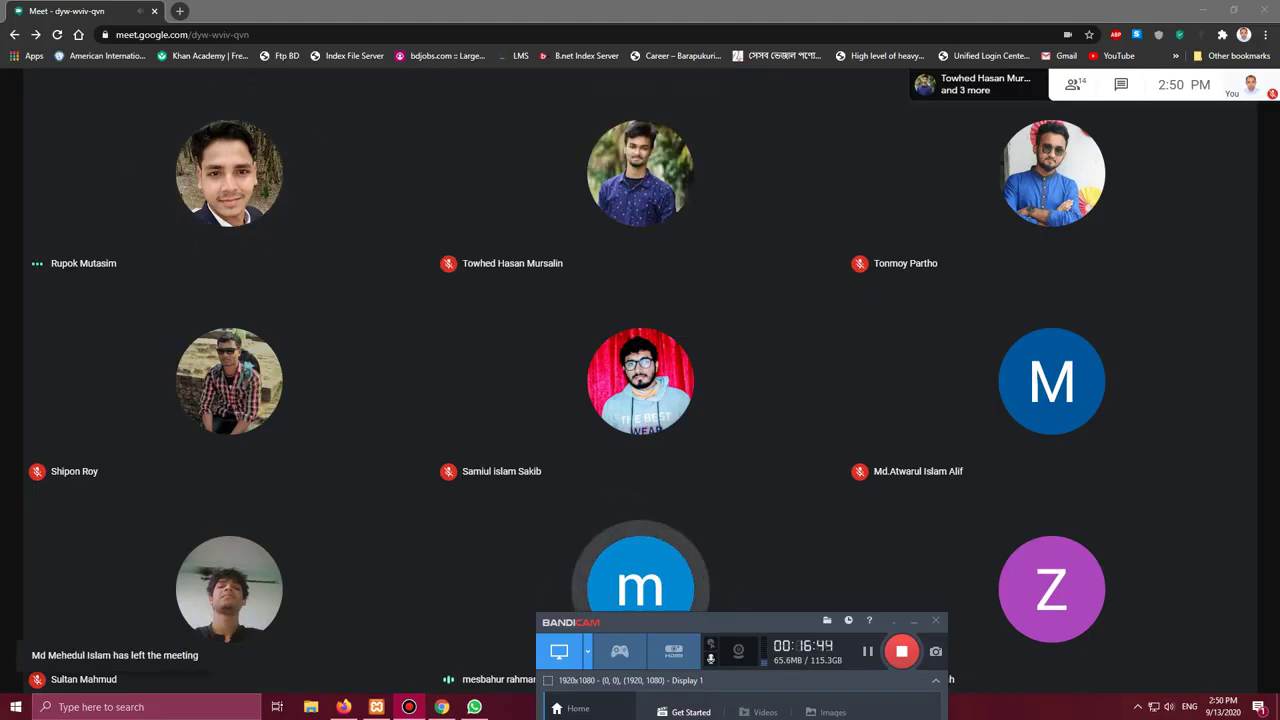
Toggle the microphone in the Meet call and leave it muted, moving the recorder window out of the way.
key("ctrl+d")
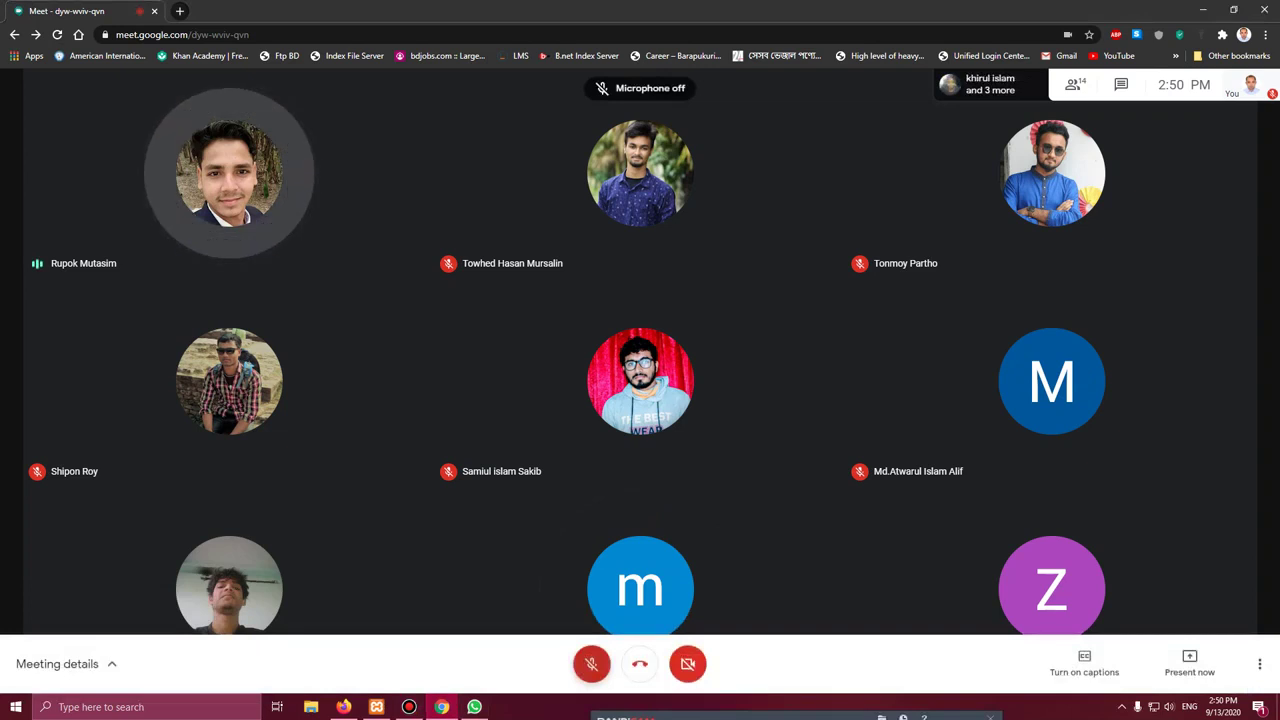
key("ctrl+d")
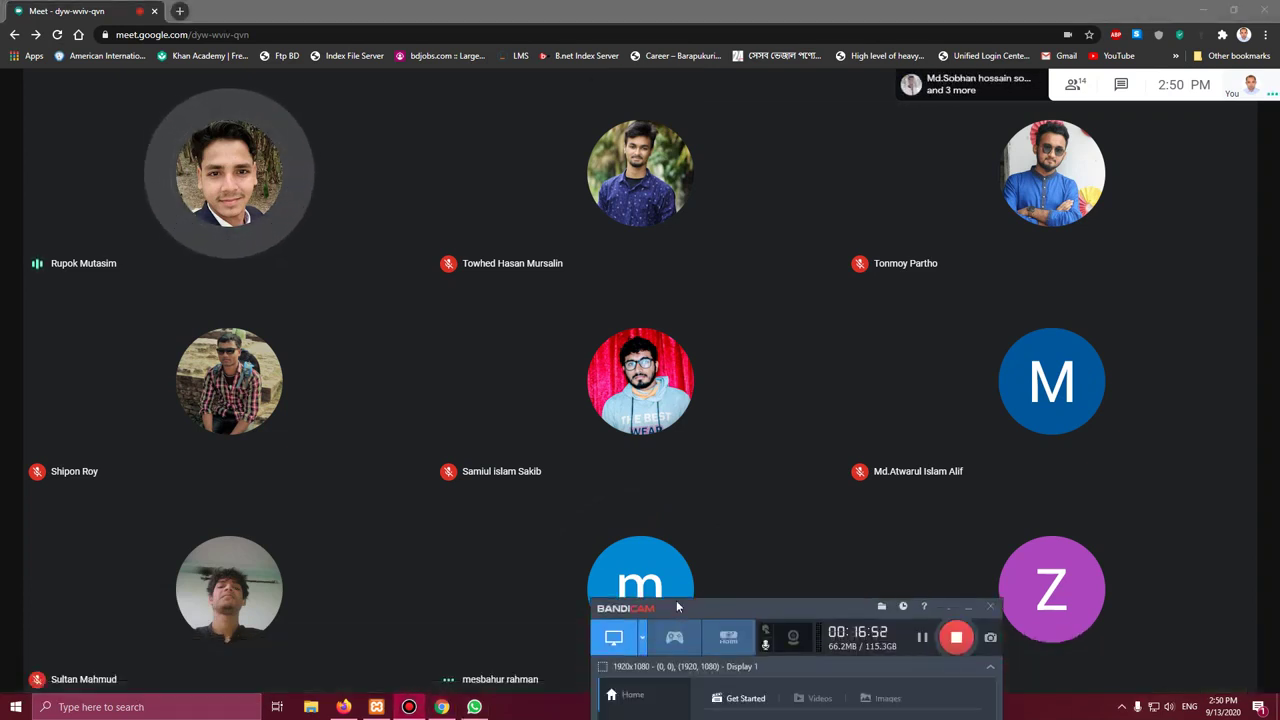
left_click_drag(677, 607, 646, 709)
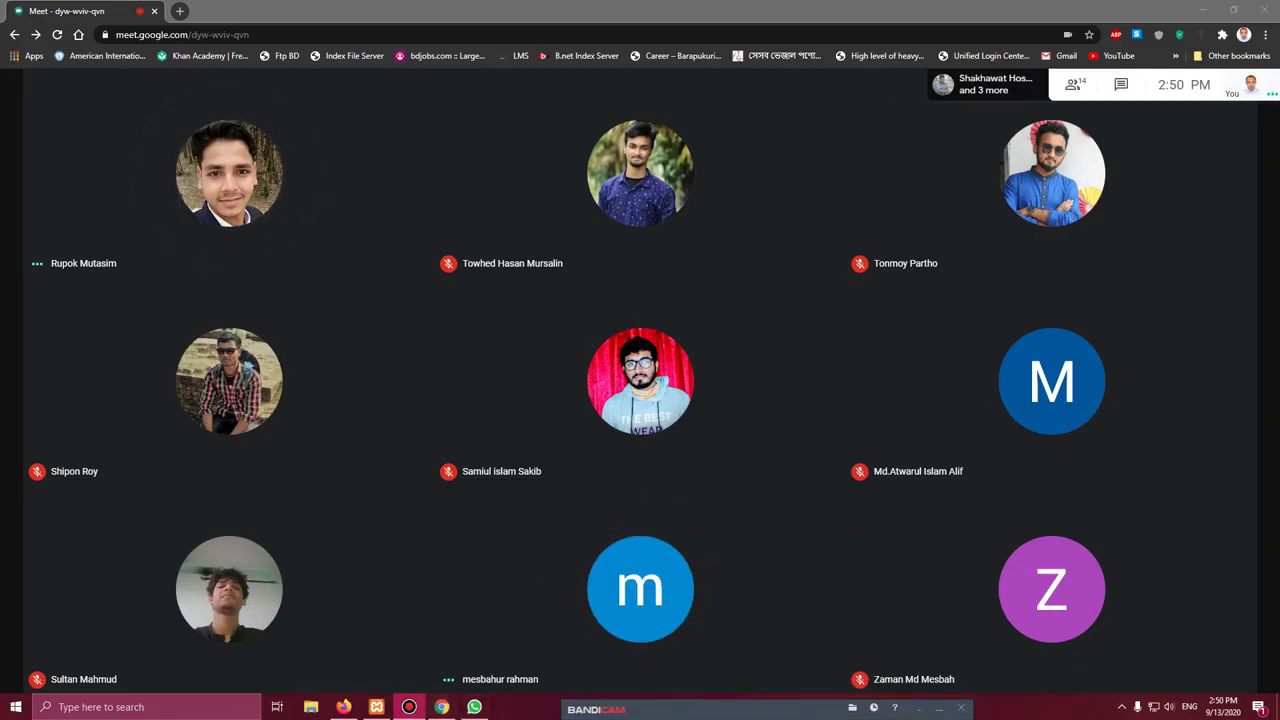
left_click(591, 663)
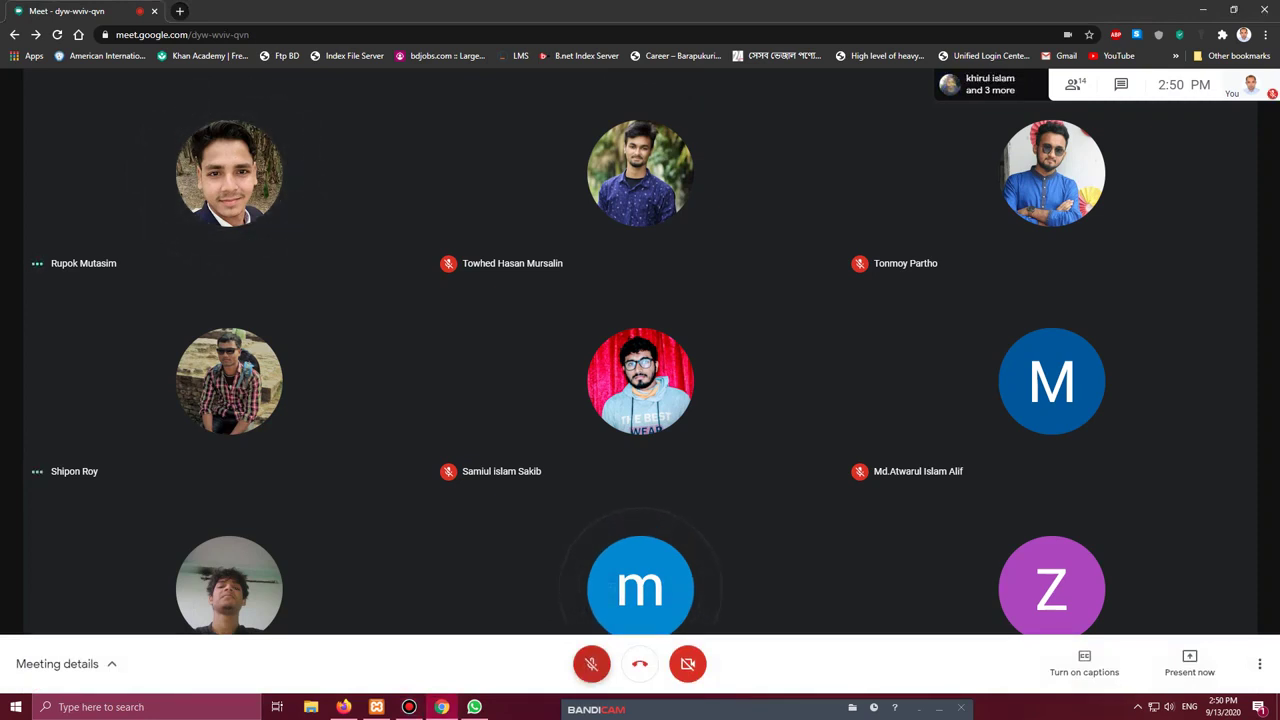
mouse_move(664, 714)
left_mouse_down()
mouse_move(667, 582)
mouse_move(685, 716)
left_mouse_up()
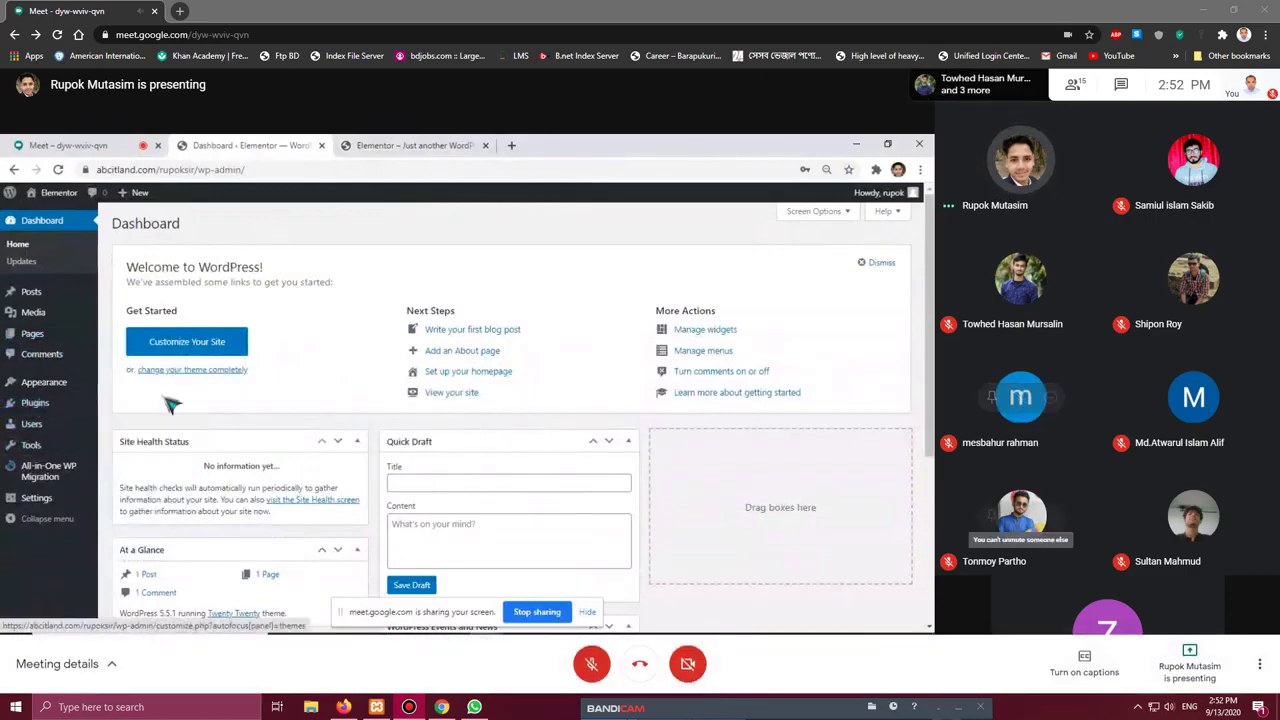
left_click(615, 707)
left_click_drag(819, 636, 819, 716)
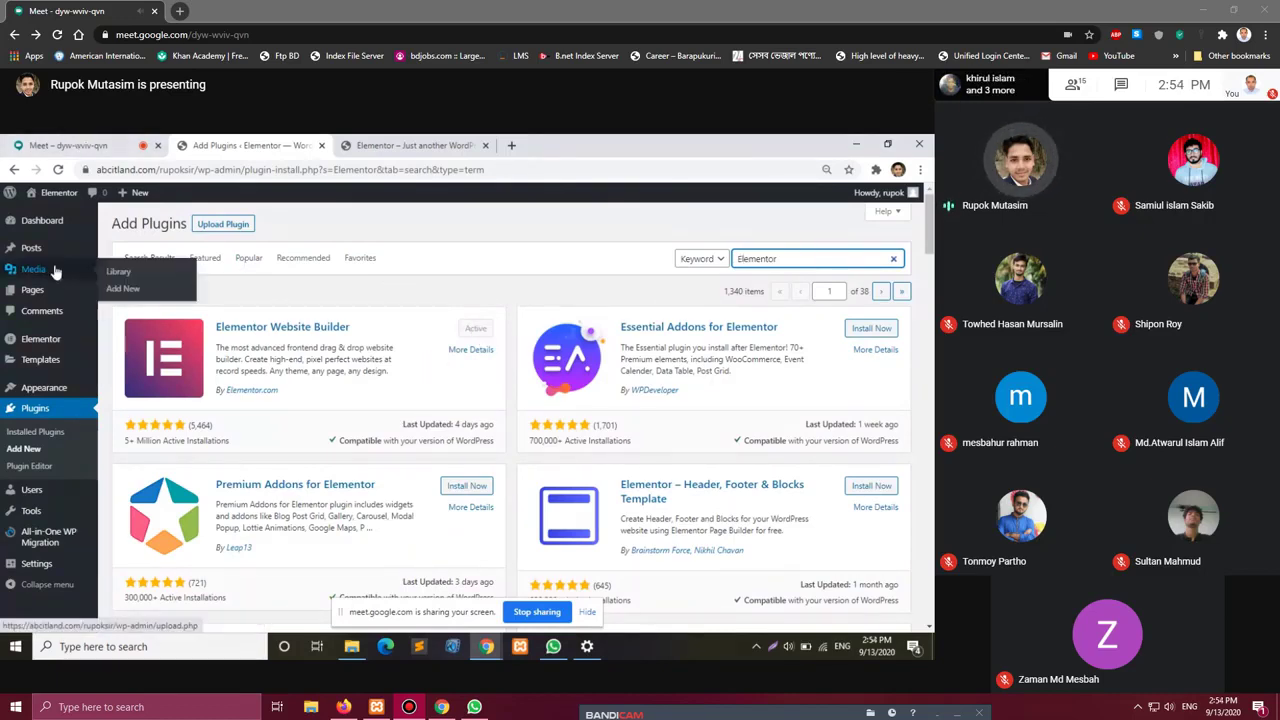
Look over the Elementor entries in the WordPress admin, check the site's front page and return to the plugin listing.
mouse_move(46, 336)
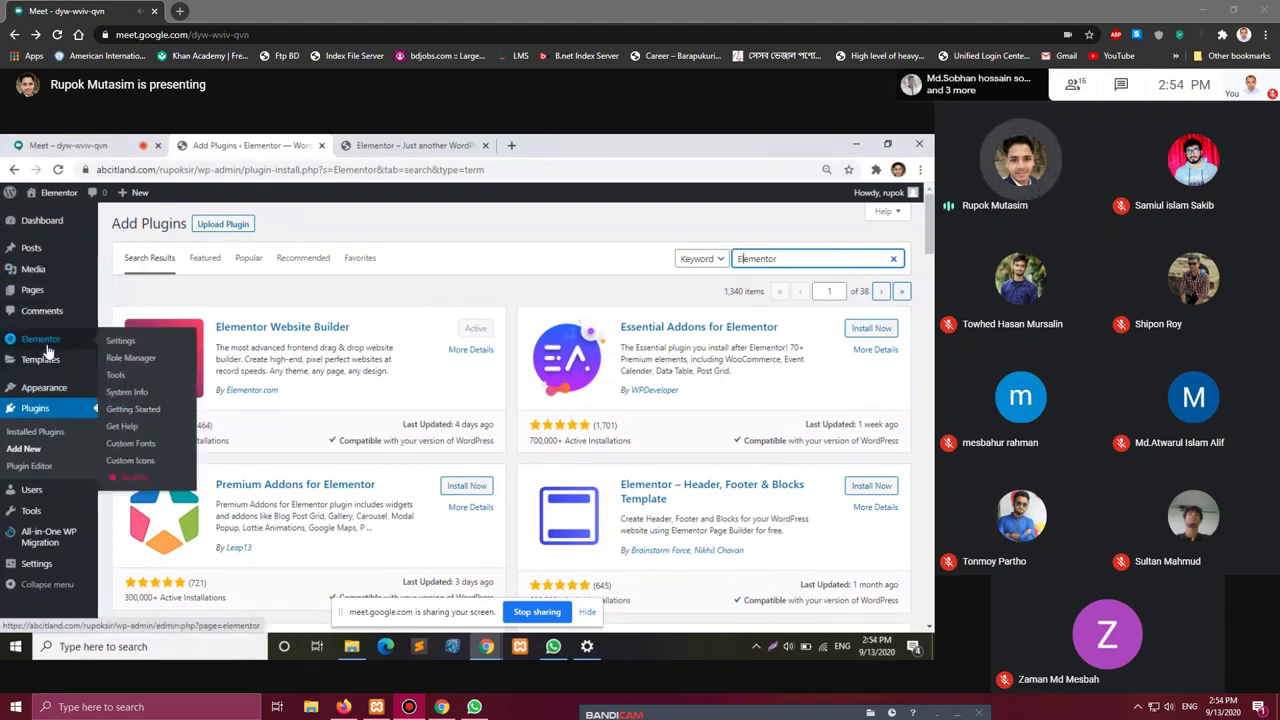
mouse_move(72, 357)
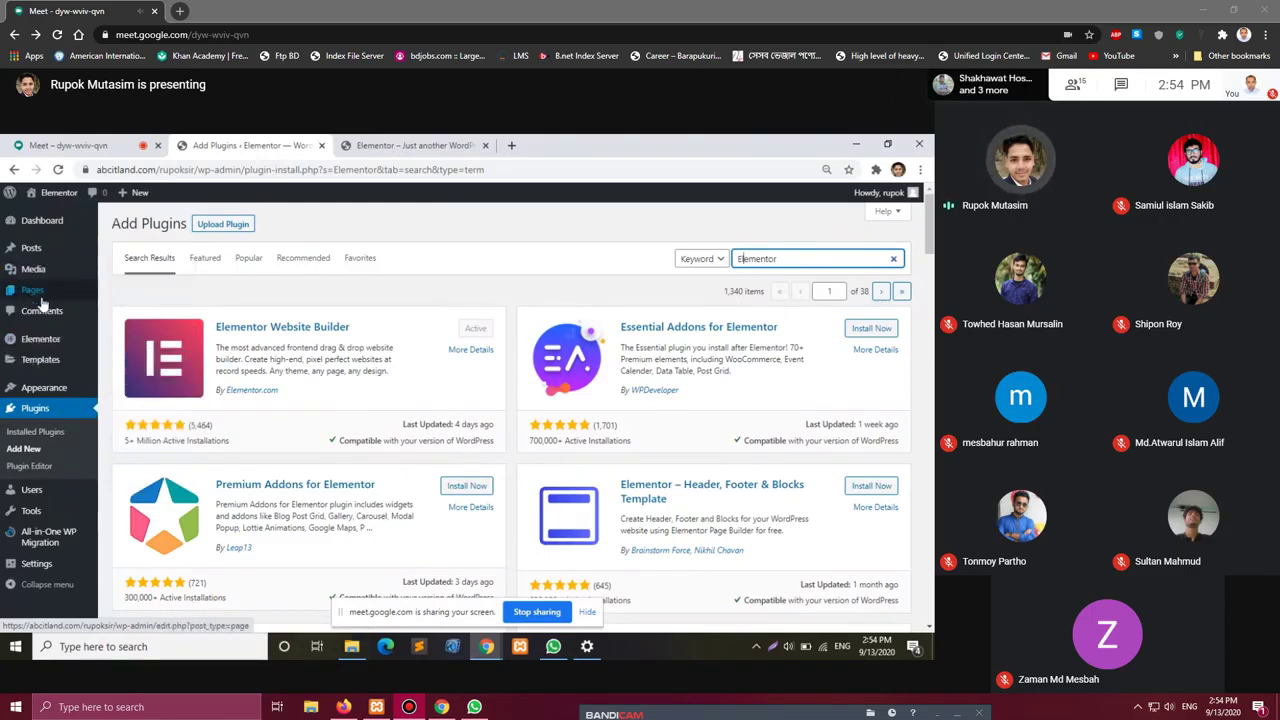
left_click(398, 145)
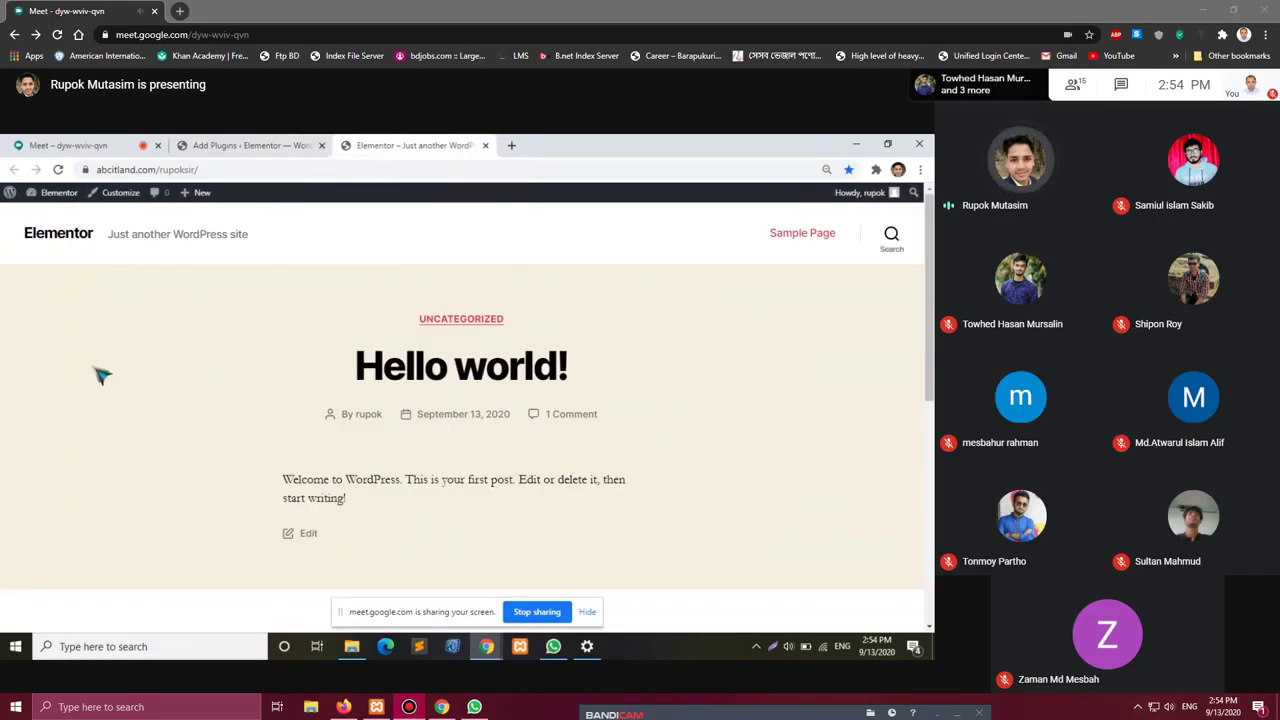
left_click(248, 145)
Open five new WordPress page editors, each in its own background browser tab.
mouse_move(33, 289)
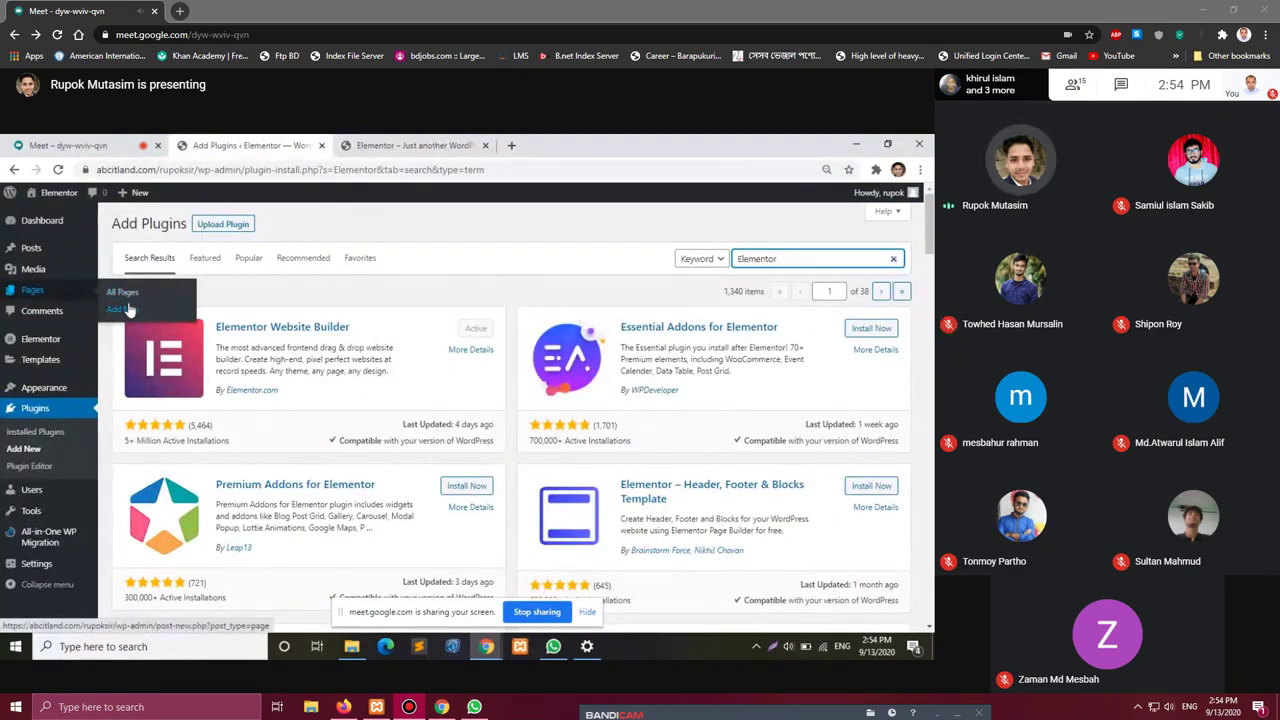
middle_click(128, 309)
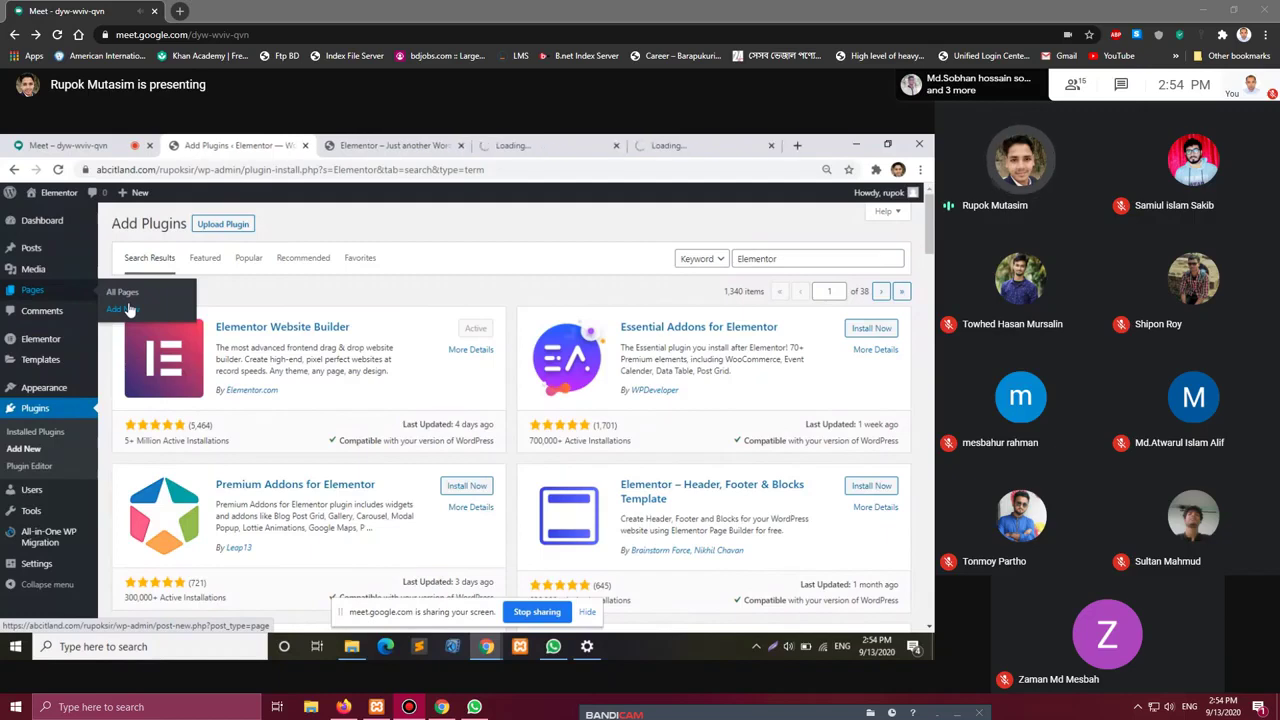
middle_click(128, 309)
middle_click(128, 309)
middle_click(128, 309)
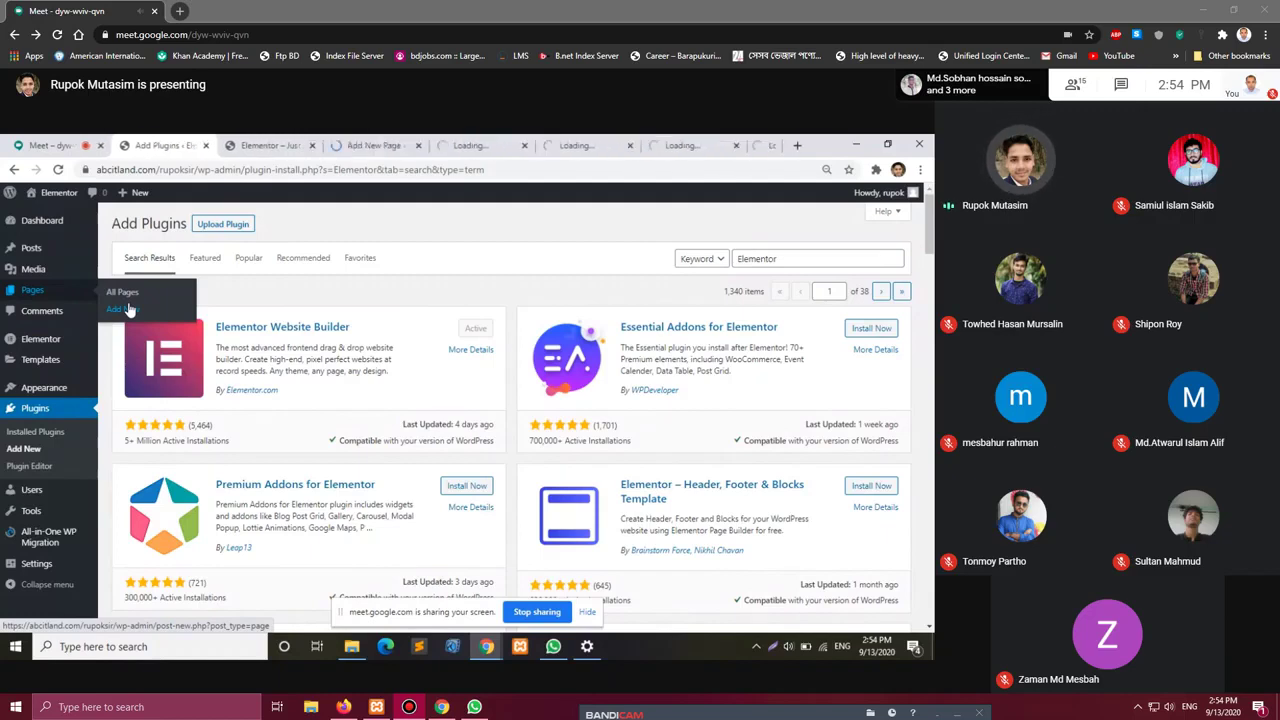
Publish a new page titled Home from the first blank page editor and close that editor.
left_click(335, 145)
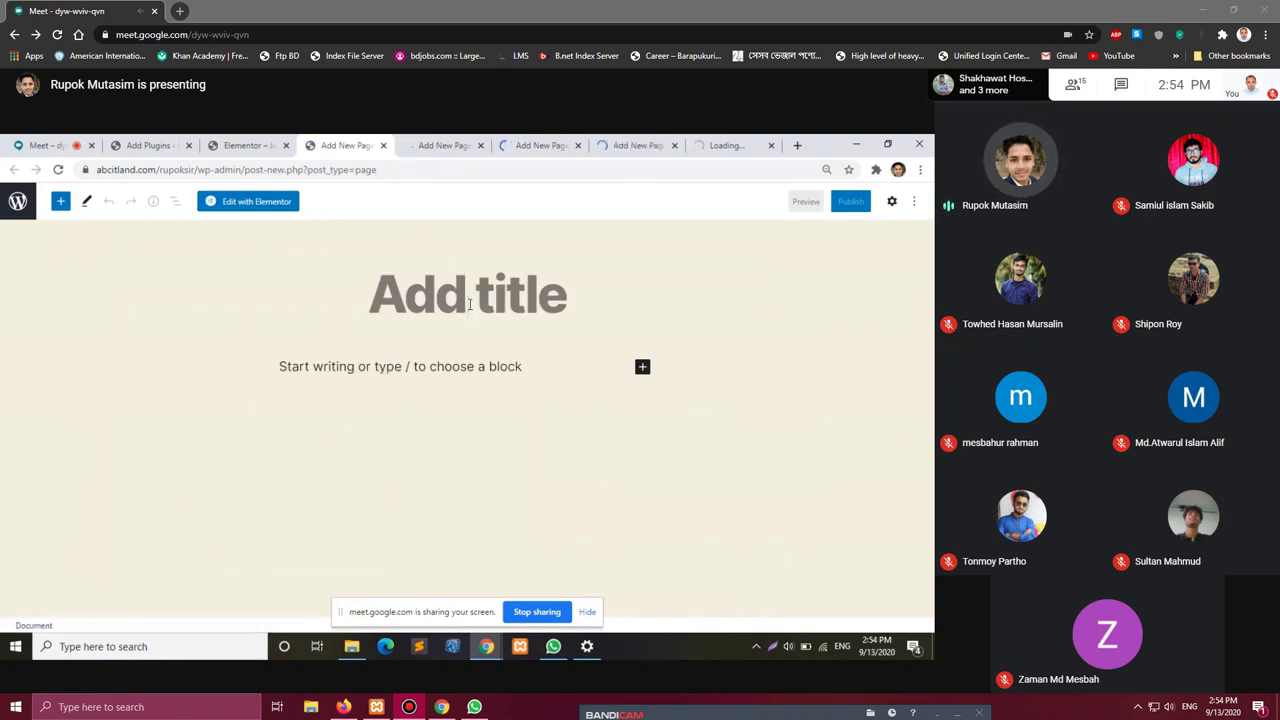
type("H")
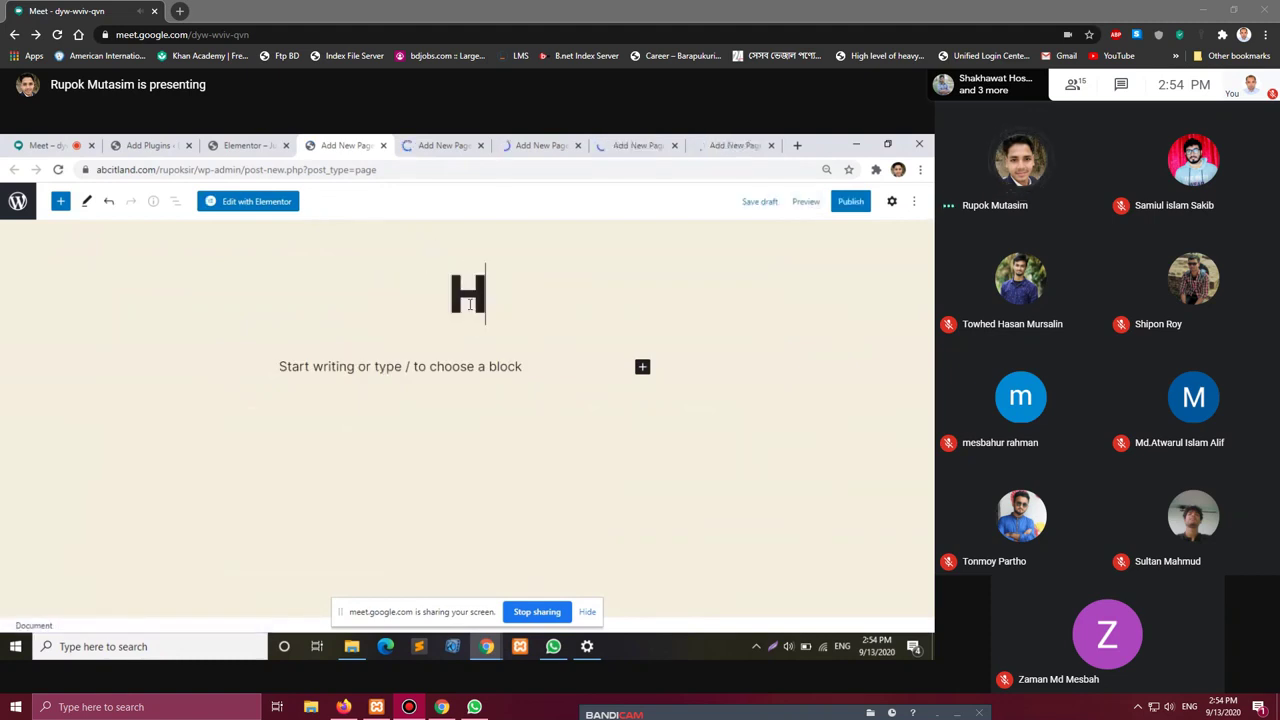
type("ome")
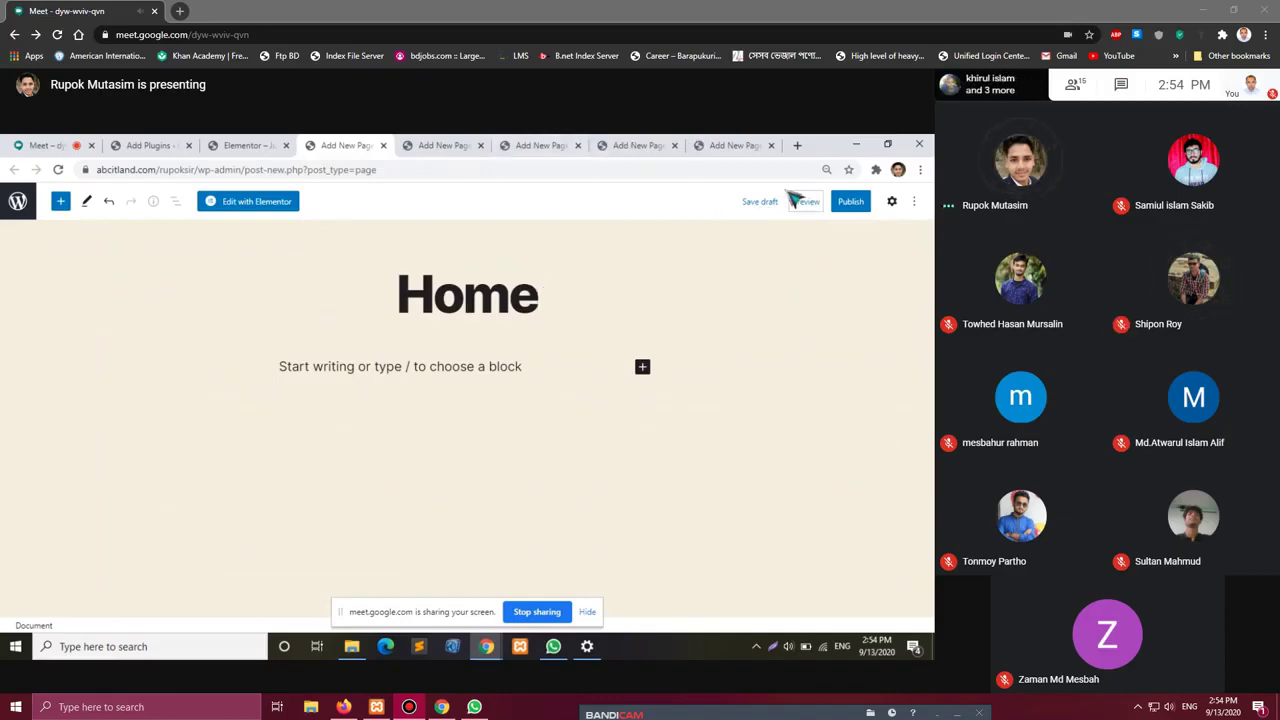
left_click(851, 203)
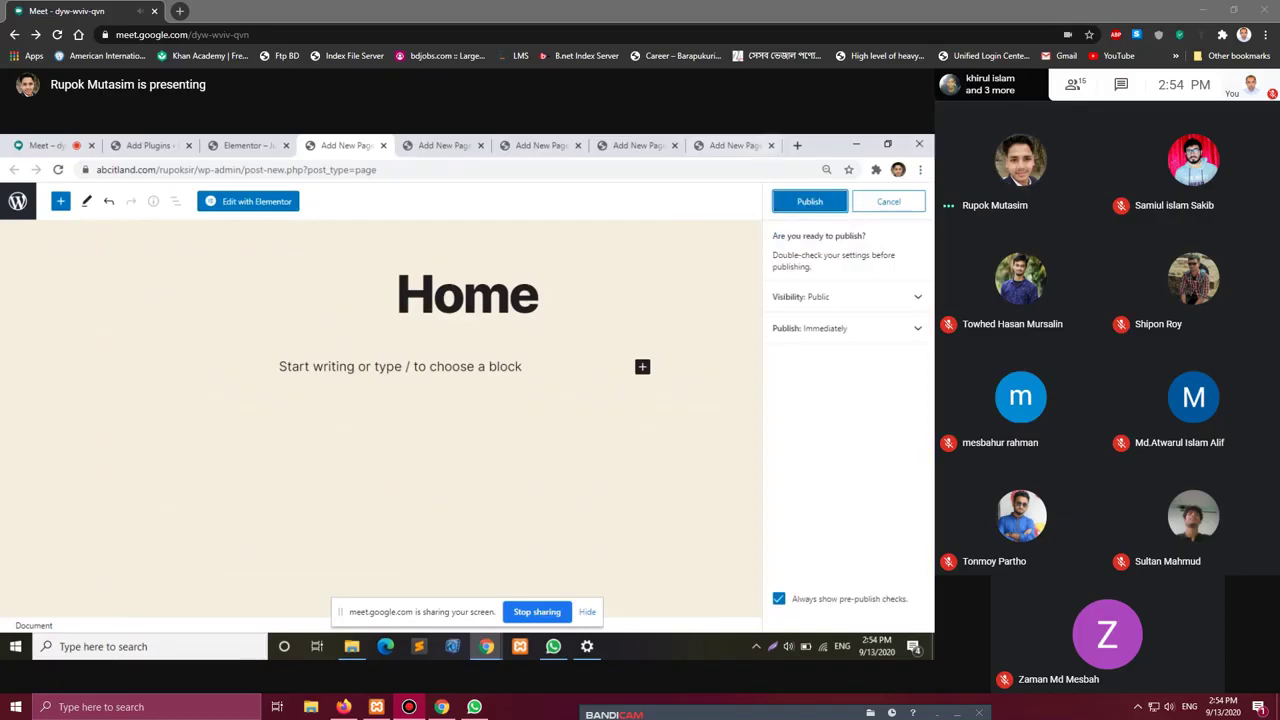
left_click(806, 203)
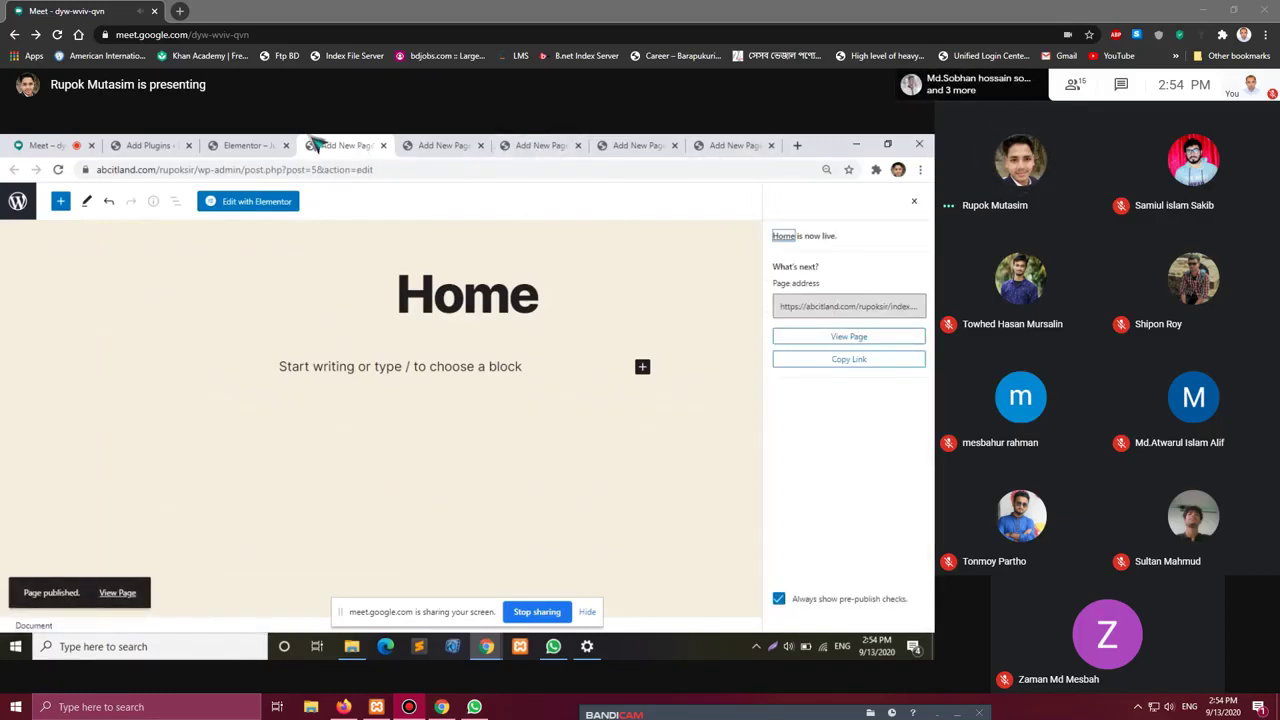
left_click(385, 146)
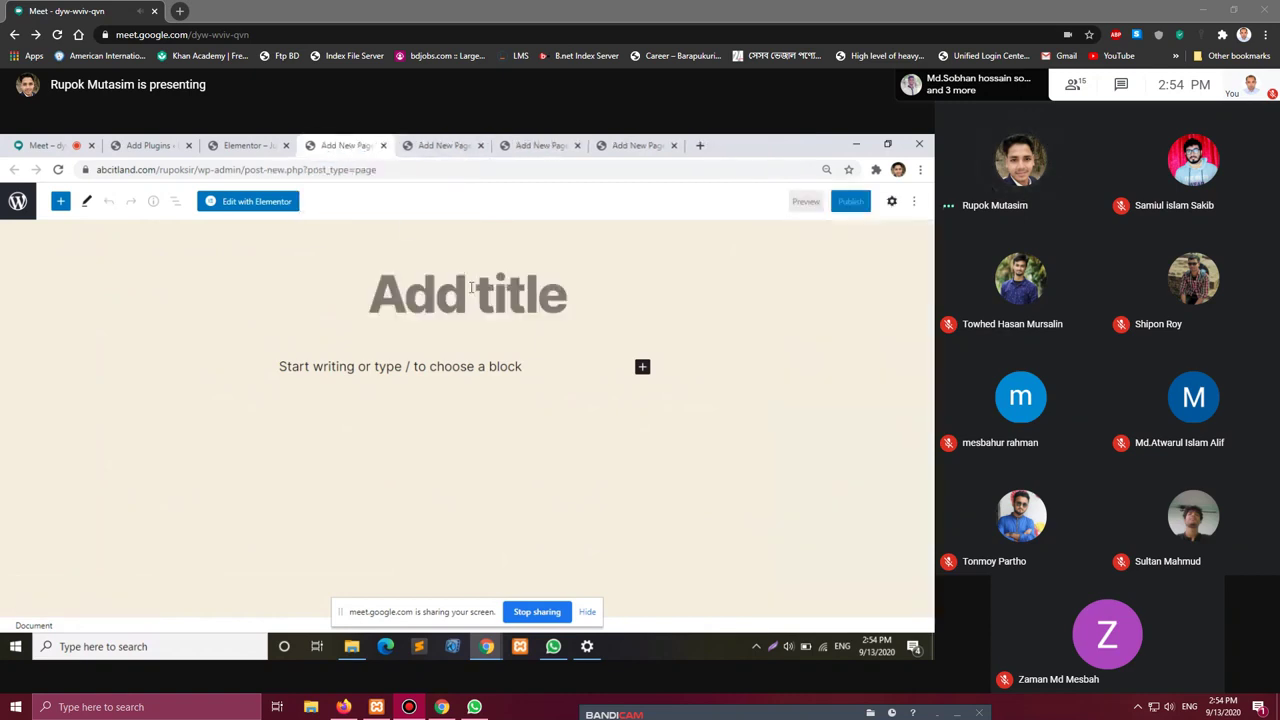
Publish a new page titled About from the next blank page editor and close that editor.
type("A")
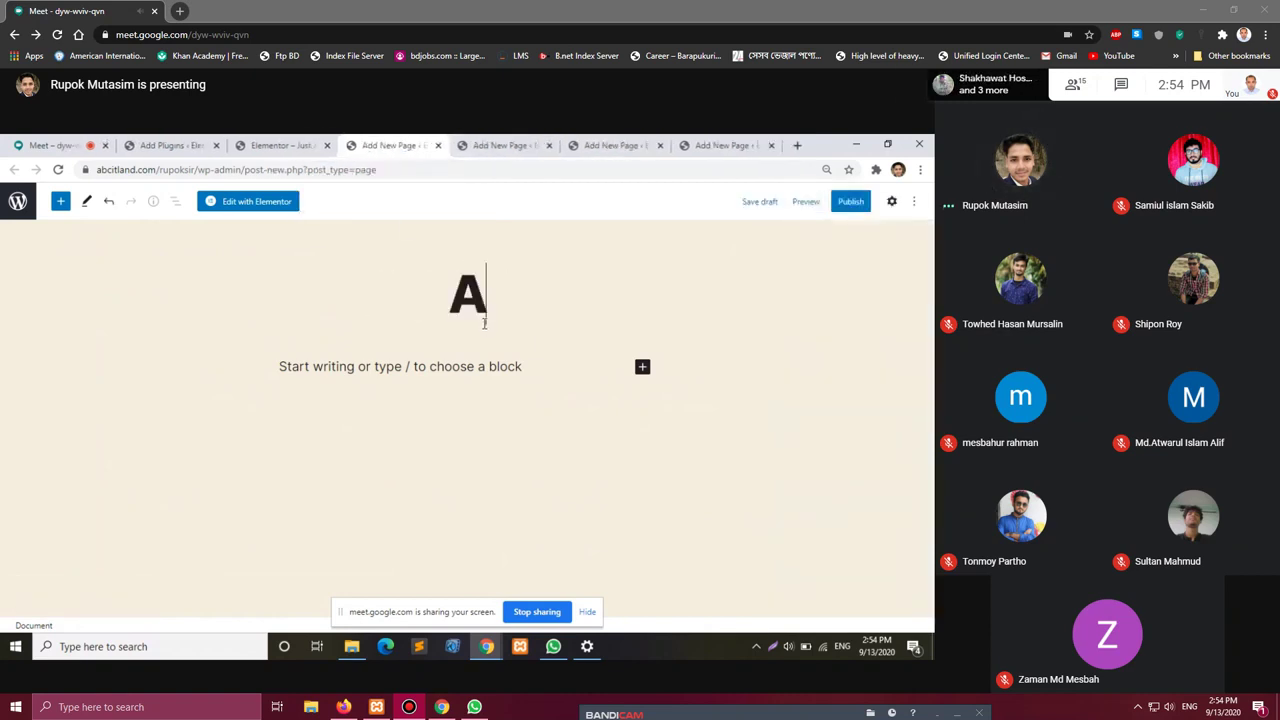
type("bout")
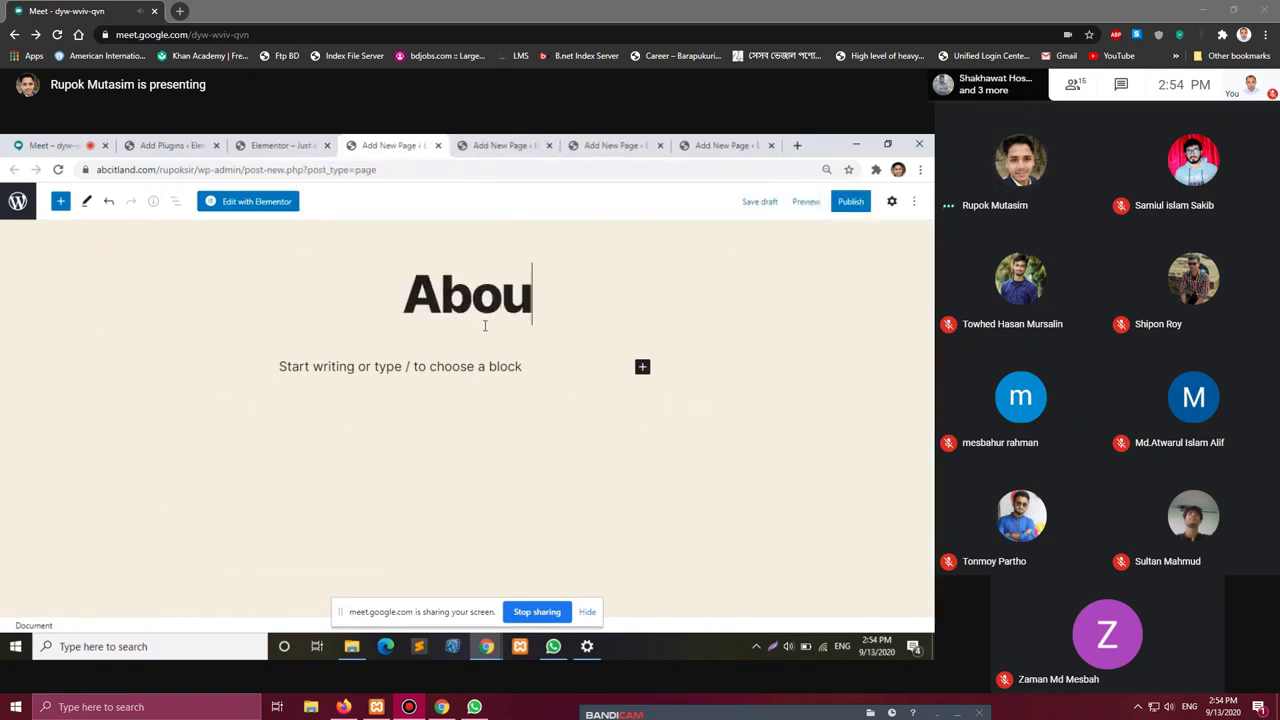
left_click(851, 201)
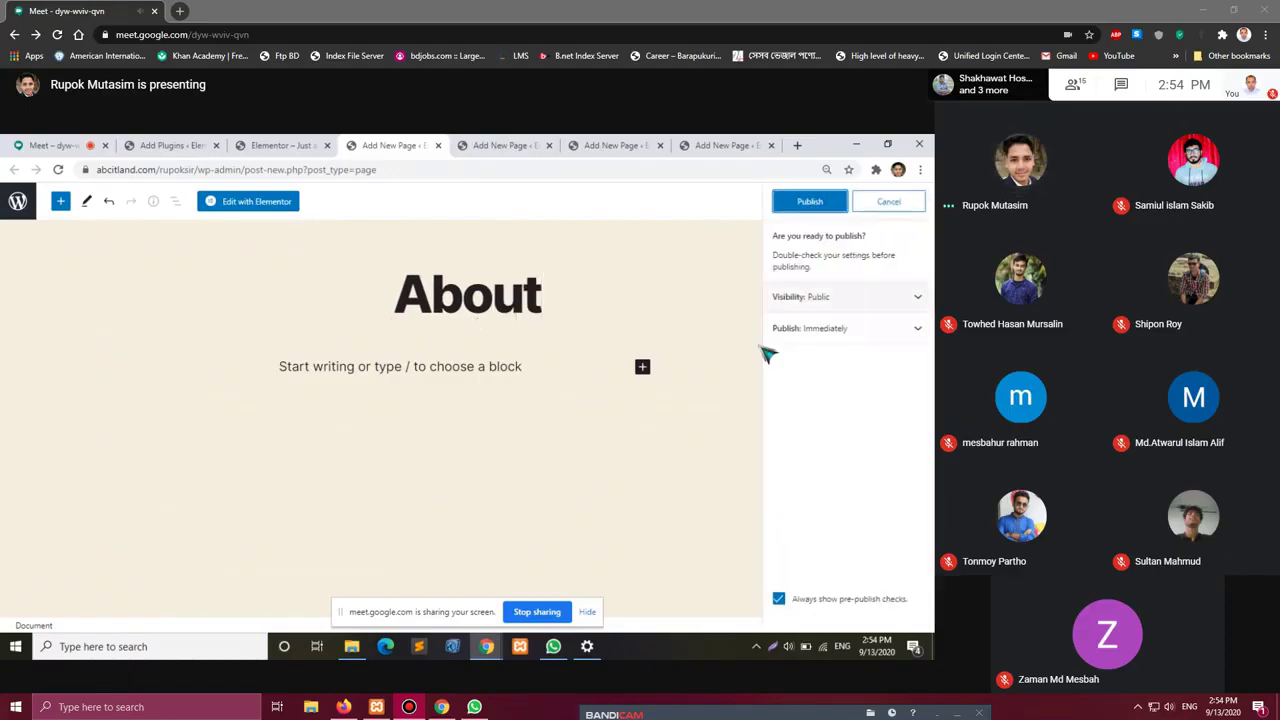
left_click(841, 205)
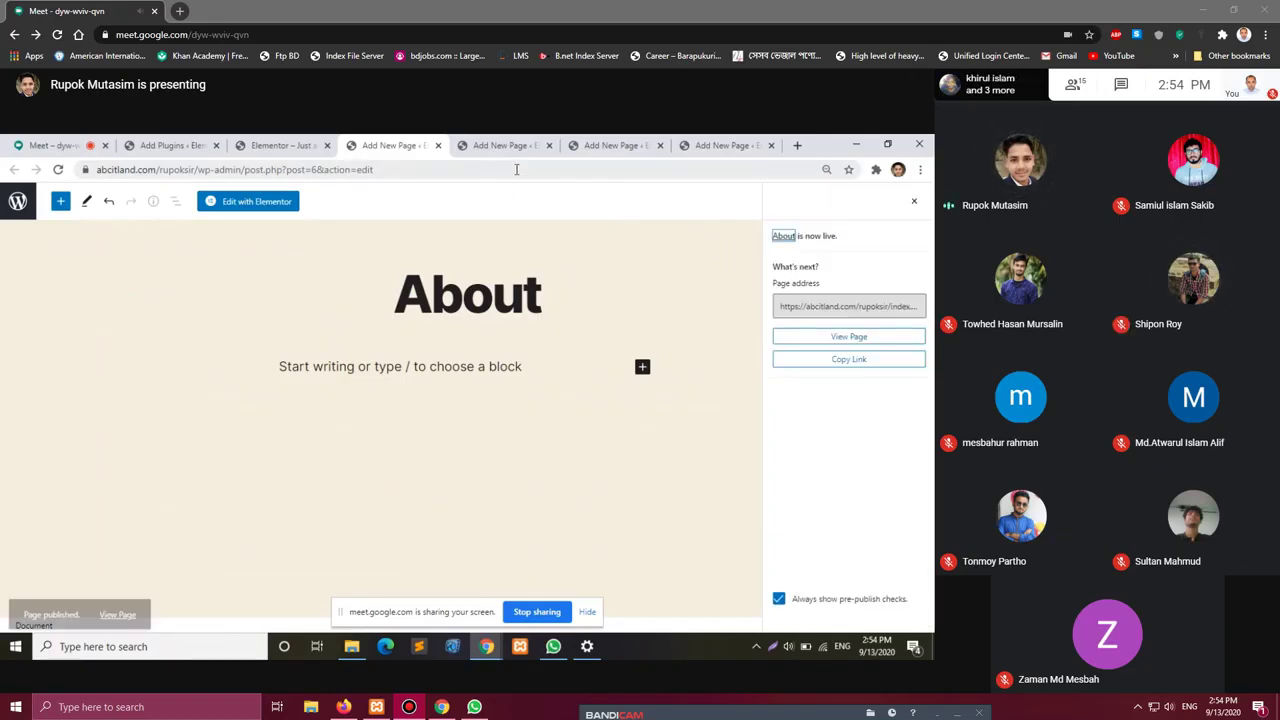
left_click(437, 145)
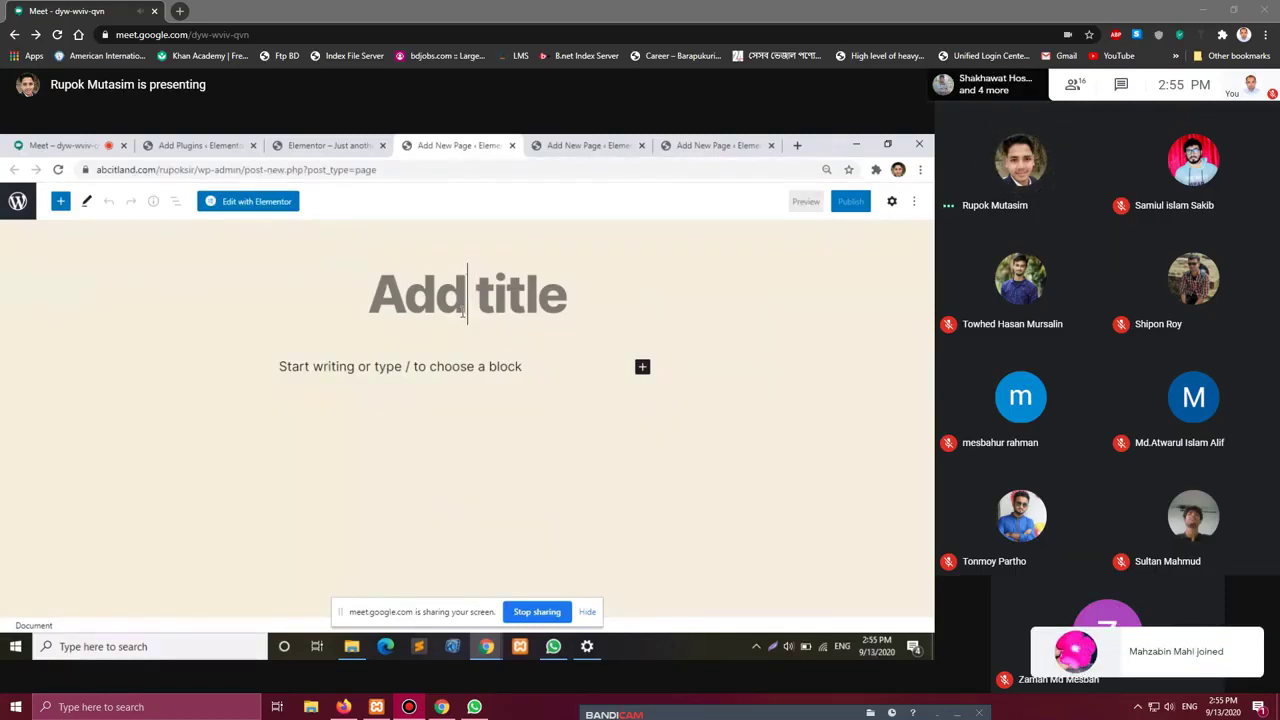
Publish a new page titled Portfolio from the next blank page editor and close that editor.
type("Port")
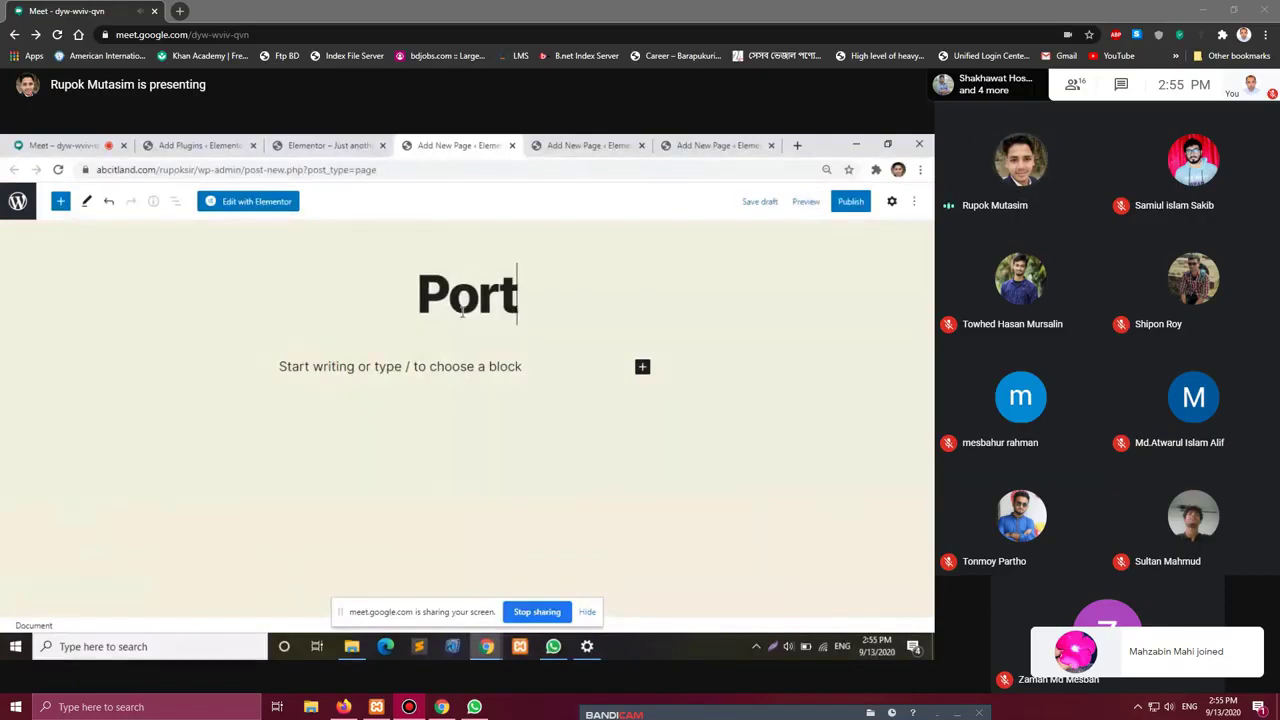
type("fp")
key("BackSpace")
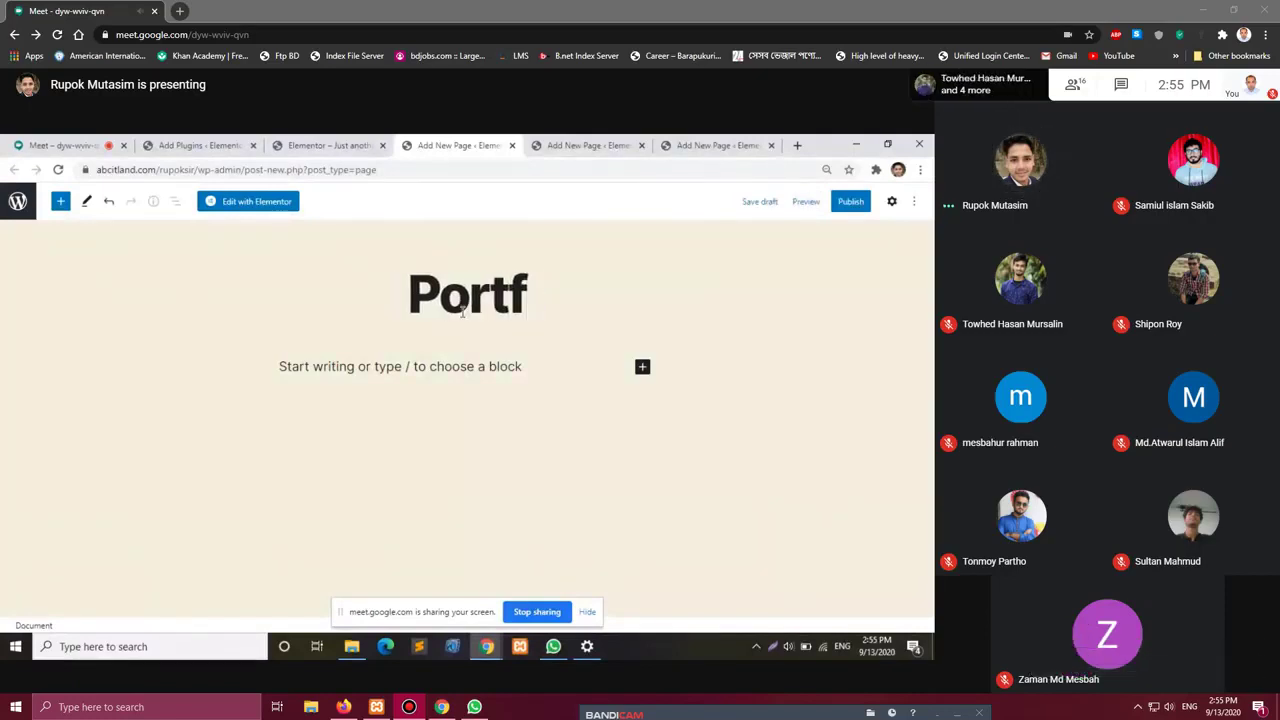
type("olio")
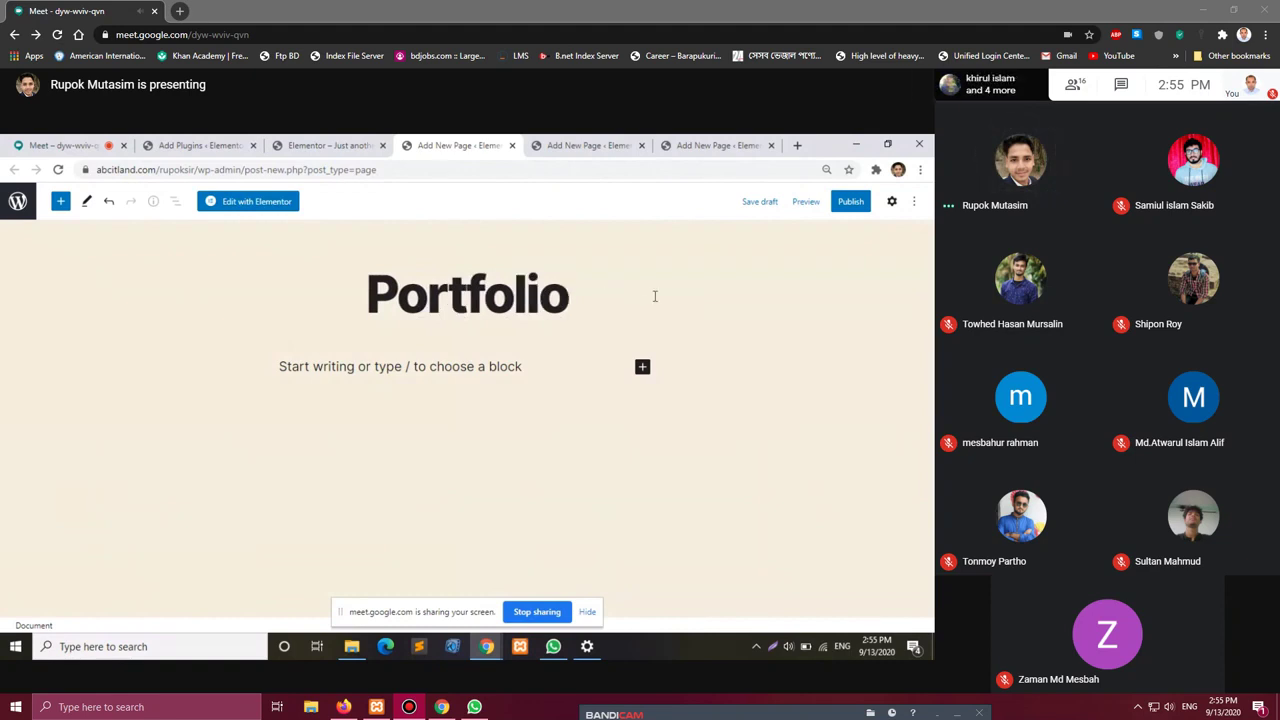
left_click(840, 207)
left_click(828, 202)
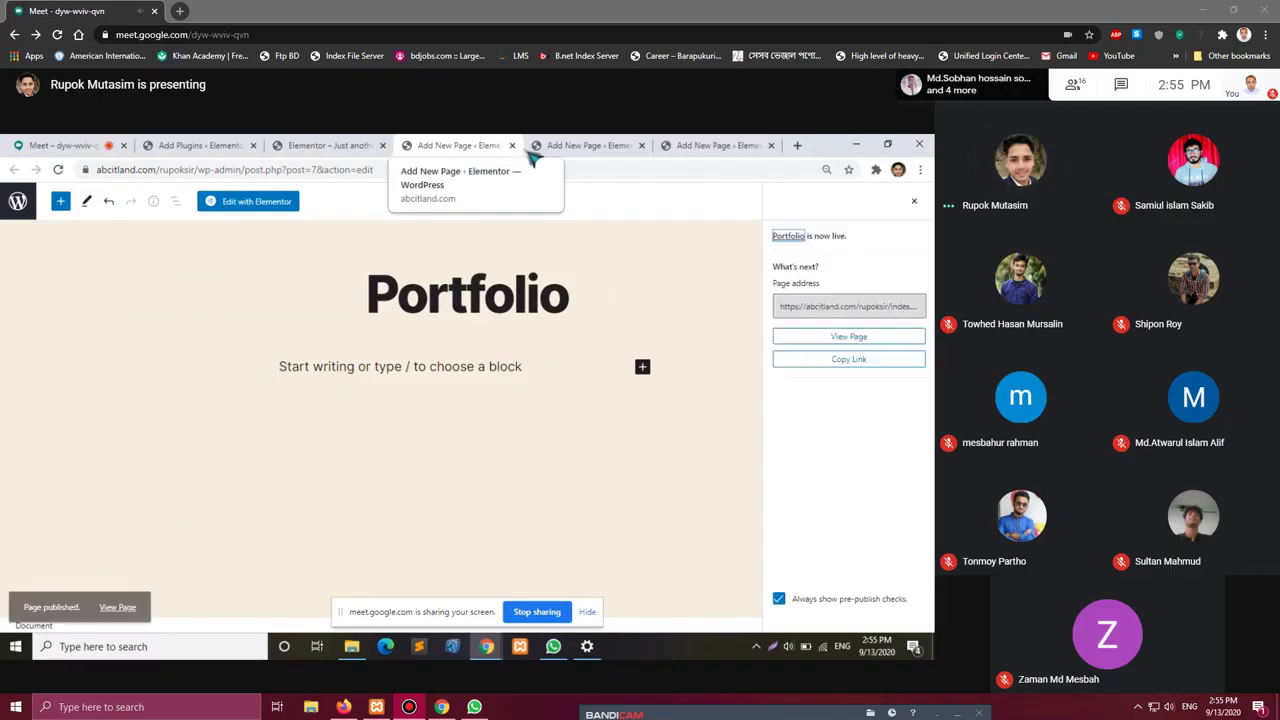
left_click(513, 146)
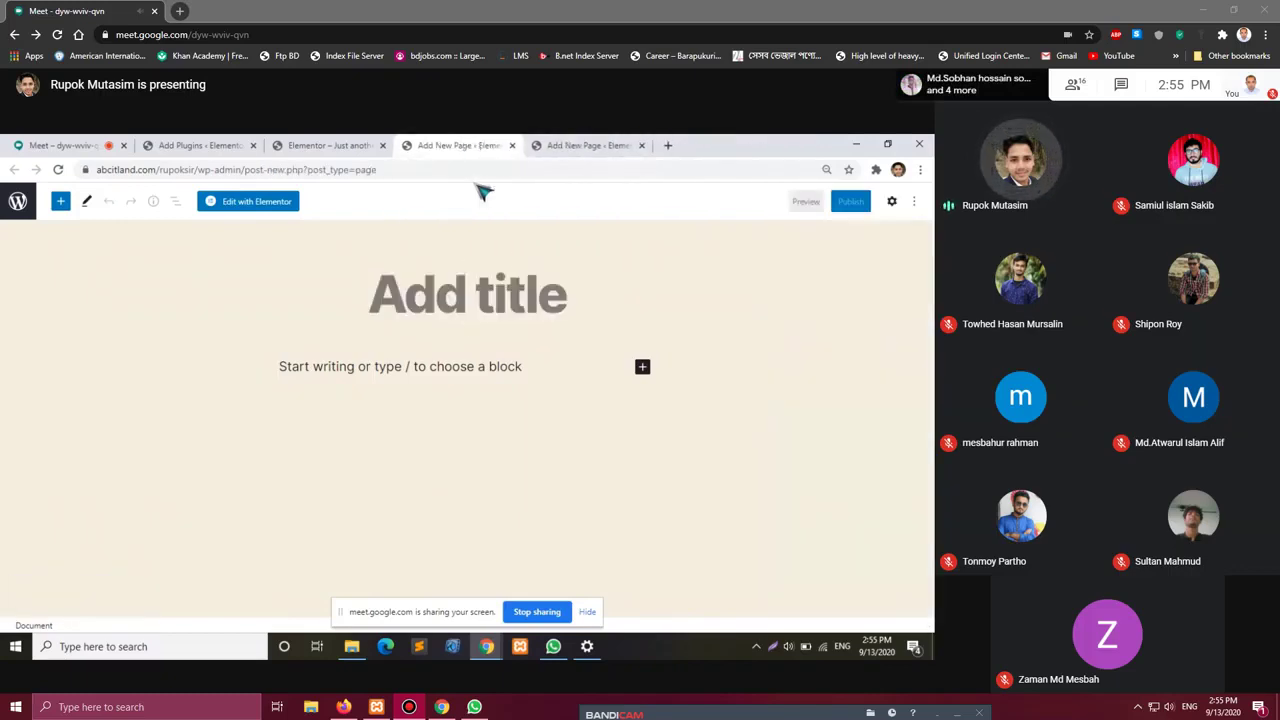
Publish a new page titled Service from the next blank page editor and close that editor.
left_click(465, 318)
type("Ser")
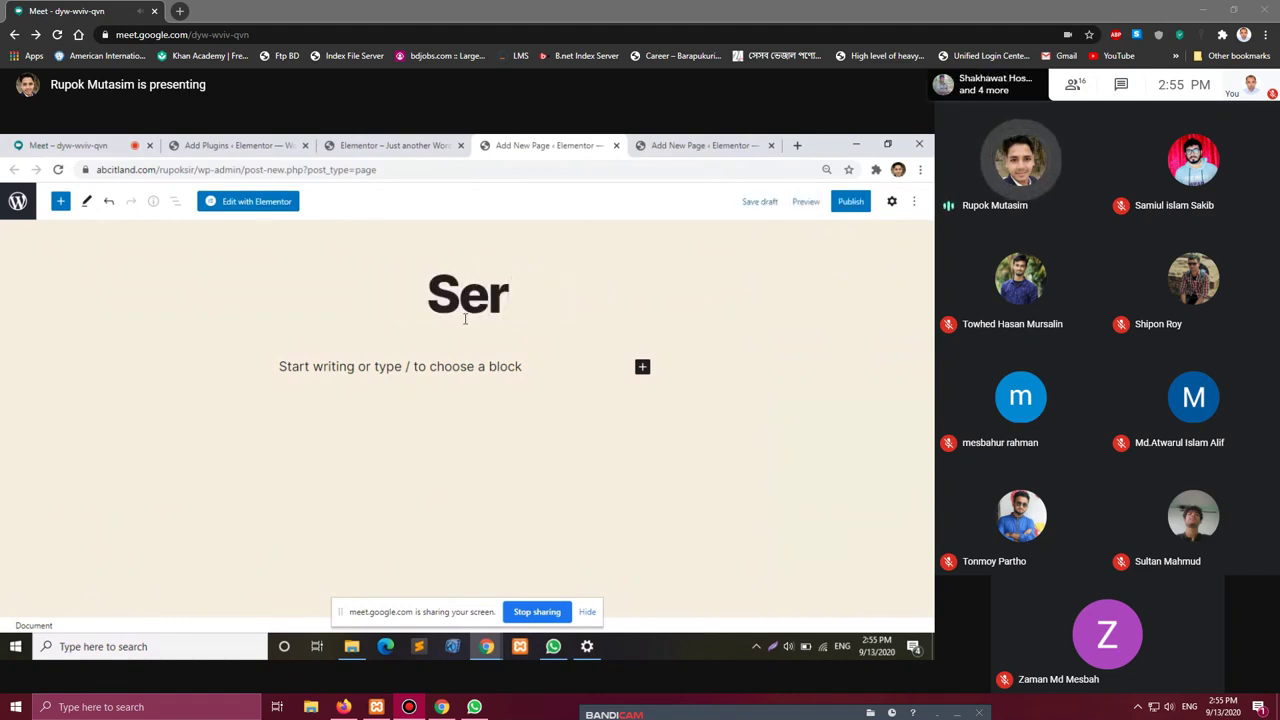
type("vi")
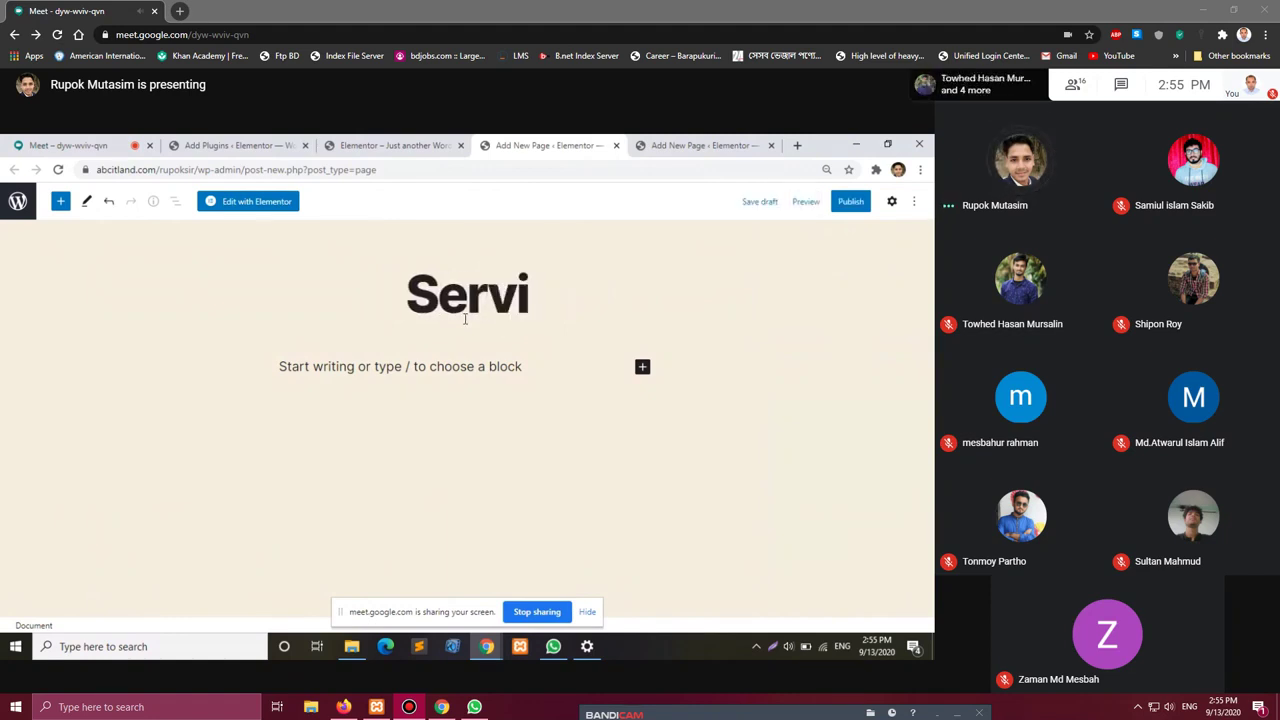
type("ce")
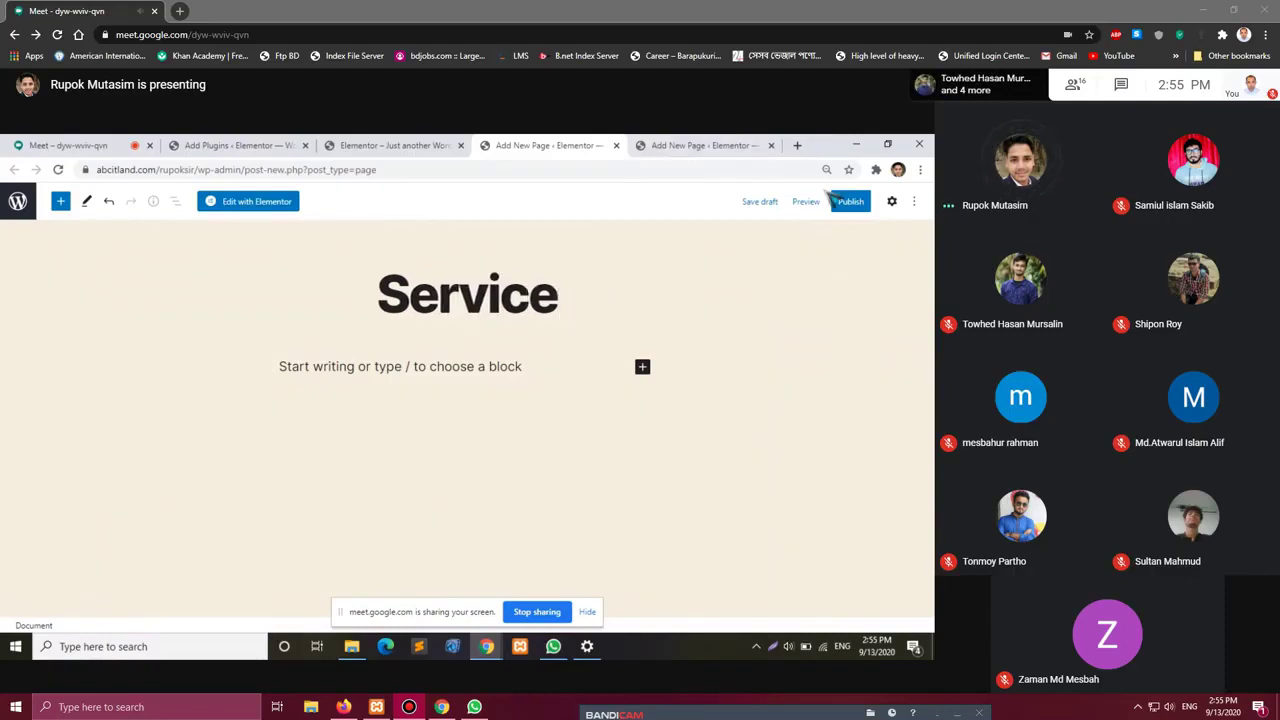
left_click(845, 201)
left_click(812, 202)
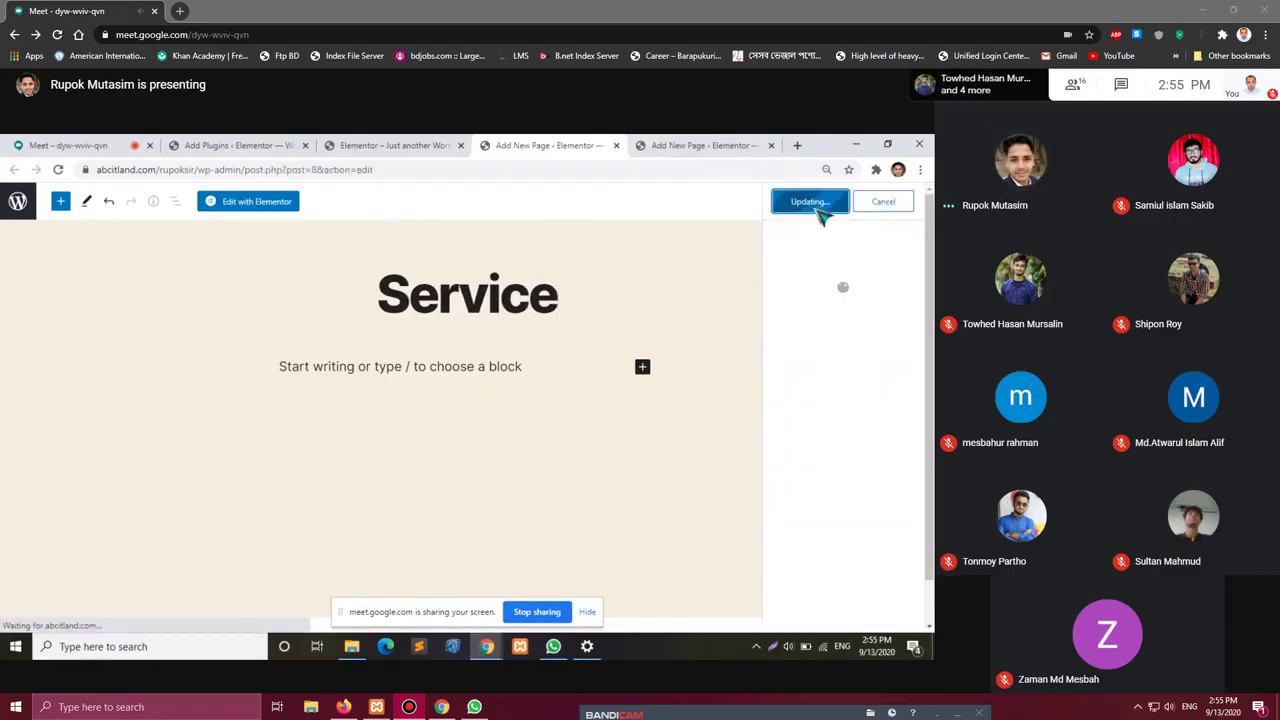
left_click(616, 145)
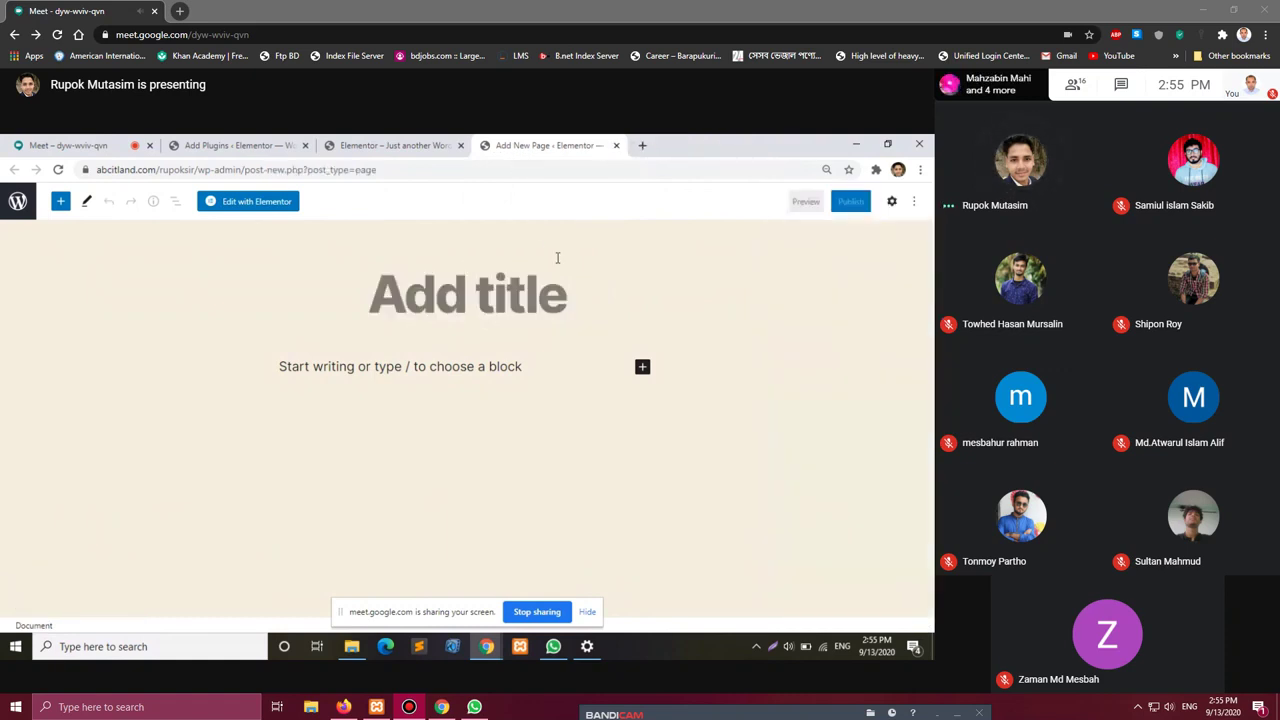
Publish a new page titled Contact from the last blank page editor and close that editor.
type("Co")
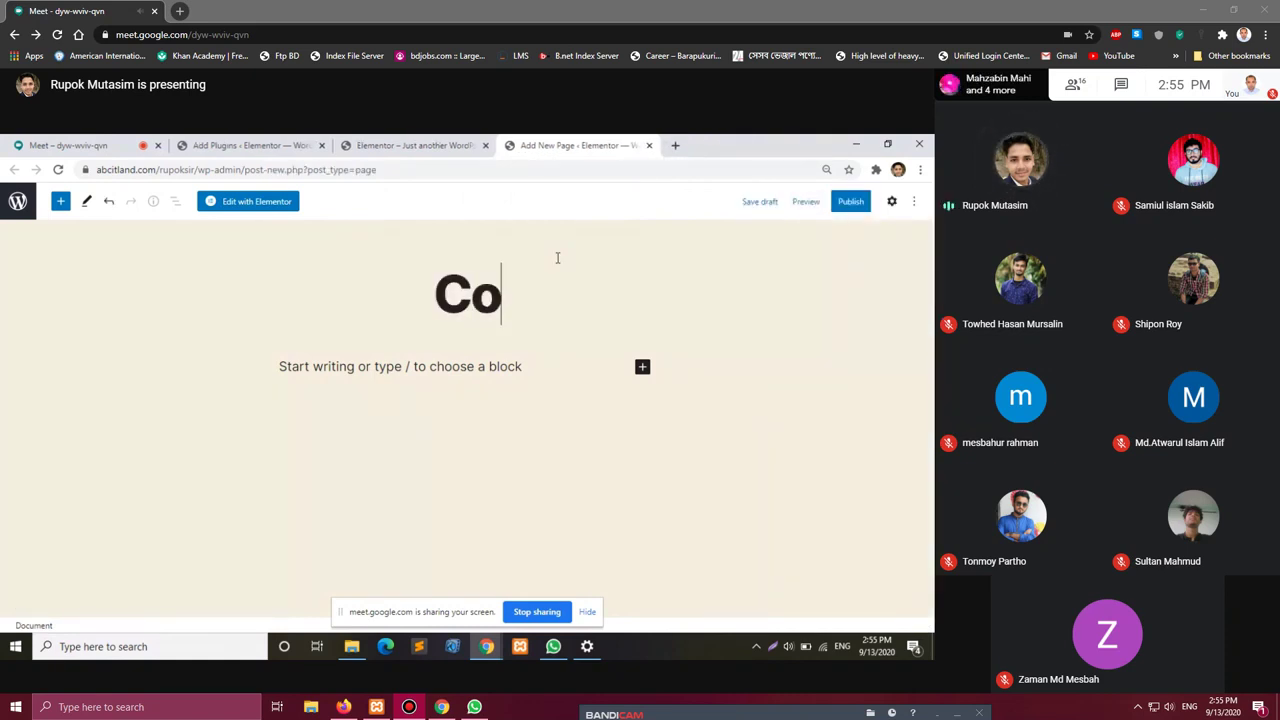
type("ntact")
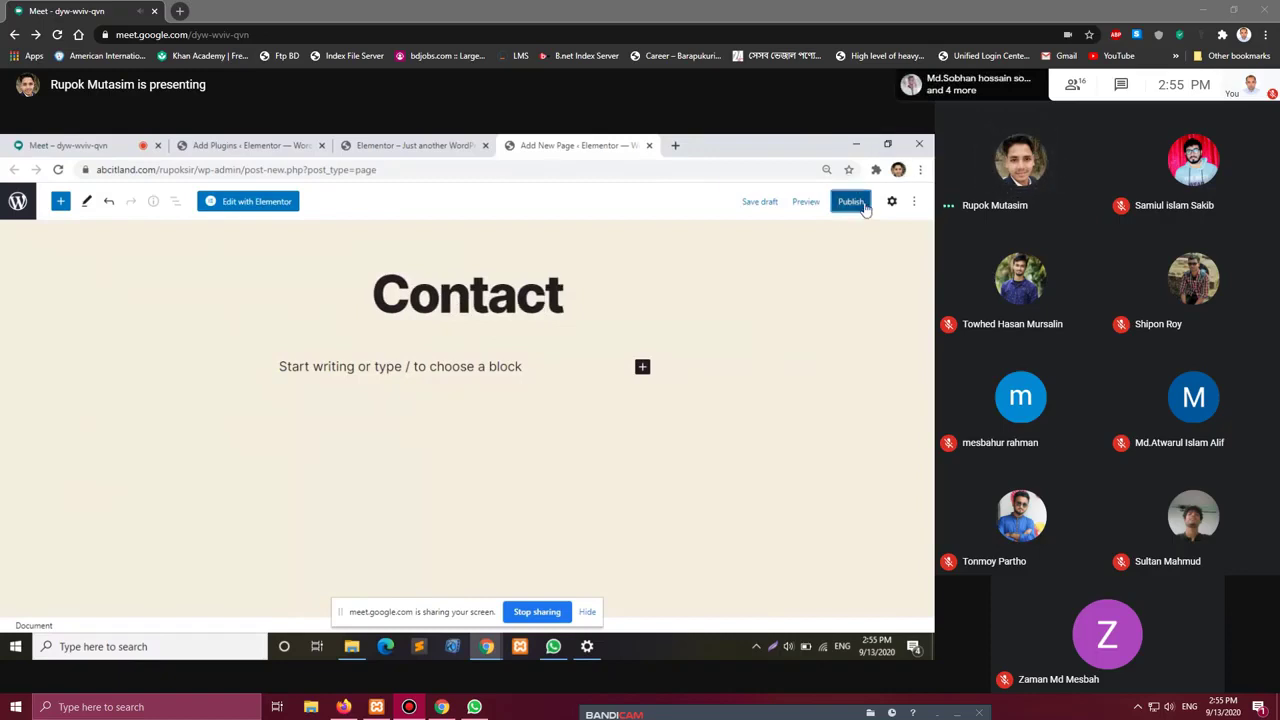
left_click(862, 204)
left_click(822, 203)
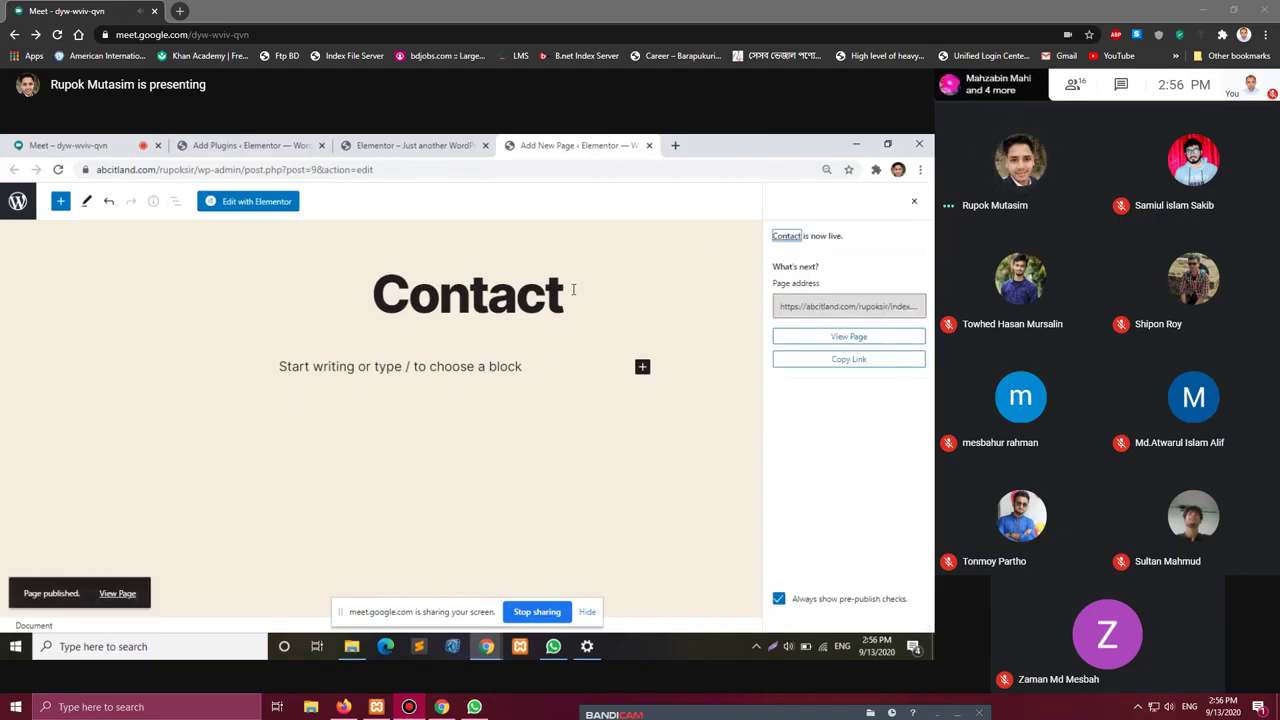
left_click(70, 145)
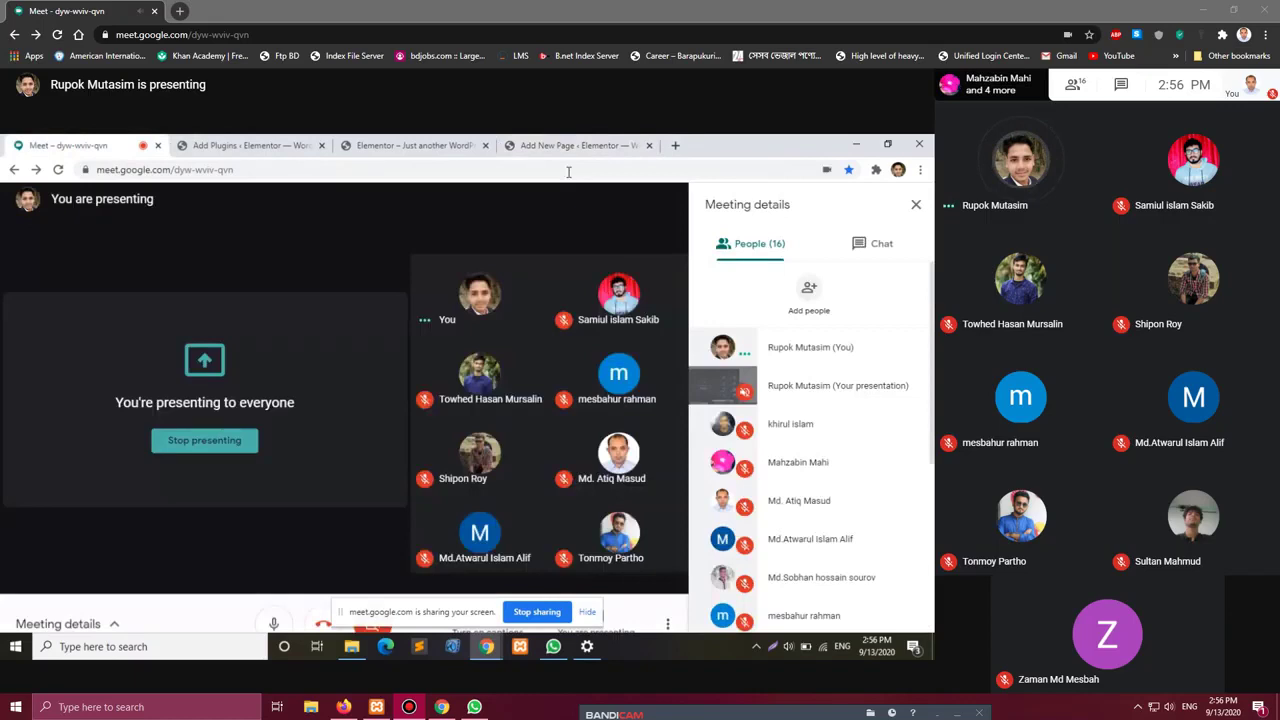
left_click(626, 145)
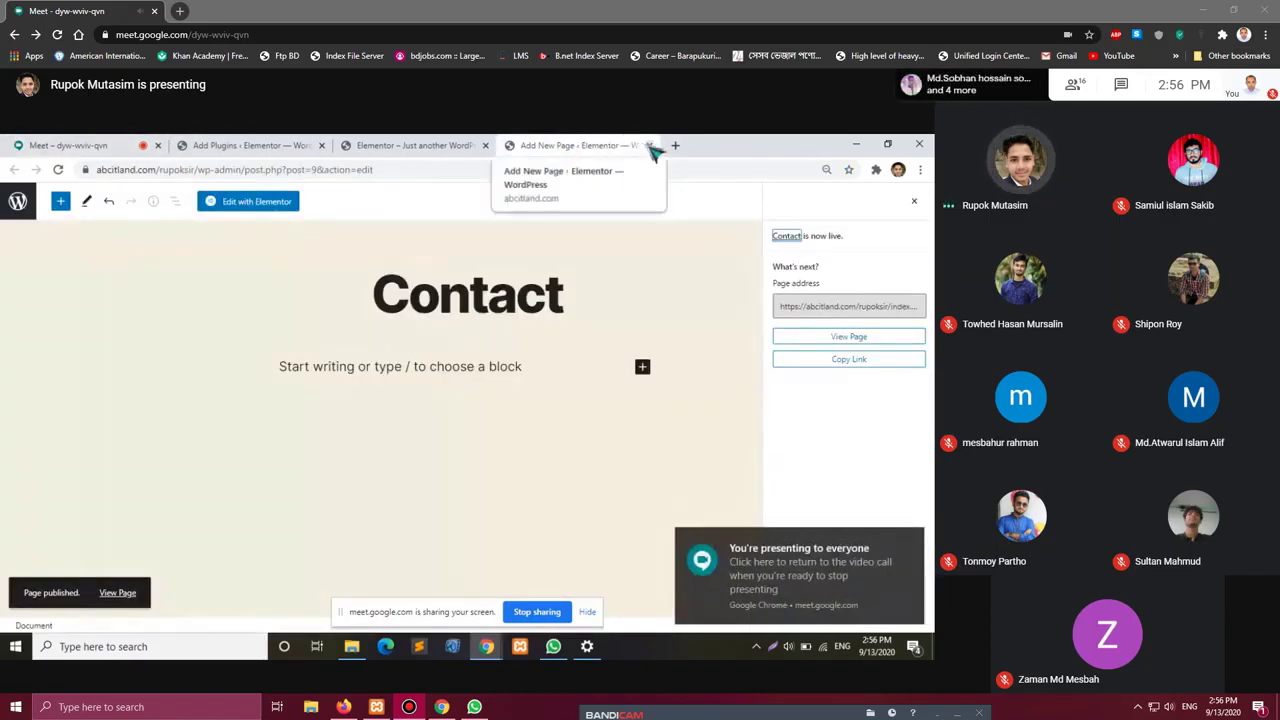
left_click(648, 145)
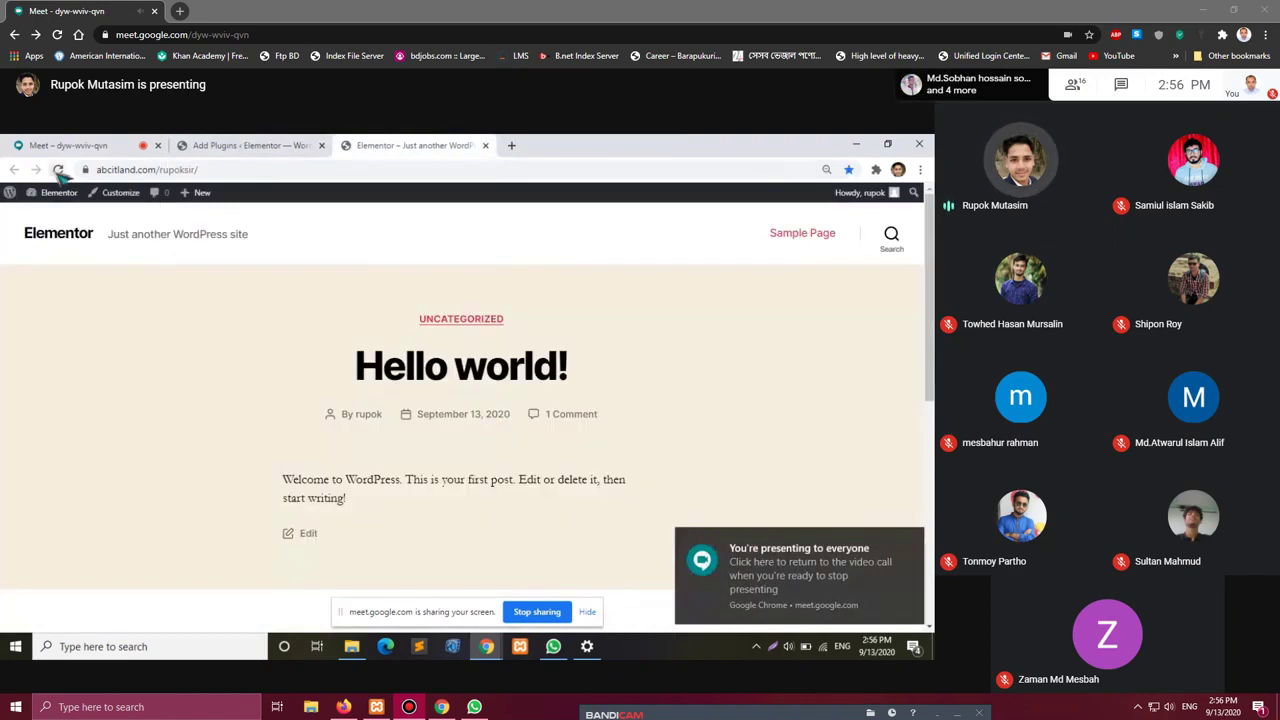
Reload the site's front page to check its navigation links, dismissing the presentation notification.
left_click(58, 170)
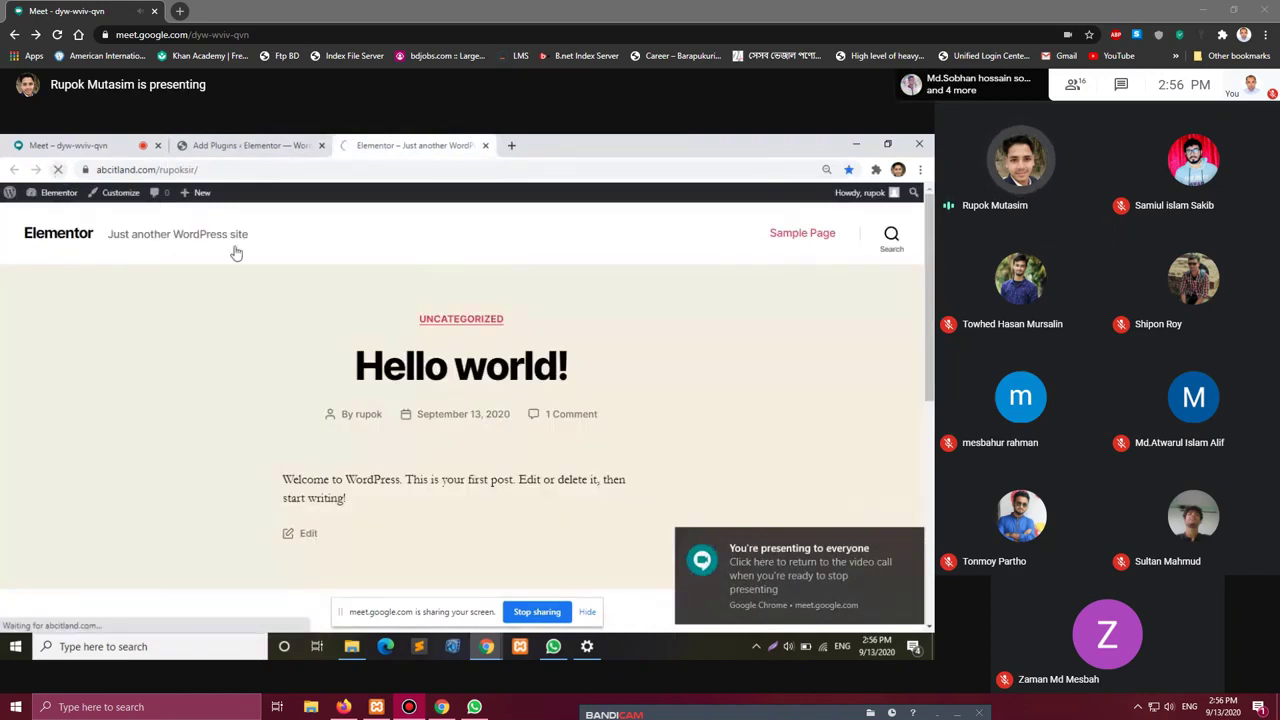
left_click(914, 541)
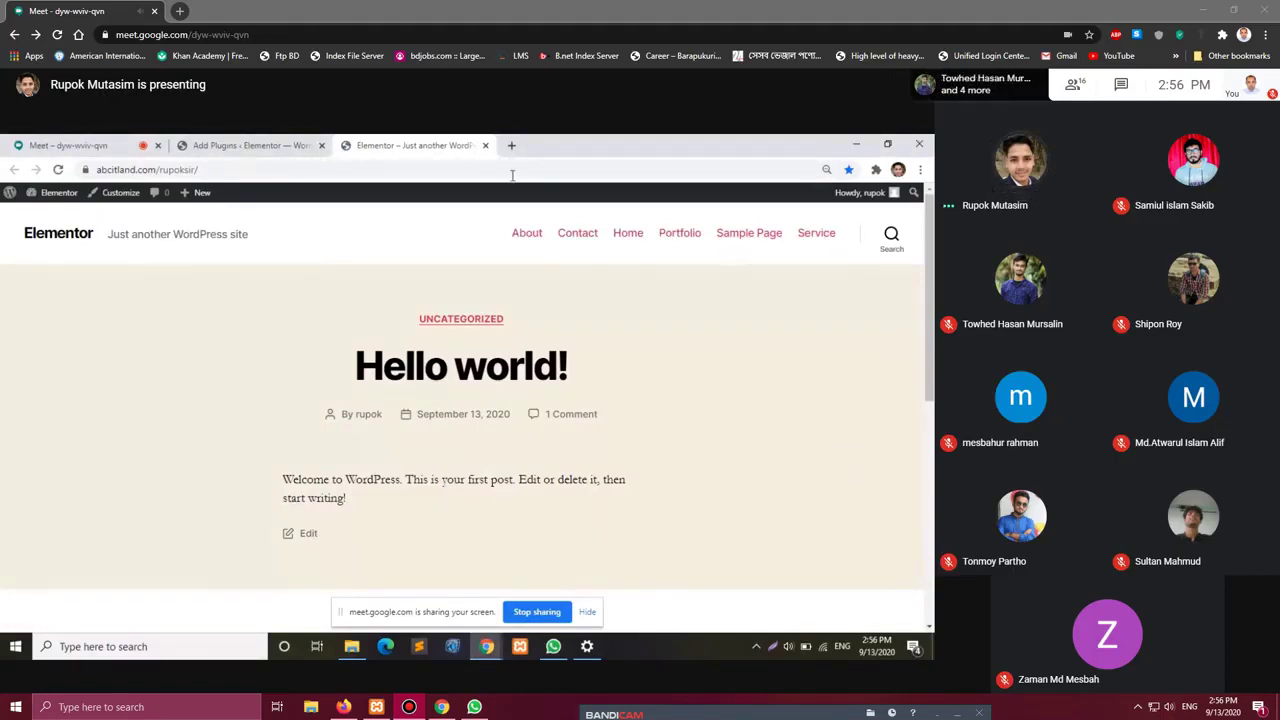
Create a navigation menu named Main Menu in the WordPress dashboard.
left_click(271, 145)
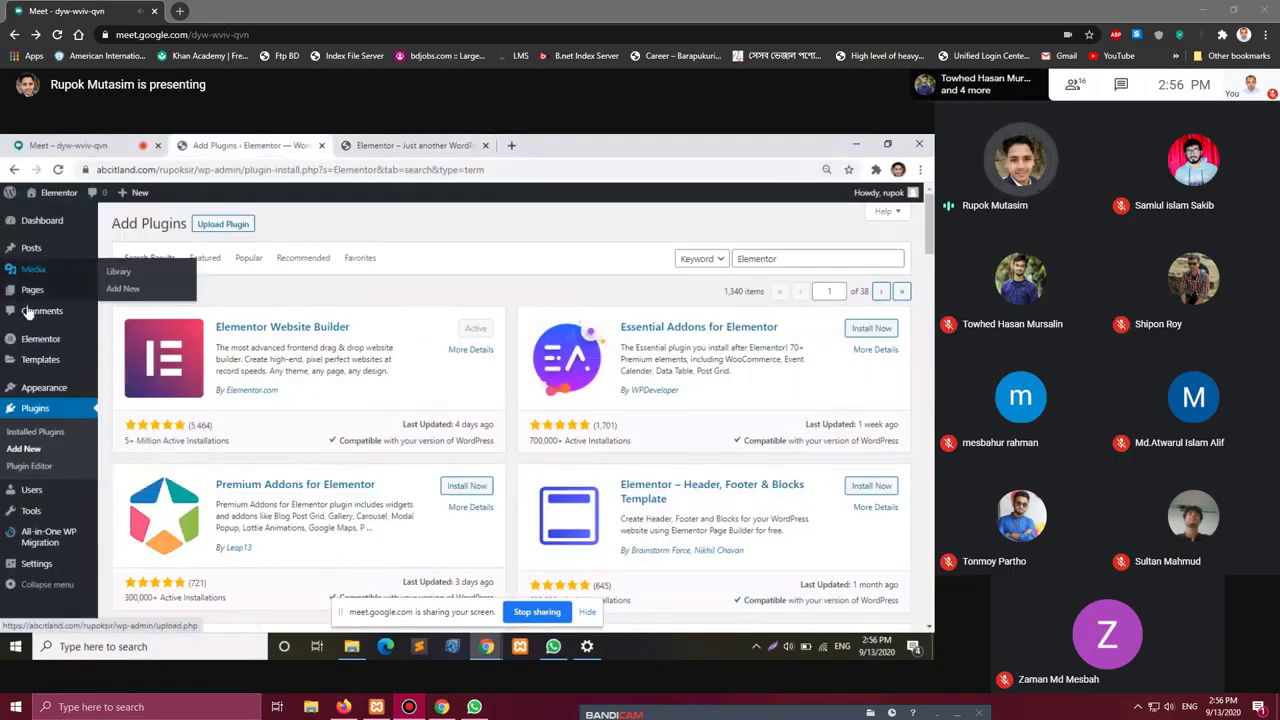
mouse_move(40, 390)
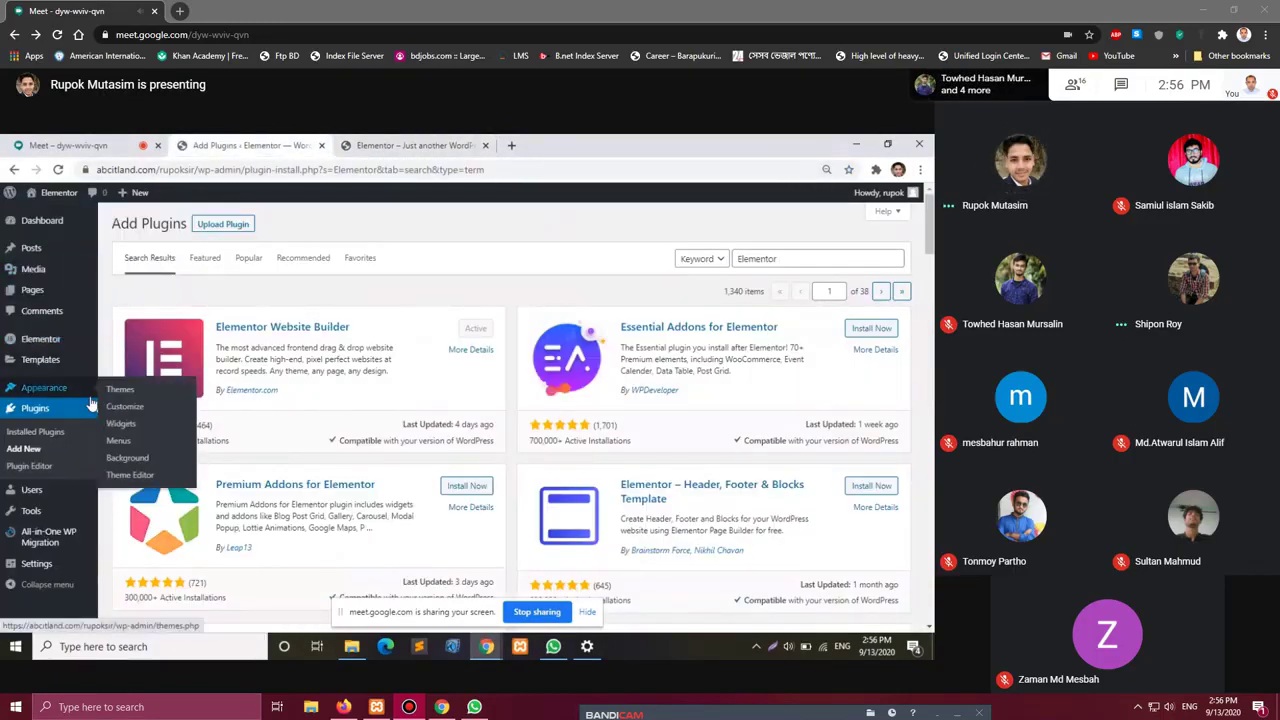
left_click(119, 442)
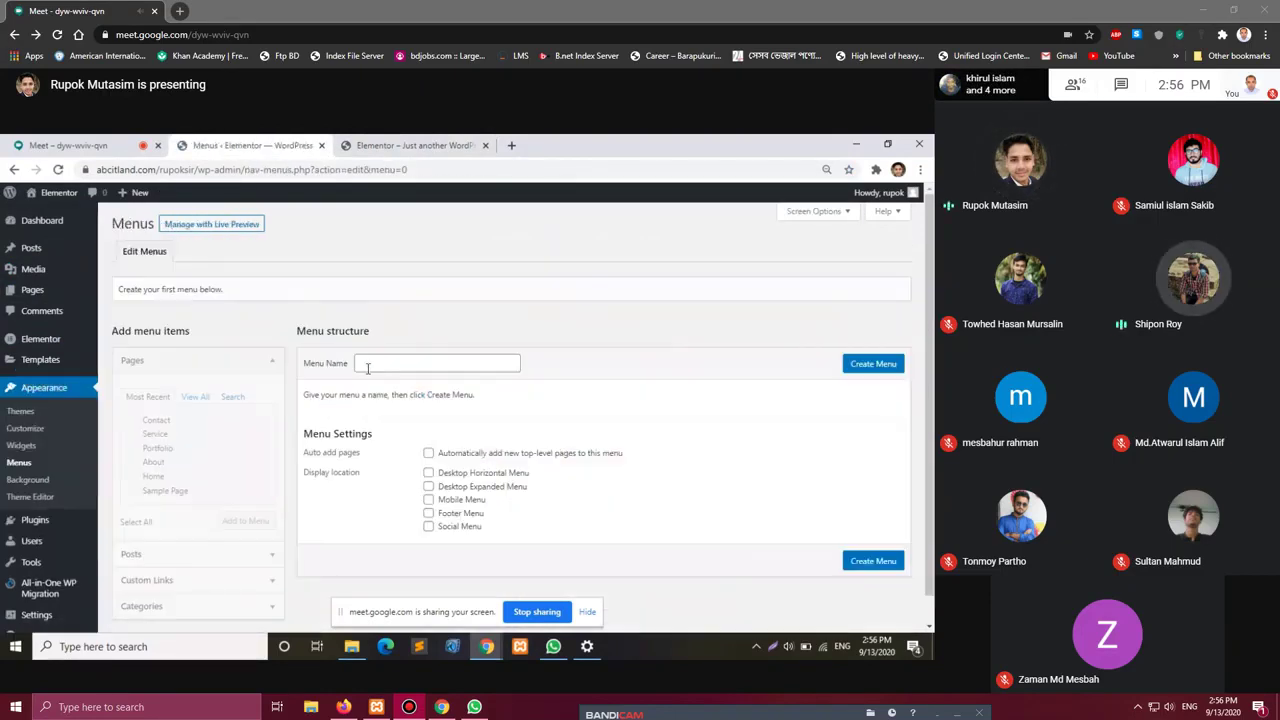
left_click(412, 366)
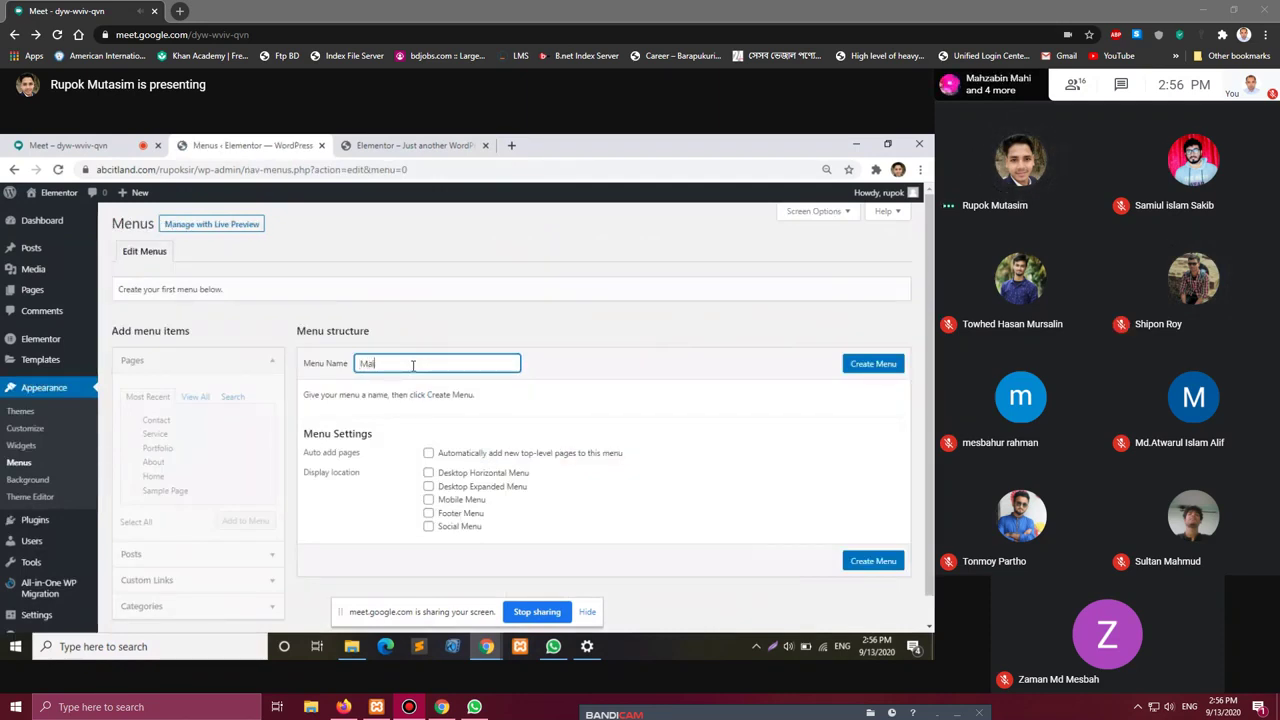
type("Main Men")
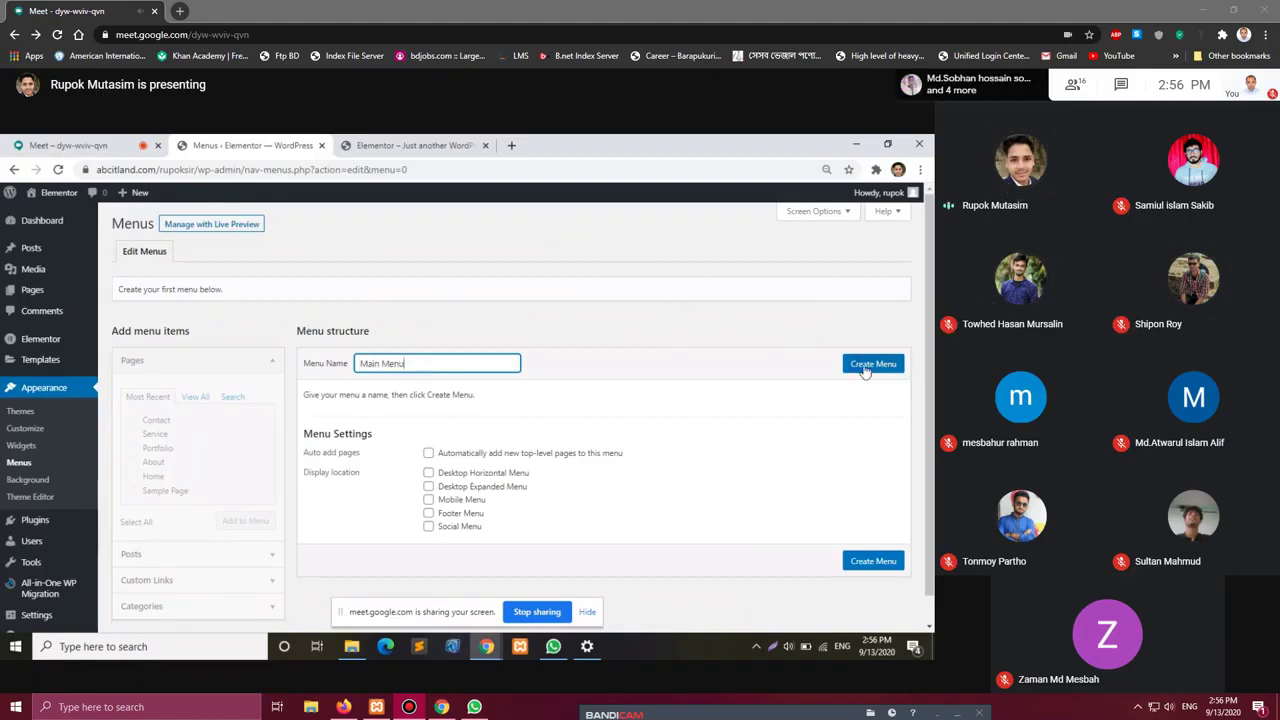
type("u")
left_click(866, 365)
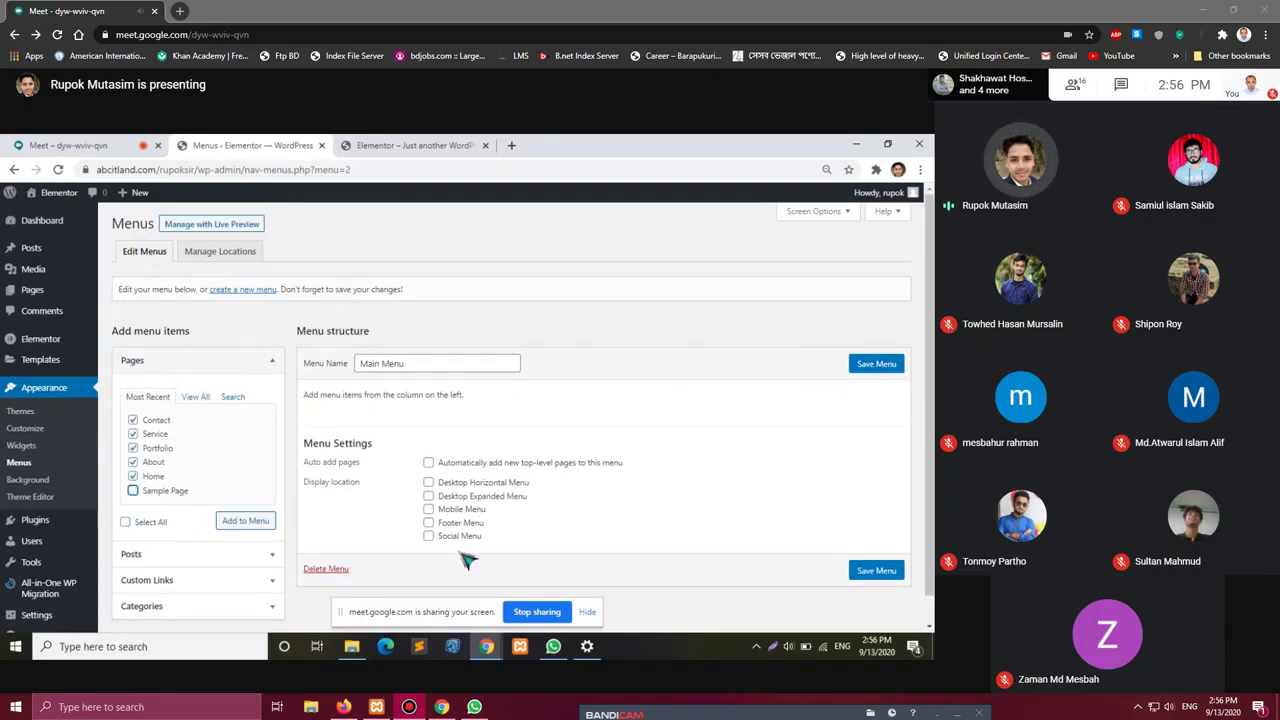
Add the Contact, Service, Portfolio, About and Home pages to Main Menu, leaving out Sample Page.
left_click(246, 522)
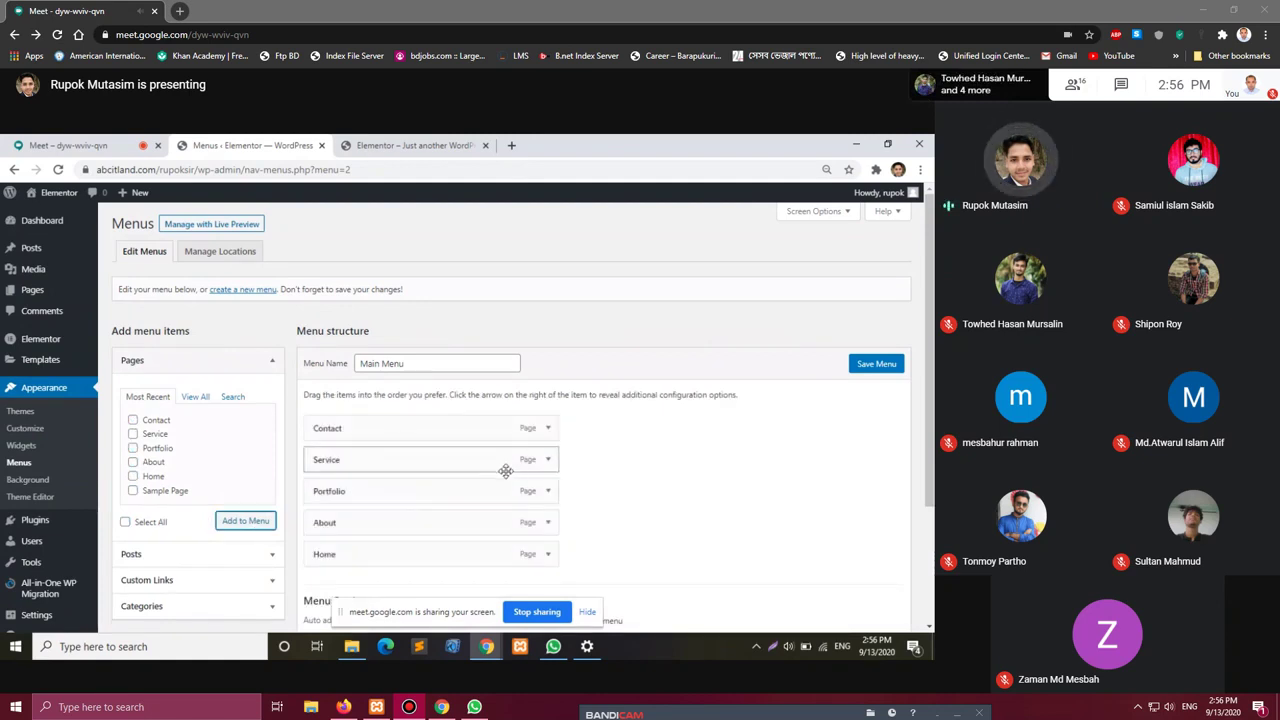
scroll(506, 471, "down", 3)
scroll(506, 466, "up", 3)
Reorder the Main Menu items to Home, About, Service, Portfolio, Contact.
left_click_drag(331, 551, 337, 418)
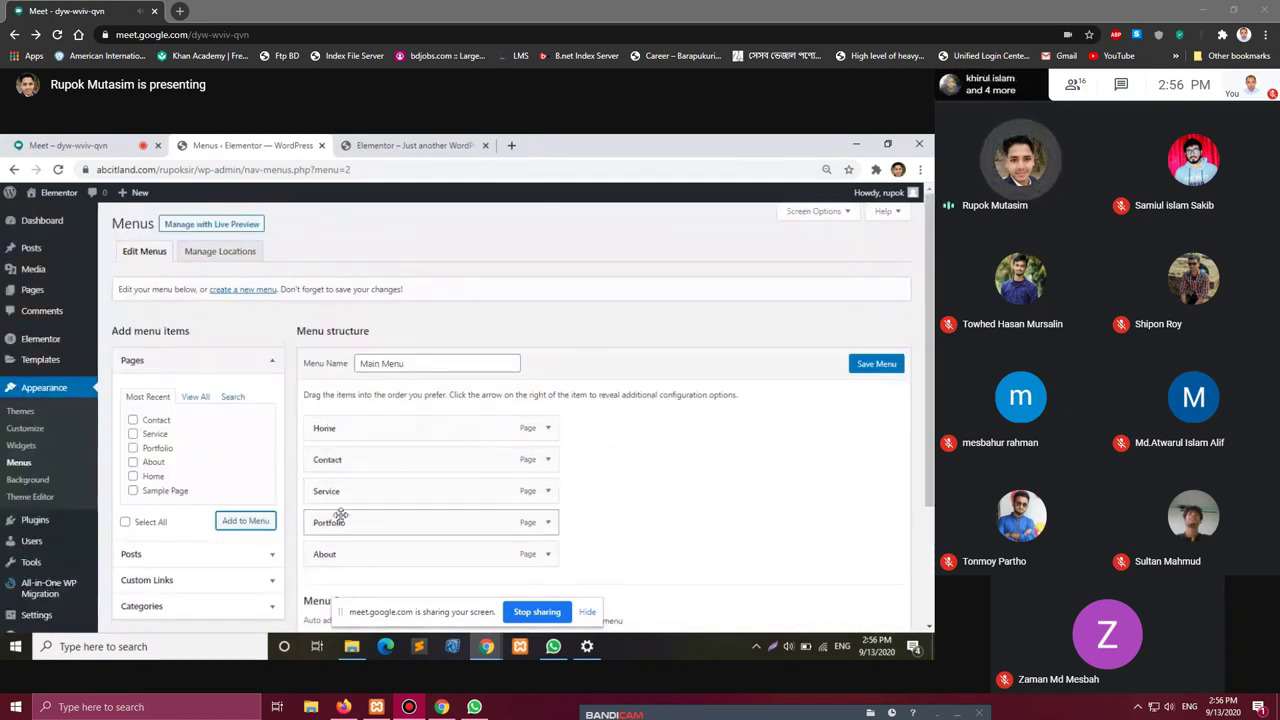
mouse_move(322, 552)
left_mouse_down()
mouse_move(323, 477)
mouse_move(307, 448)
mouse_move(333, 471)
mouse_move(329, 461)
mouse_move(334, 566)
left_mouse_up()
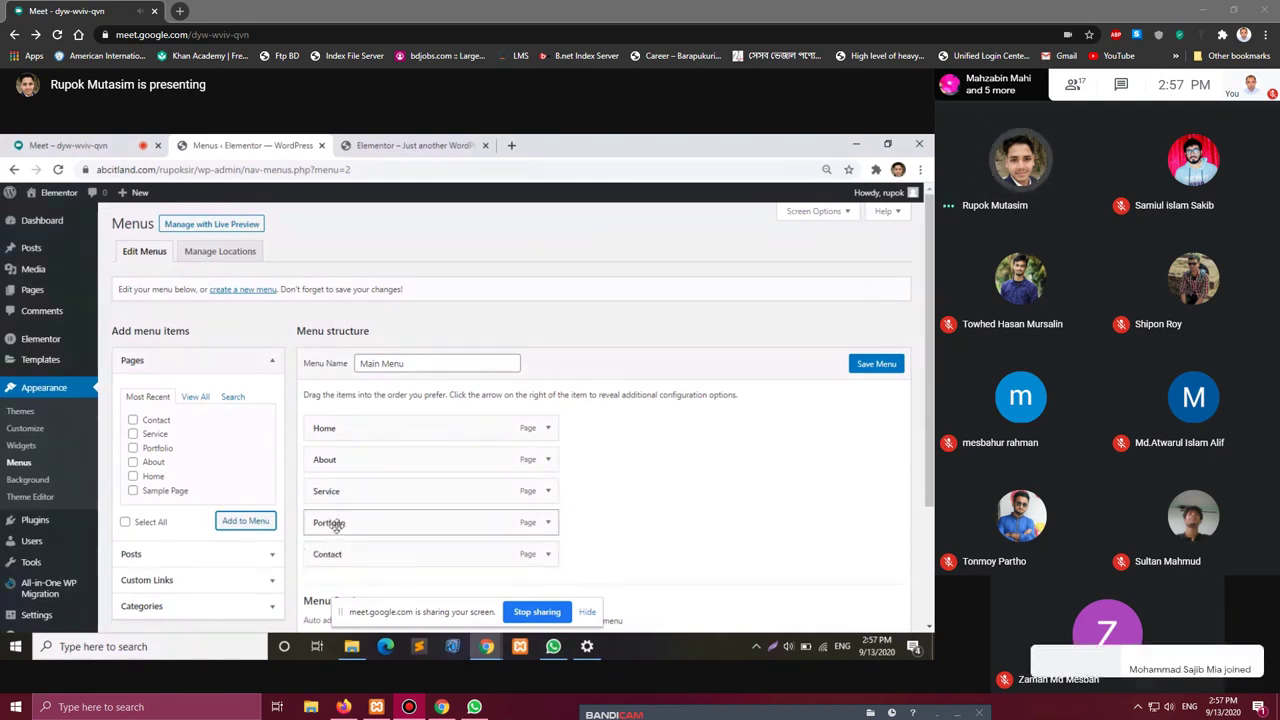
mouse_move(334, 520)
left_mouse_down()
mouse_move(343, 514)
mouse_move(329, 523)
left_mouse_up()
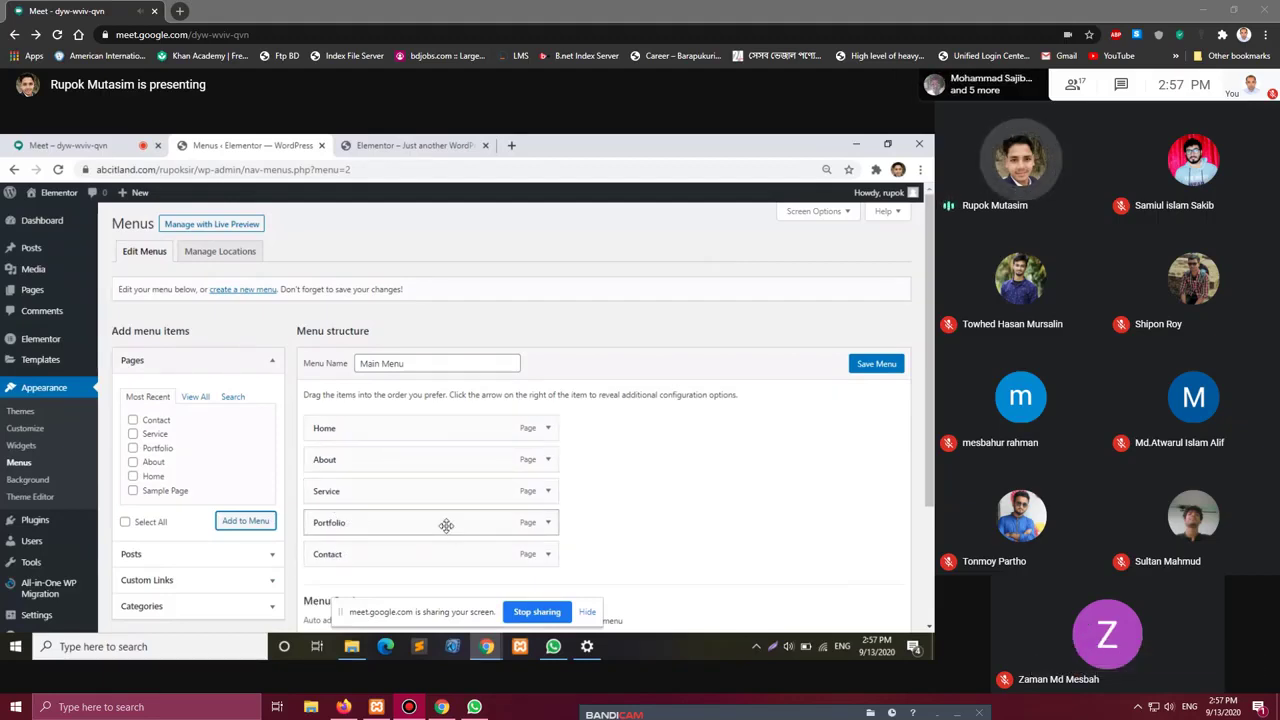
Assign Main Menu to the Desktop Horizontal Menu display location and save the menu.
scroll(446, 525, "down", 3)
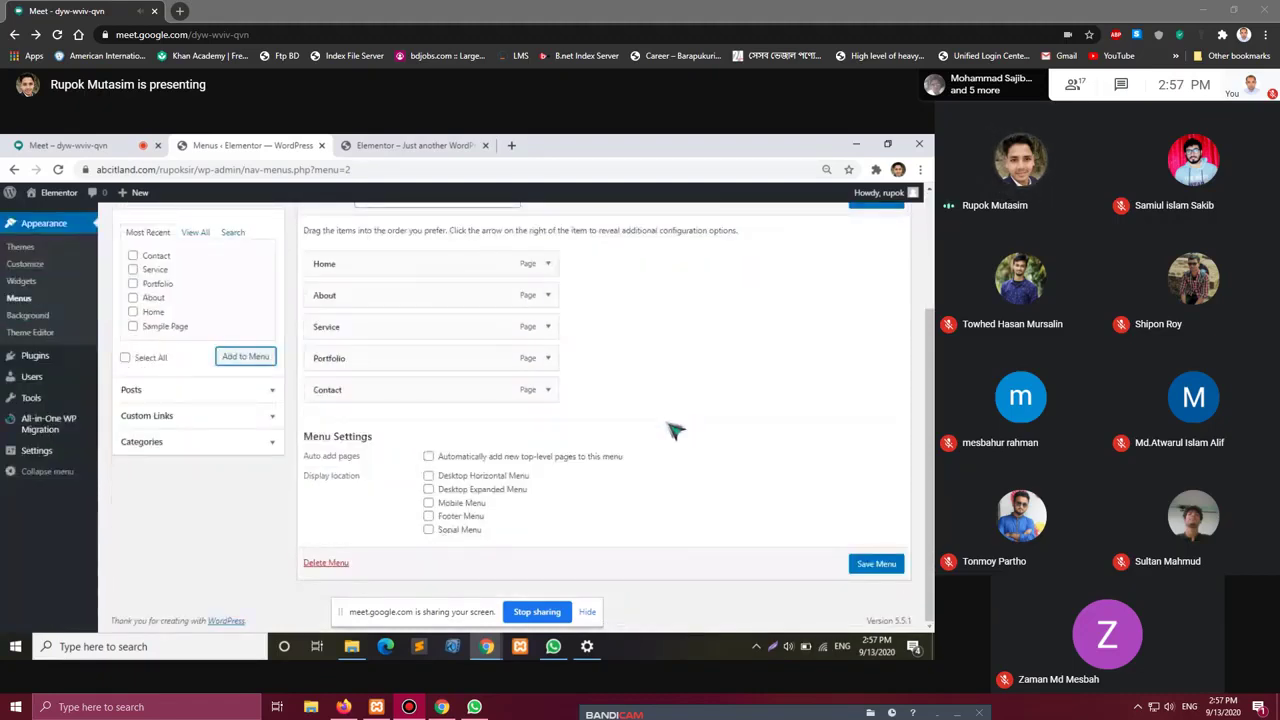
scroll(632, 458, "down", 1)
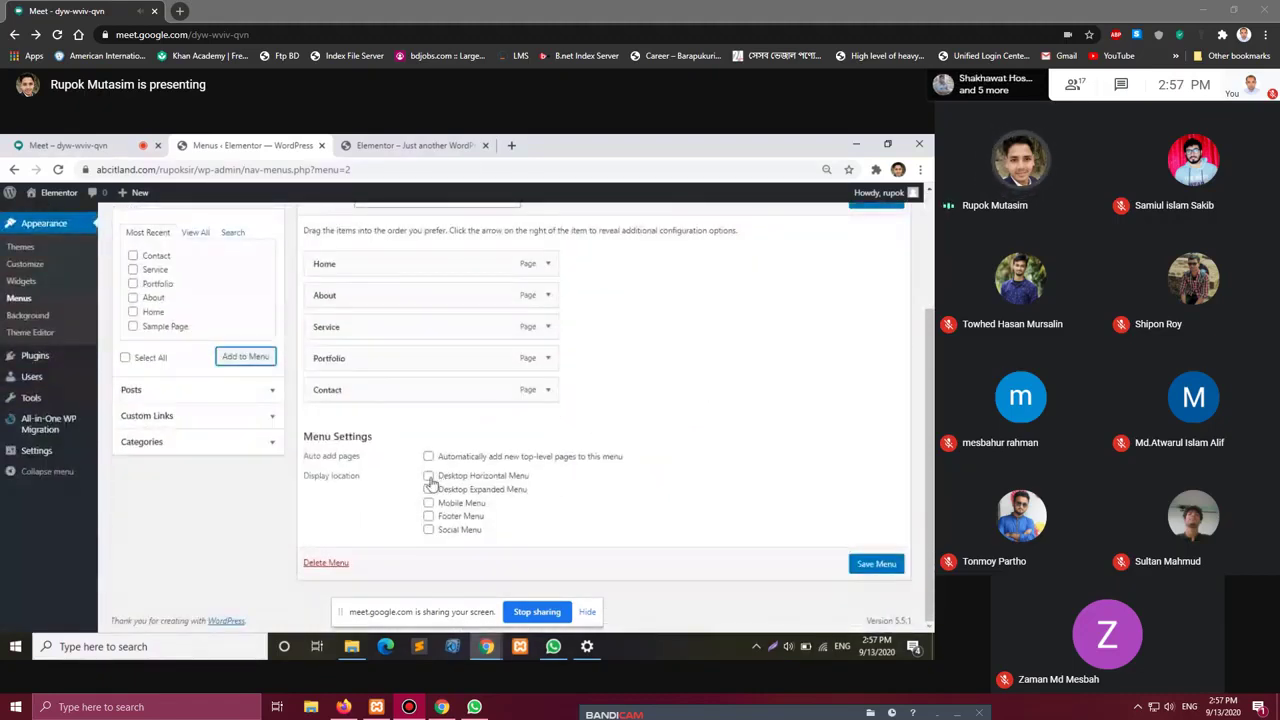
left_click(872, 563)
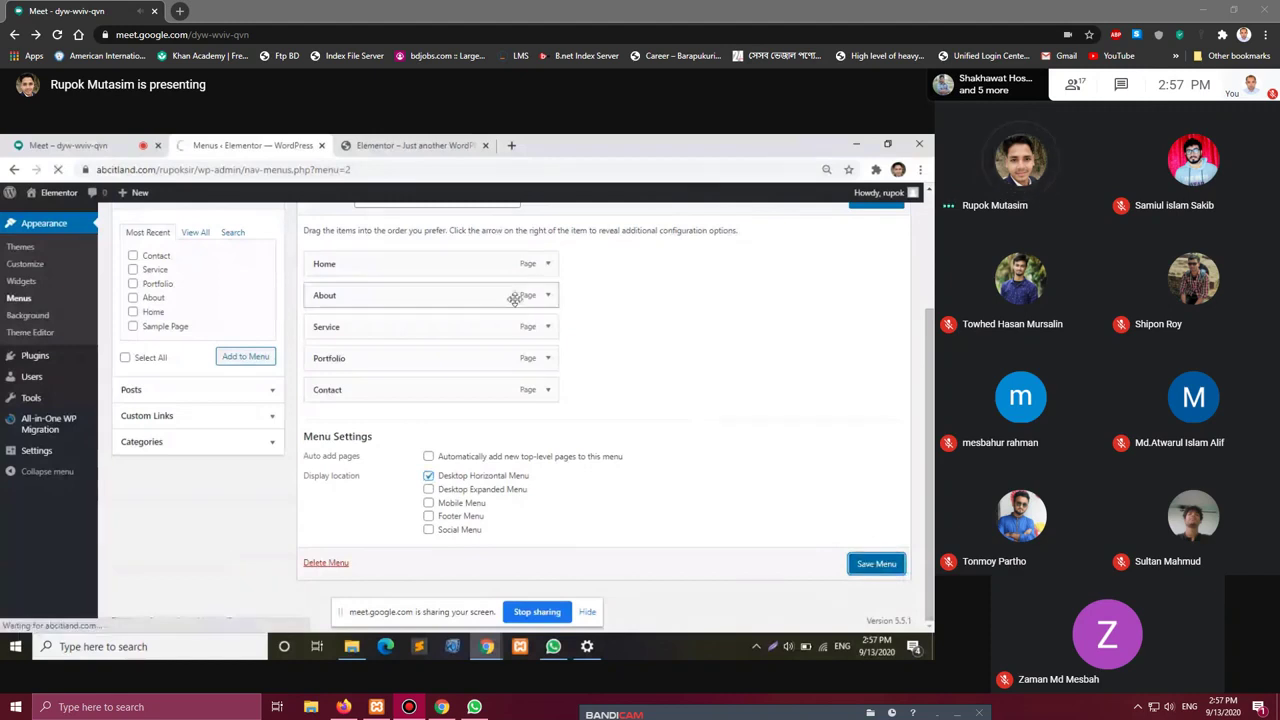
Check the site's front page for the navigation order and the rest of the page content.
left_click(425, 148)
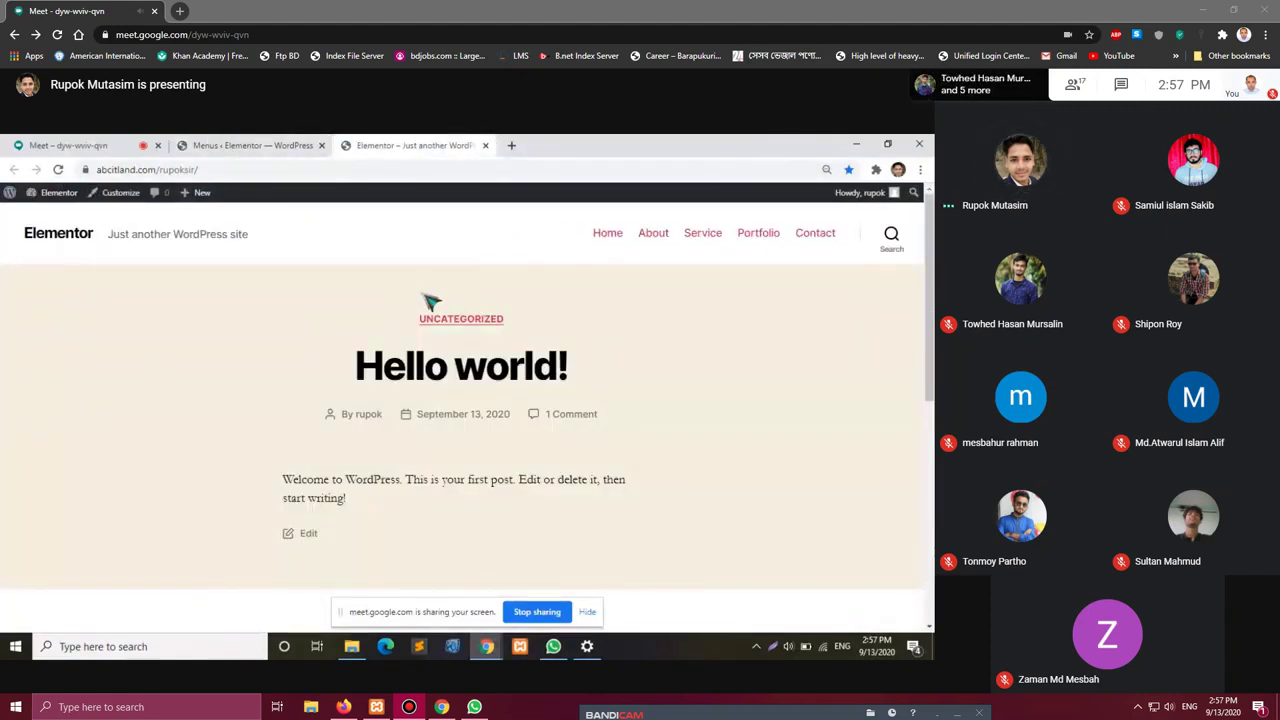
scroll(605, 305, "down", 10)
scroll(608, 330, "up", 10)
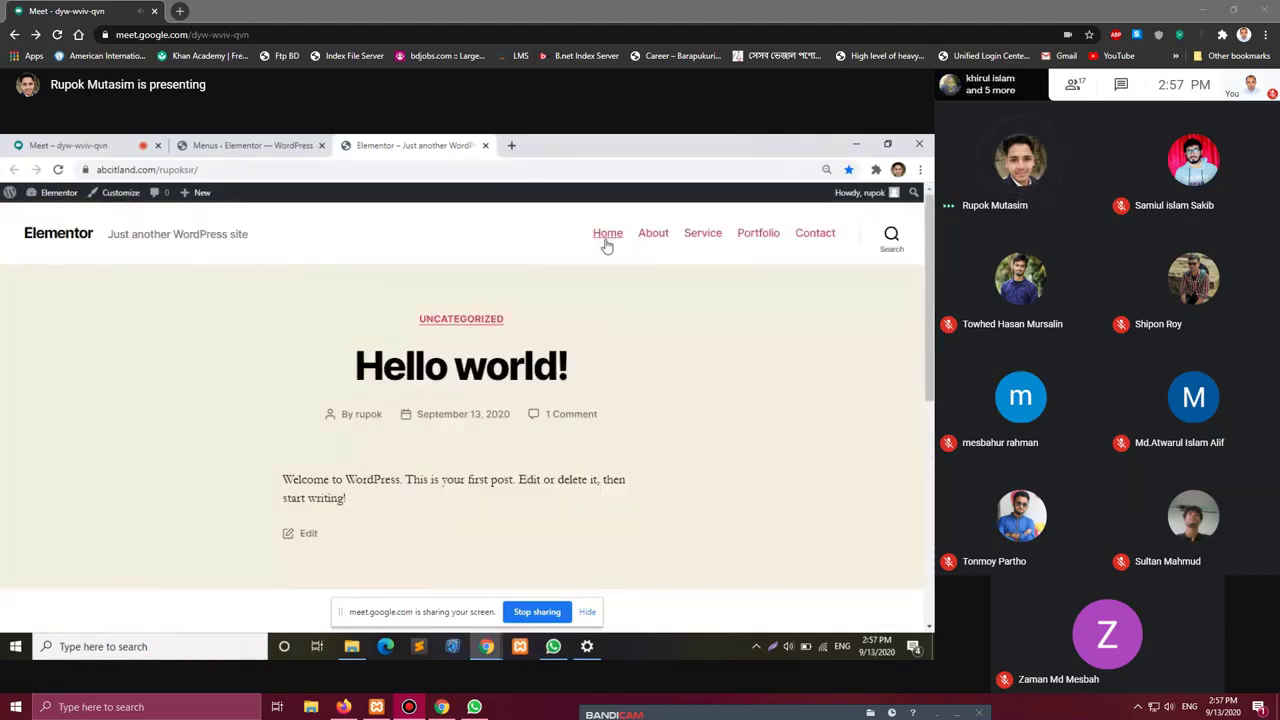
Return to the WordPress dashboard, open the theme Customizer and review the Site Identity settings.
left_click(268, 145)
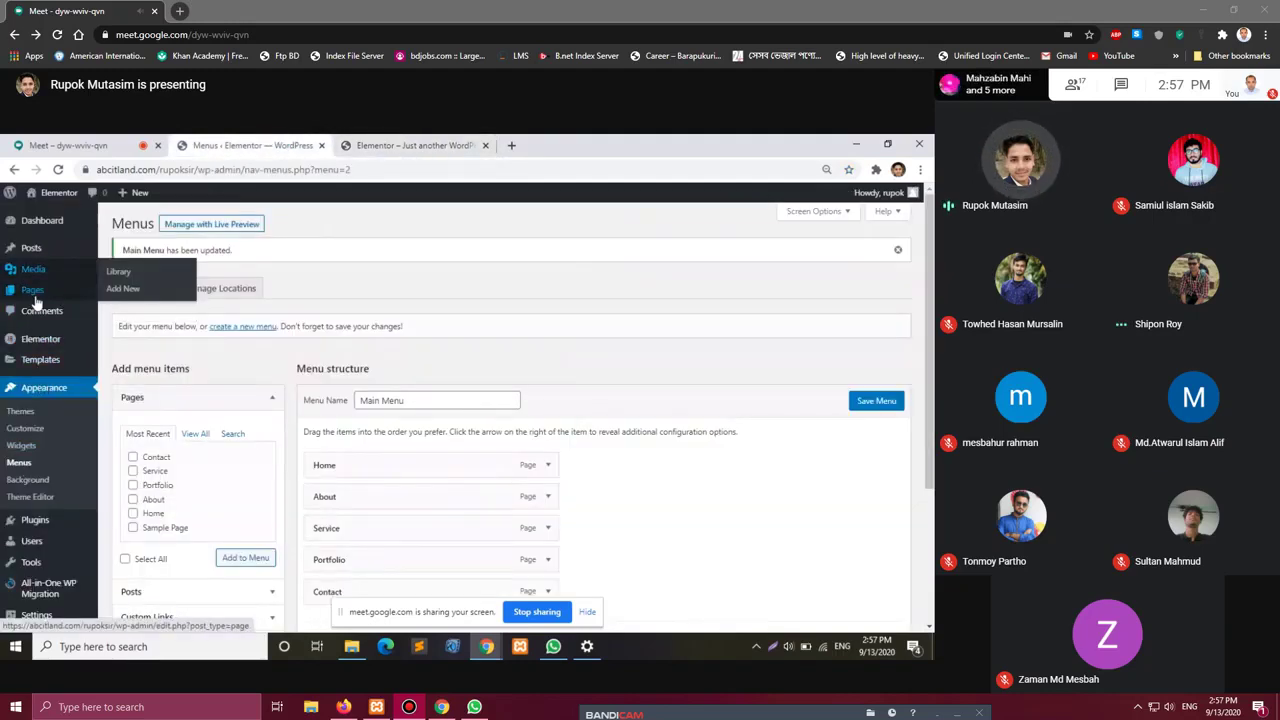
mouse_move(36, 298)
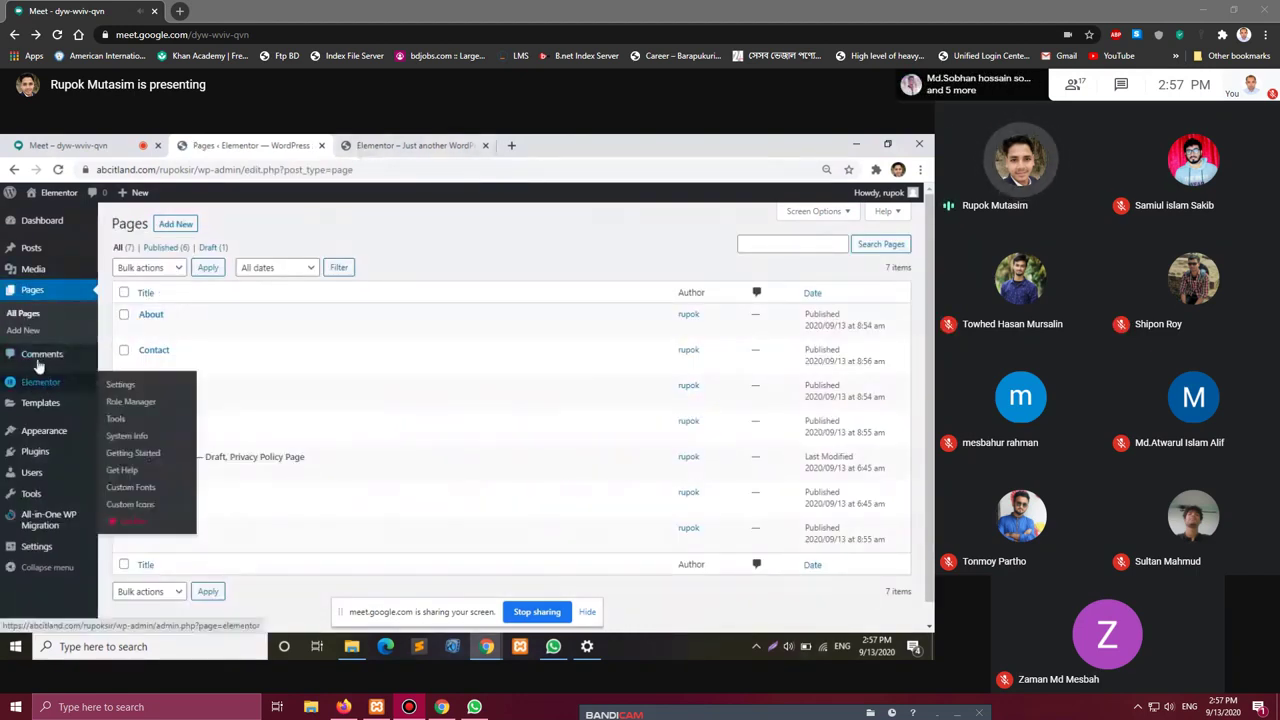
mouse_move(43, 437)
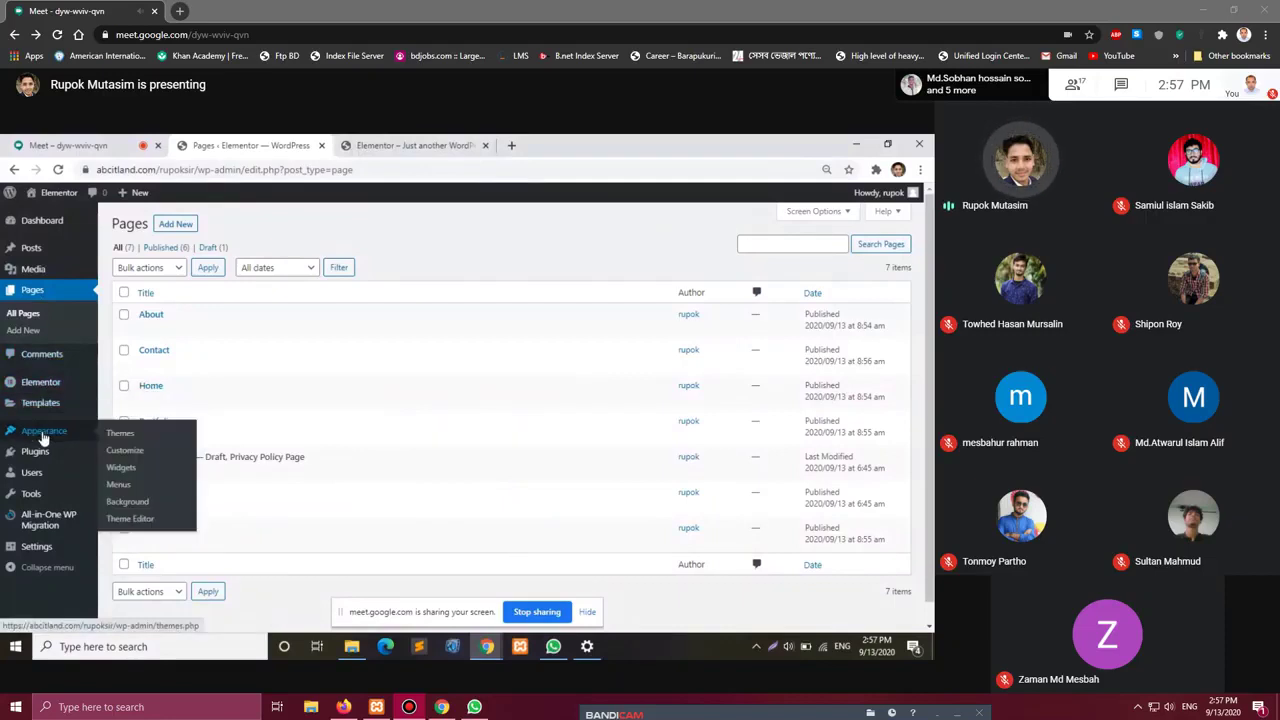
left_click(120, 456)
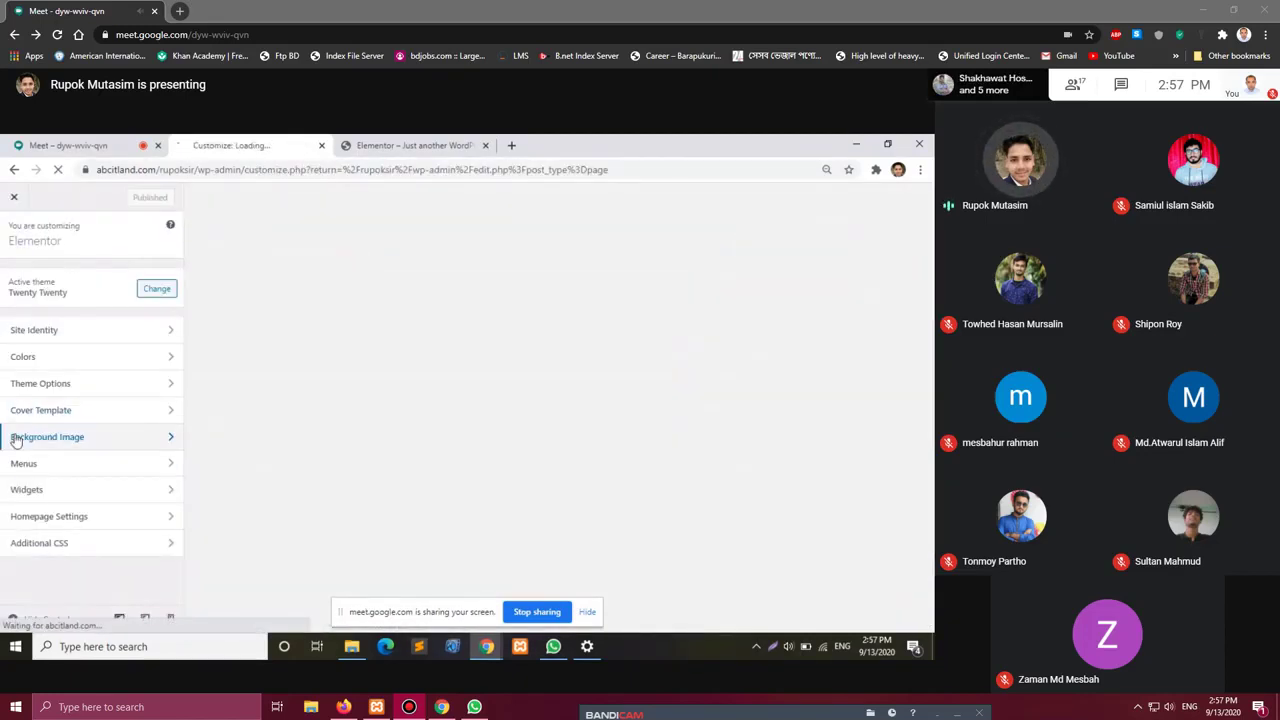
left_click(68, 330)
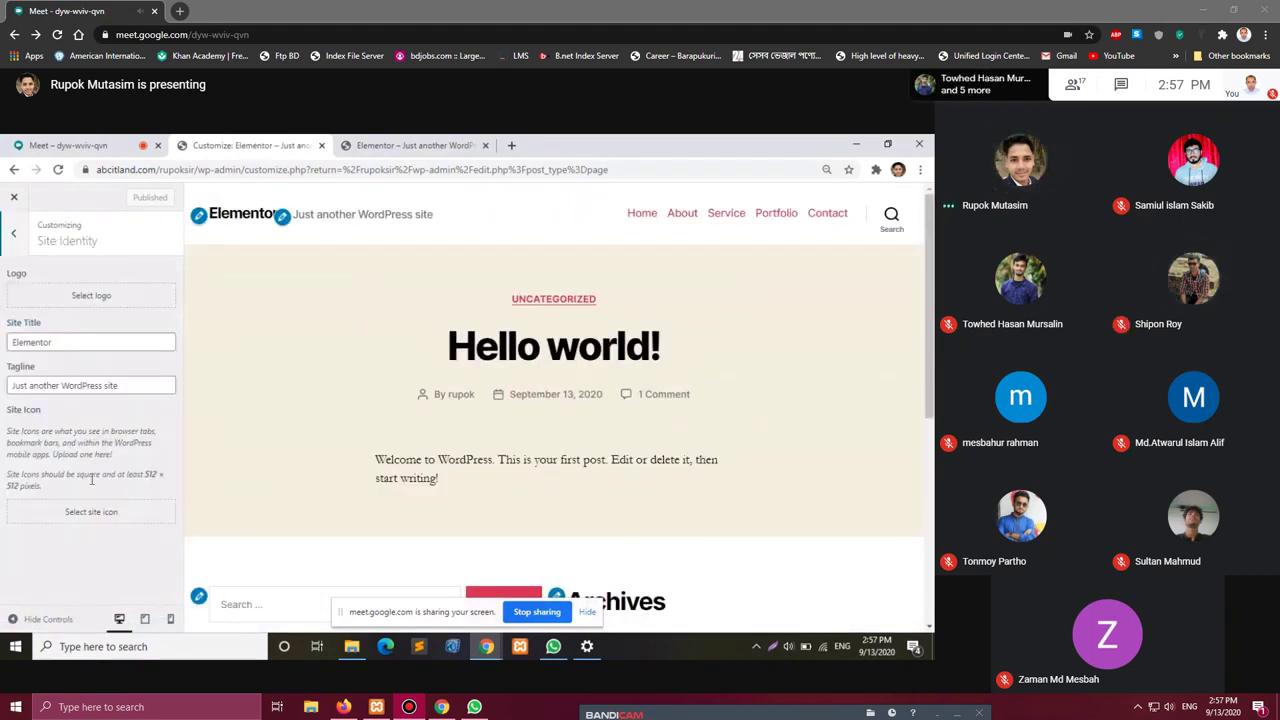
left_click(14, 233)
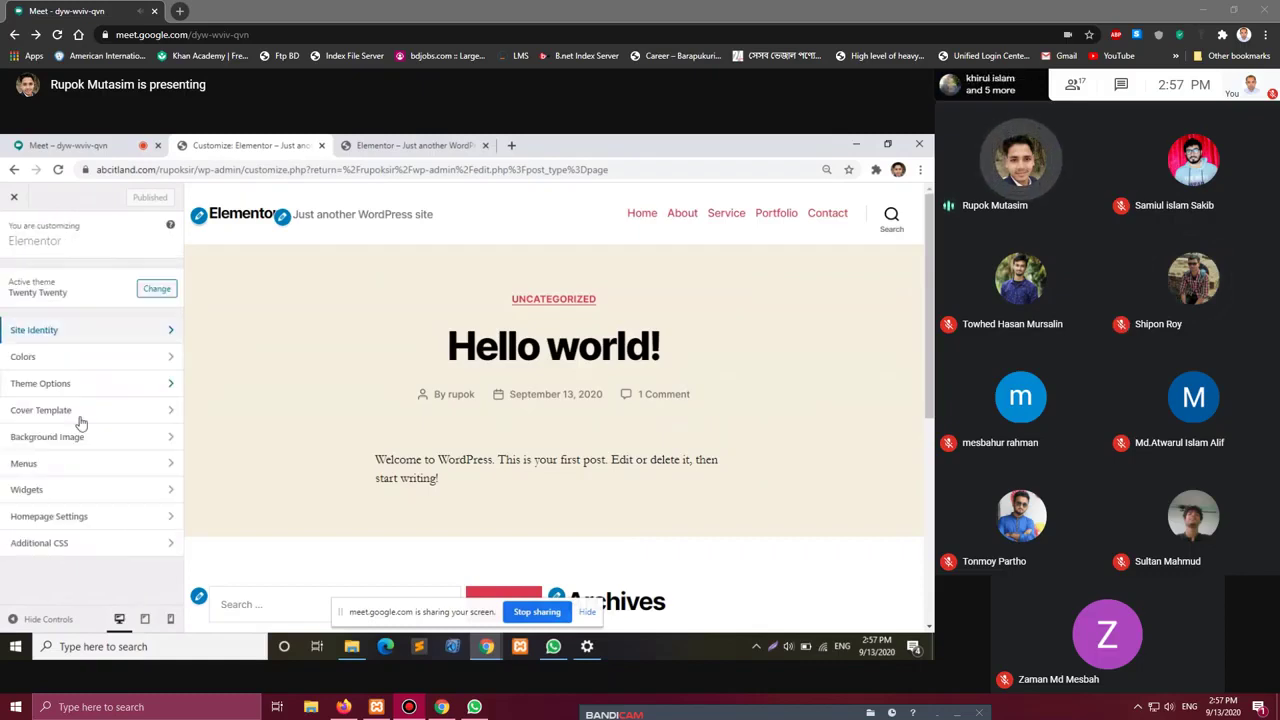
Set the homepage to display a static page, choose Home as the homepage, publish the change and close the Customizer.
left_click(80, 518)
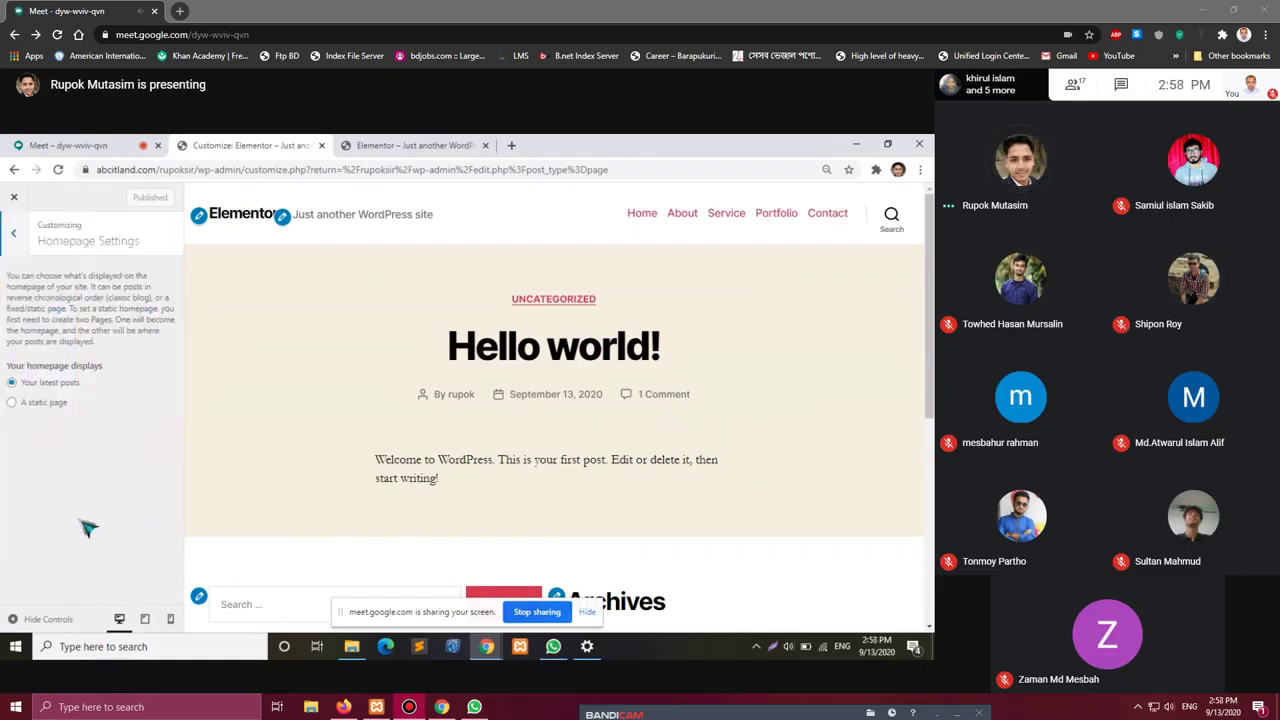
left_click(11, 404)
left_click(71, 452)
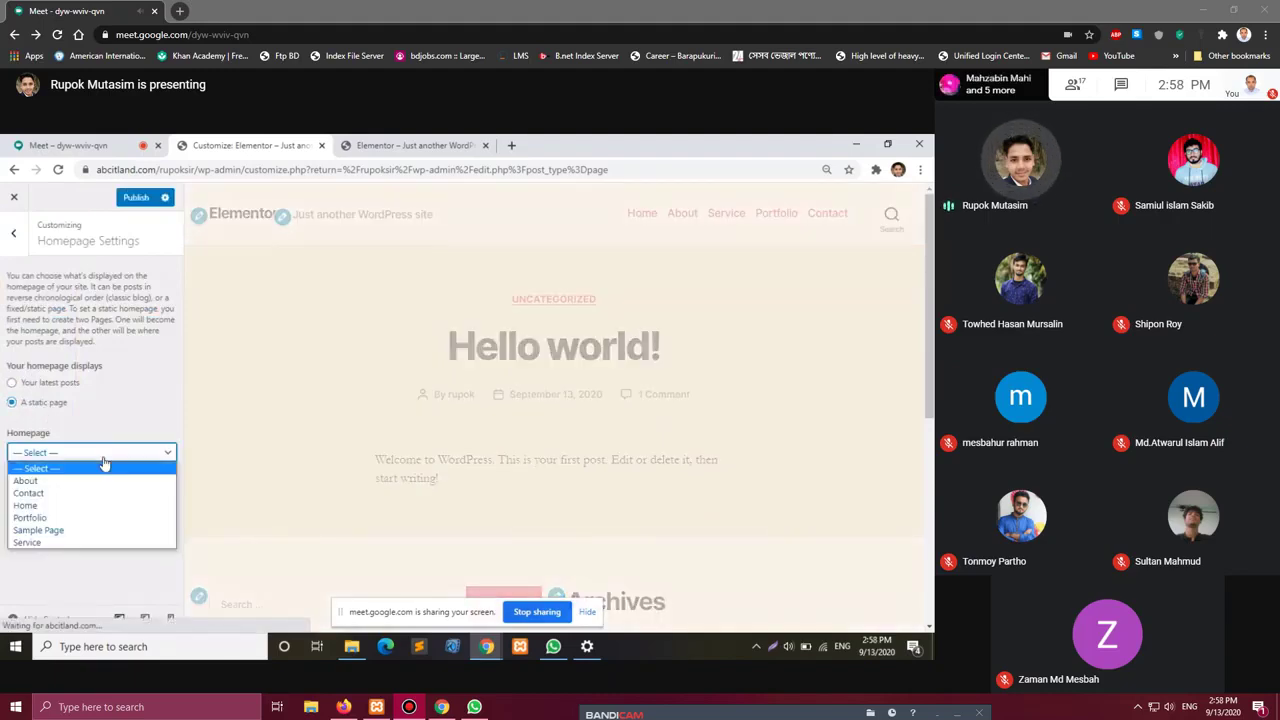
left_click(45, 506)
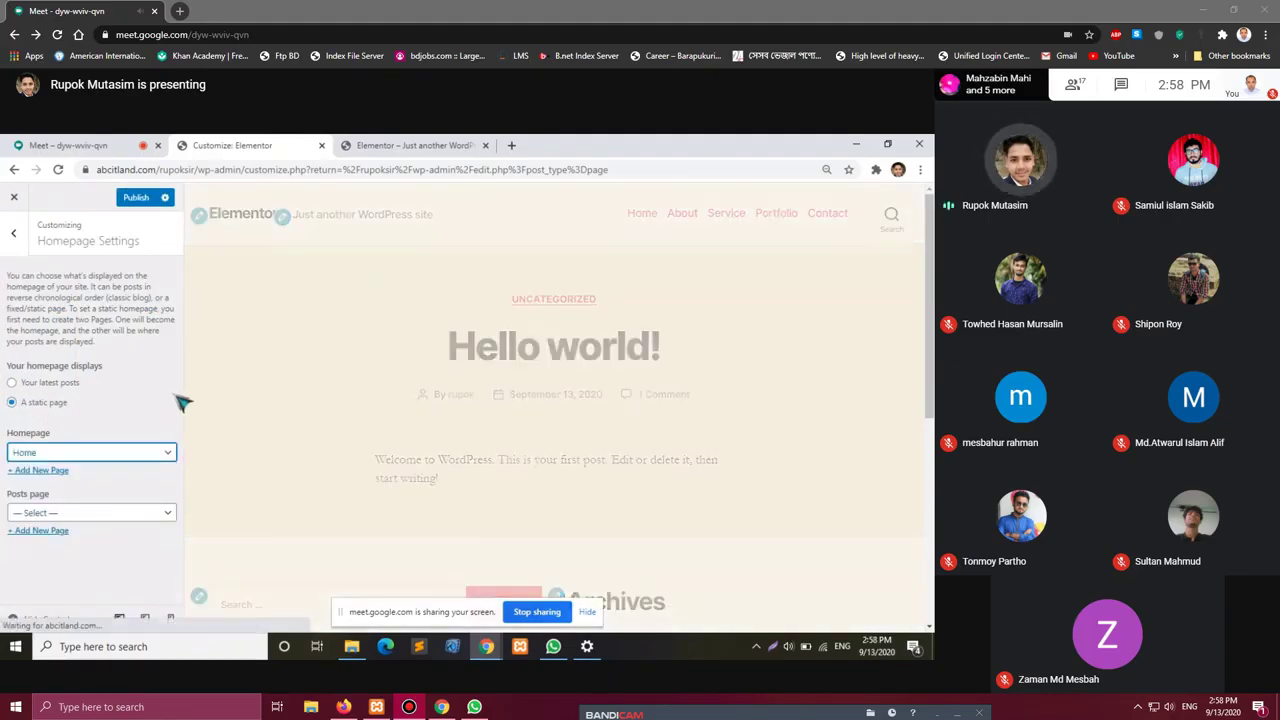
left_click(141, 203)
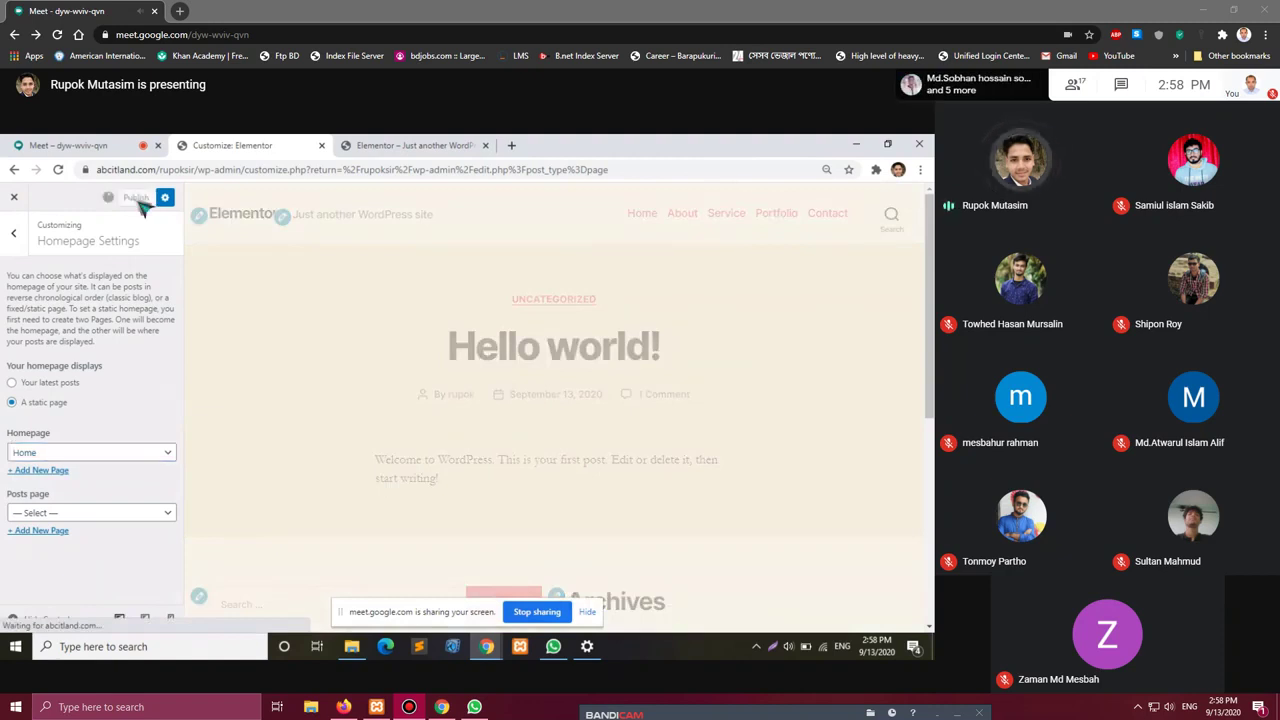
left_click(10, 238)
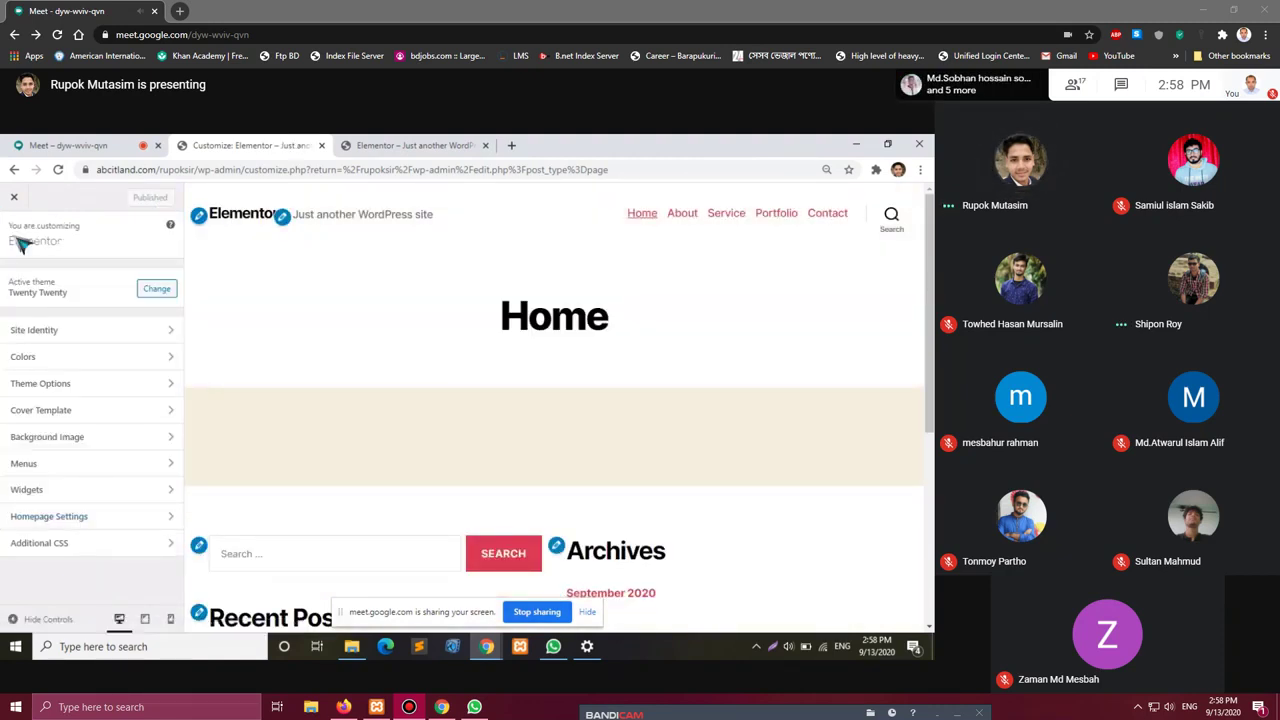
left_click(13, 198)
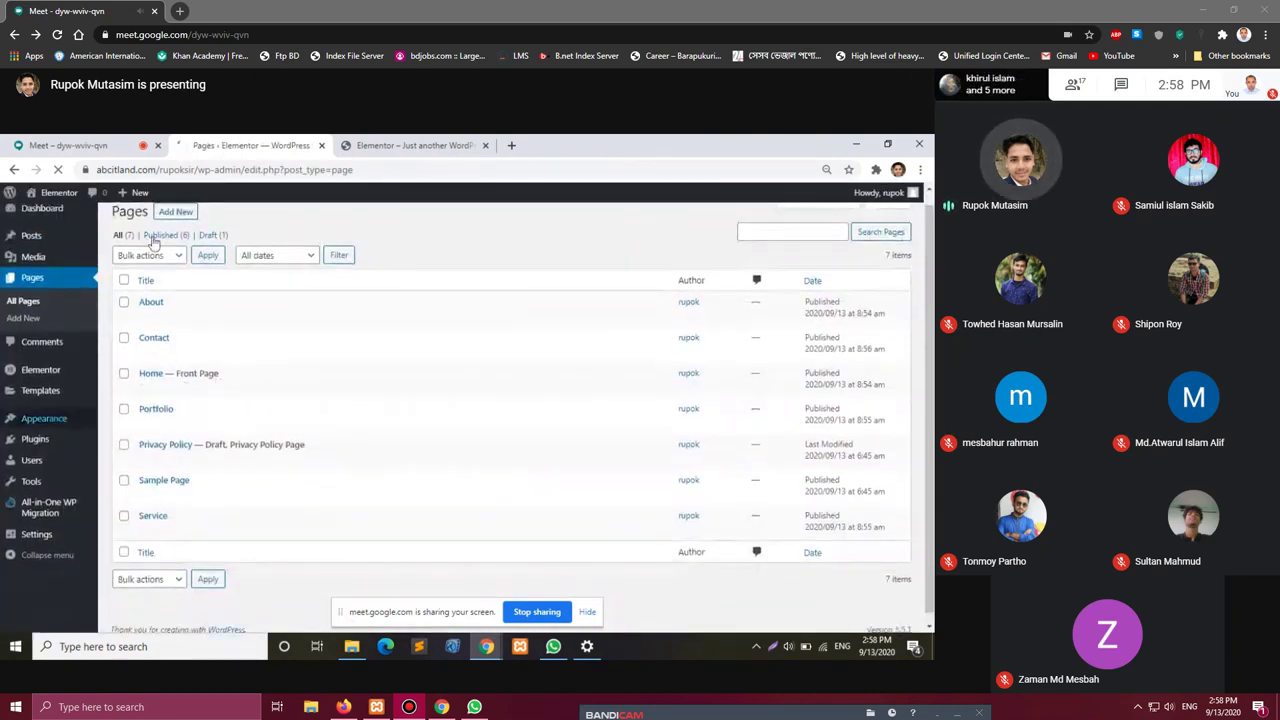
Open the Home page from the Pages list in the Elementor editor and look over its layout.
left_click(425, 145)
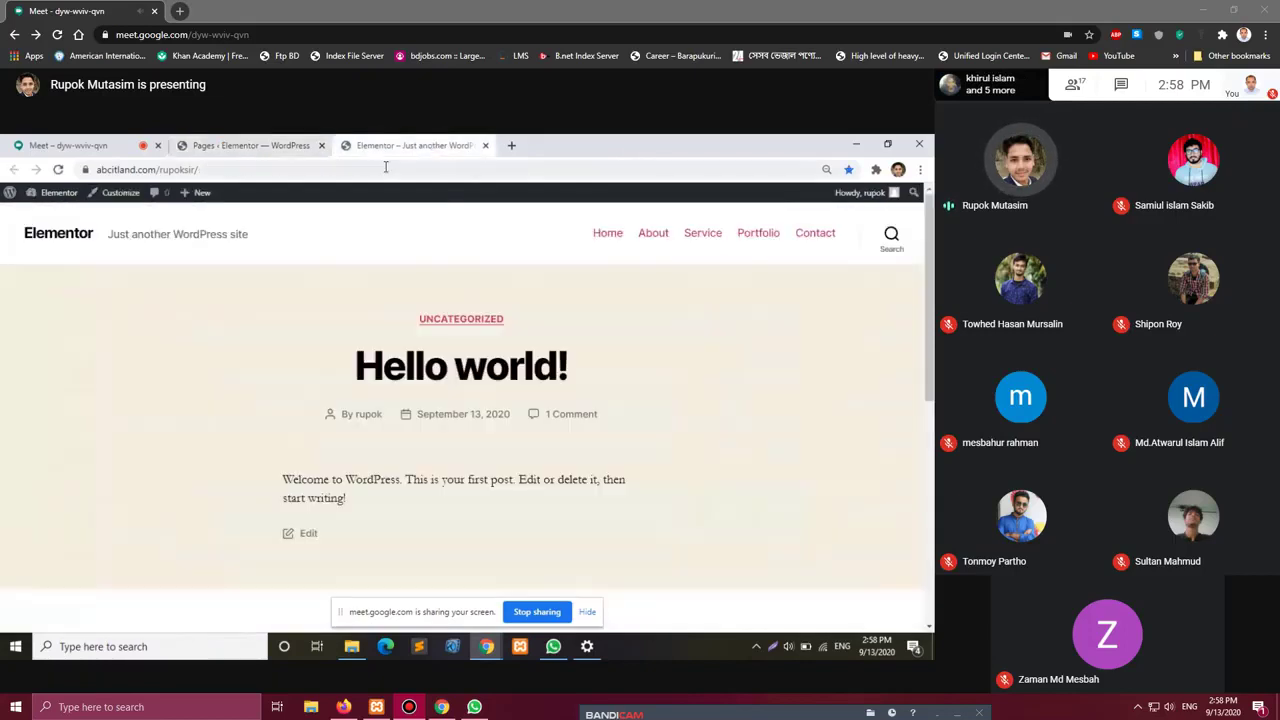
left_click(276, 143)
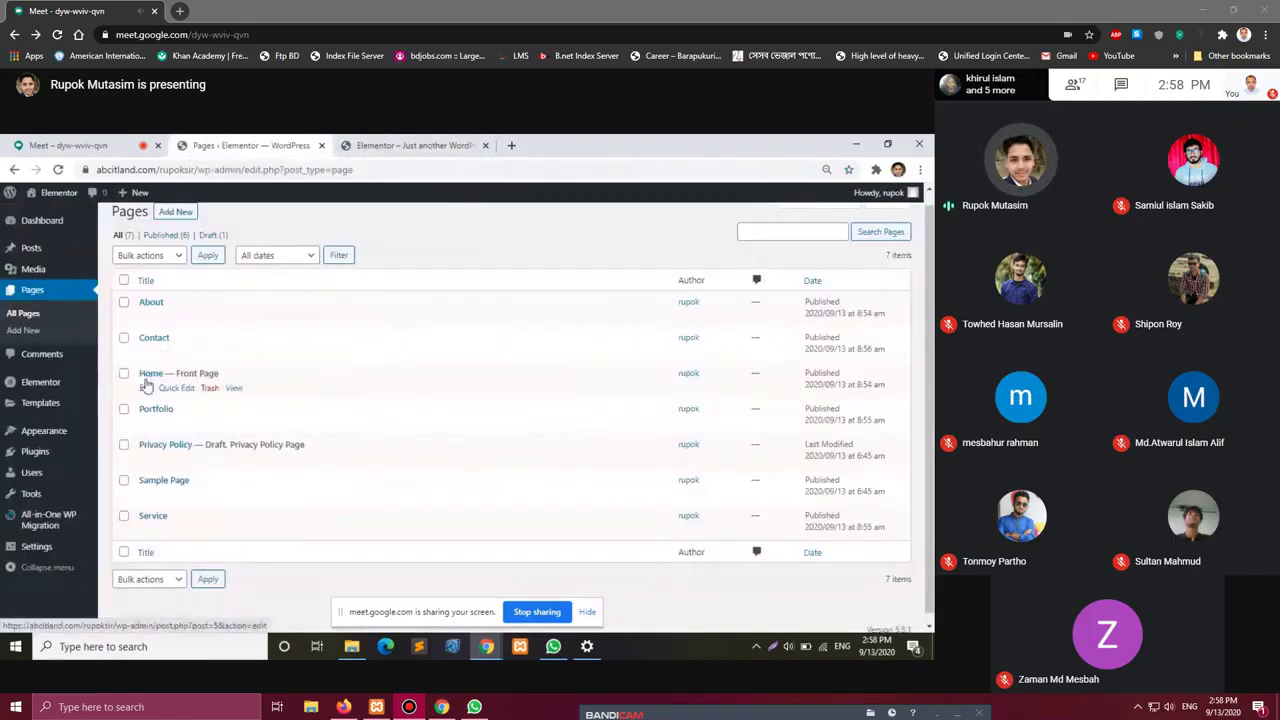
left_click(146, 389)
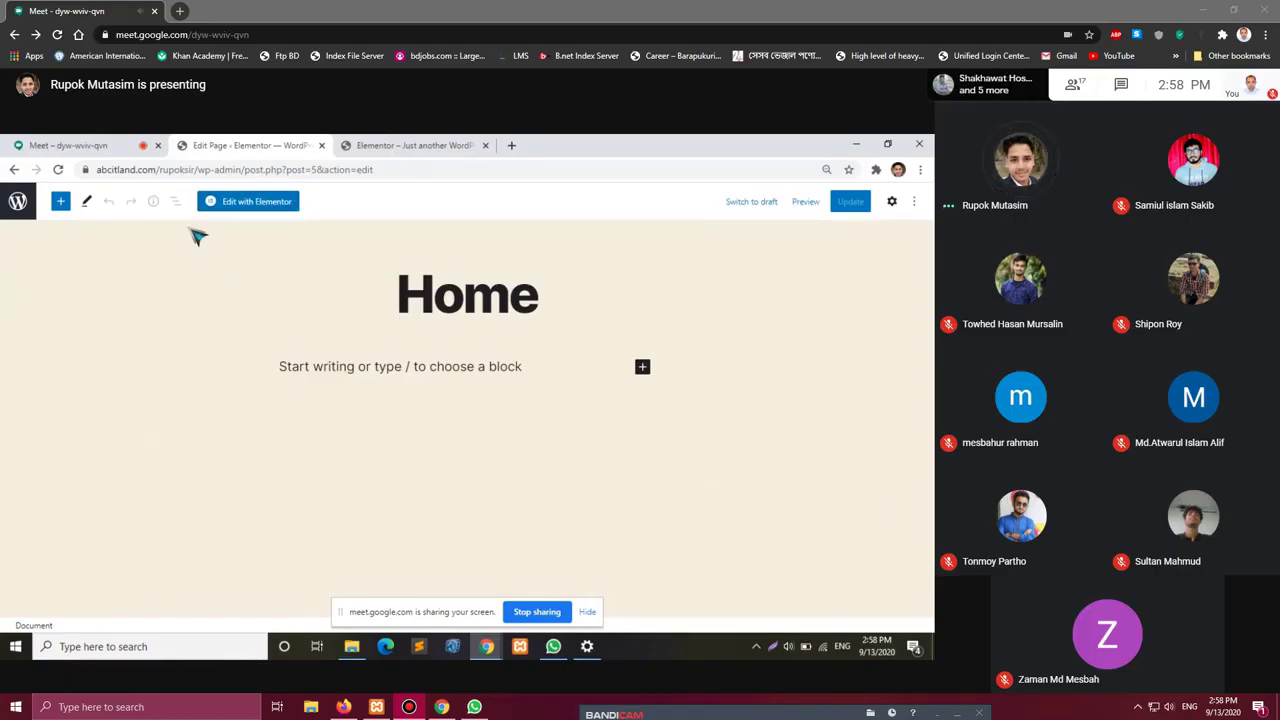
left_click(223, 206)
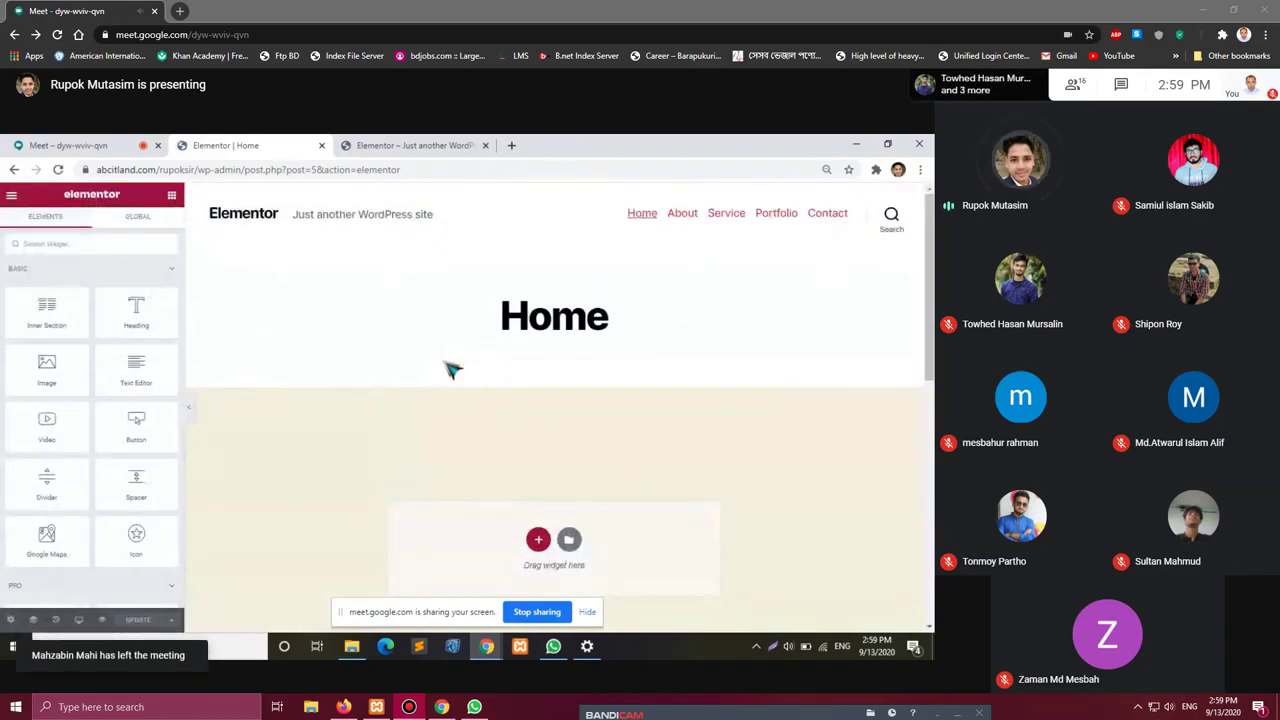
scroll(551, 331, "down", 4)
scroll(420, 315, "up", 4)
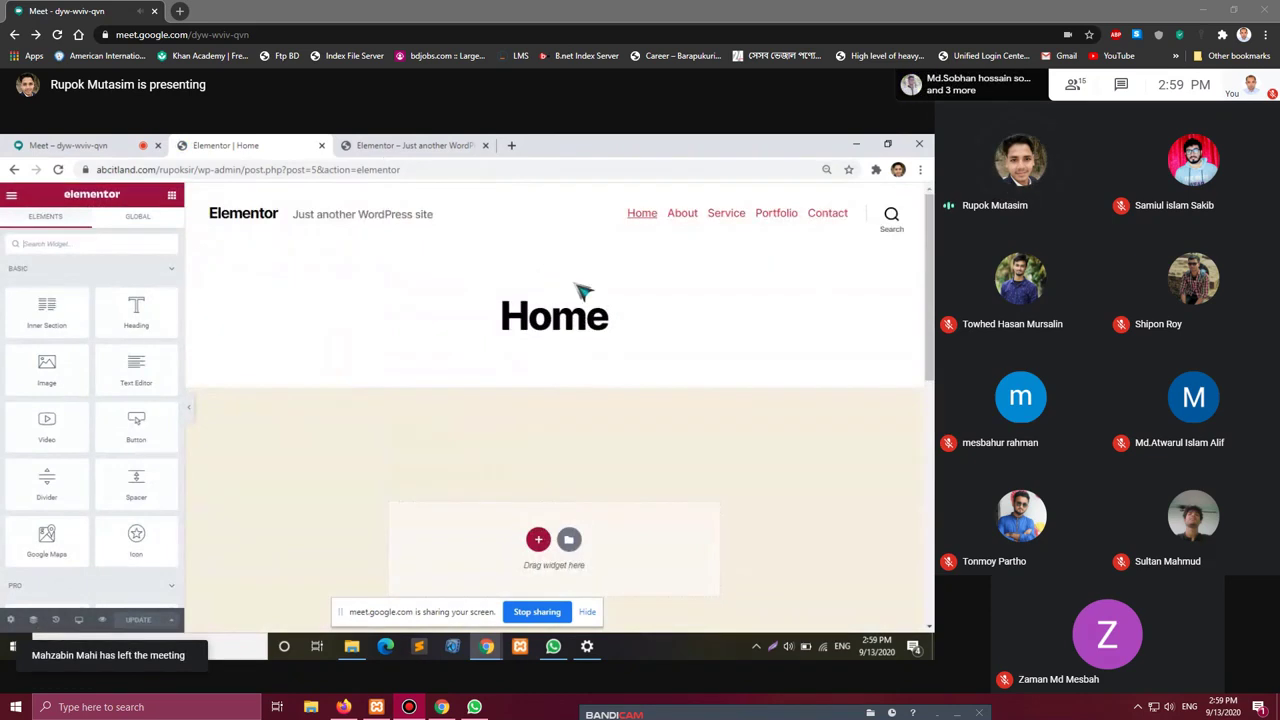
scroll(580, 292, "down", 4)
scroll(580, 292, "up", 4)
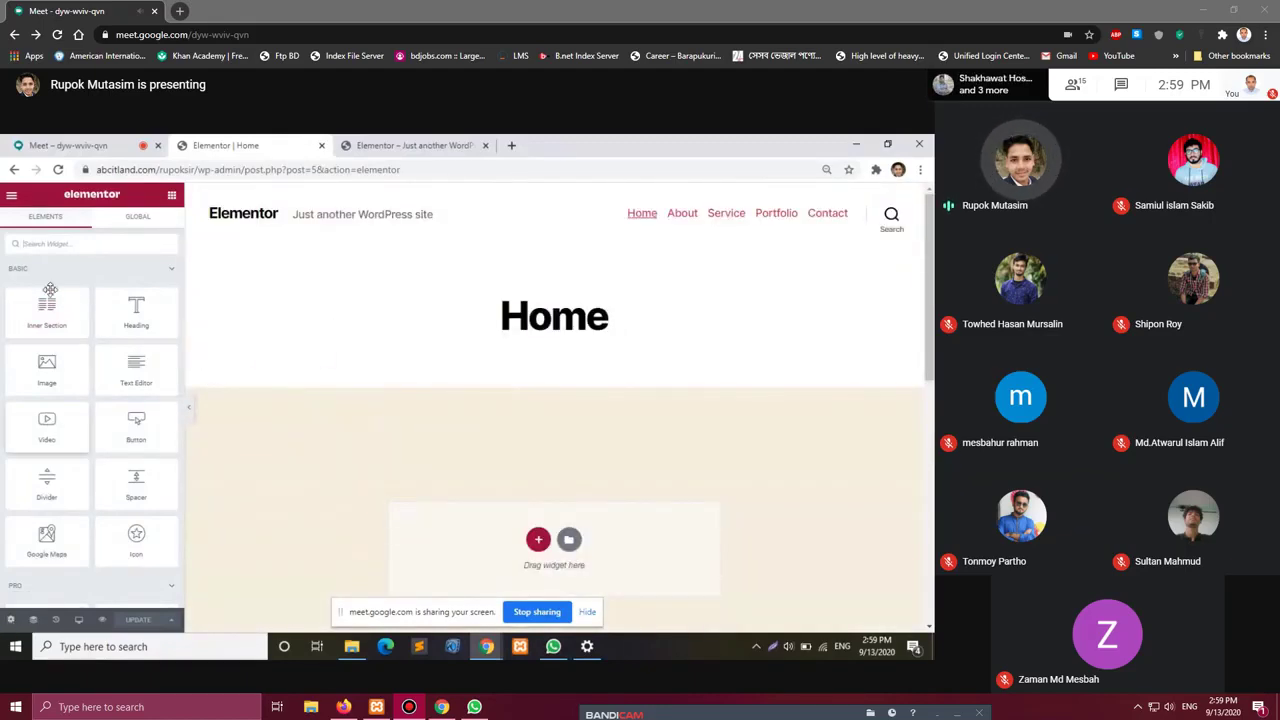
Set the Home page's Page Layout to Elementor Canvas in its page settings and update the page.
left_click(11, 620)
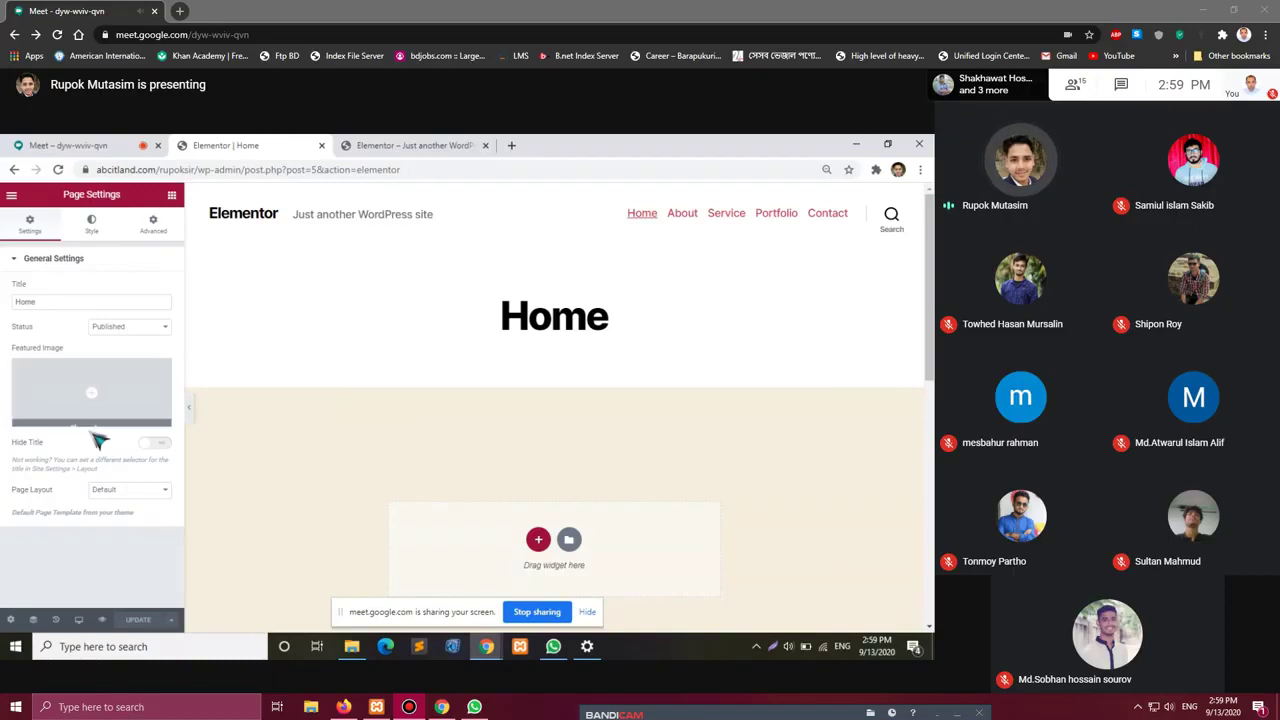
left_click(151, 493)
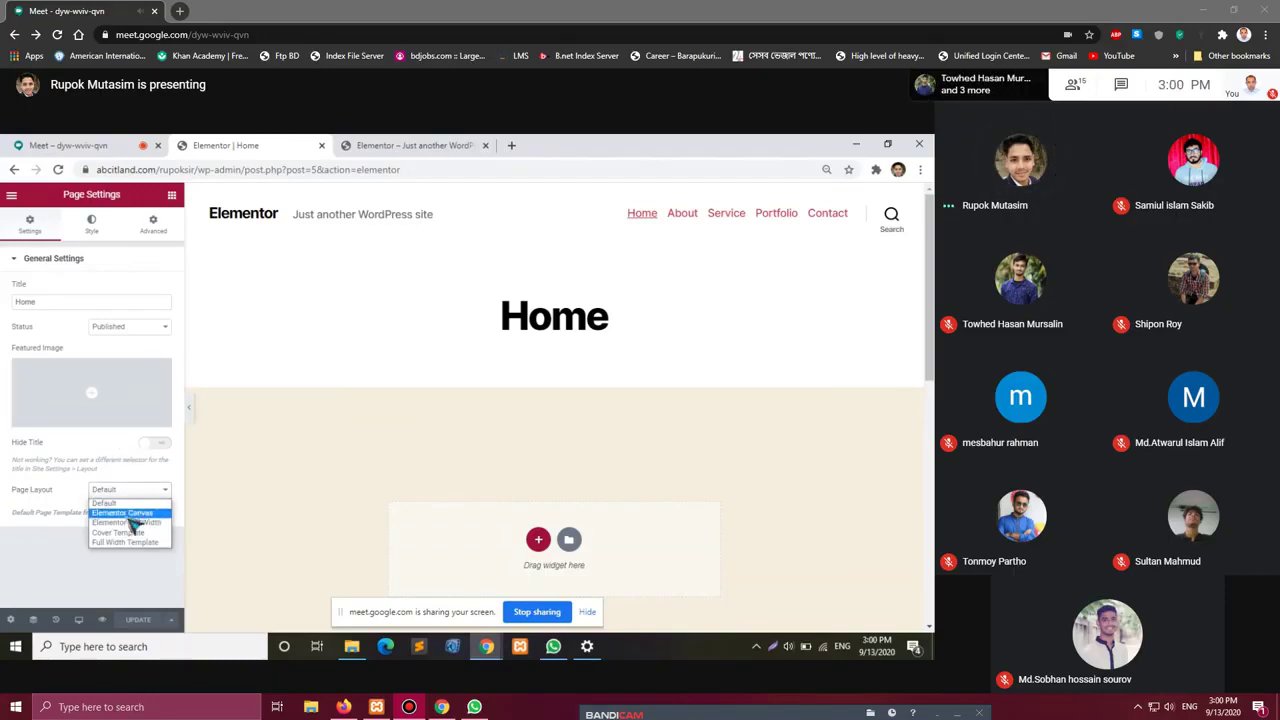
left_click(155, 513)
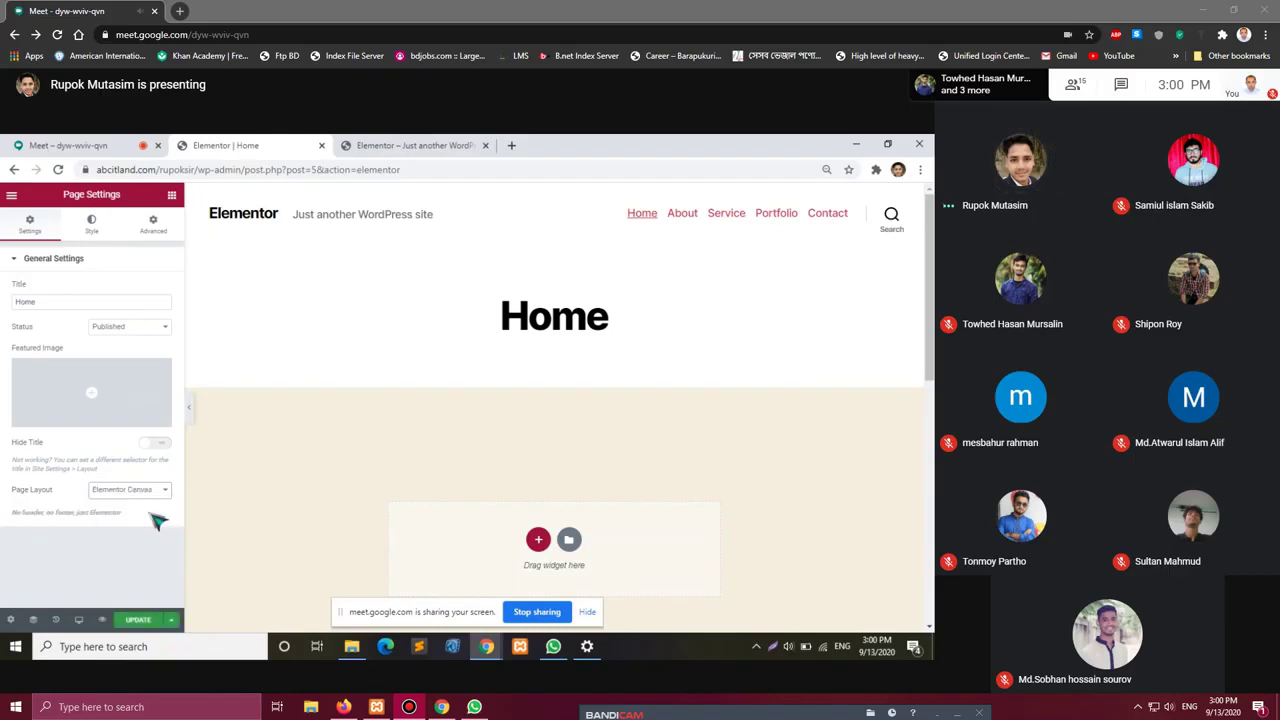
left_click(140, 619)
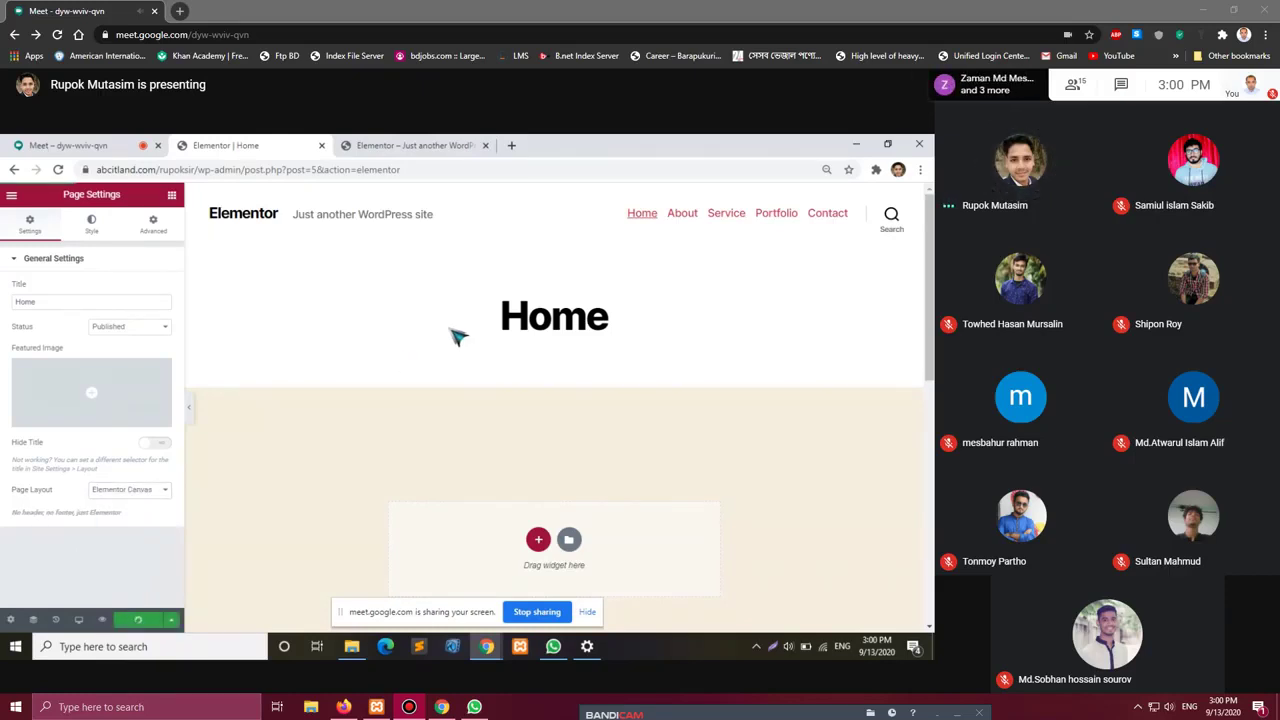
Reload the live front page and compare it with the Home page in the Elementor editor.
left_click(390, 145)
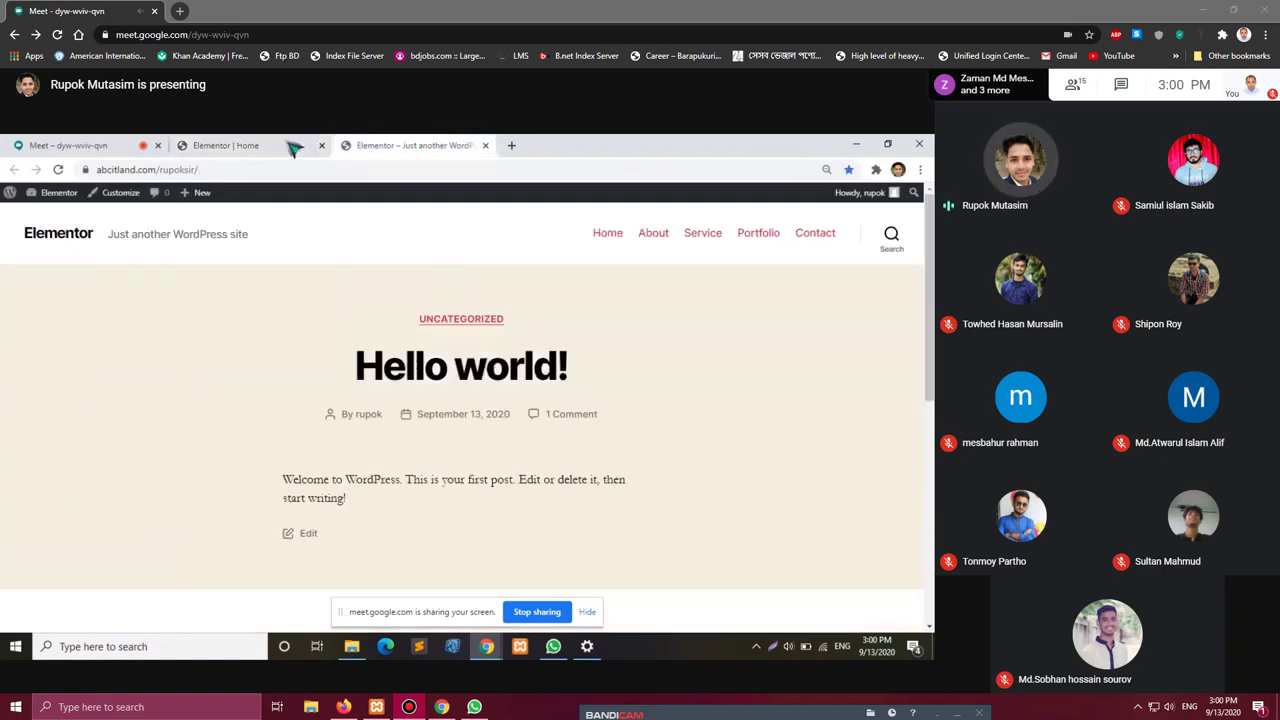
left_click(58, 169)
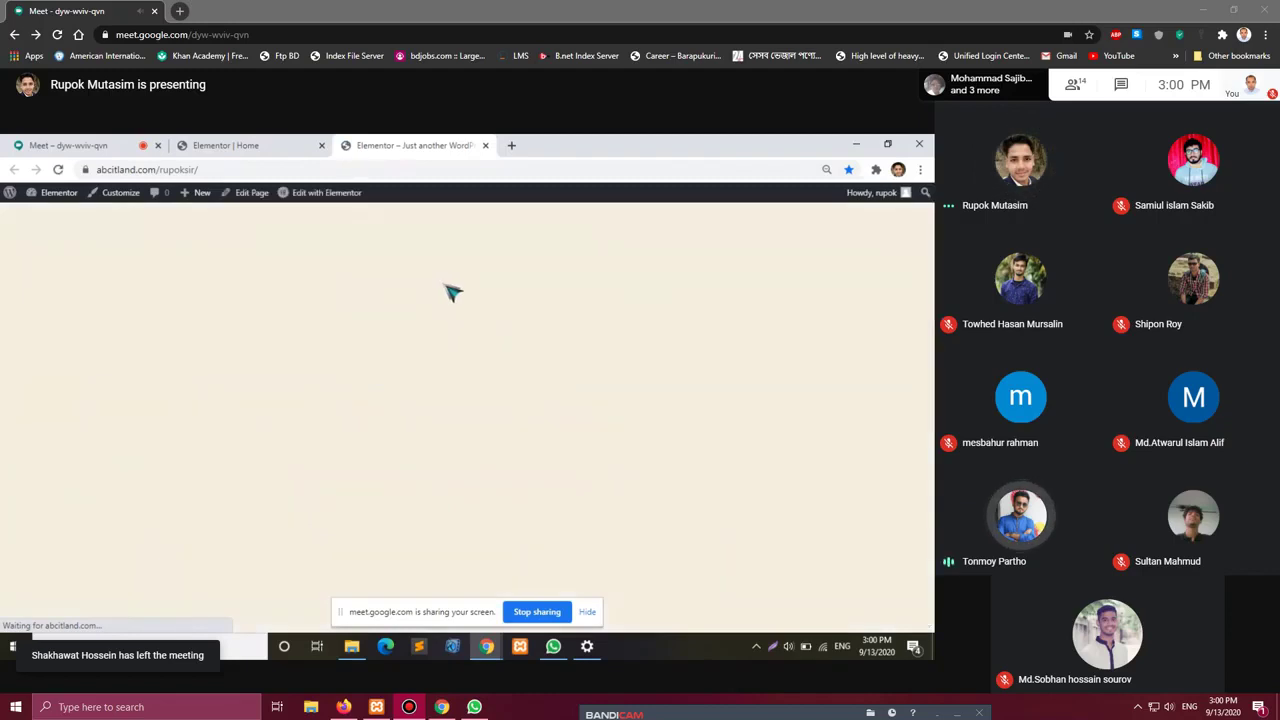
left_click(245, 145)
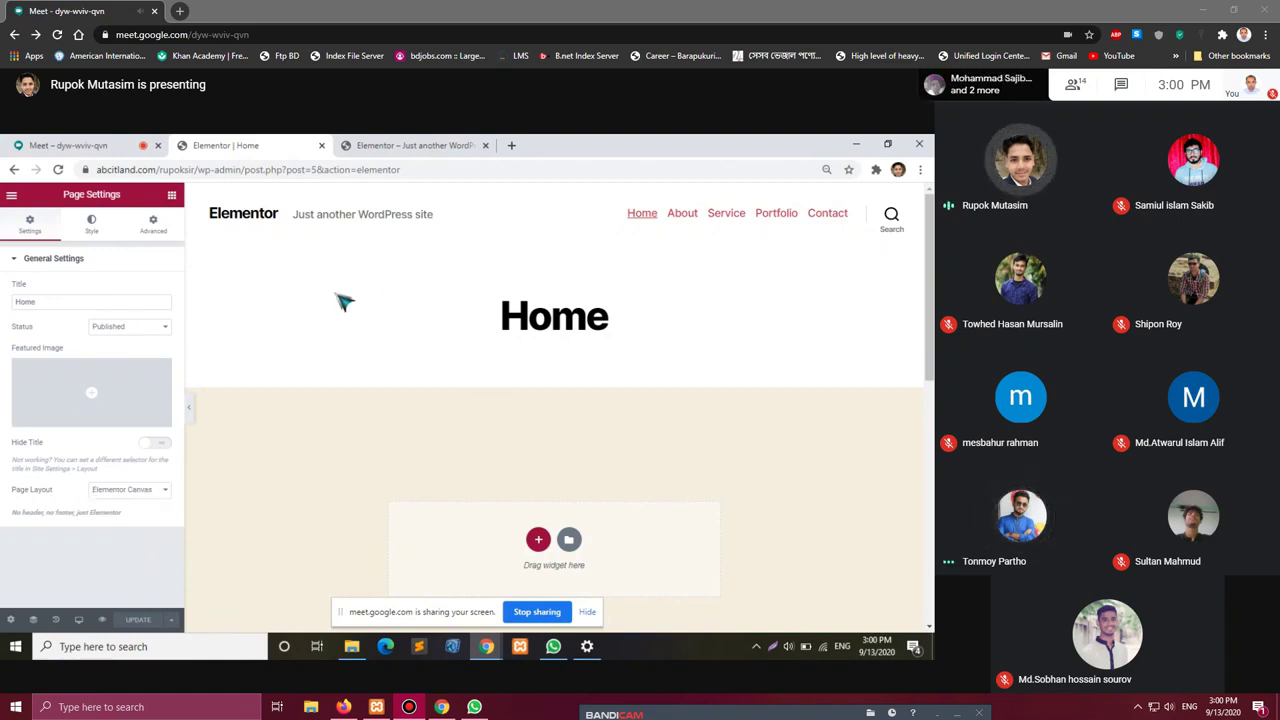
left_click(432, 145)
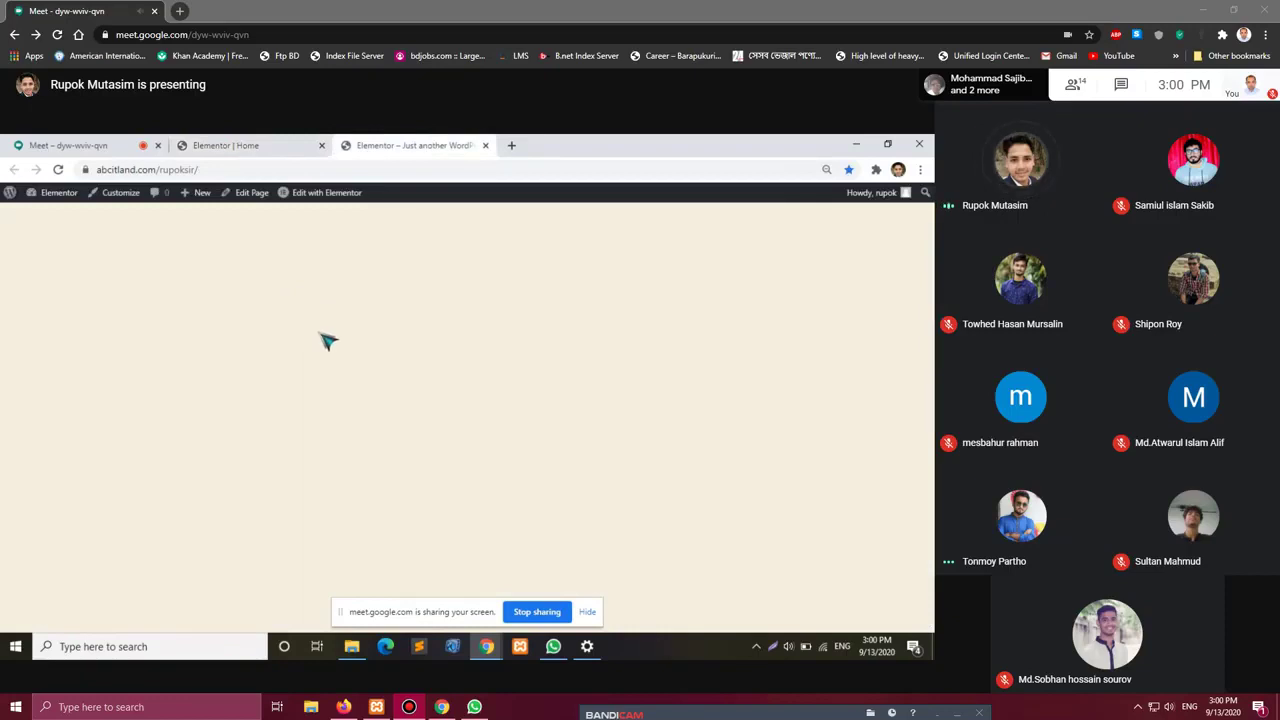
left_click(266, 145)
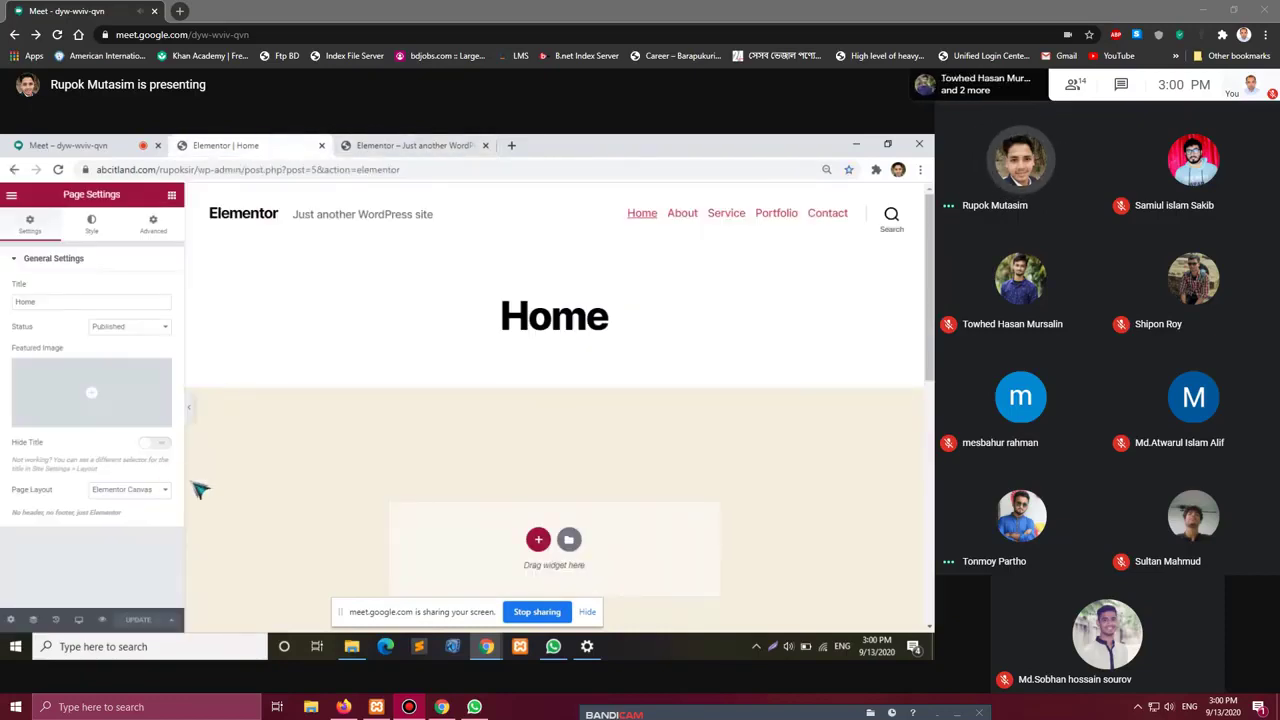
left_click(423, 145)
left_click(58, 169)
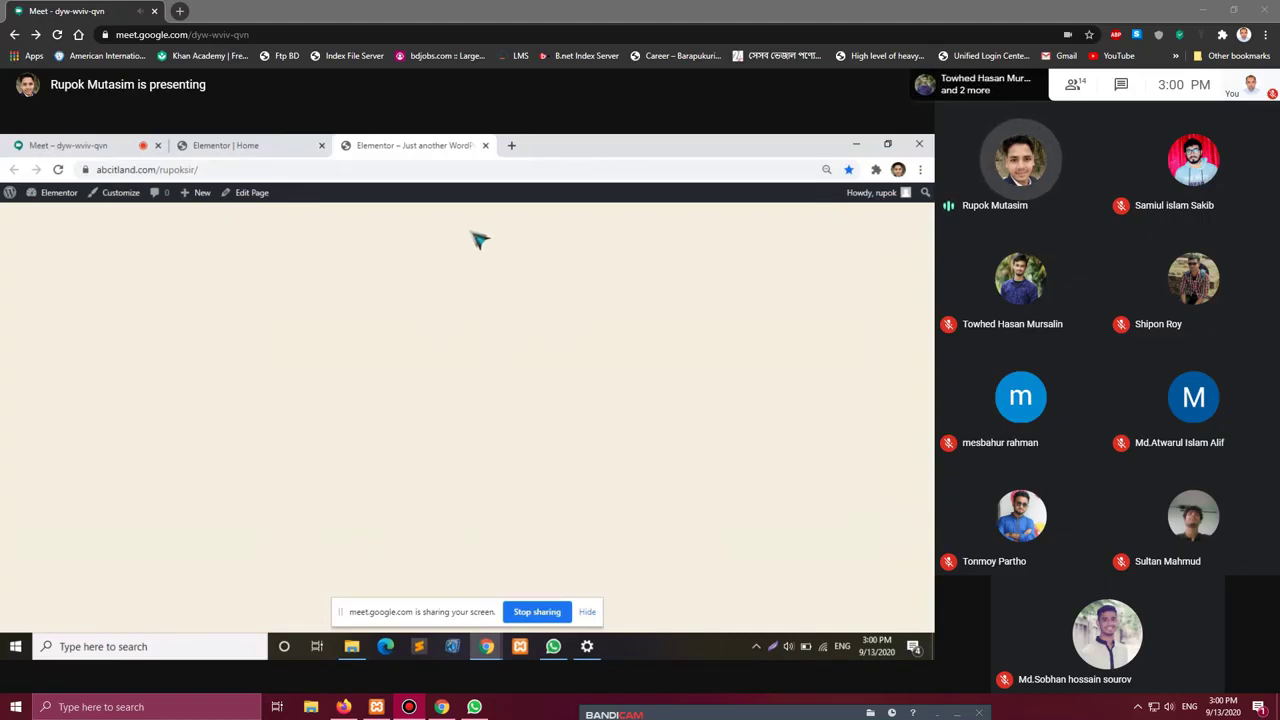
Change the Home page's layout to Elementor Full Width, update it and reload the live front page to check the result.
left_click(270, 145)
left_click(152, 490)
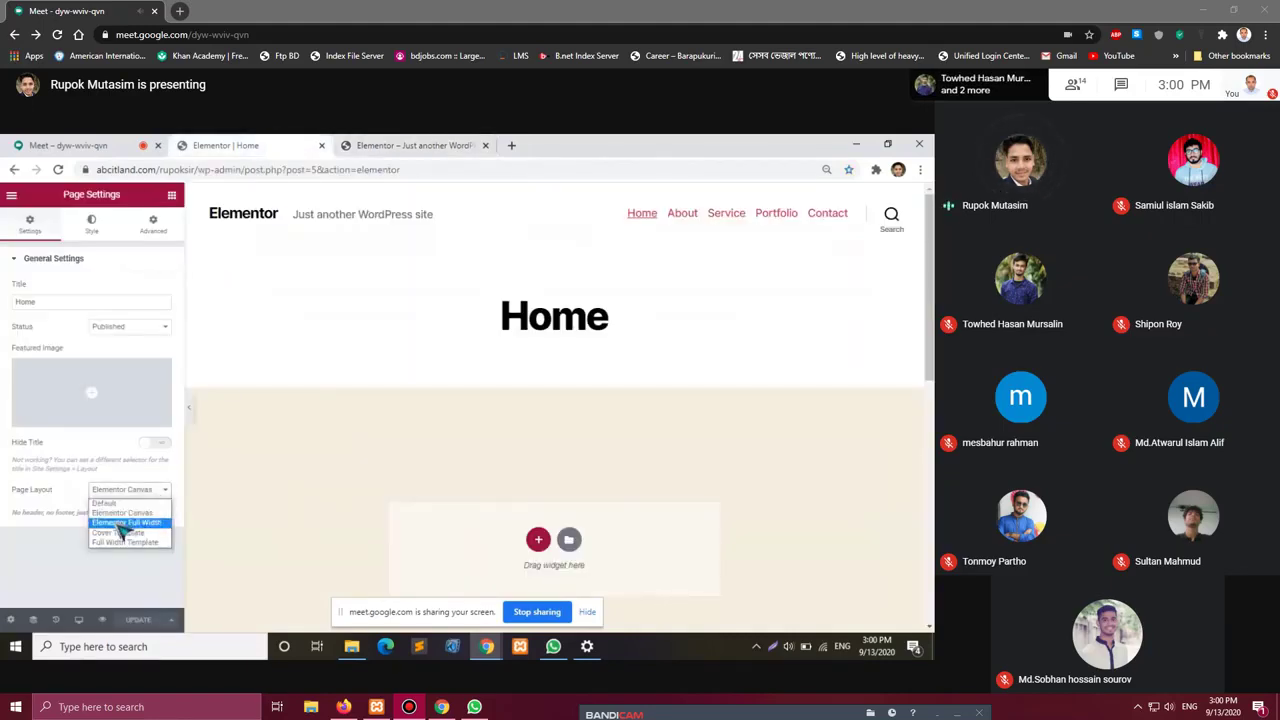
left_click(120, 523)
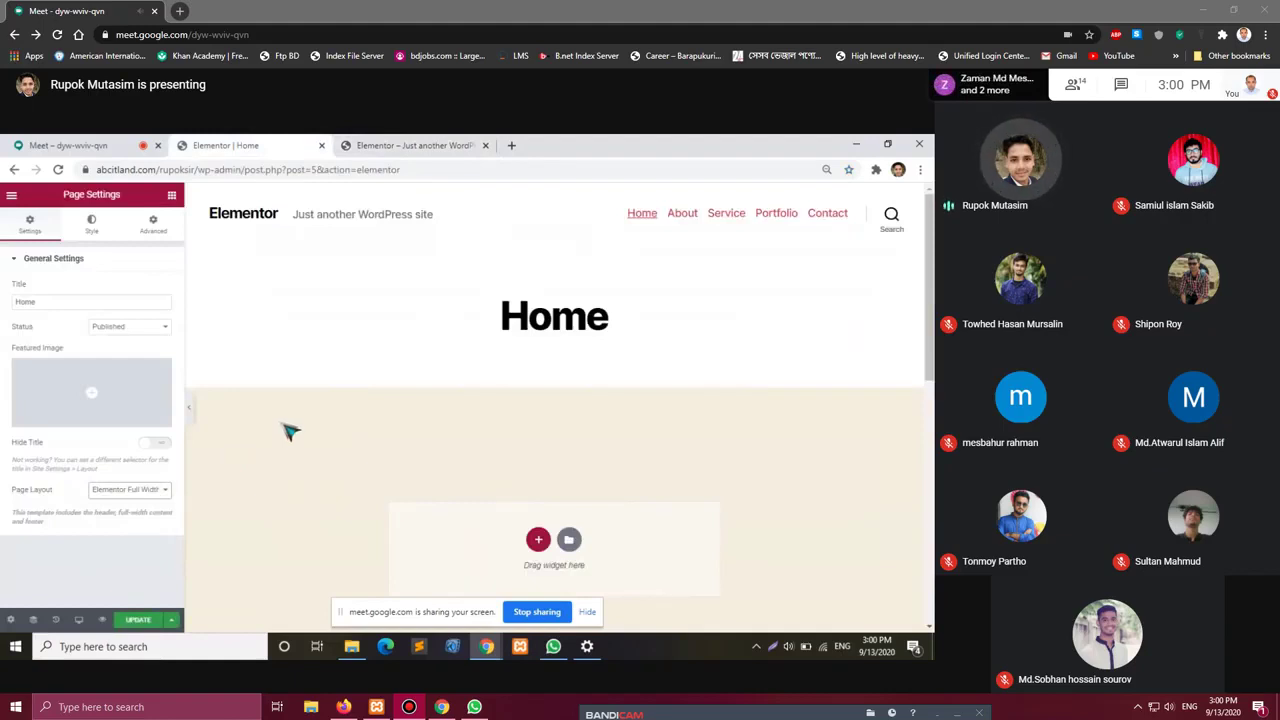
left_click(135, 619)
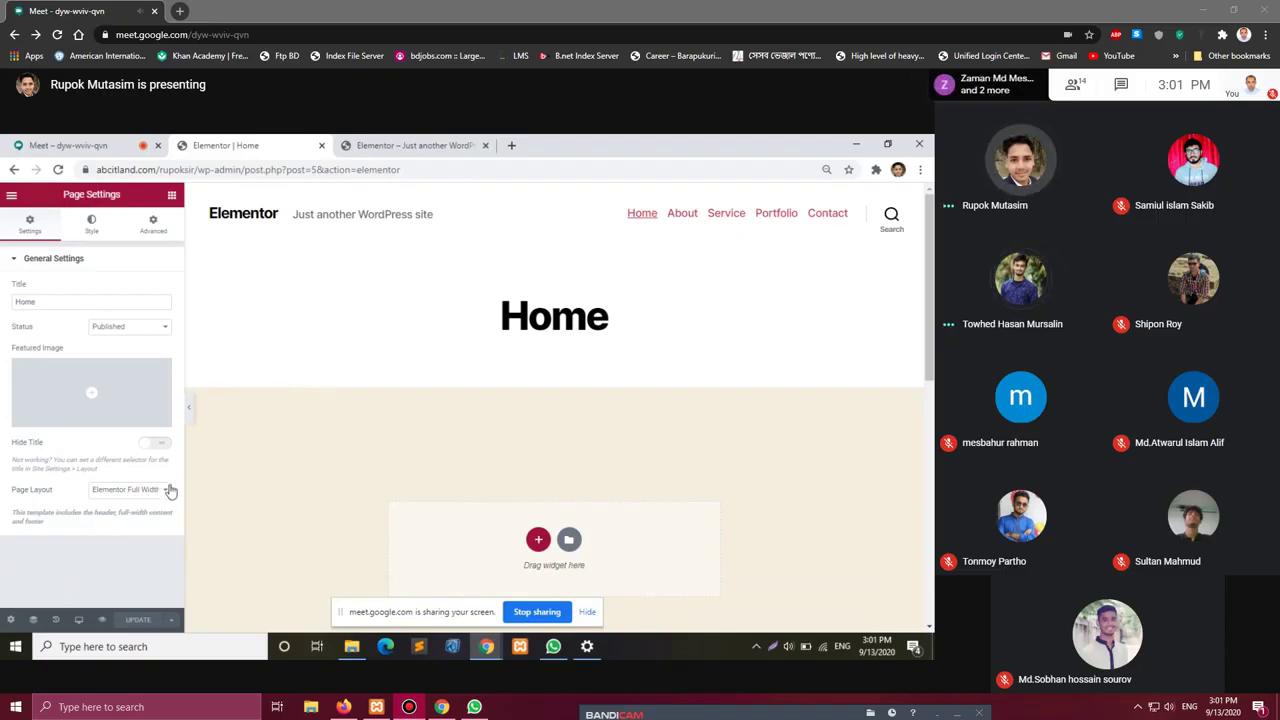
left_click(58, 169)
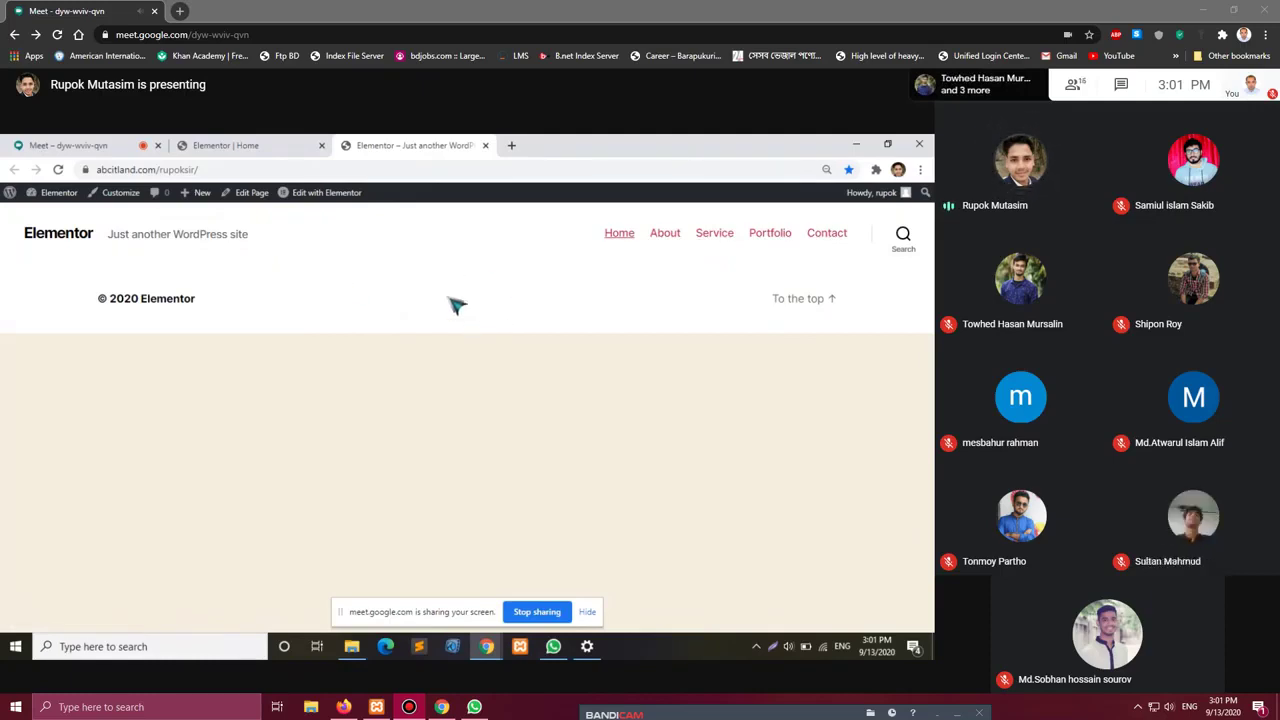
Change the Home page's layout to Cover Template in the Elementor page settings and update the page.
left_click(225, 145)
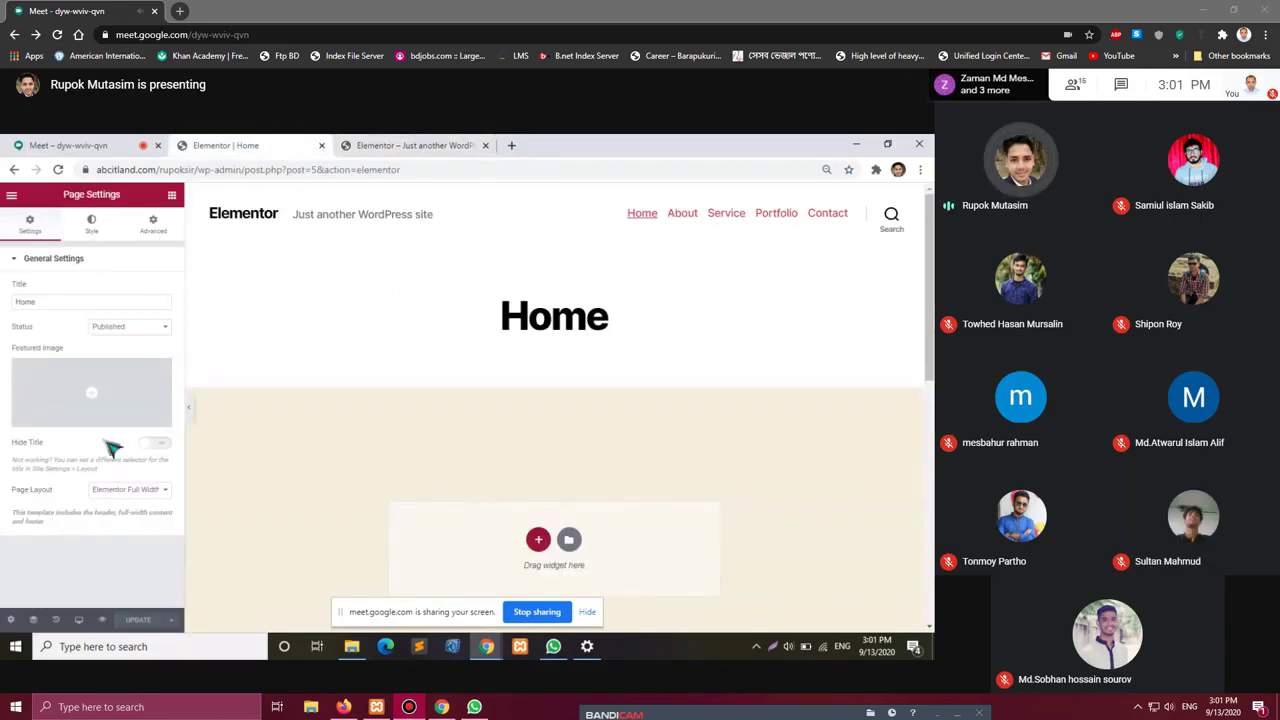
left_click(145, 494)
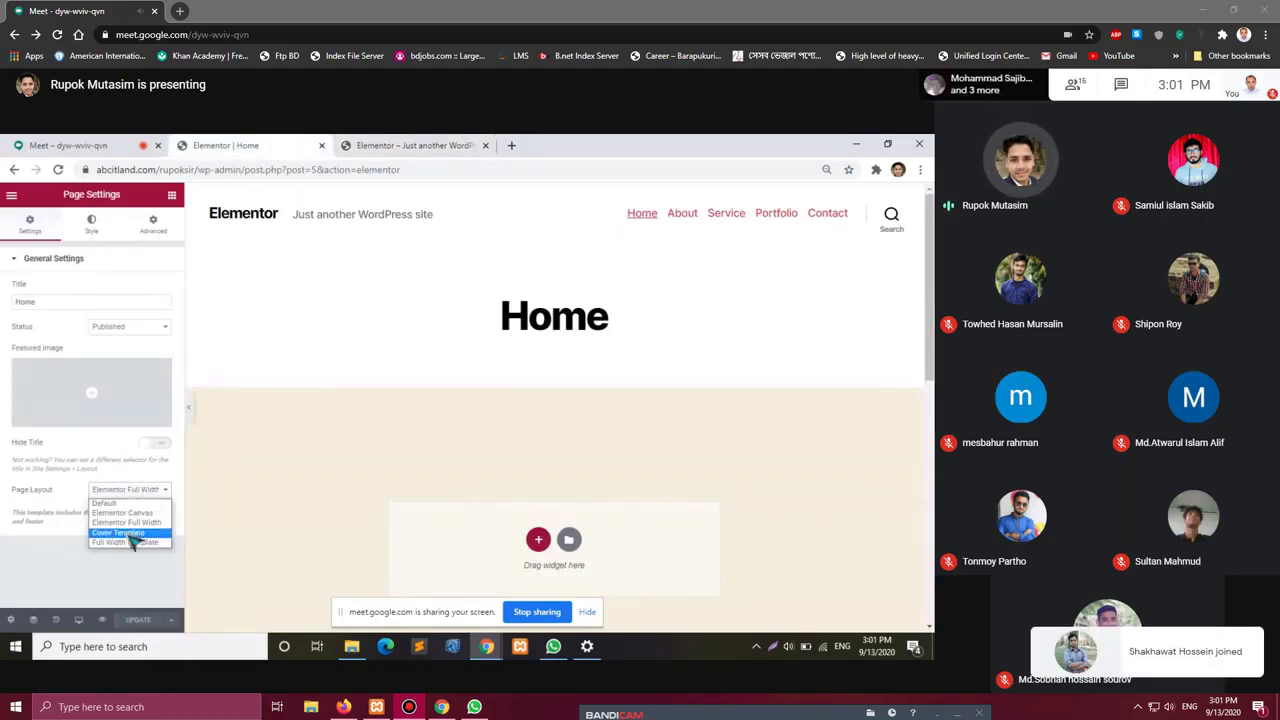
left_click(131, 542)
left_click(148, 621)
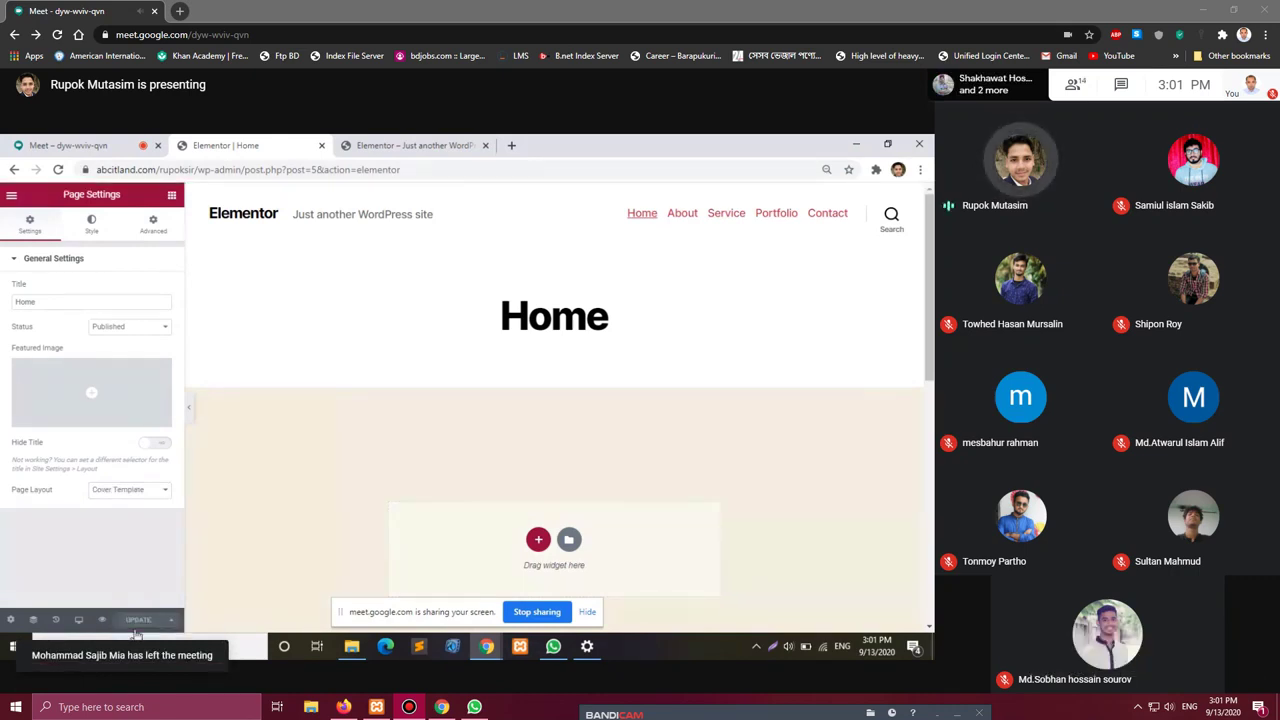
Reload the live front page and examine how the Cover Template layout displays the Home page.
left_click(418, 145)
left_click(58, 169)
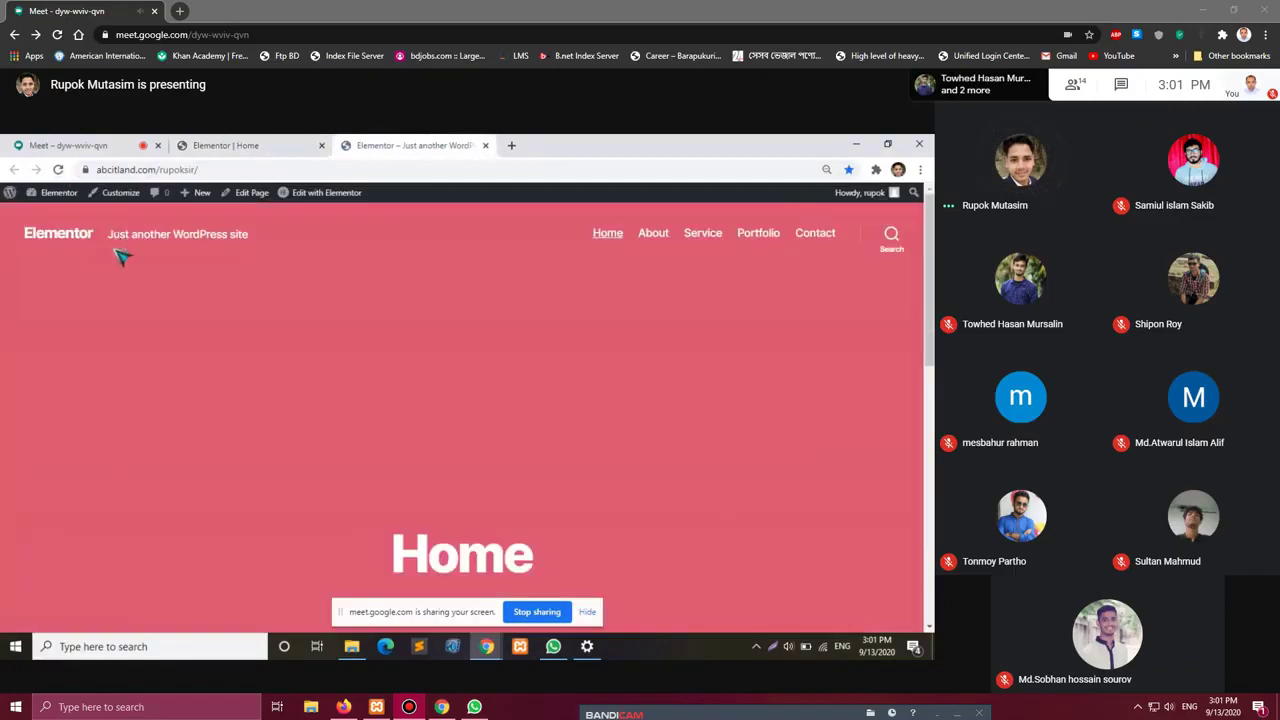
scroll(505, 395, "down", 10)
scroll(497, 388, "up", 10)
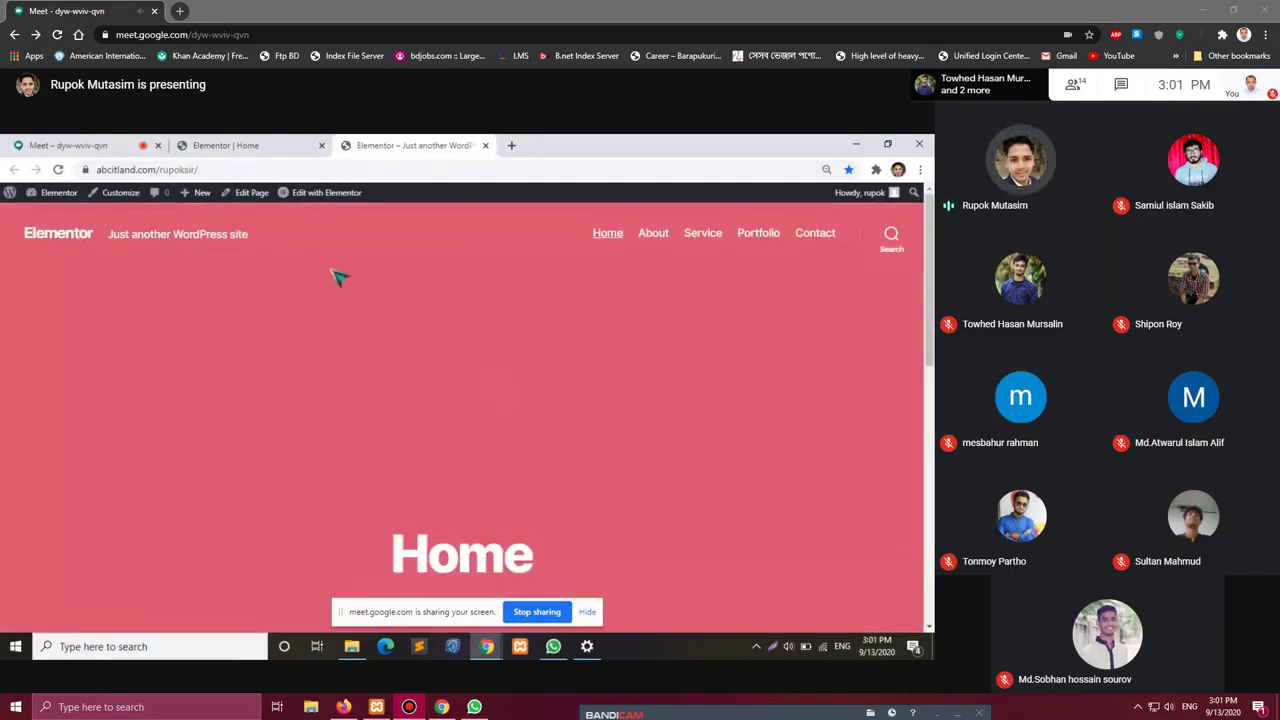
scroll(428, 340, "down", 2)
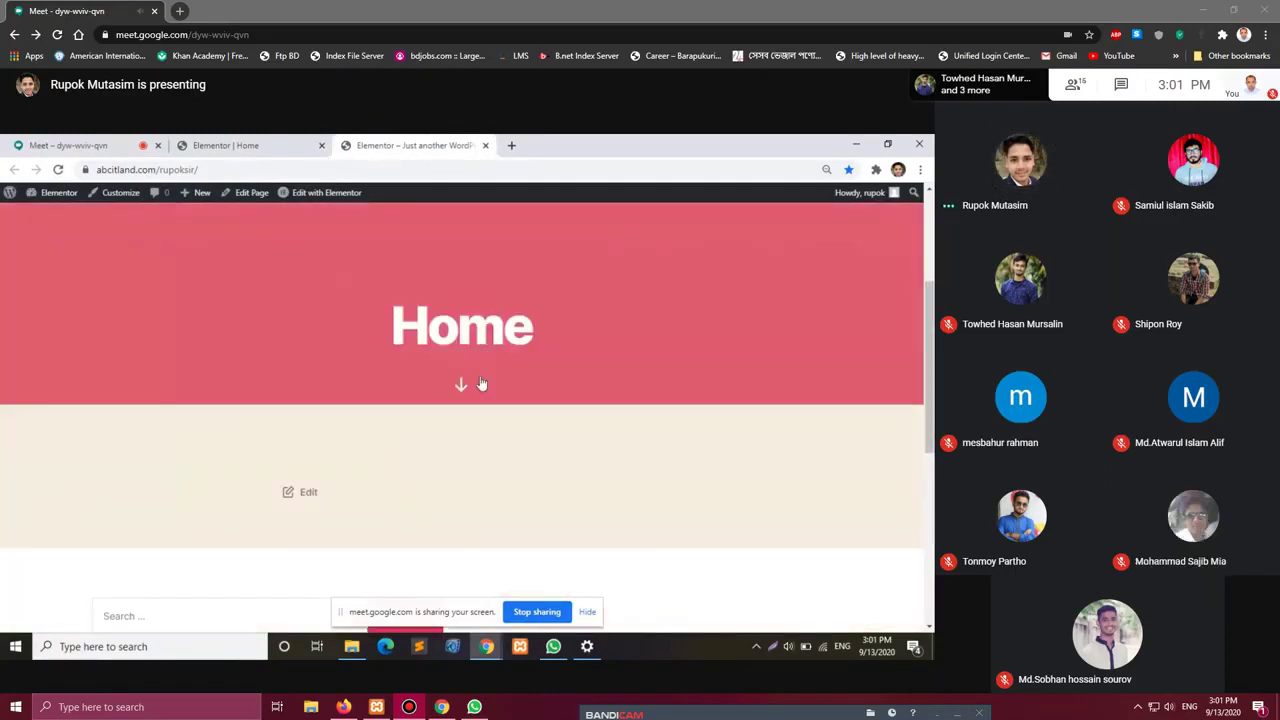
left_click(466, 388)
scroll(380, 338, "up", 2)
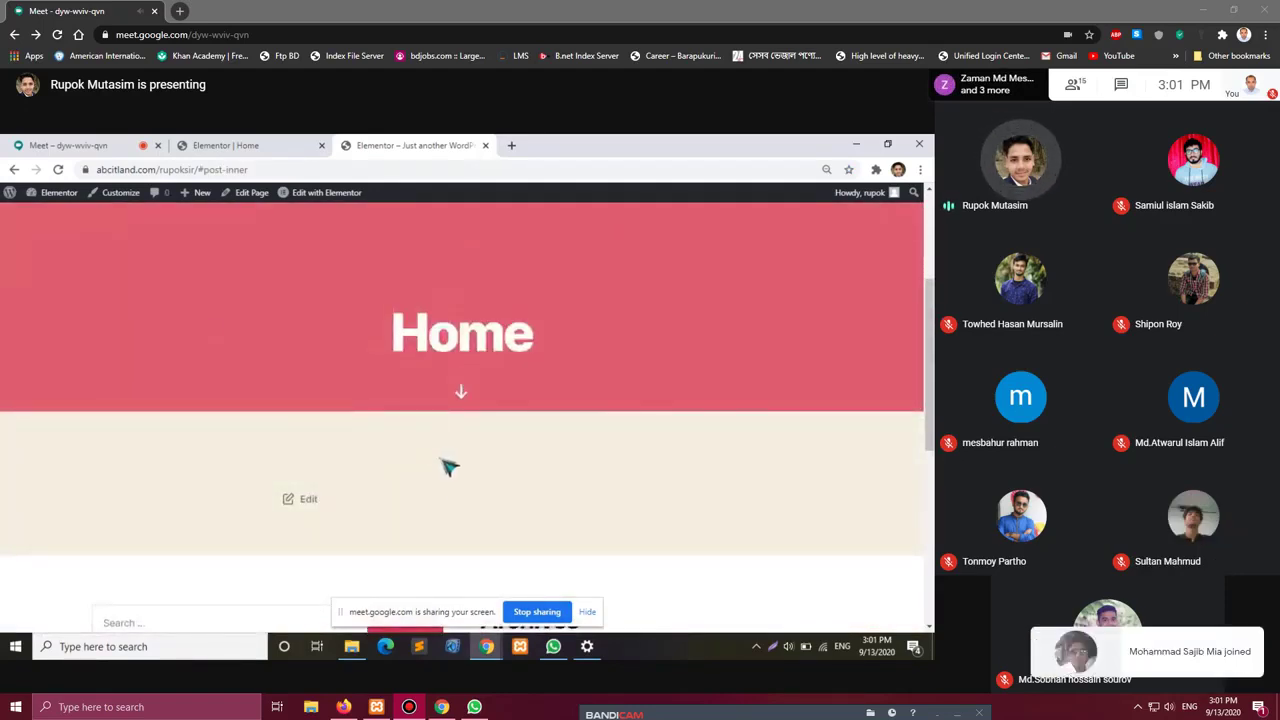
scroll(489, 486, "up", 2)
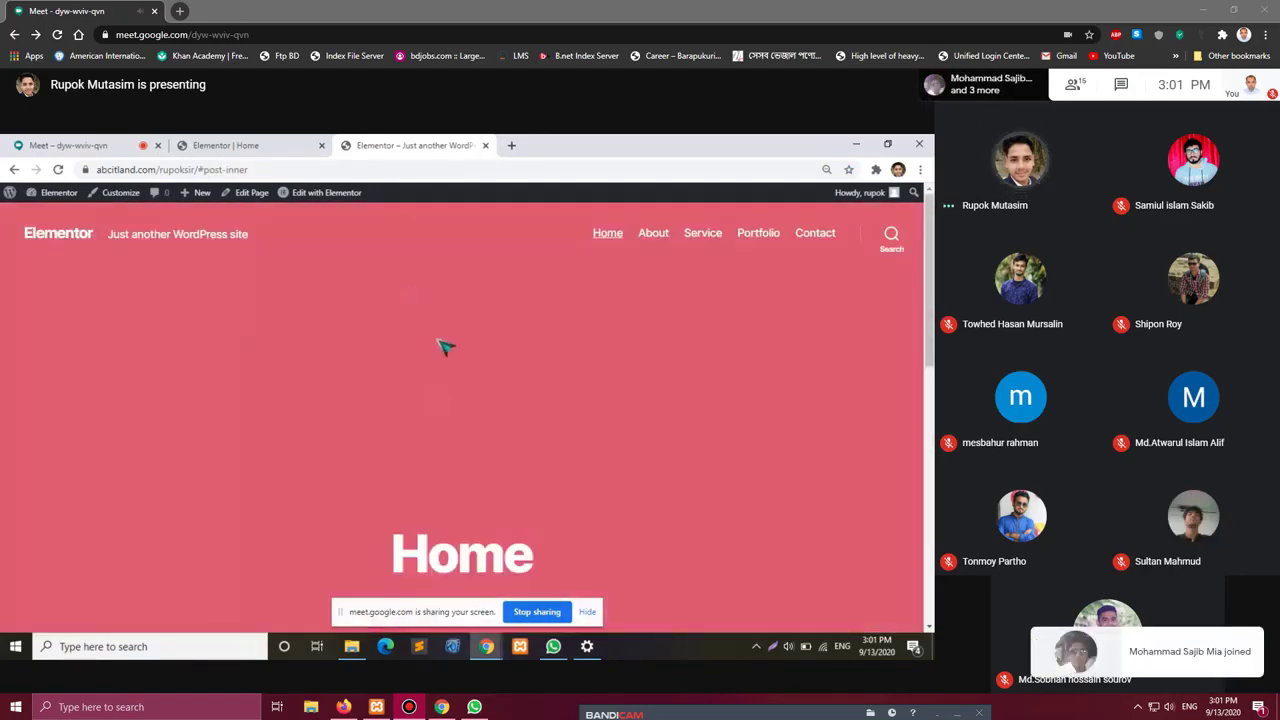
Change the Home page's layout to Full Width Template, update the page and reload the live front page.
left_click(248, 147)
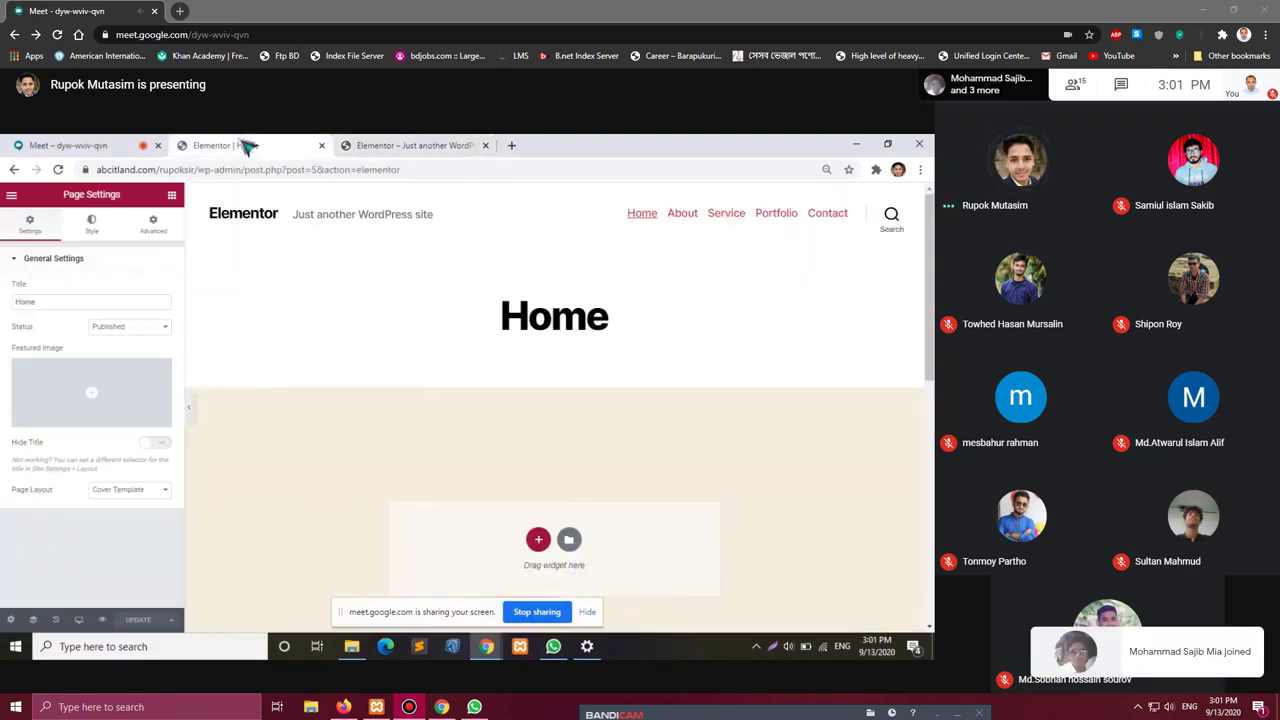
left_click(140, 490)
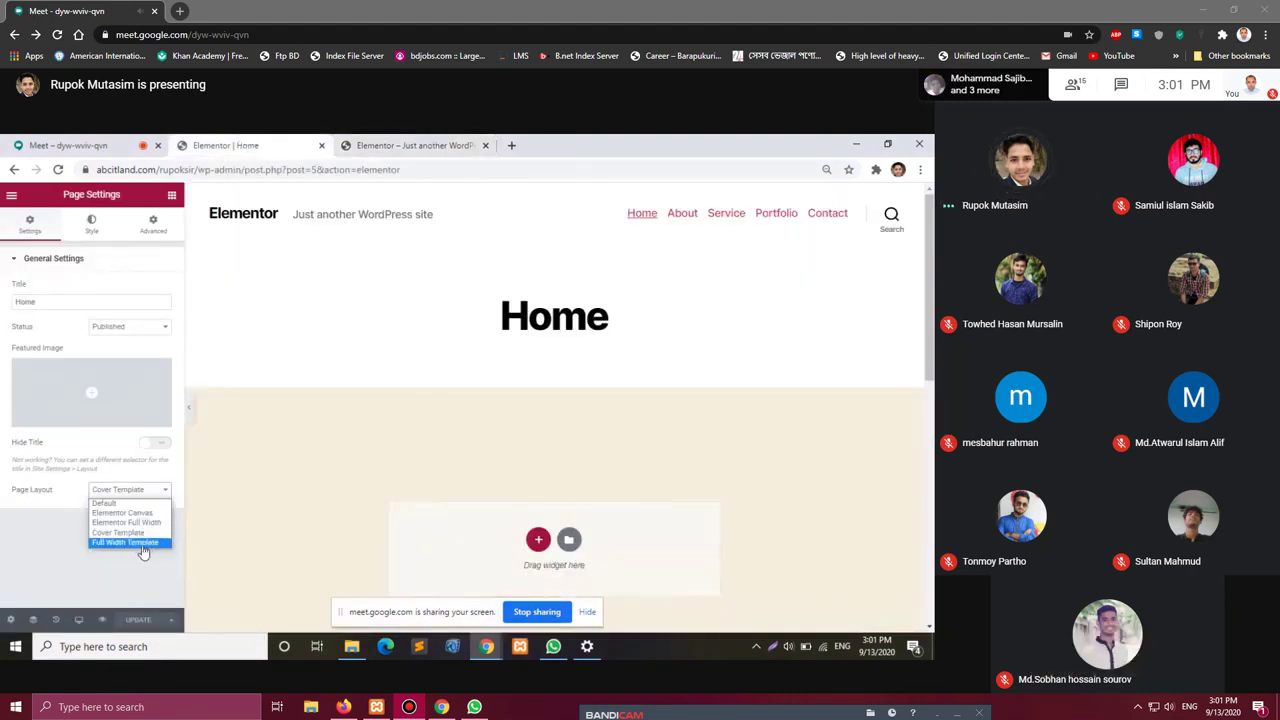
left_click(143, 543)
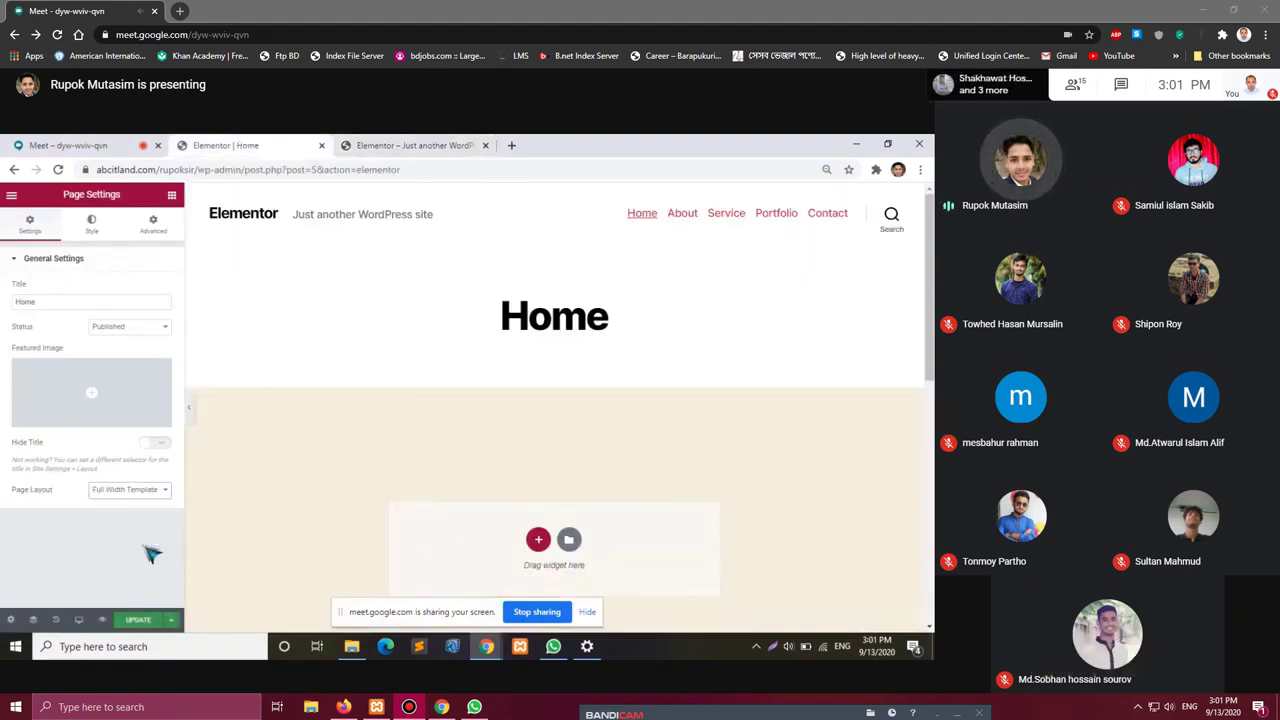
left_click(138, 621)
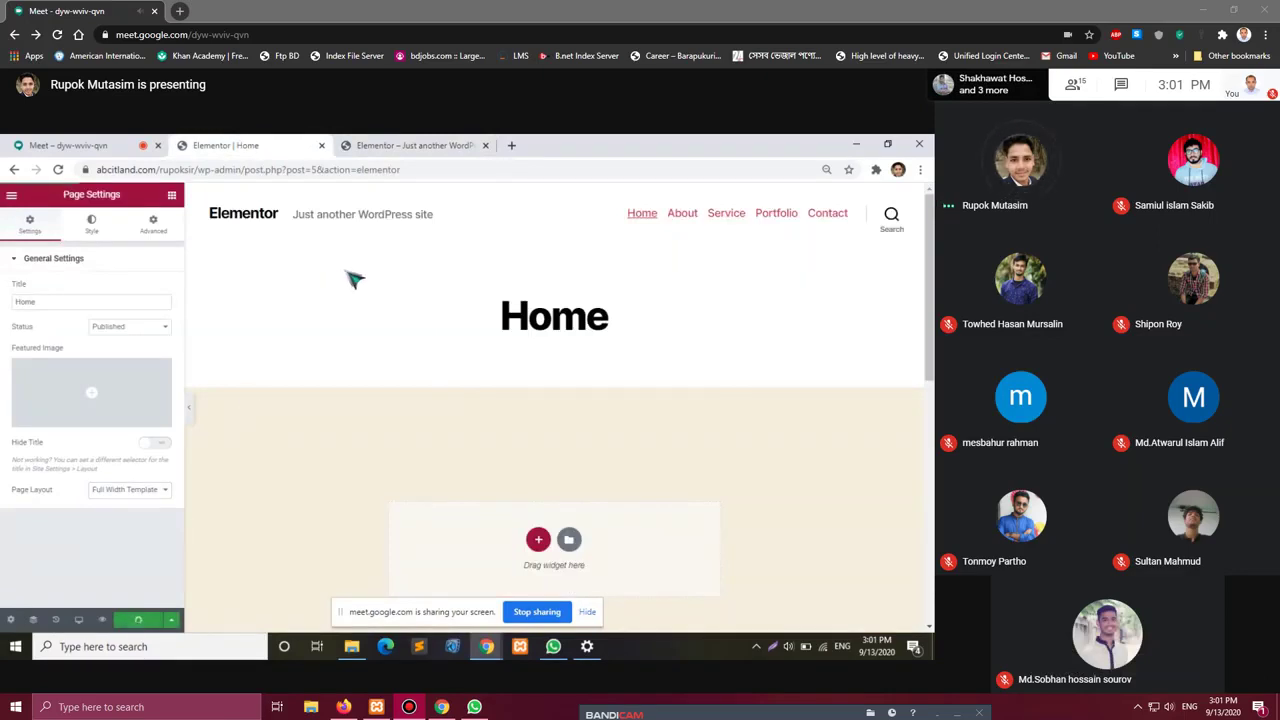
left_click(450, 145)
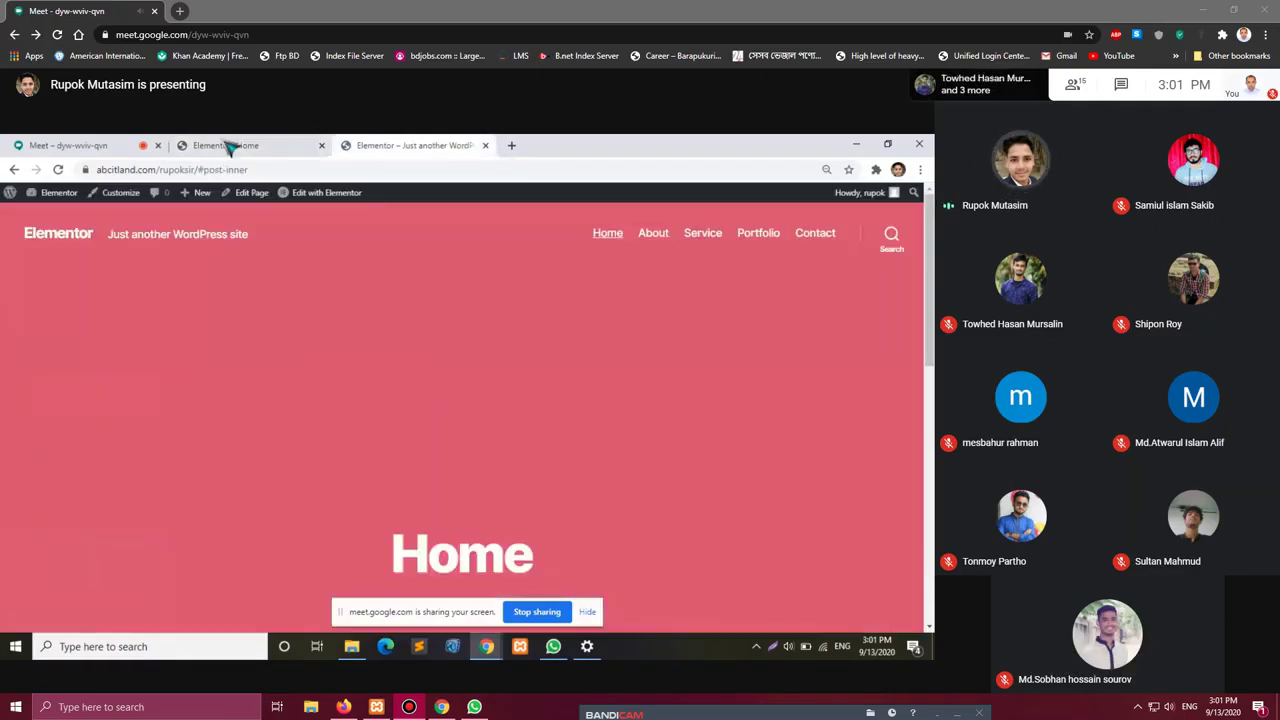
left_click(58, 170)
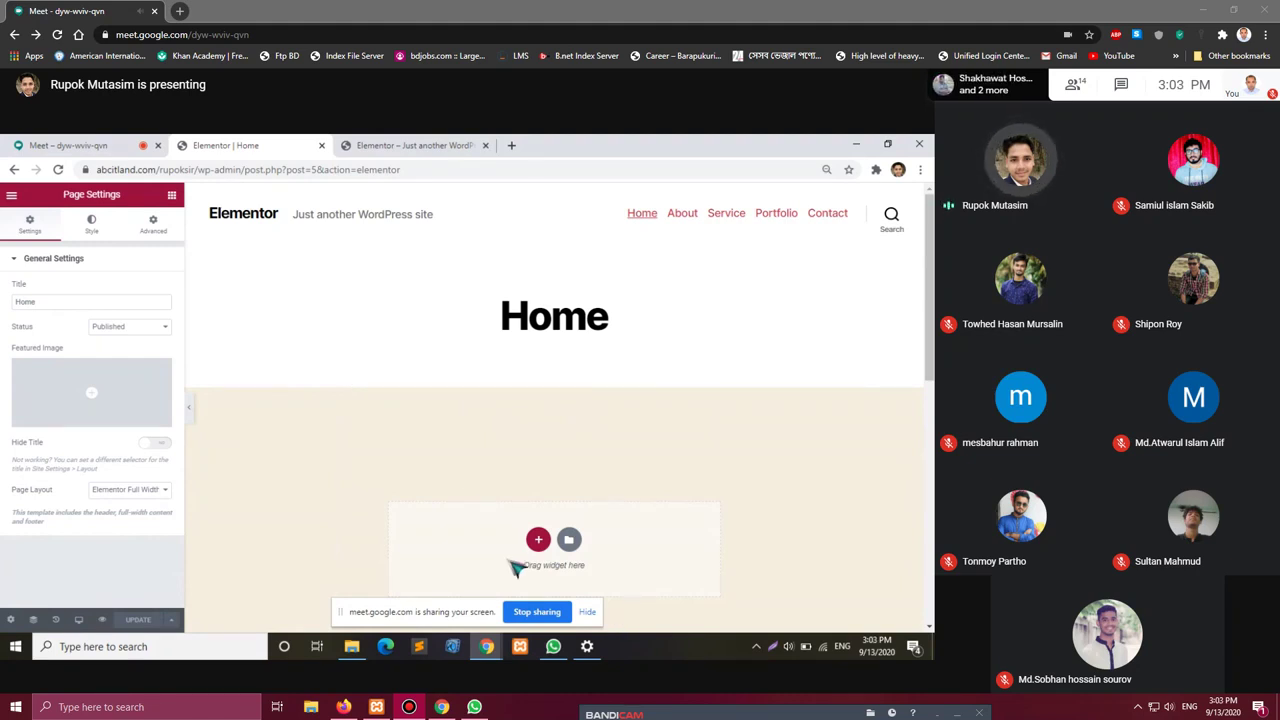
View the structure choices for a new section in the Home page's empty widget area and close the chooser.
scroll(531, 551, "down", 3)
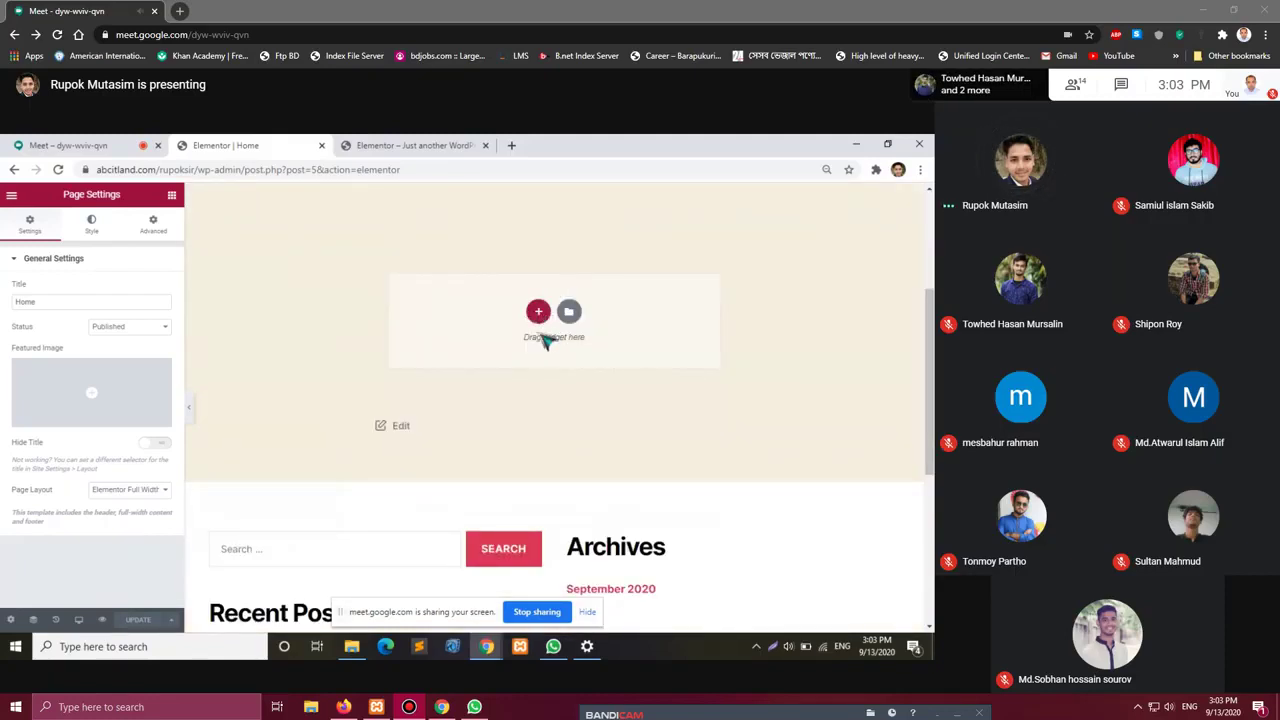
scroll(548, 340, "up", 1)
scroll(548, 345, "up", 2)
scroll(560, 386, "down", 3)
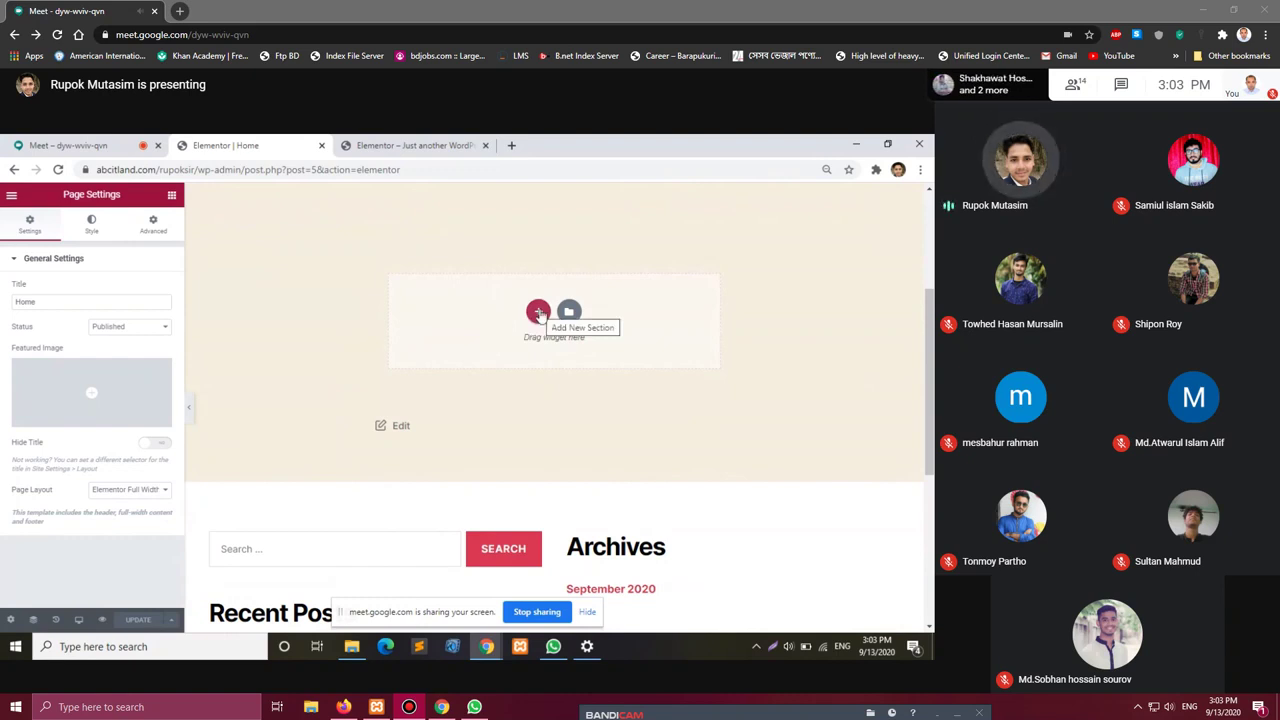
left_click(538, 312)
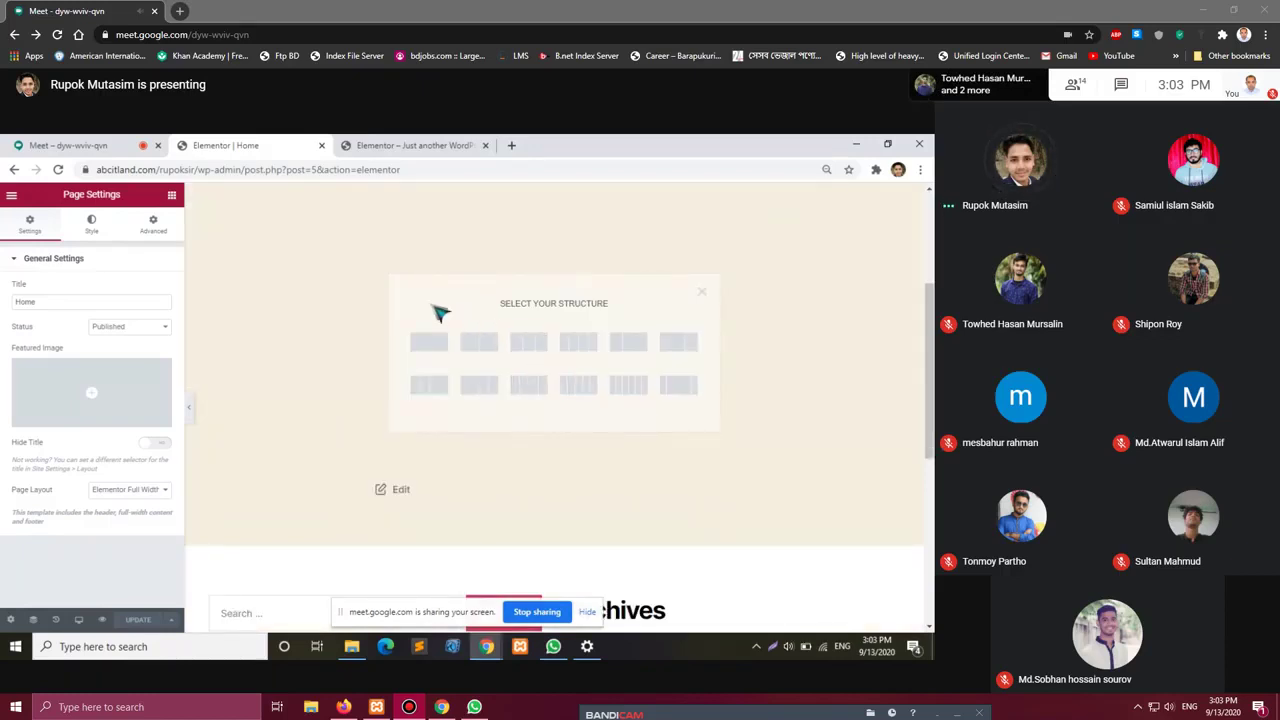
scroll(563, 338, "up", 3)
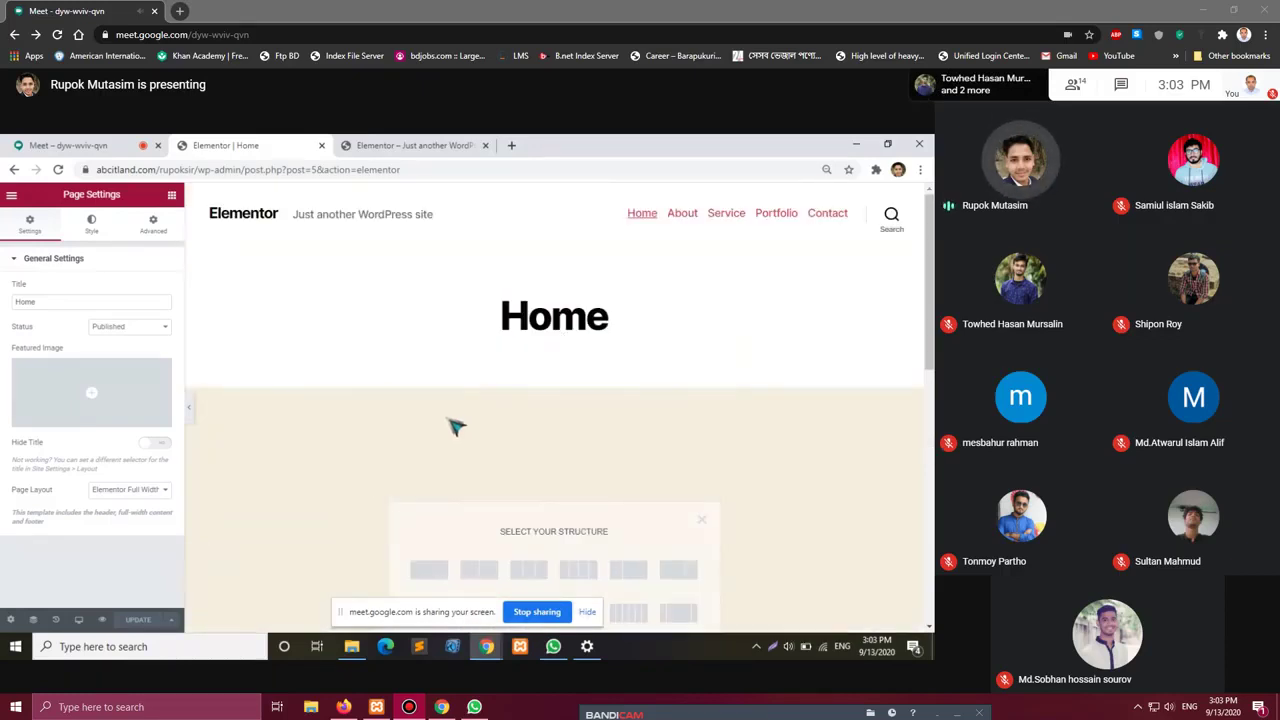
scroll(493, 293, "down", 3)
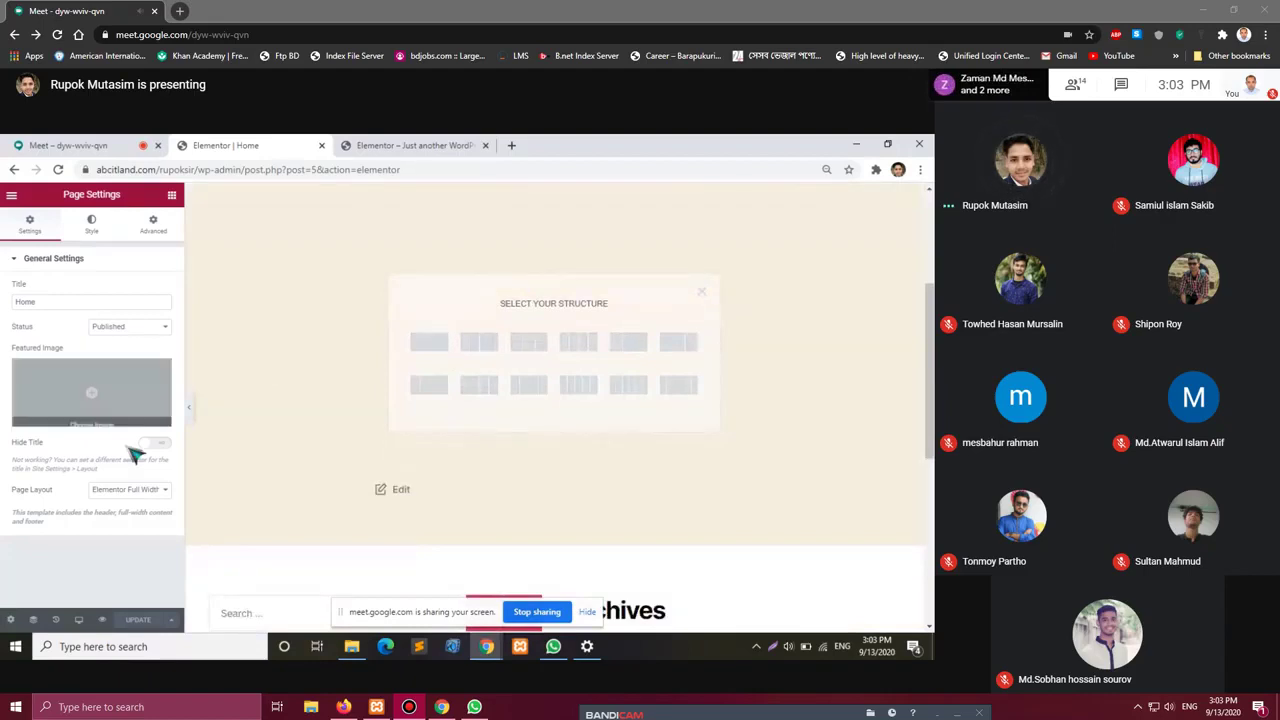
left_click(152, 492)
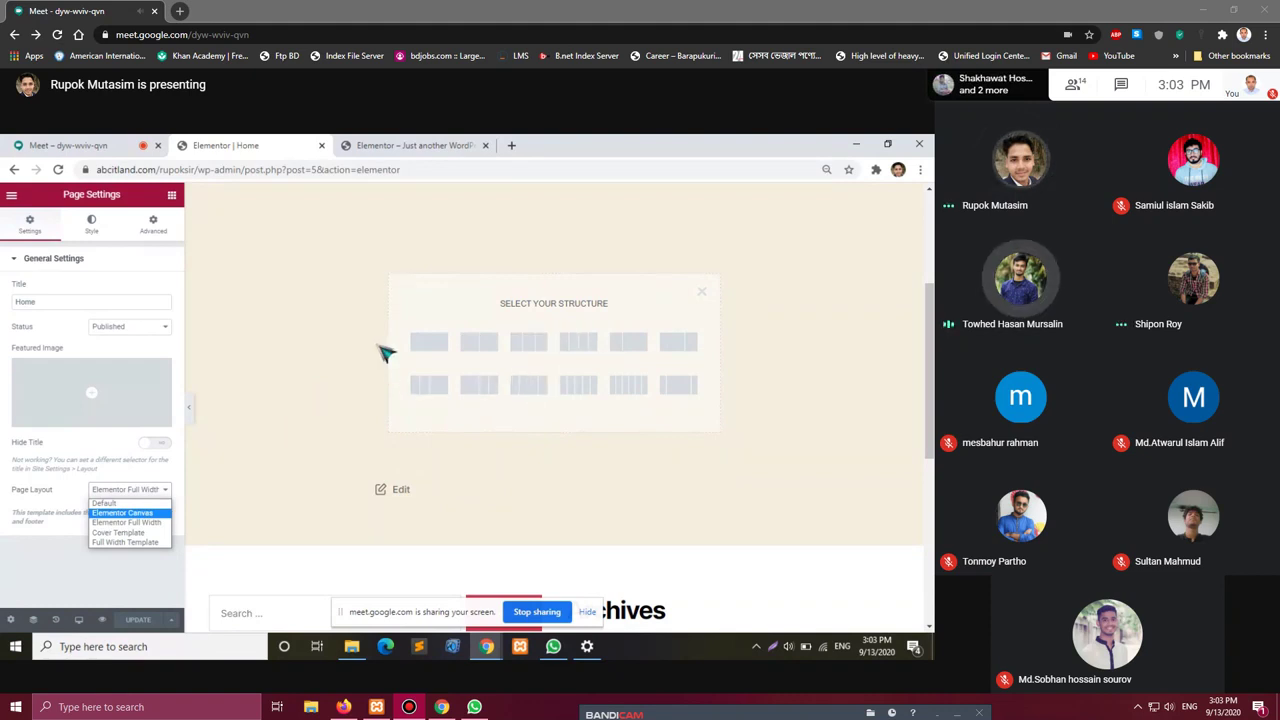
left_click(700, 316)
left_click(701, 292)
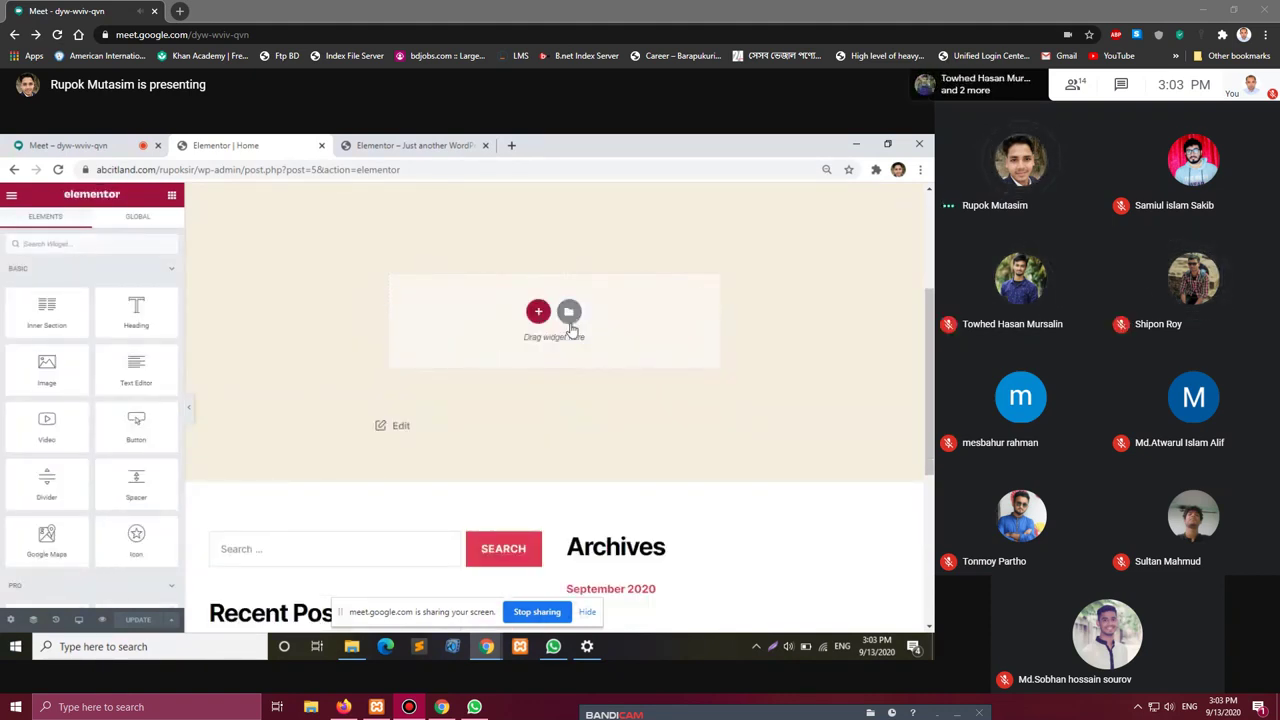
Open the Elementor template library from the Home page's empty section and browse the available page templates.
scroll(534, 363, "up", 3)
scroll(611, 389, "down", 3)
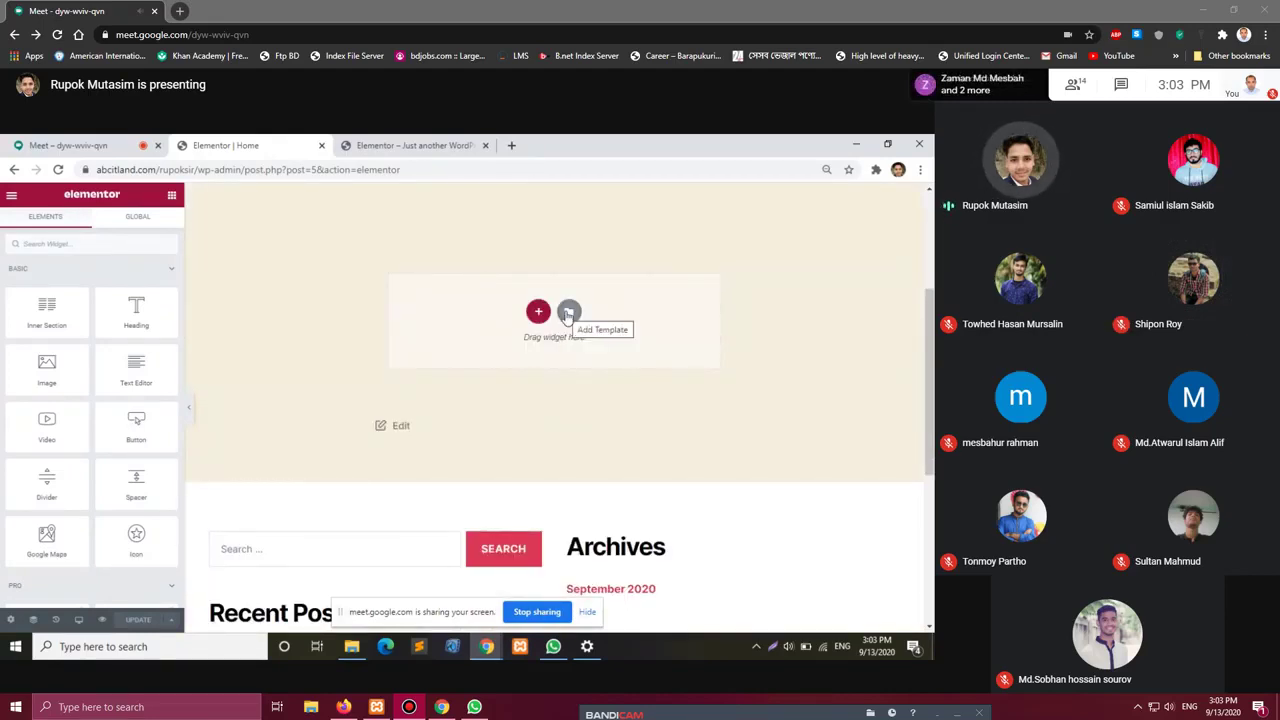
left_click(569, 312)
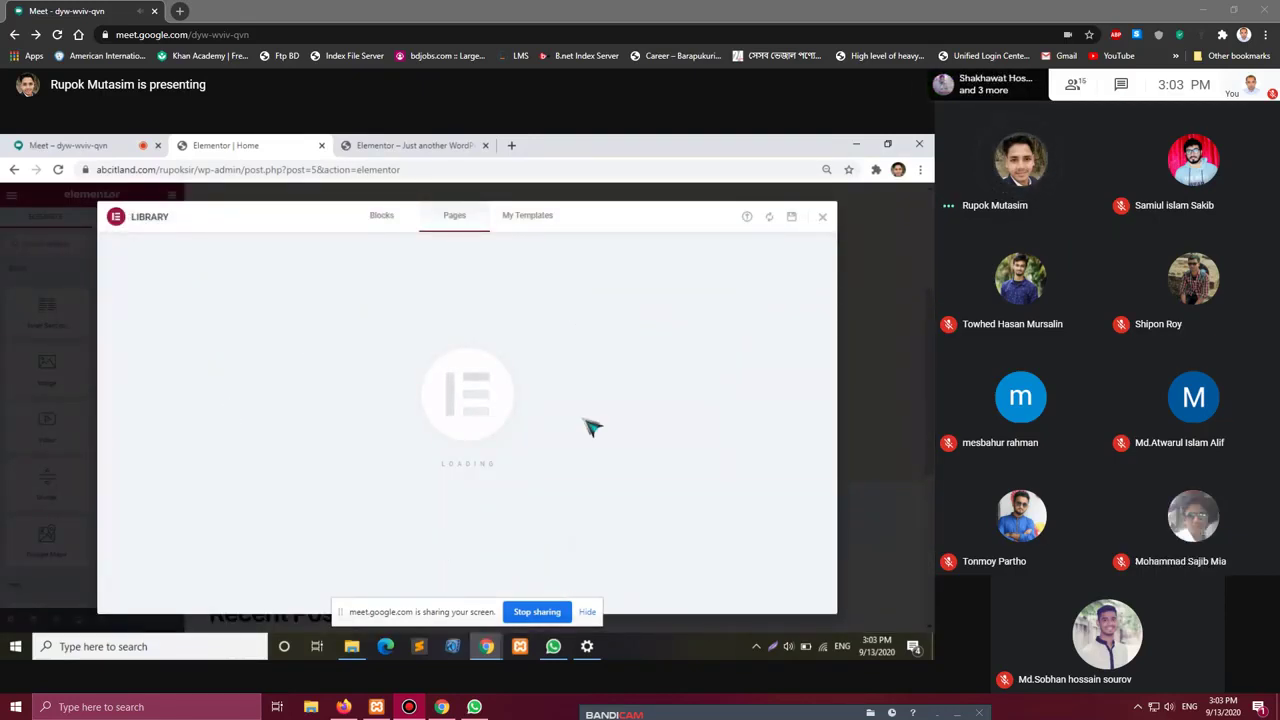
scroll(468, 495, "down", 5)
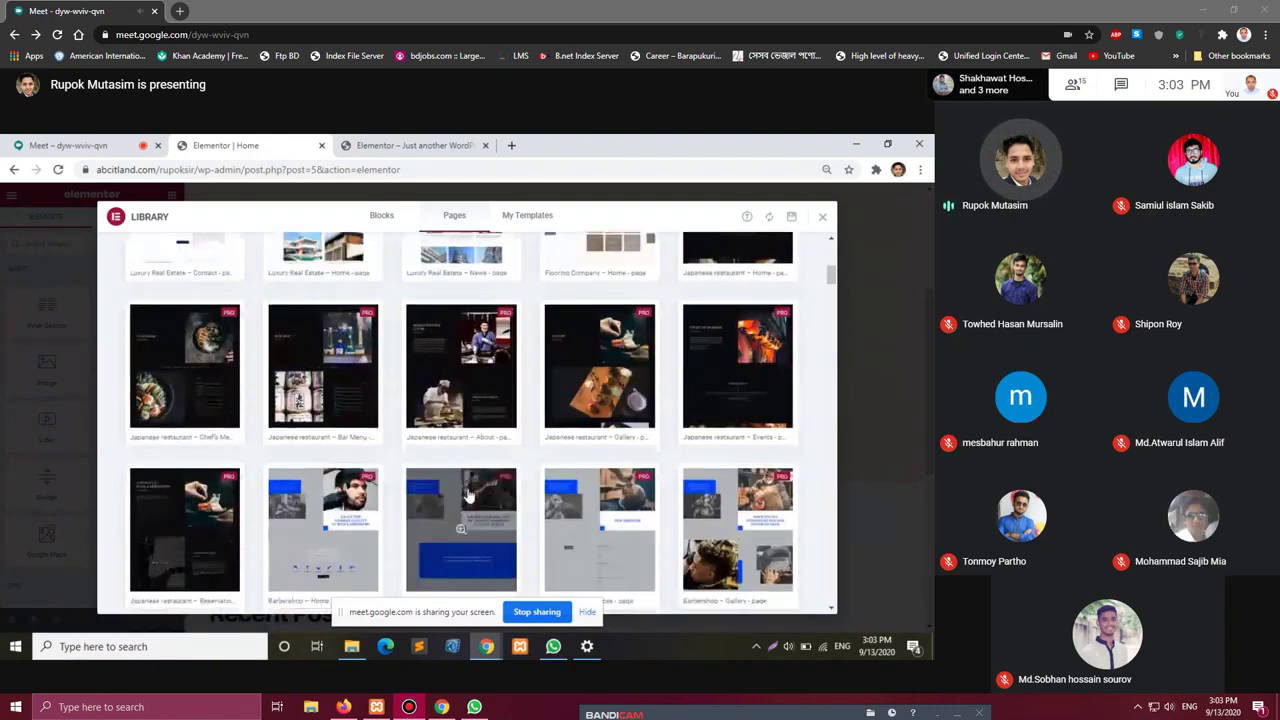
scroll(468, 495, "down", 10)
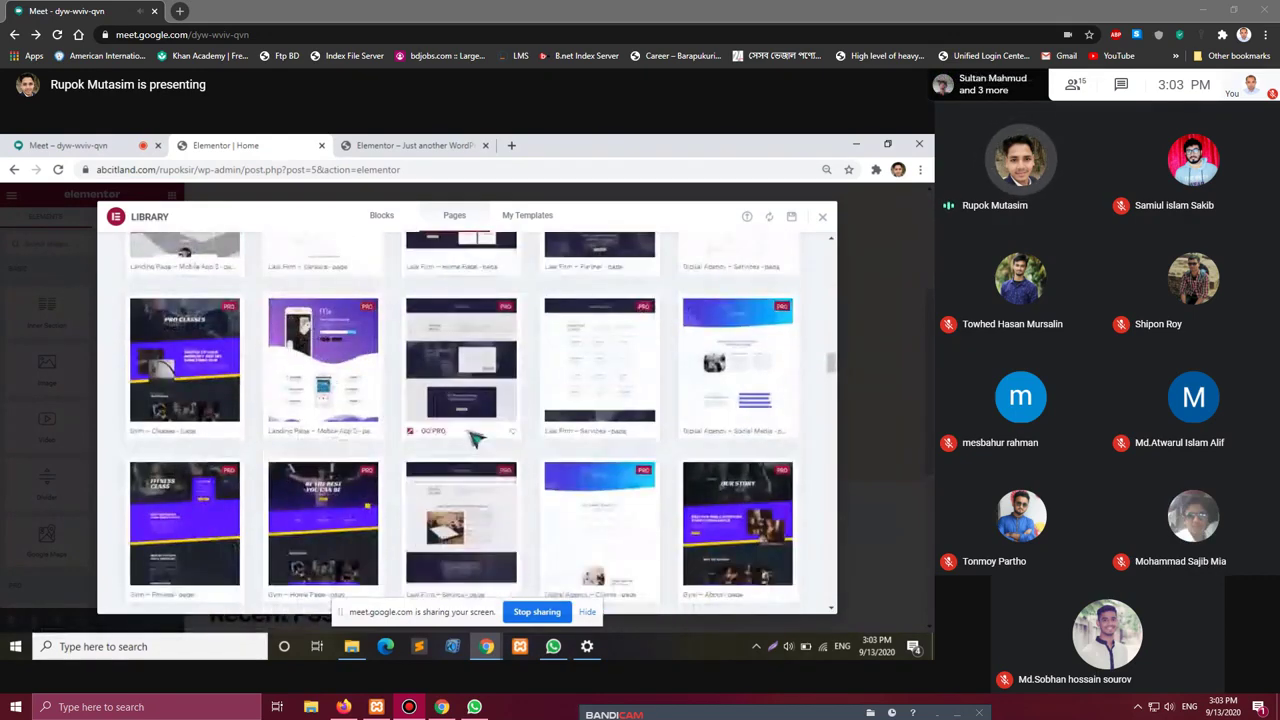
scroll(475, 440, "down", 10)
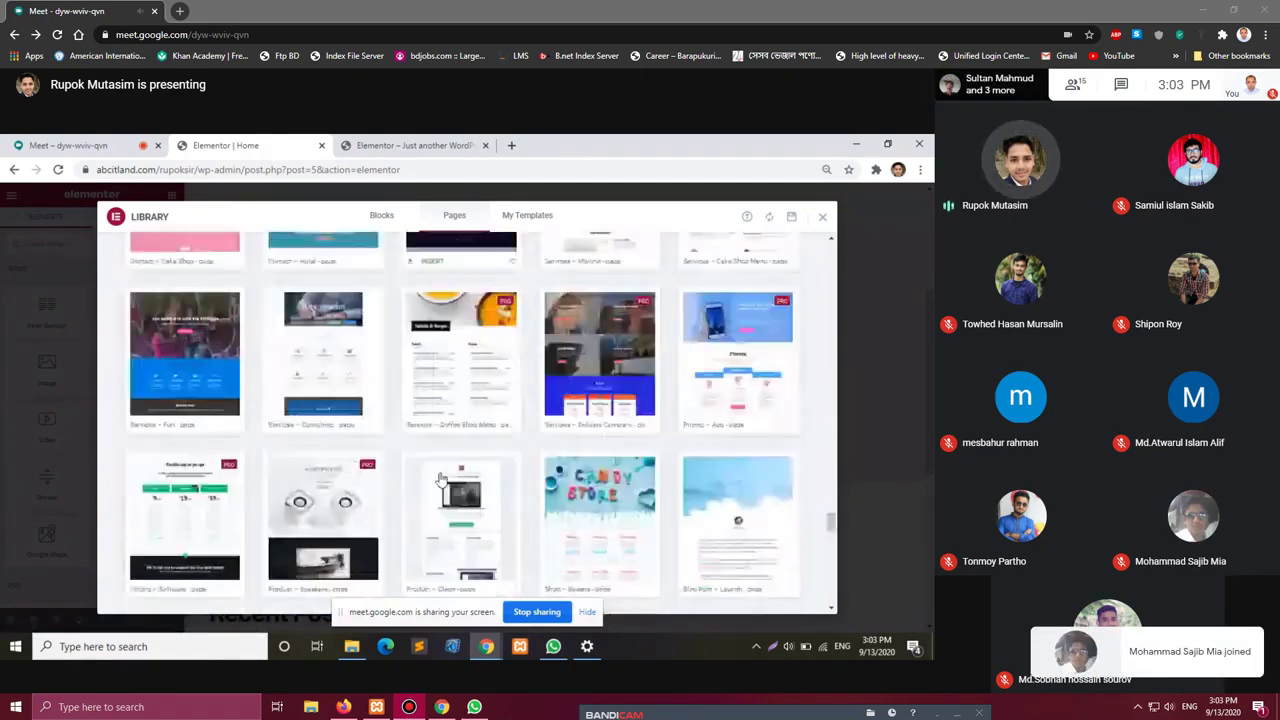
scroll(440, 480, "down", 5)
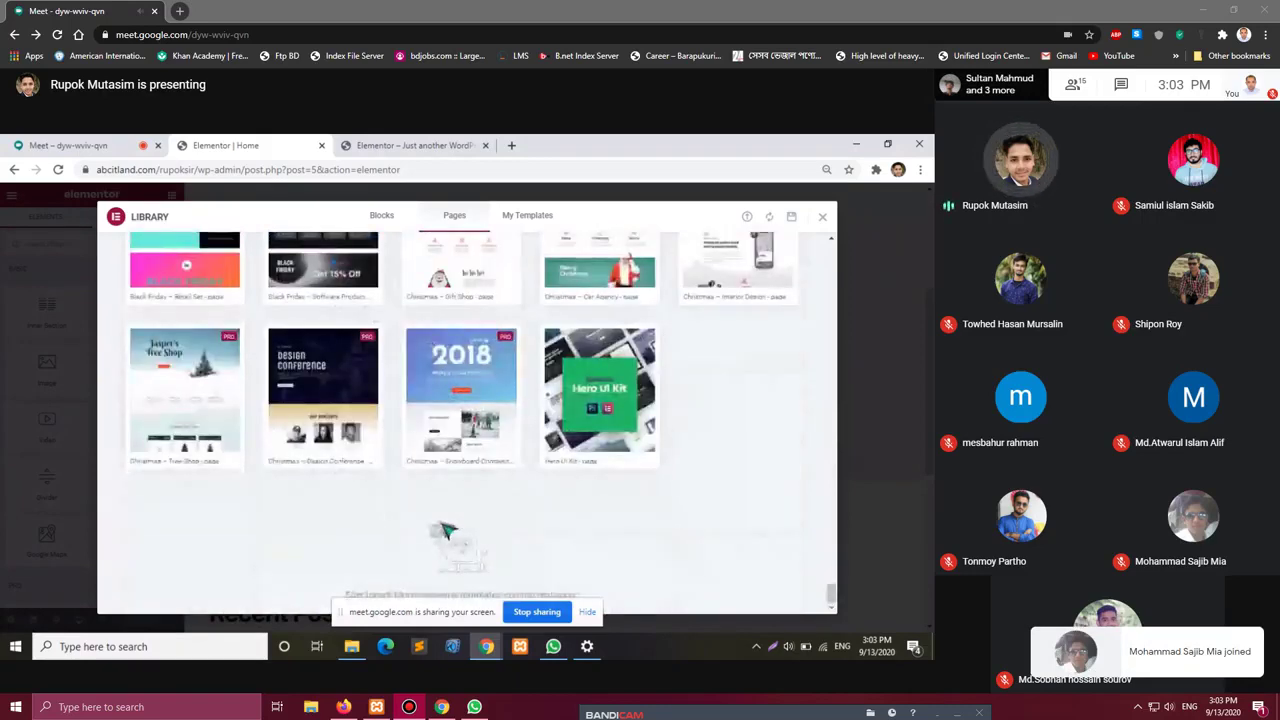
scroll(445, 525, "down", 10)
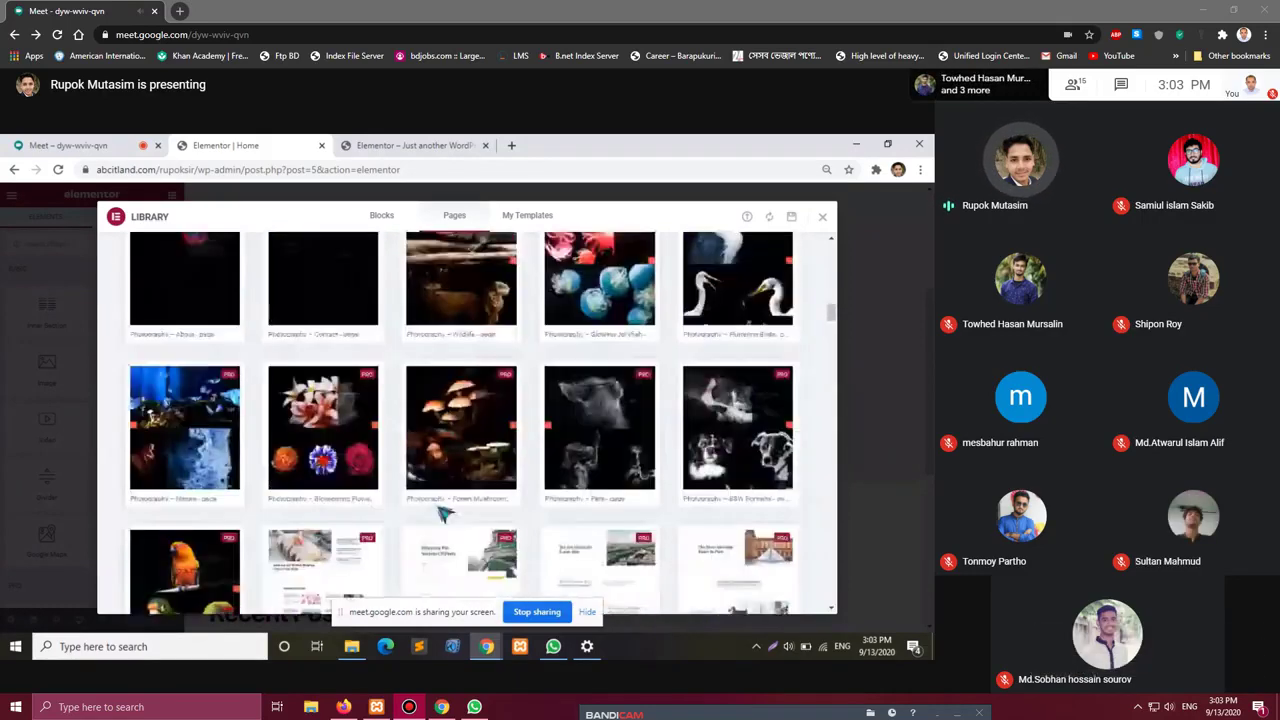
scroll(450, 512, "up", 20)
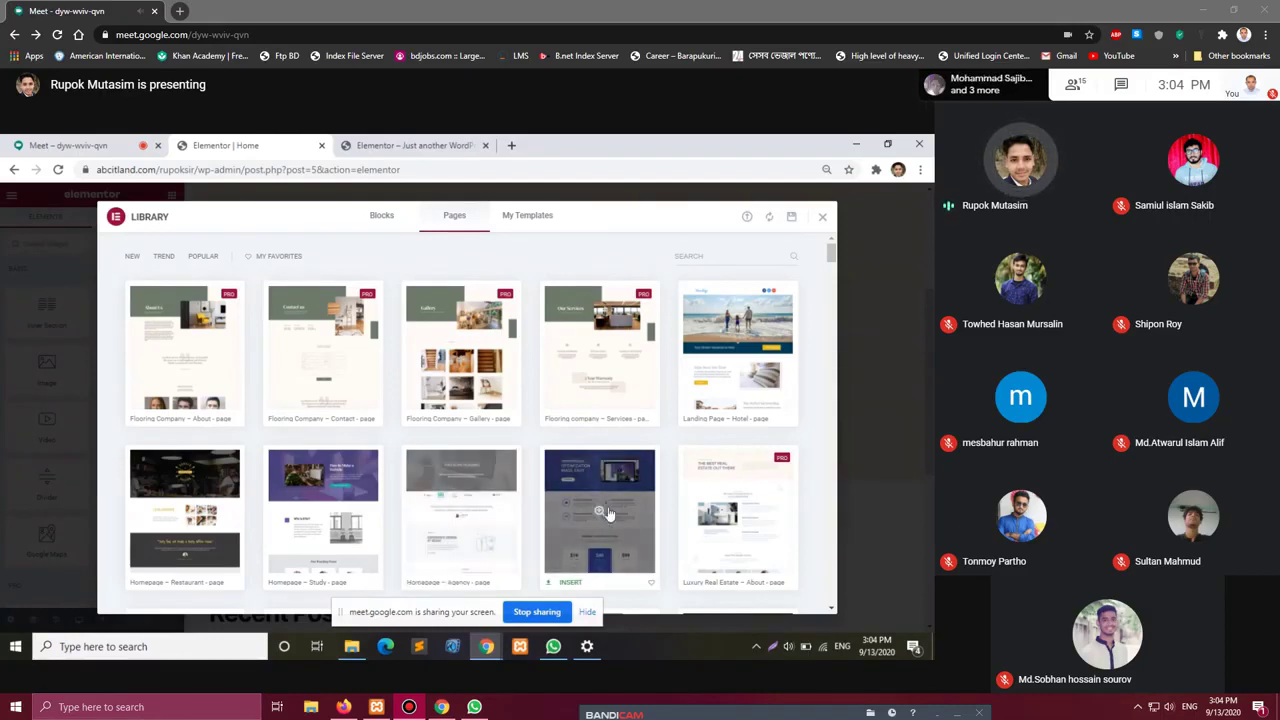
Hide the screen-sharing notice, search the library's page templates for "Home" and look through the matching designs.
left_click(587, 611)
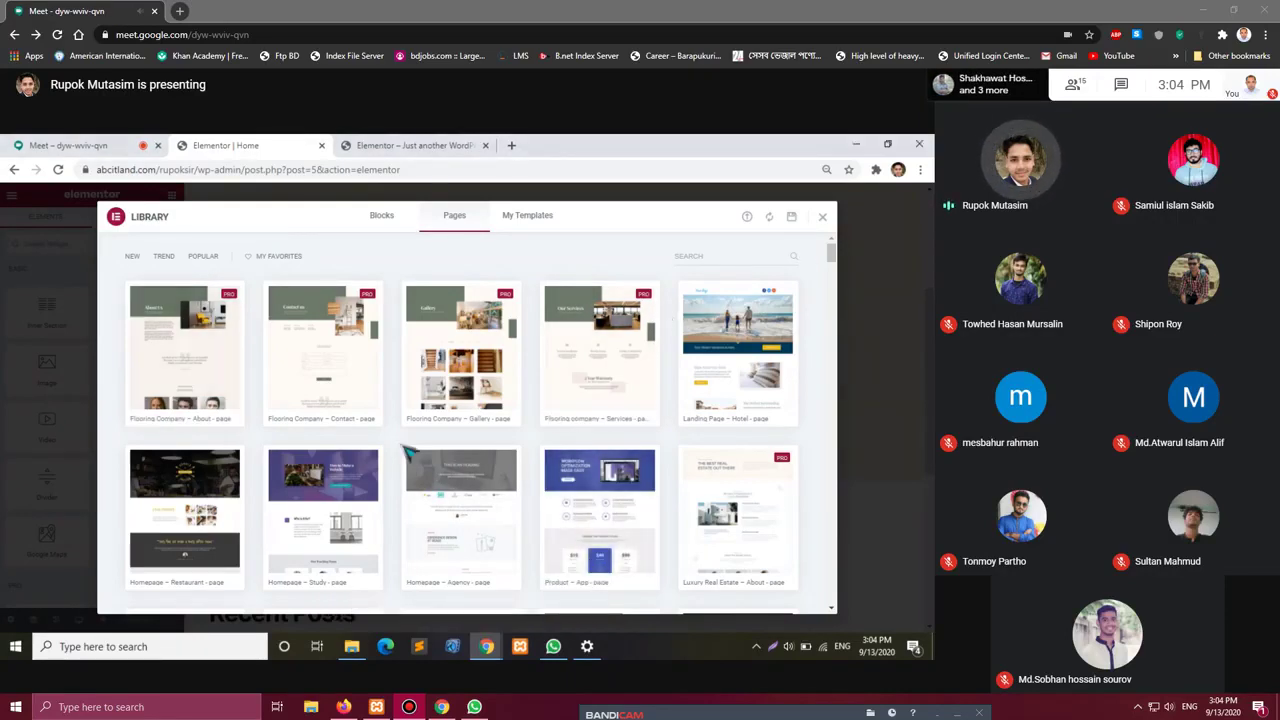
scroll(410, 452, "down", 2)
scroll(423, 449, "up", 2)
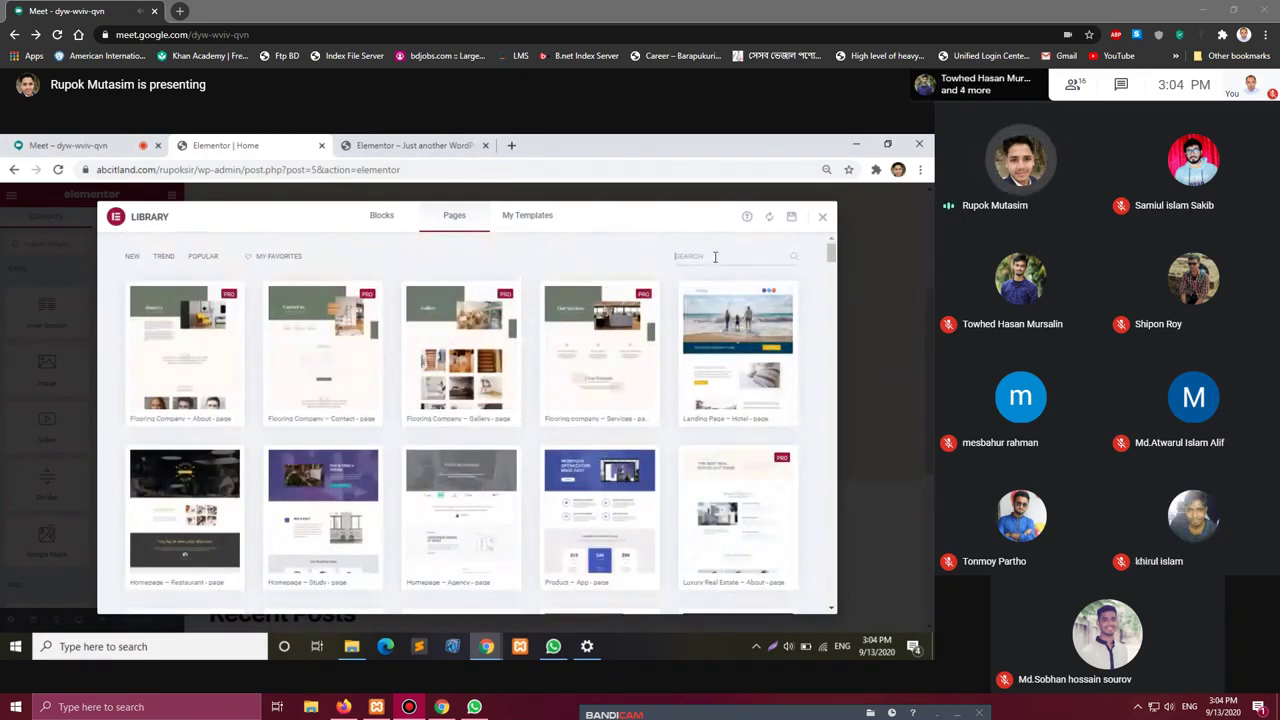
type("Home")
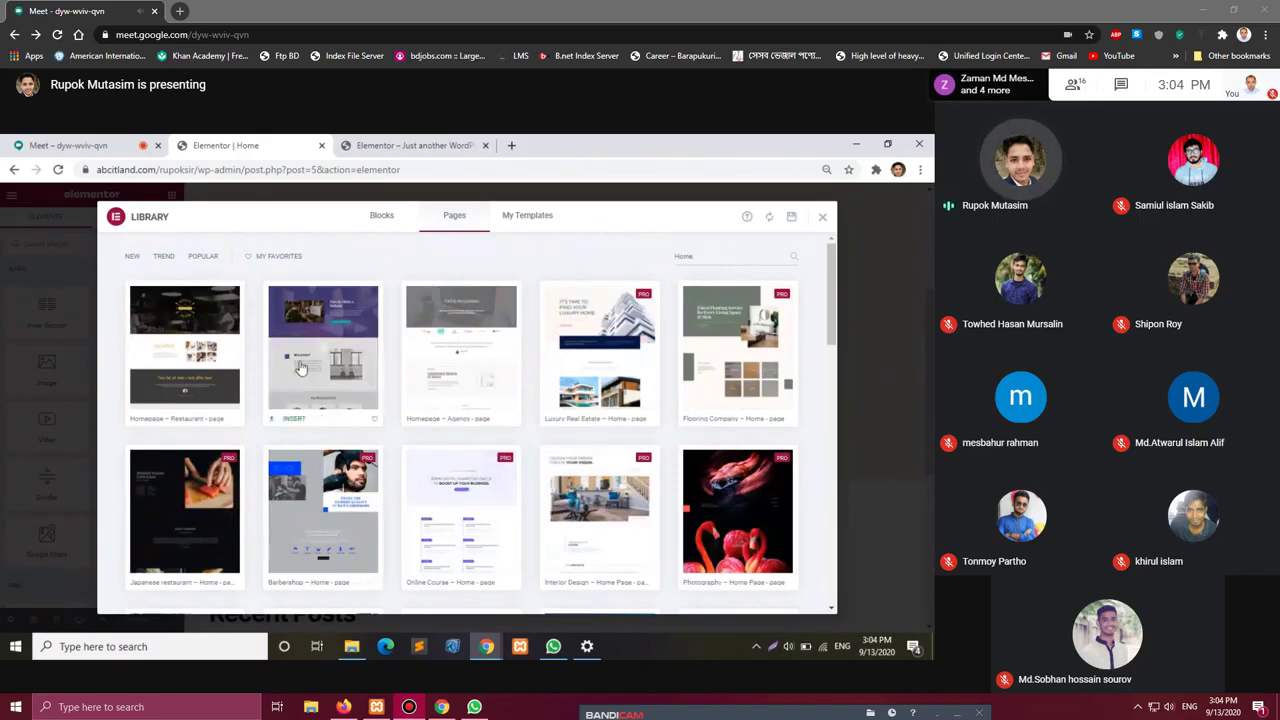
scroll(427, 338, "down", 5)
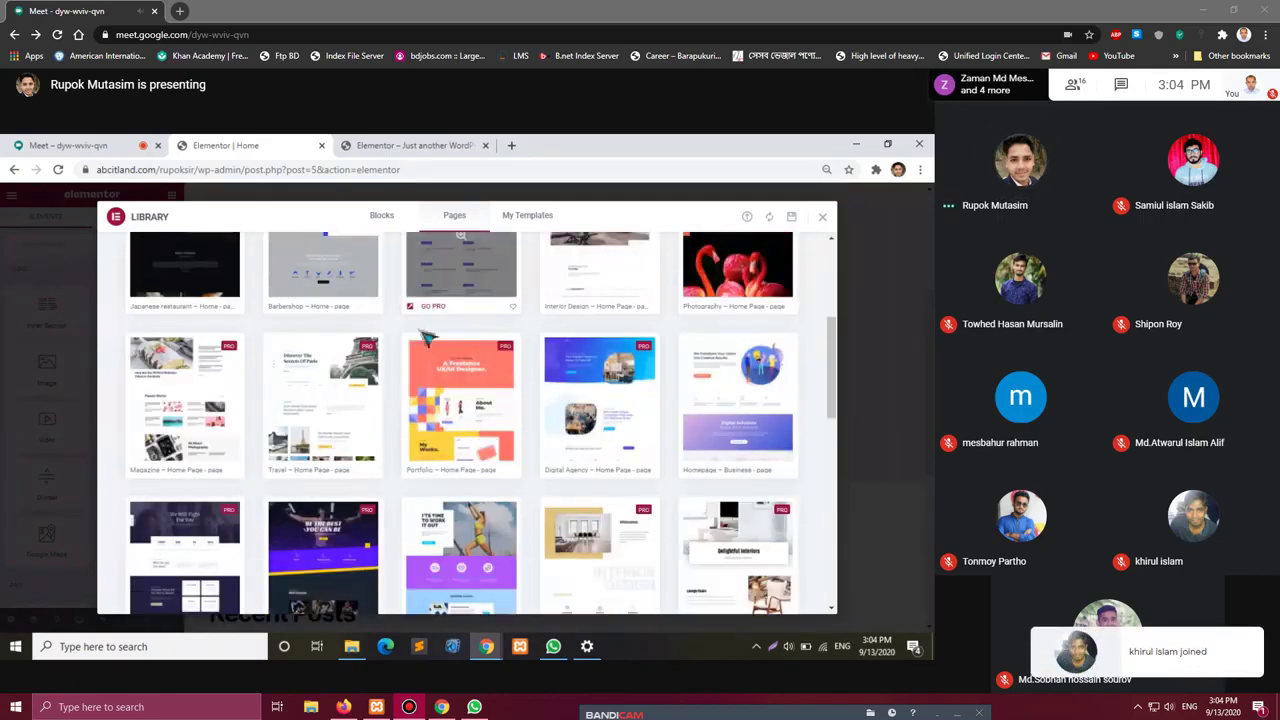
scroll(427, 338, "up", 5)
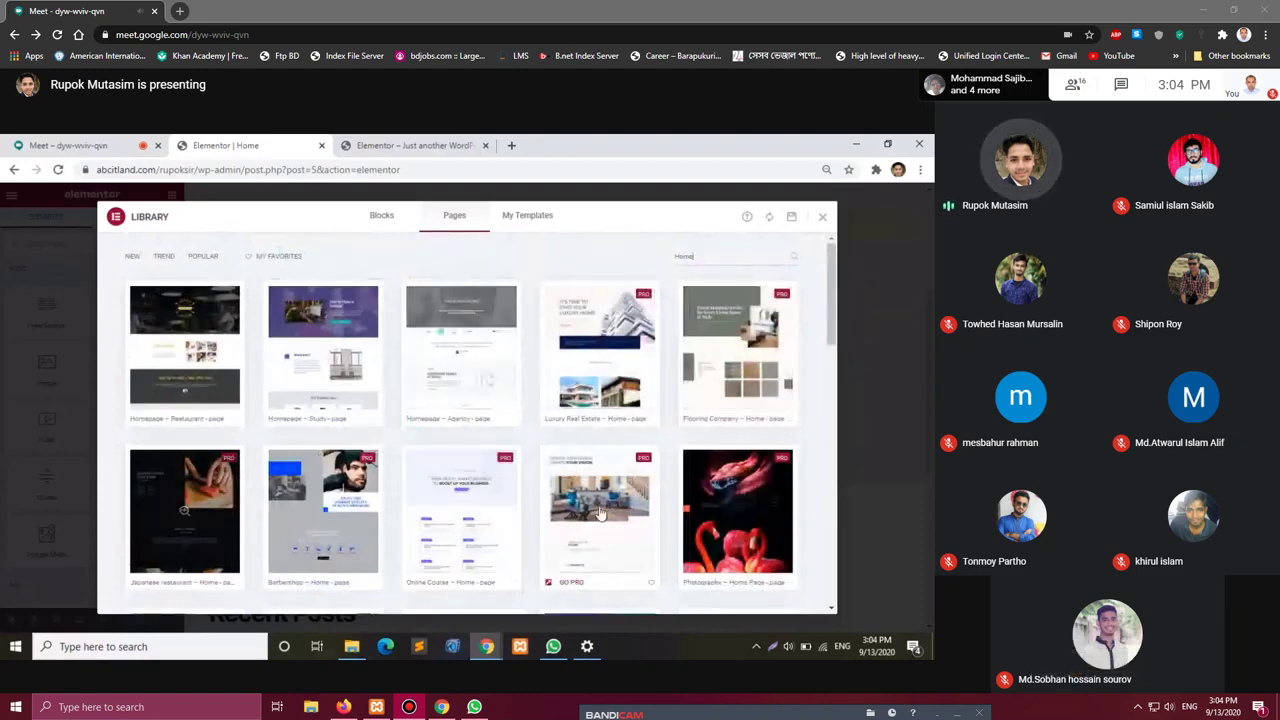
scroll(671, 509, "down", 3)
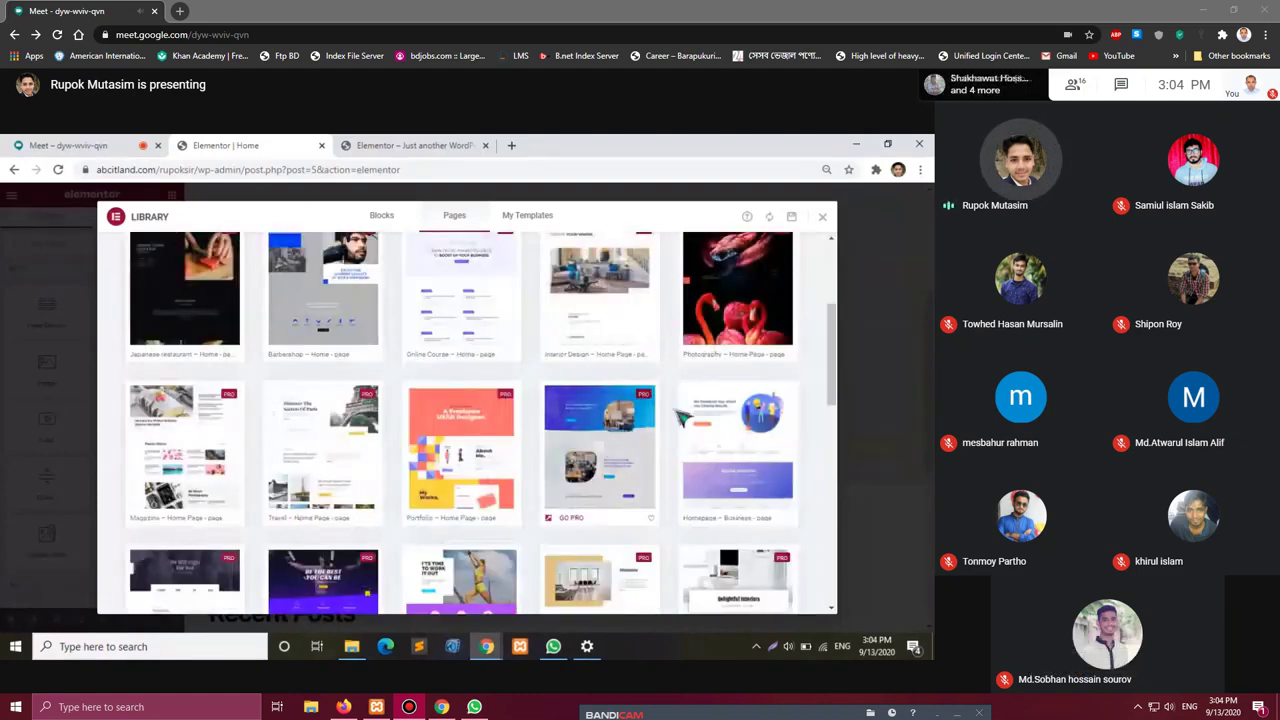
scroll(547, 447, "down", 3)
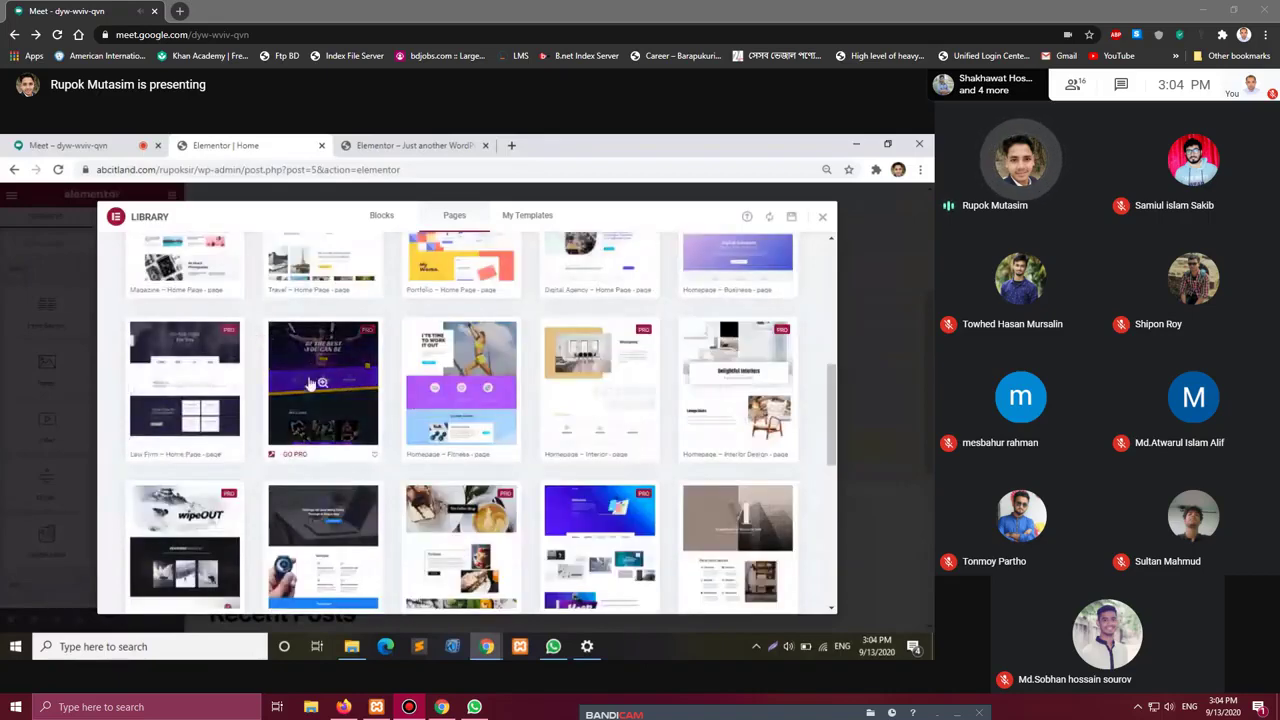
scroll(310, 383, "down", 3)
scroll(655, 383, "down", 1)
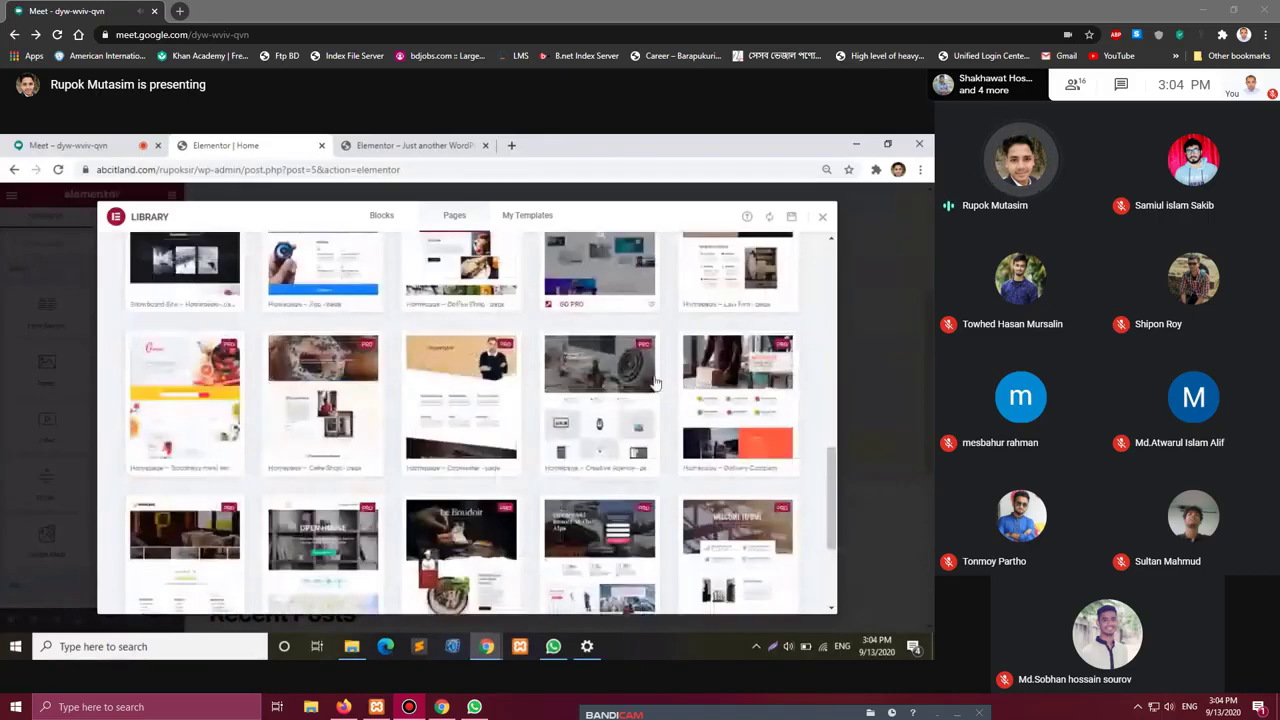
scroll(655, 383, "down", 2)
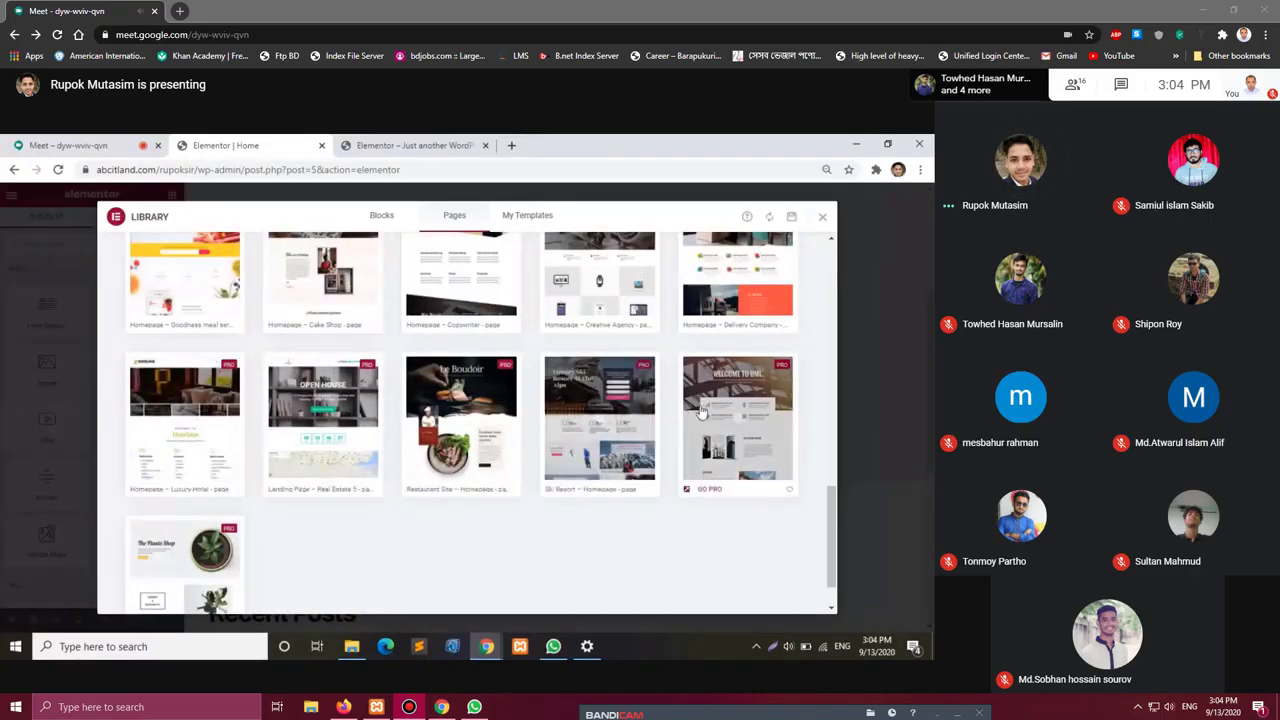
Look through the remaining Home designs in the template library and glance at the live front page.
scroll(440, 435, "down", 1)
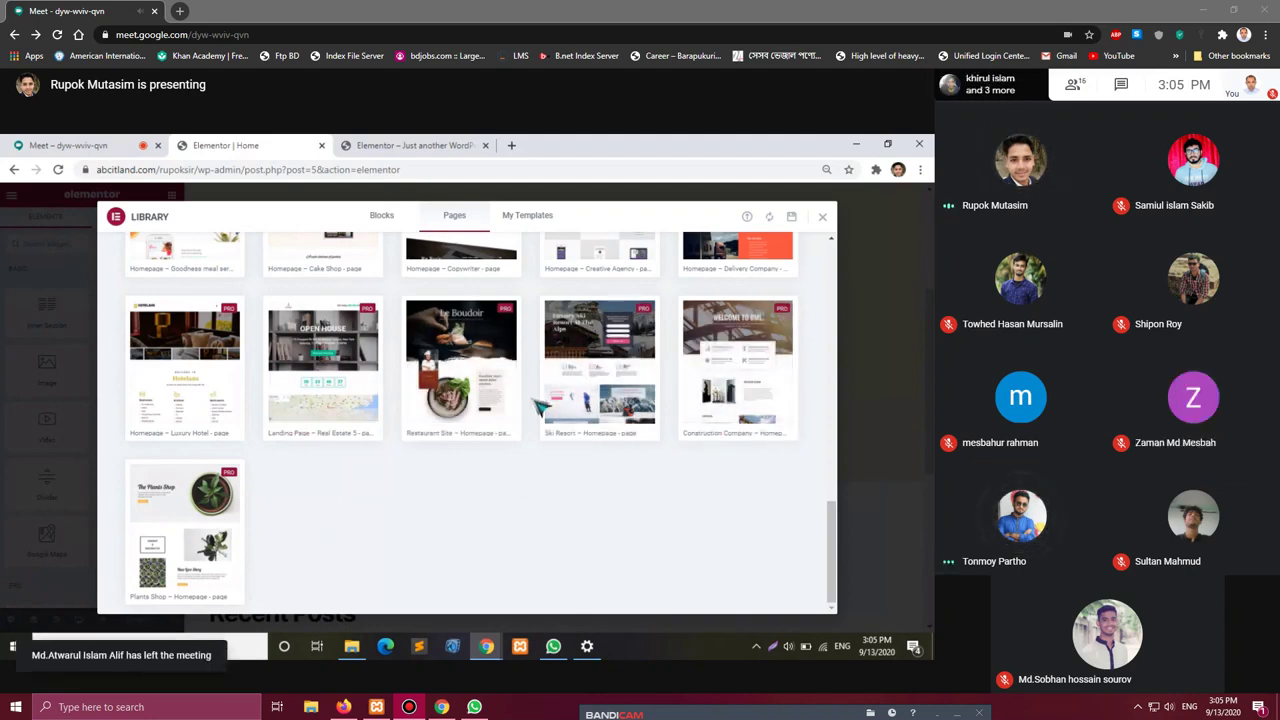
scroll(540, 405, "up", 10)
left_click(410, 145)
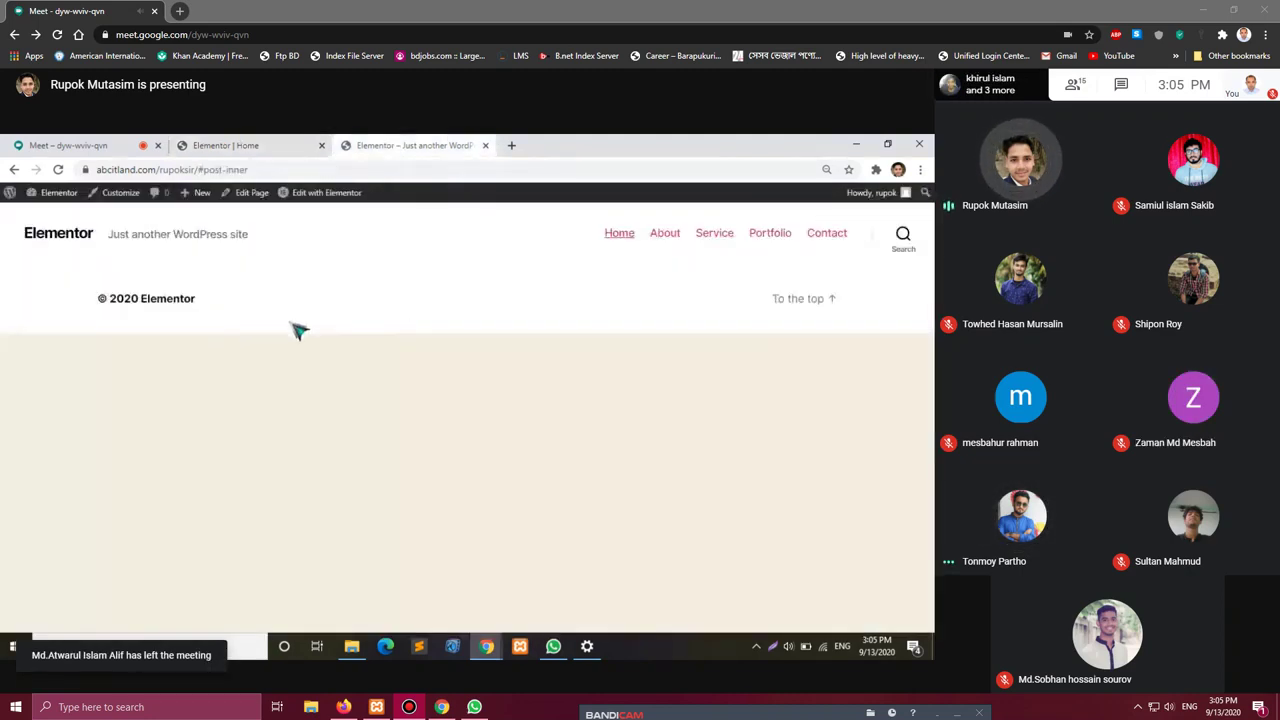
left_click(268, 145)
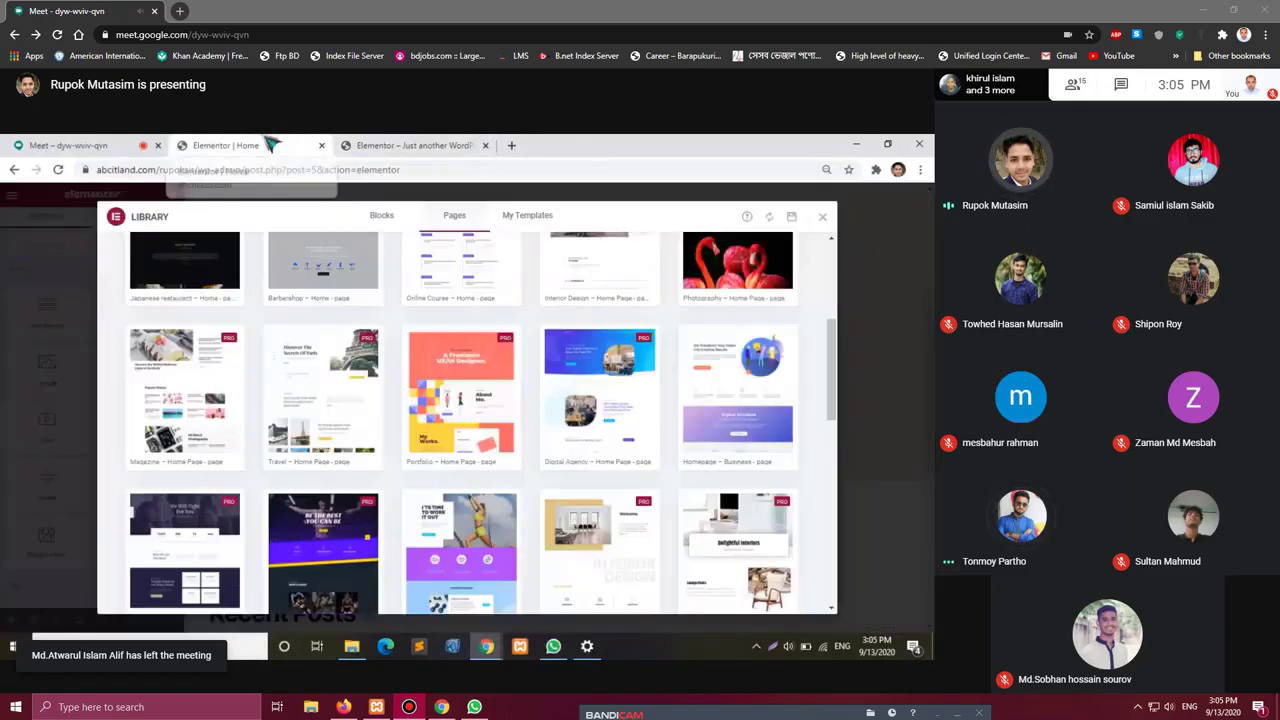
scroll(370, 310, "up", 2)
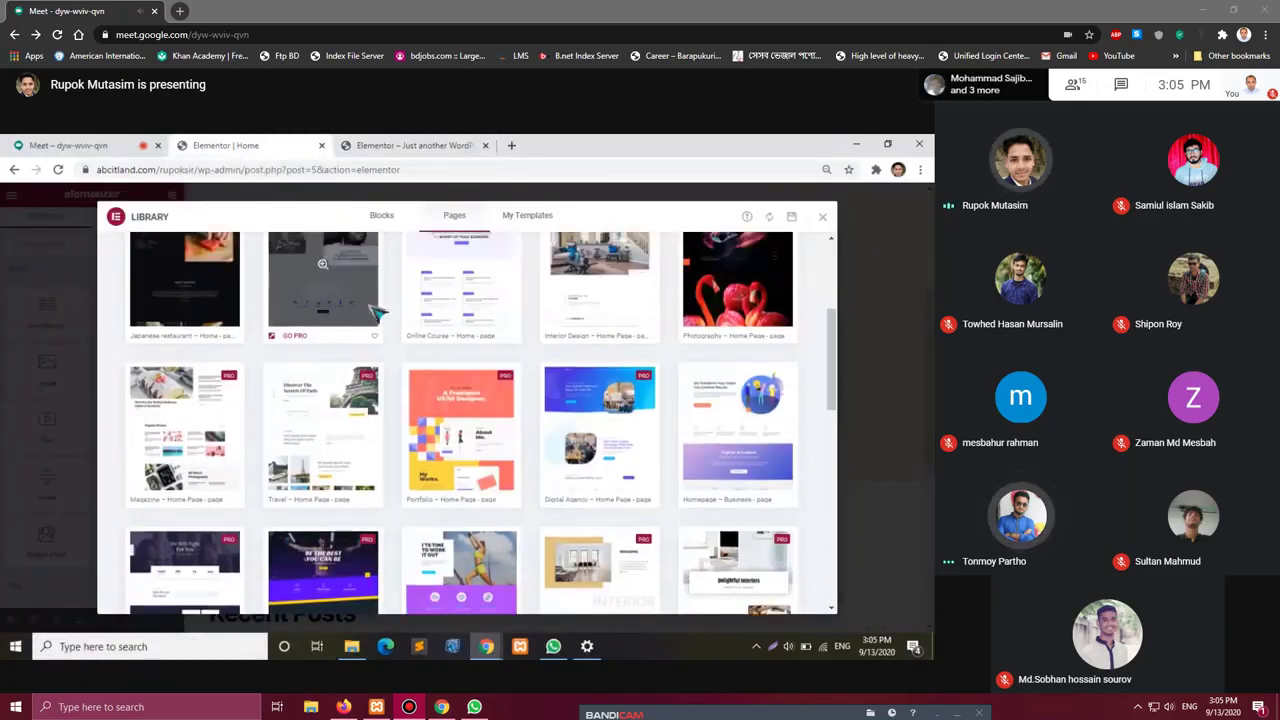
scroll(368, 311, "up", 1)
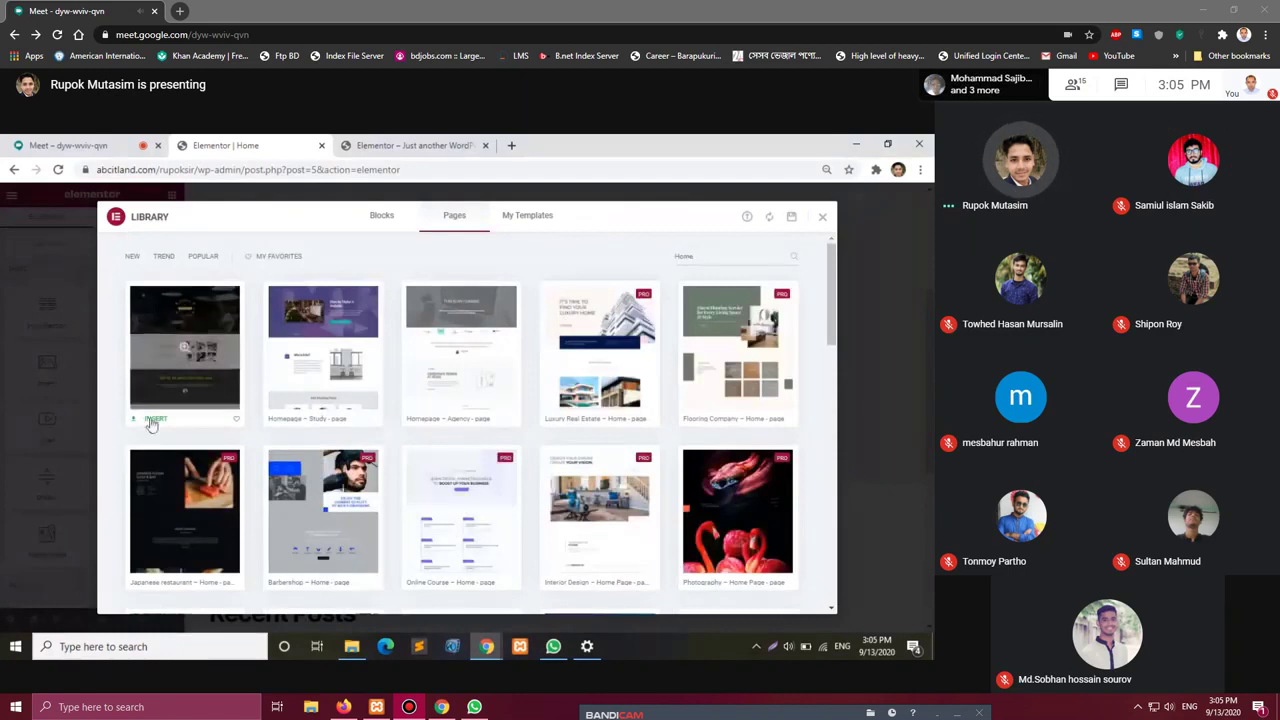
Insert the first free dark Home template, connecting to the Template Library, and look over the imported page sections.
left_click(152, 420)
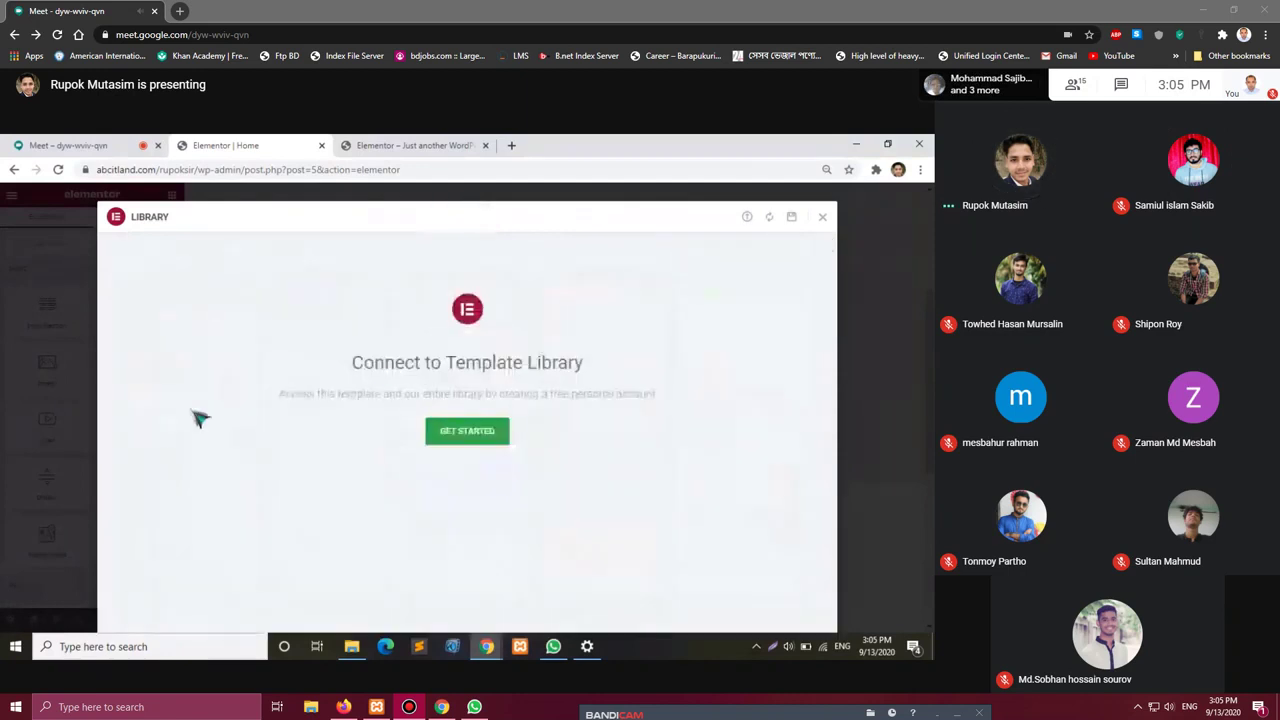
left_click(466, 431)
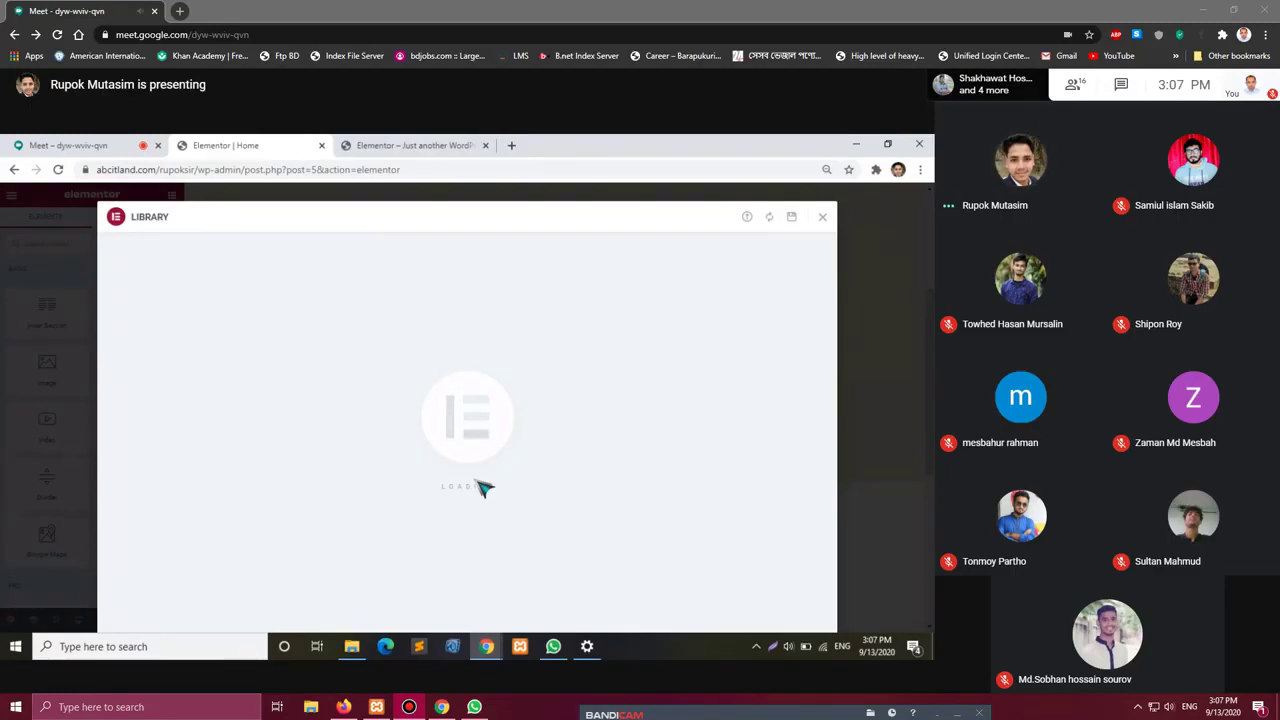
key("Escape")
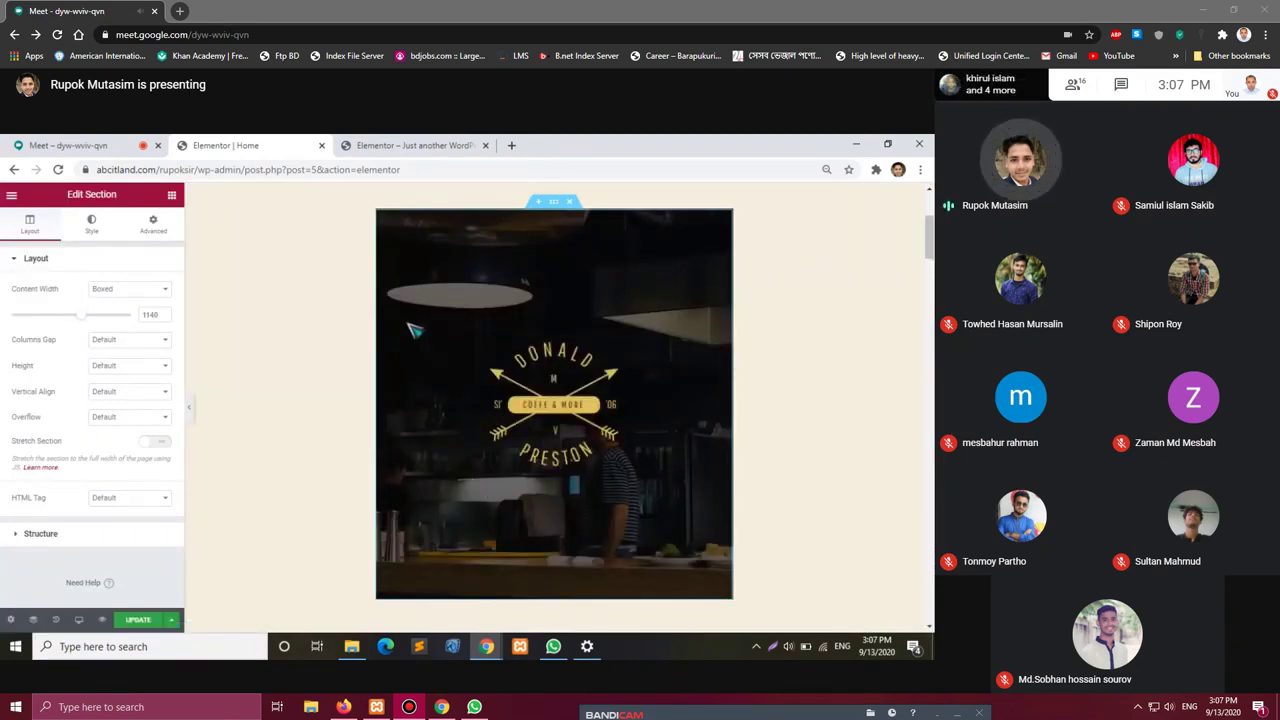
scroll(443, 326, "up", 3)
scroll(510, 332, "down", 6)
scroll(531, 337, "down", 12)
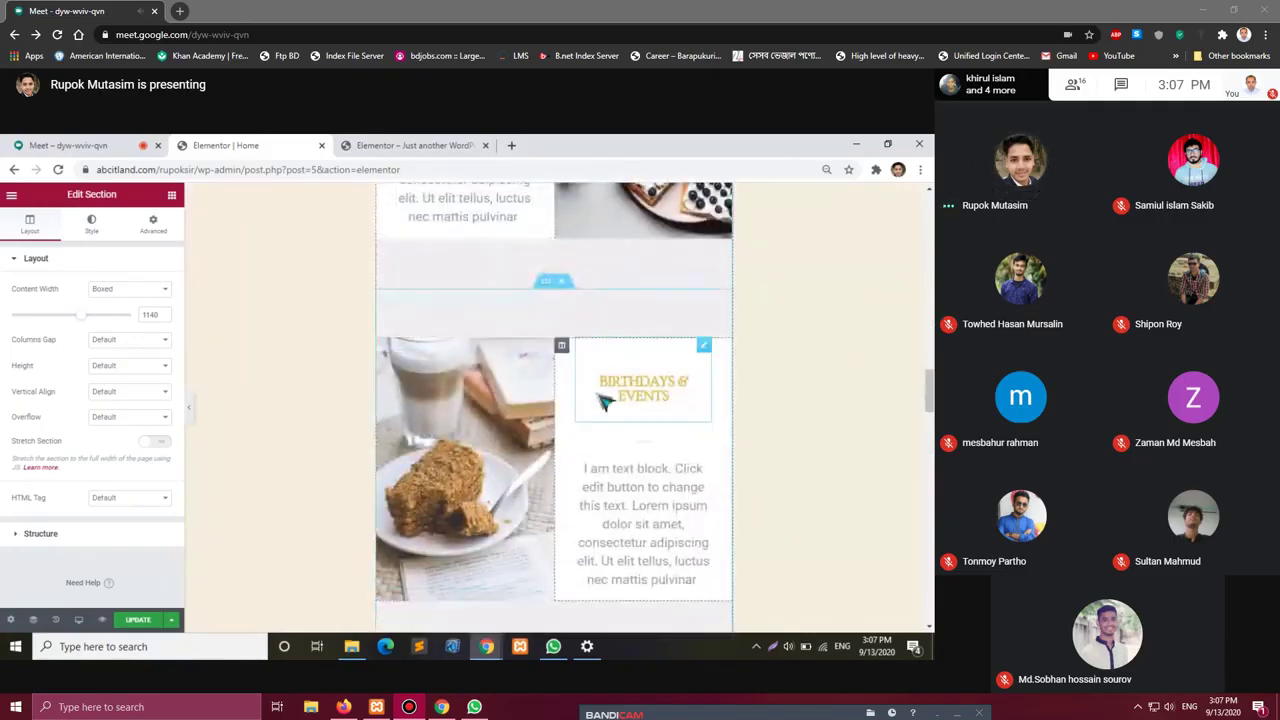
Choose Elementor Full Width as the Home page's layout in the page settings and update the page.
left_click(11, 620)
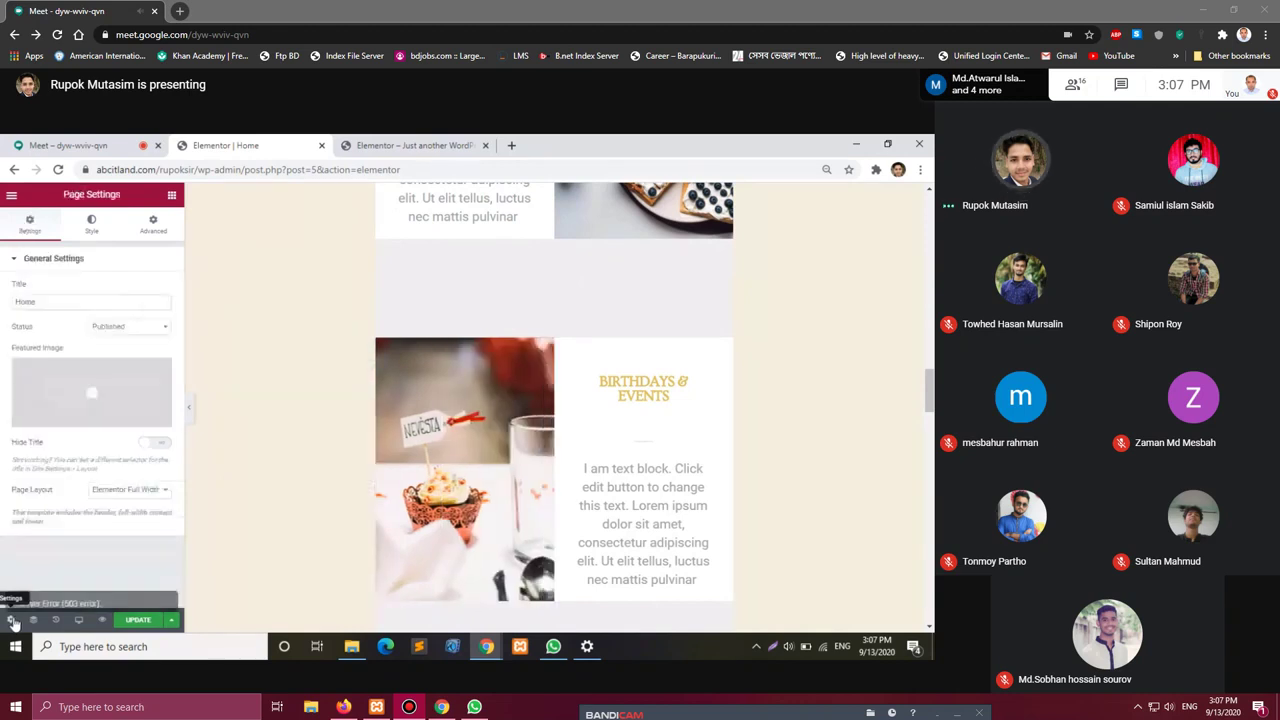
left_click(155, 498)
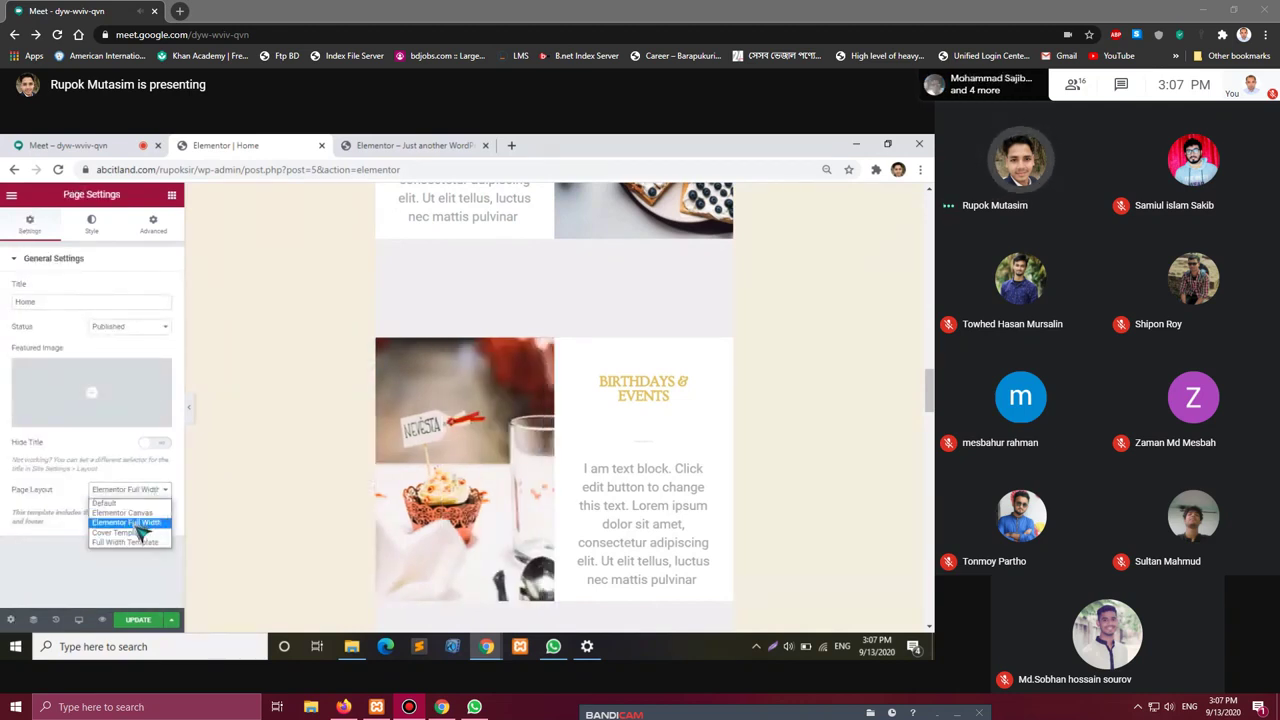
left_click(141, 532)
left_click(141, 620)
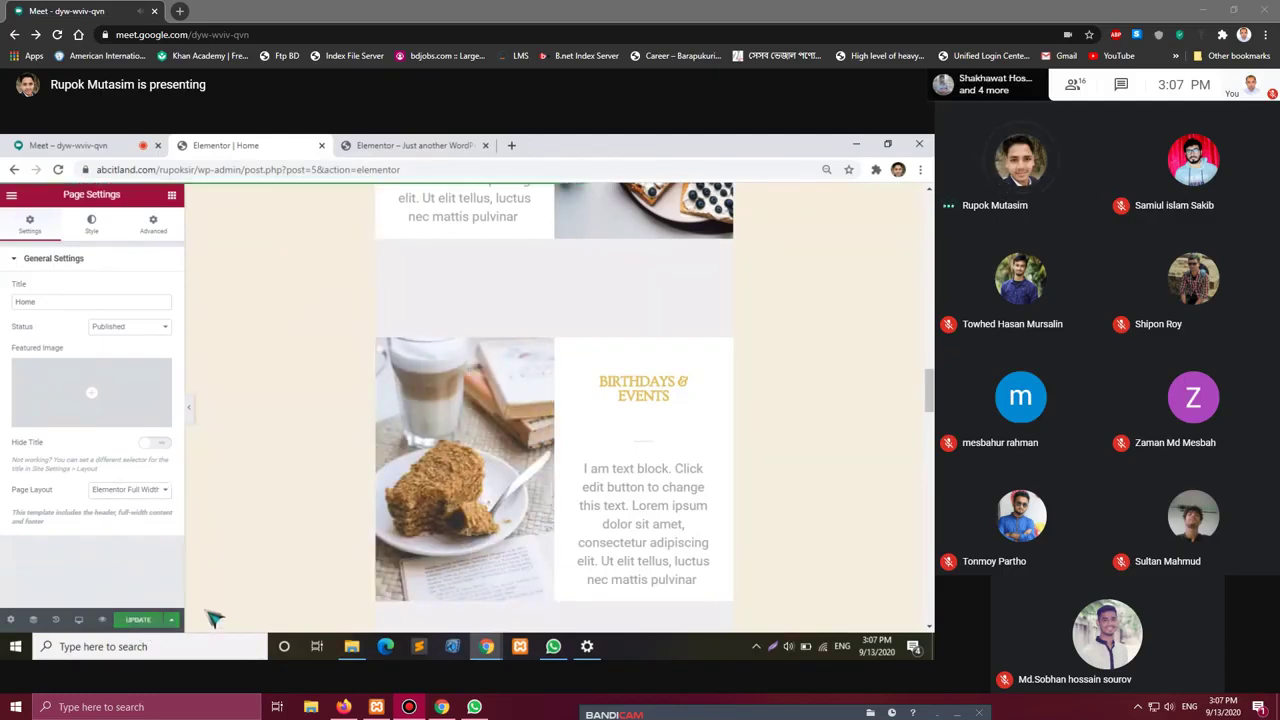
Reload the live front page and look through the imported template's sections.
scroll(275, 562, "up", 3)
left_click(410, 145)
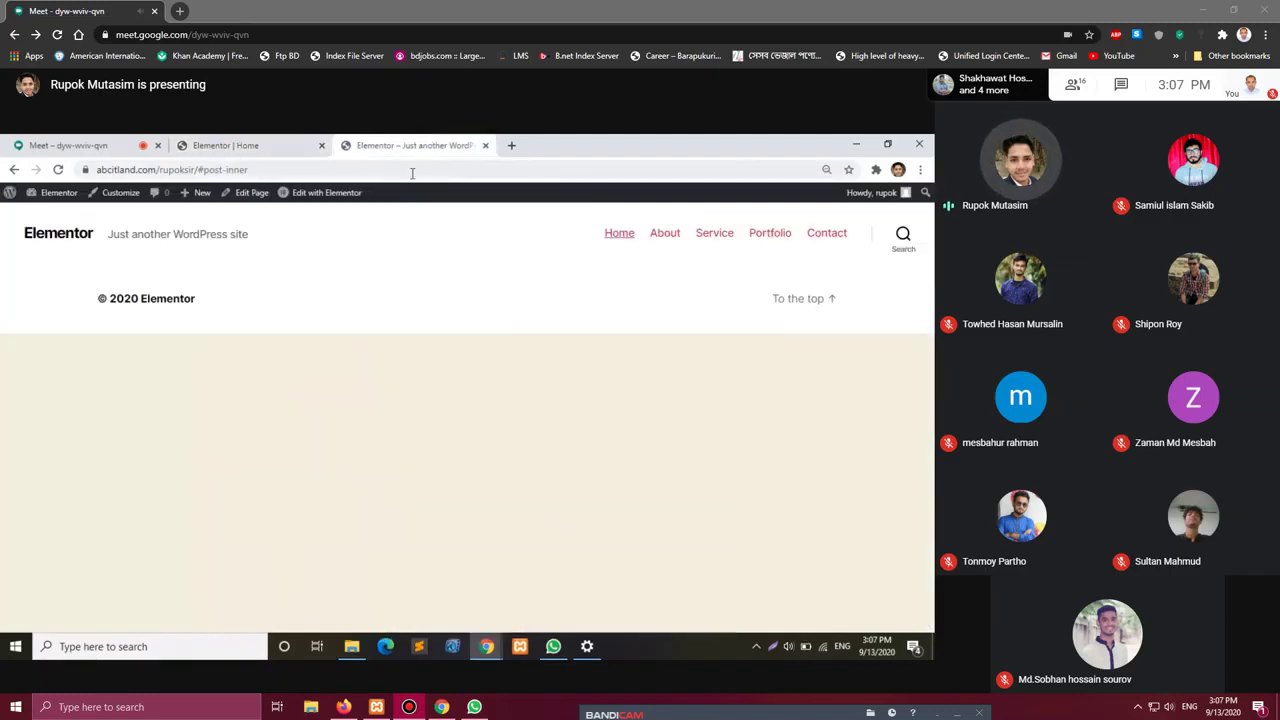
left_click(58, 170)
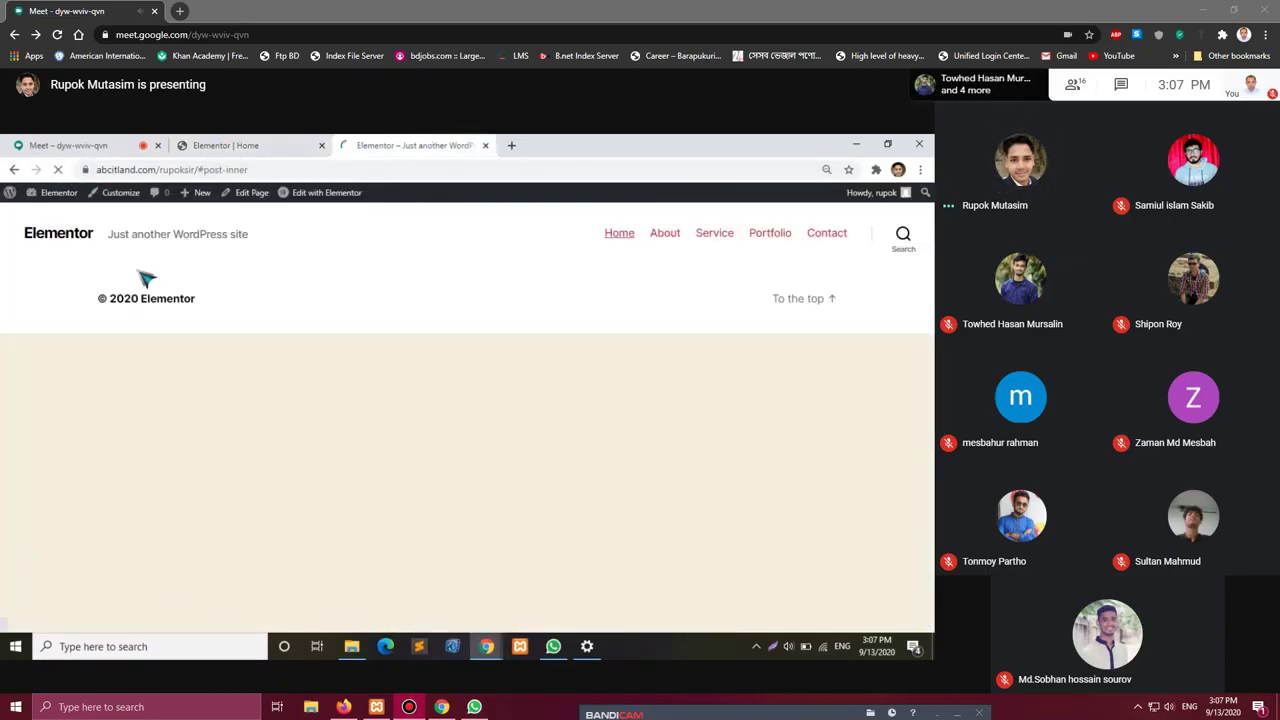
scroll(525, 370, "down", 10)
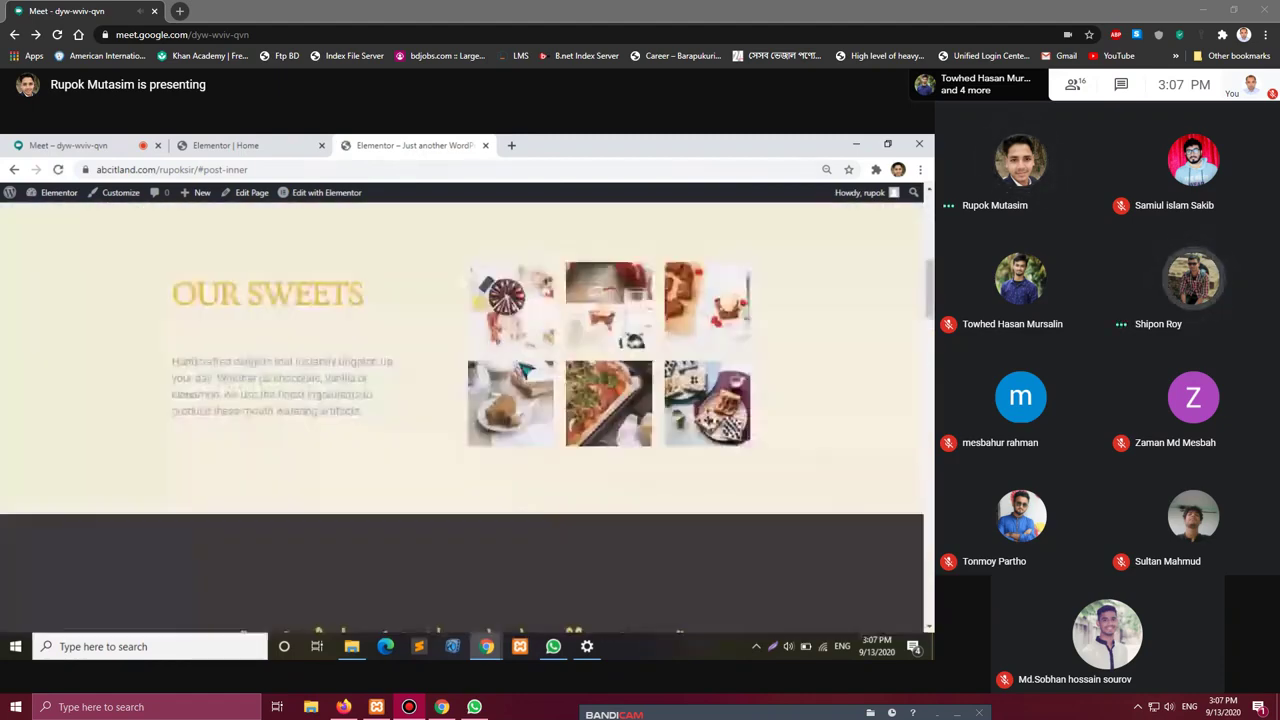
scroll(525, 370, "down", 5)
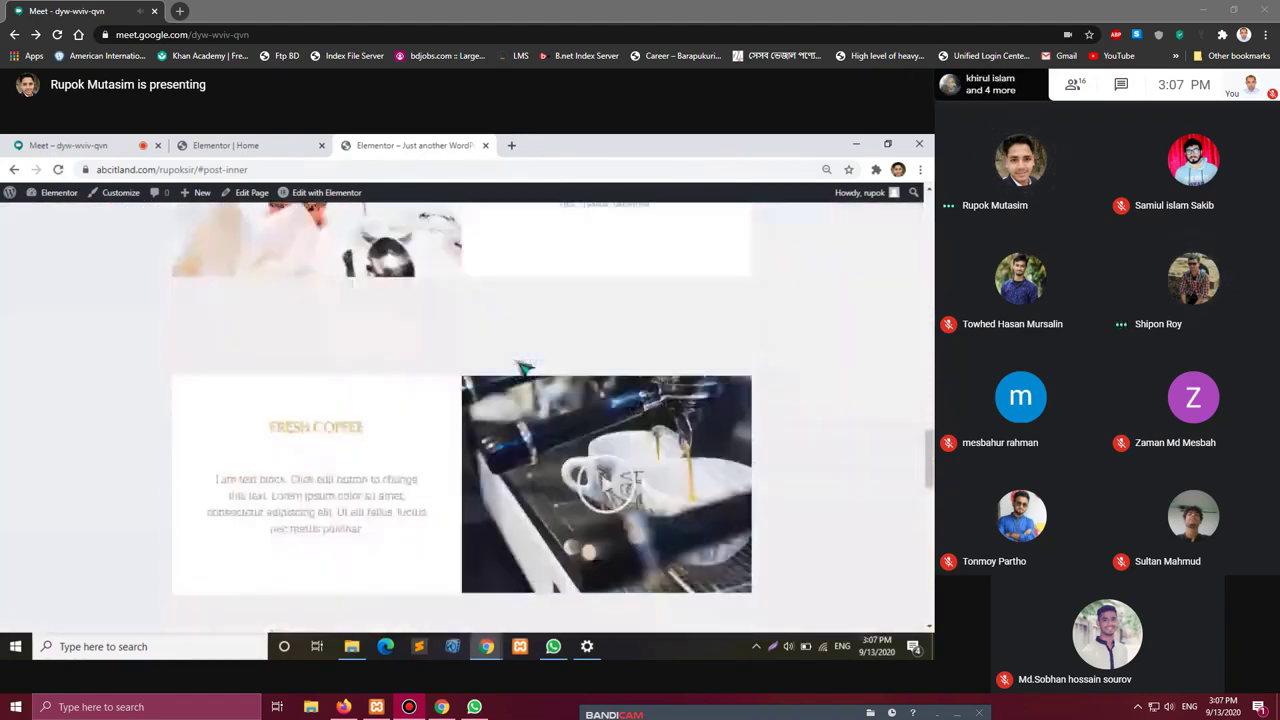
Return to the Home page editor, dismiss the presenting notice and examine the template's sections down to the empty widget area.
left_click(245, 145)
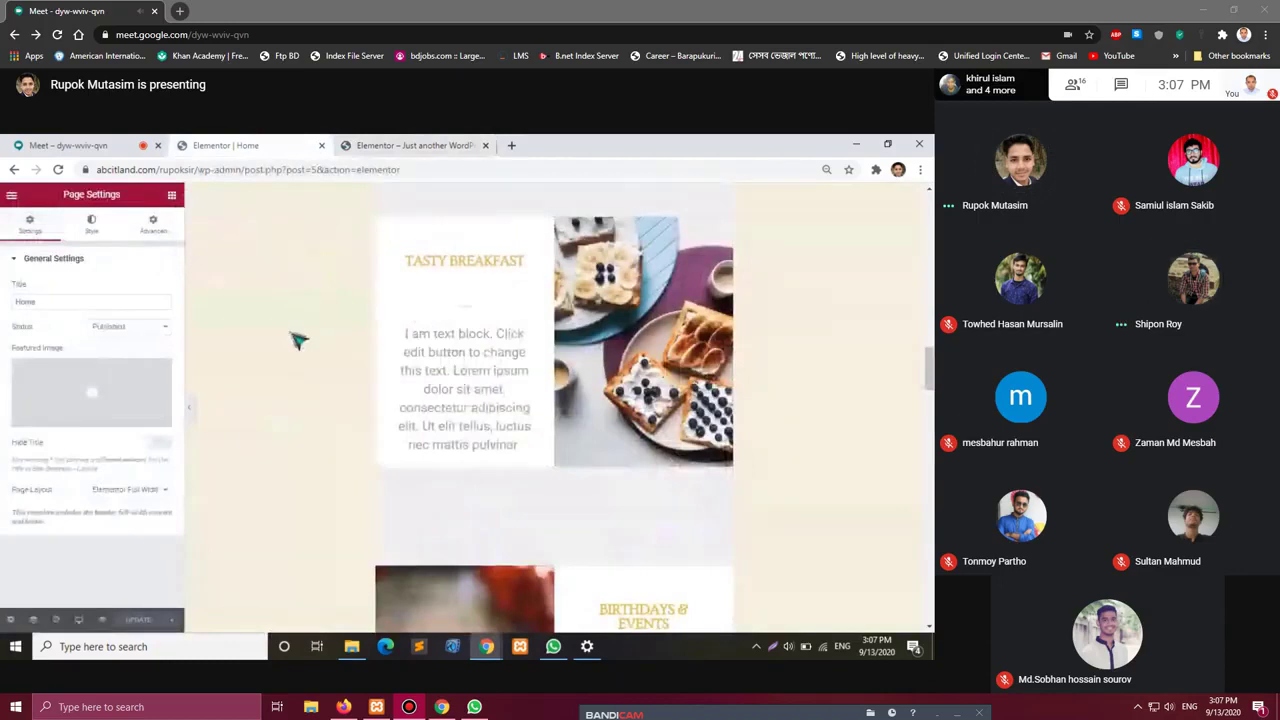
scroll(300, 337, "up", 3)
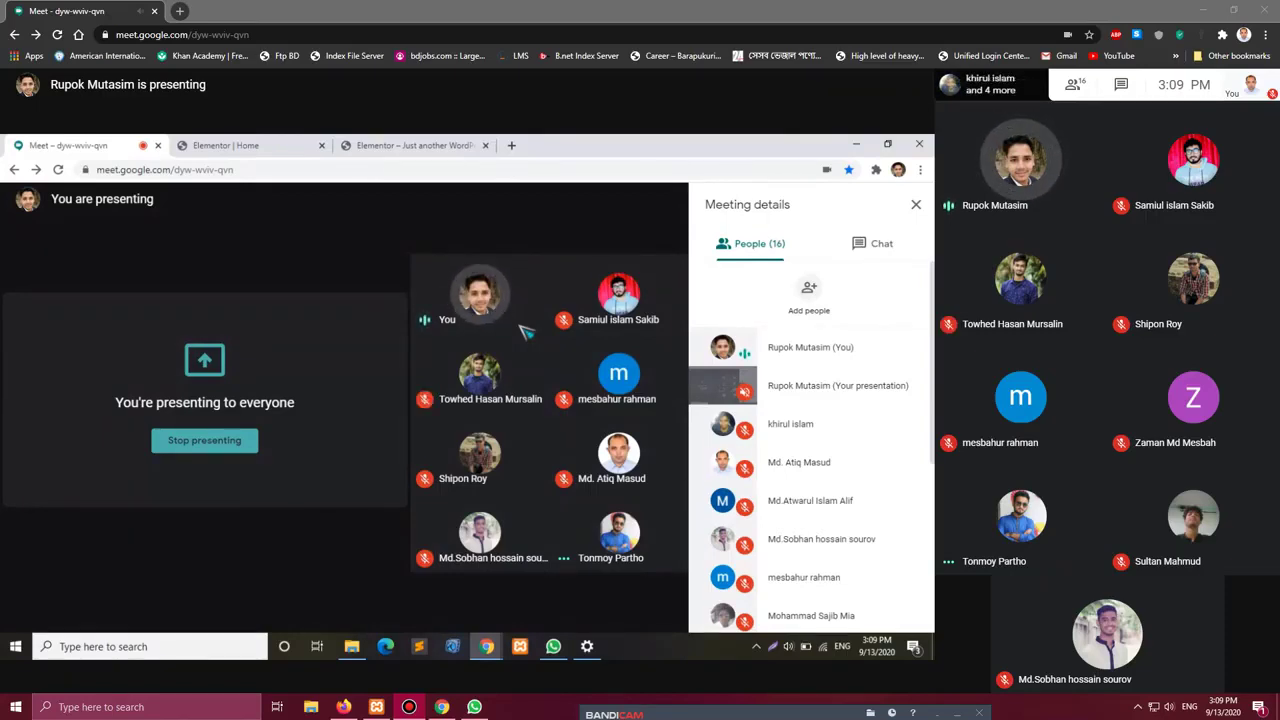
left_click(262, 145)
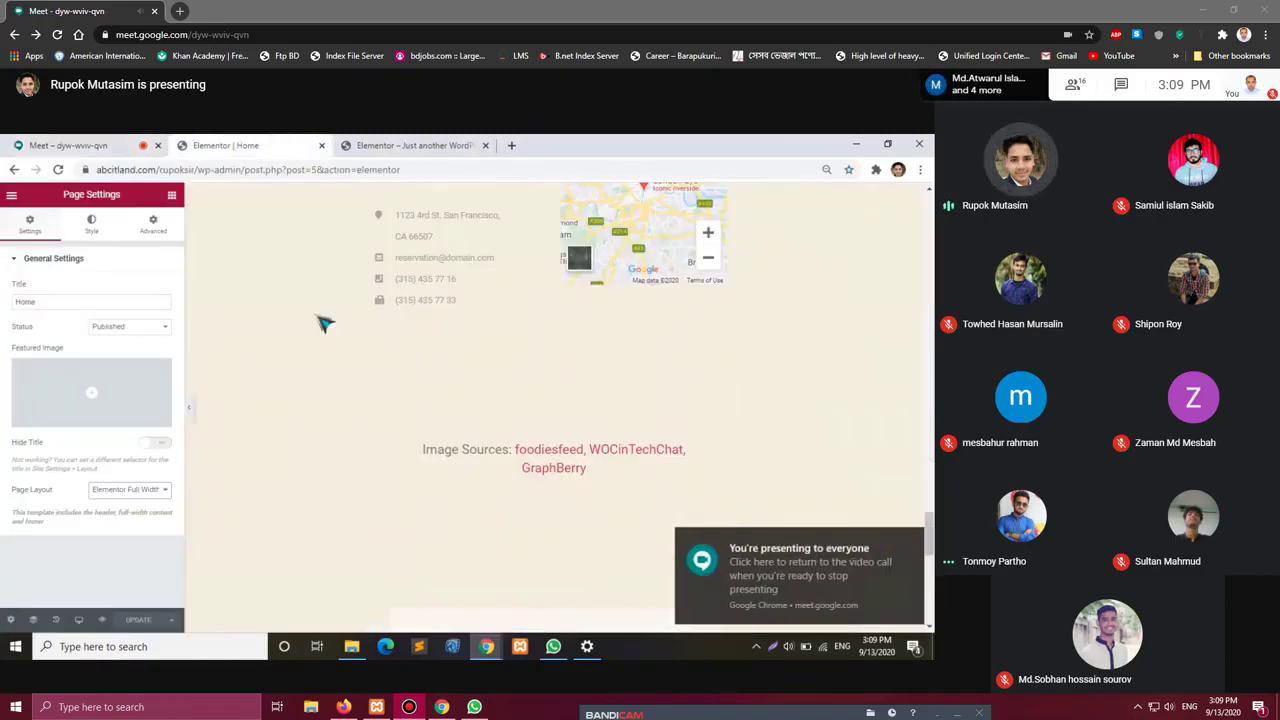
scroll(586, 363, "up", 5)
scroll(457, 346, "down", 5)
scroll(491, 337, "up", 7)
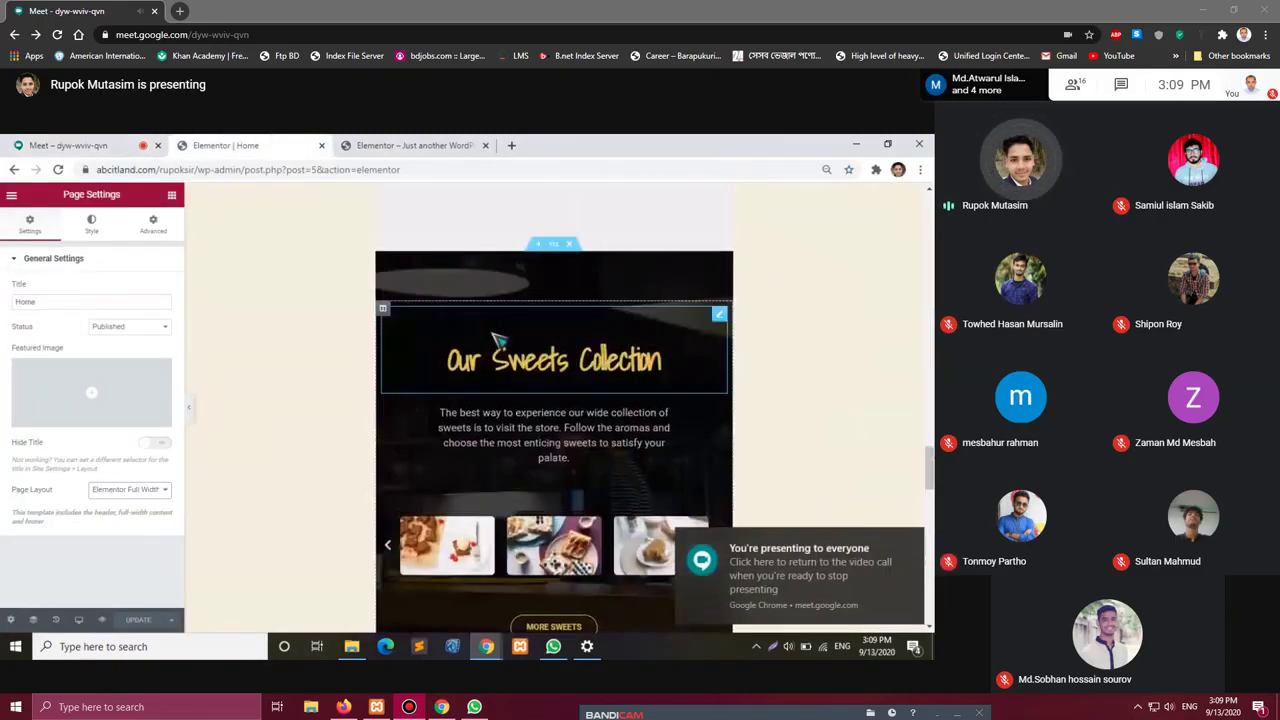
scroll(497, 340, "down", 5)
left_click(916, 540)
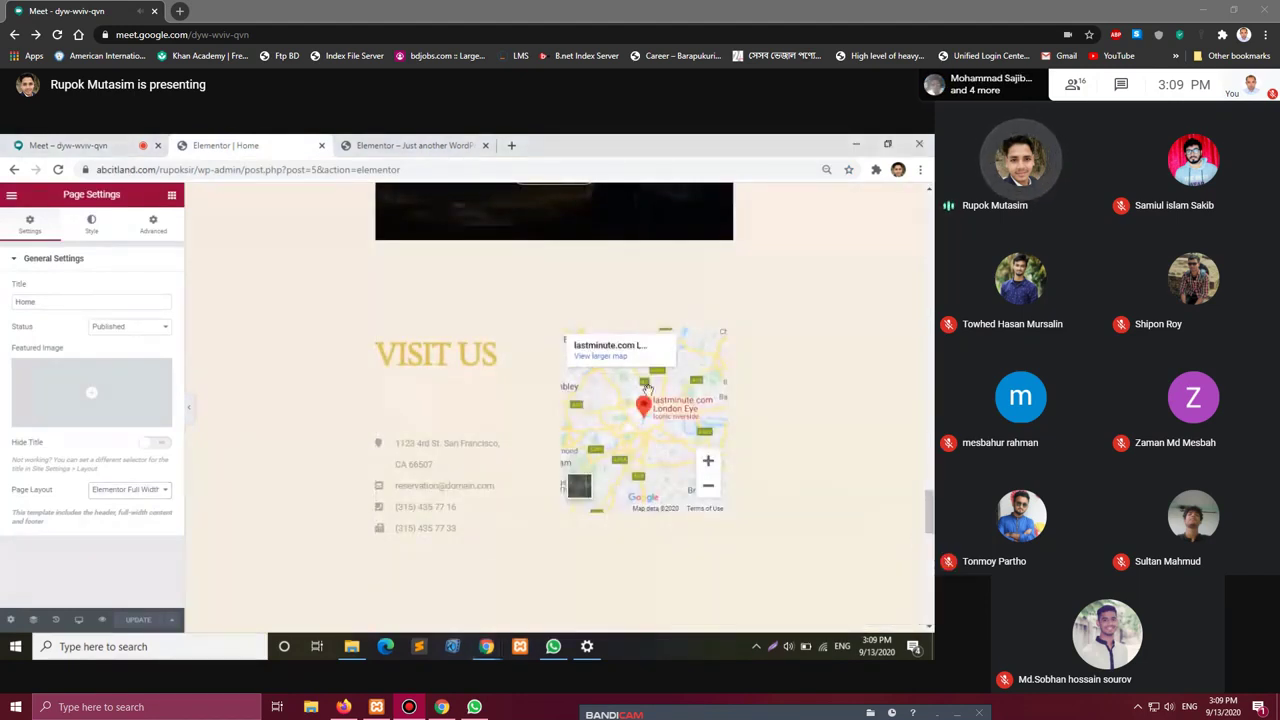
scroll(600, 400, "up", 5)
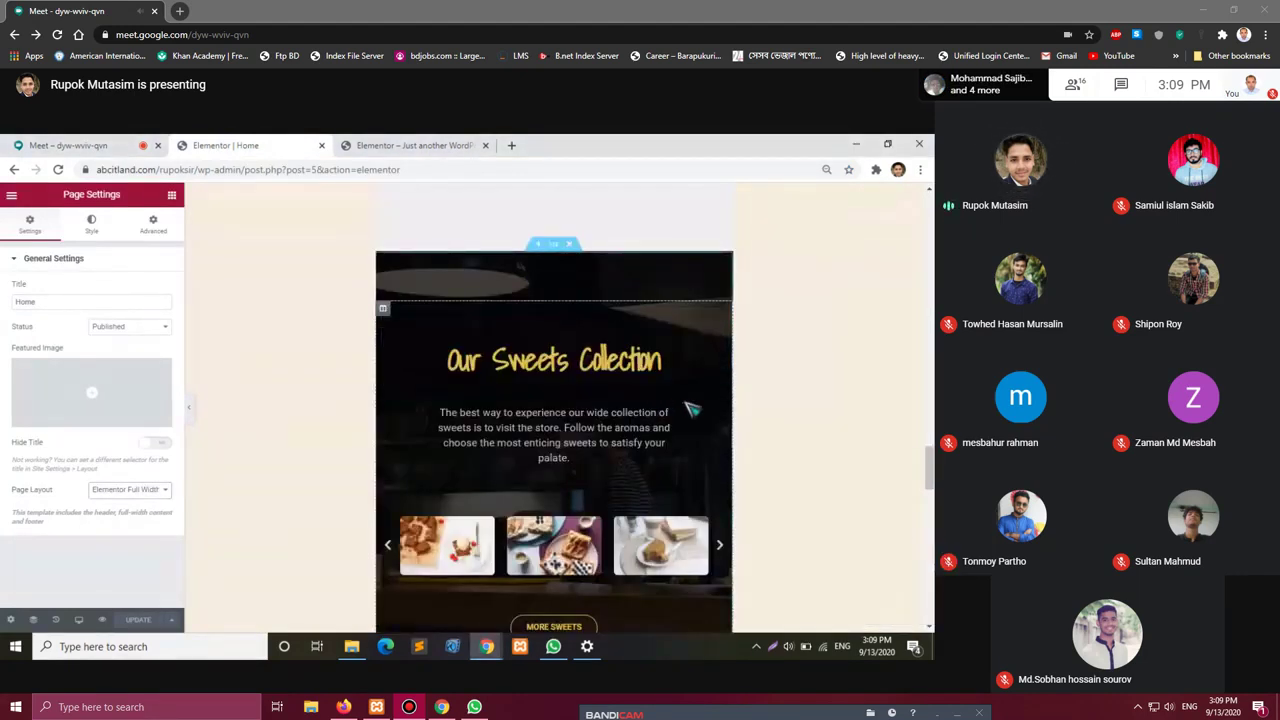
scroll(452, 355, "down", 5)
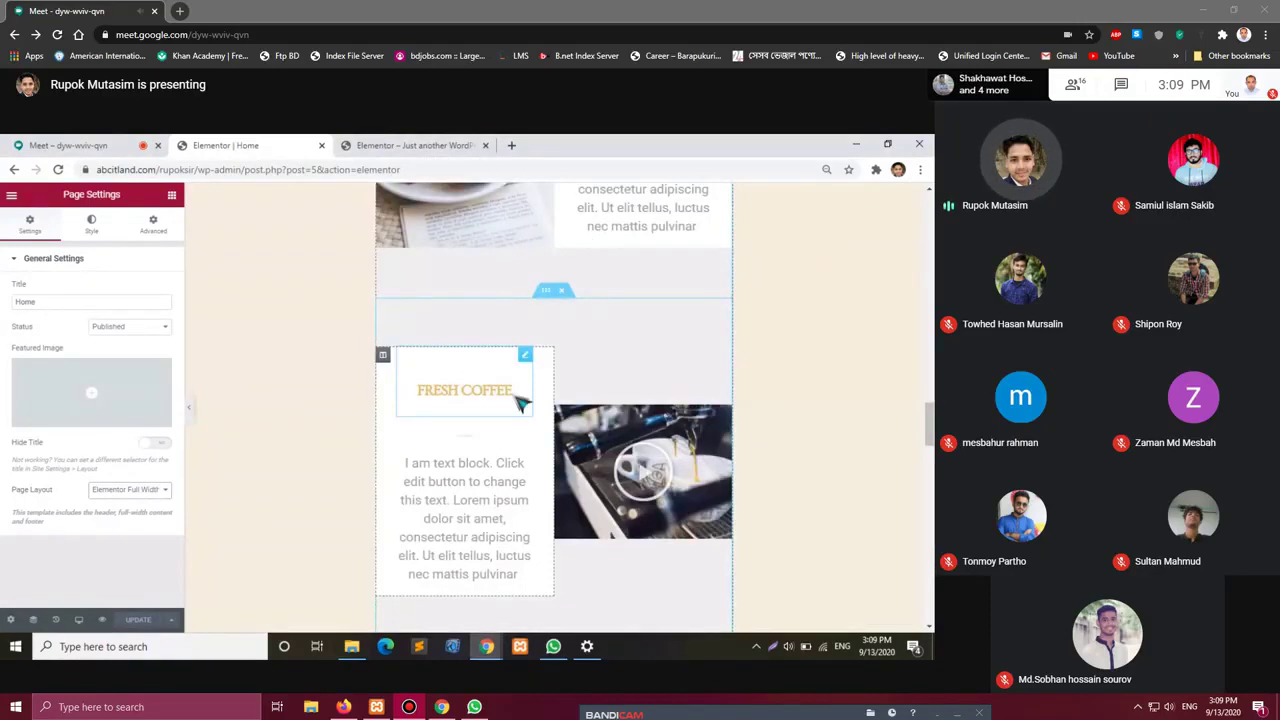
scroll(518, 402, "up", 5)
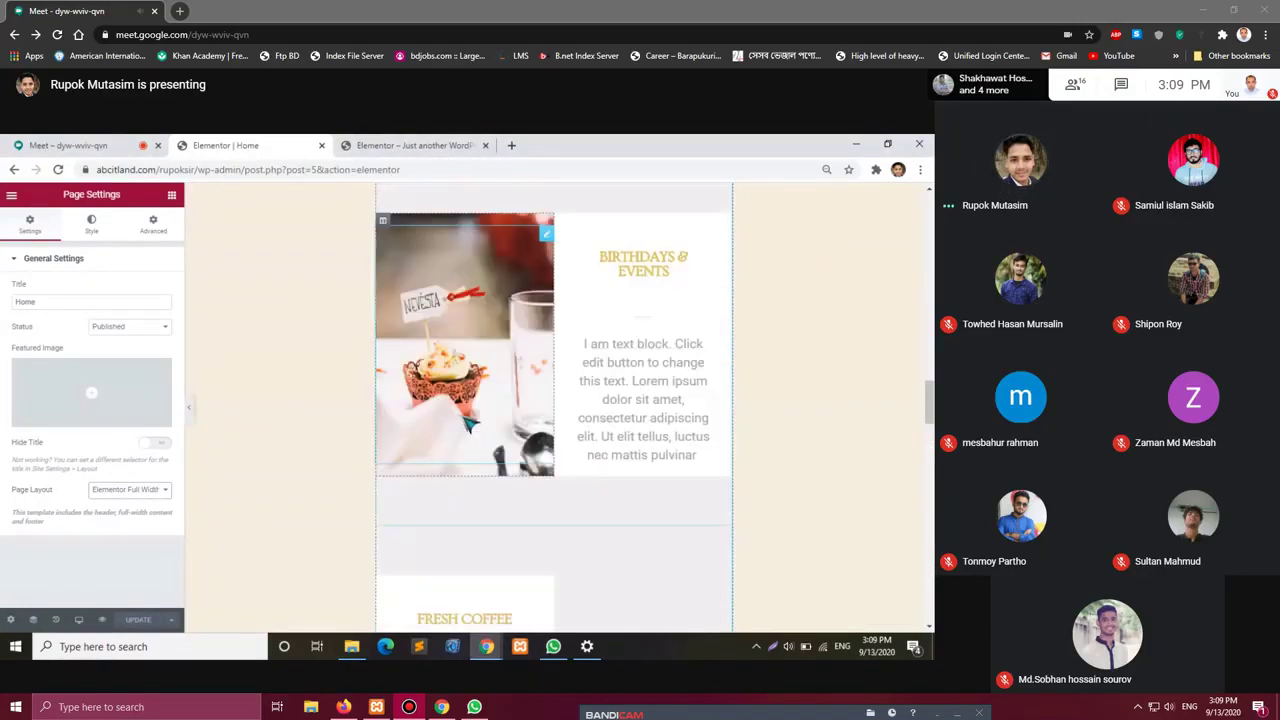
scroll(460, 412, "down", 15)
scroll(471, 429, "up", 5)
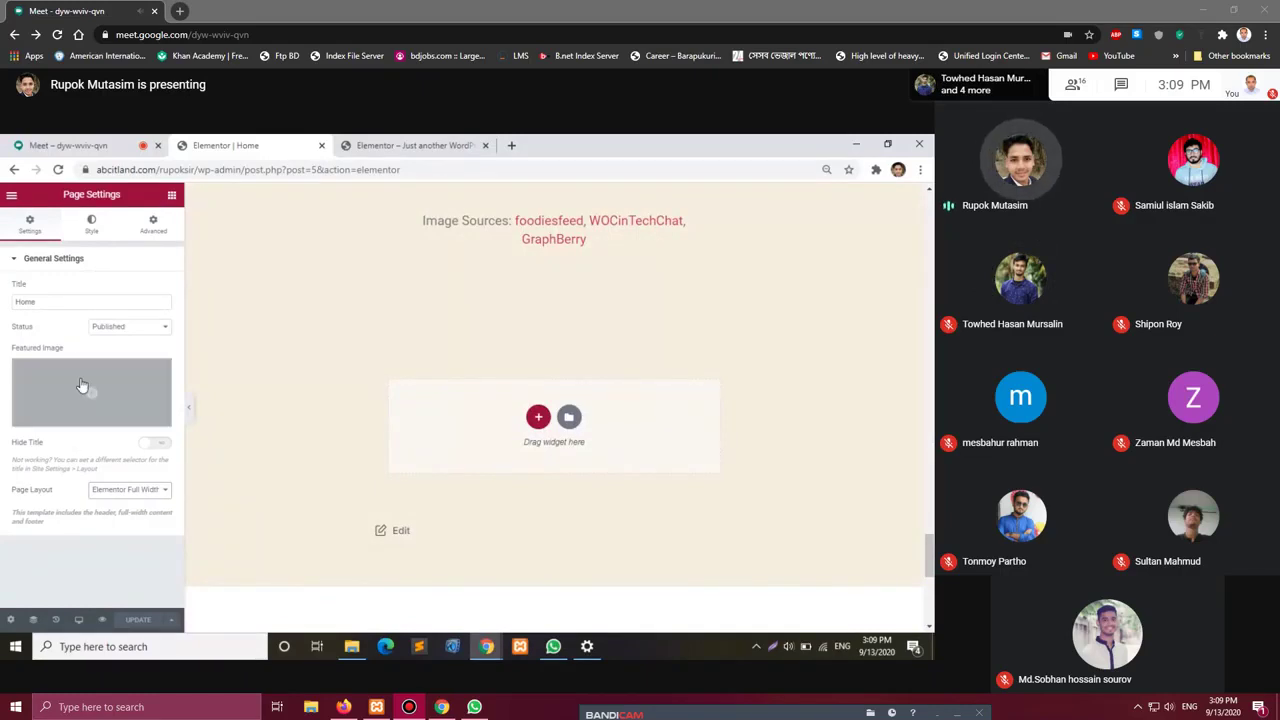
scroll(500, 420, "up", 3)
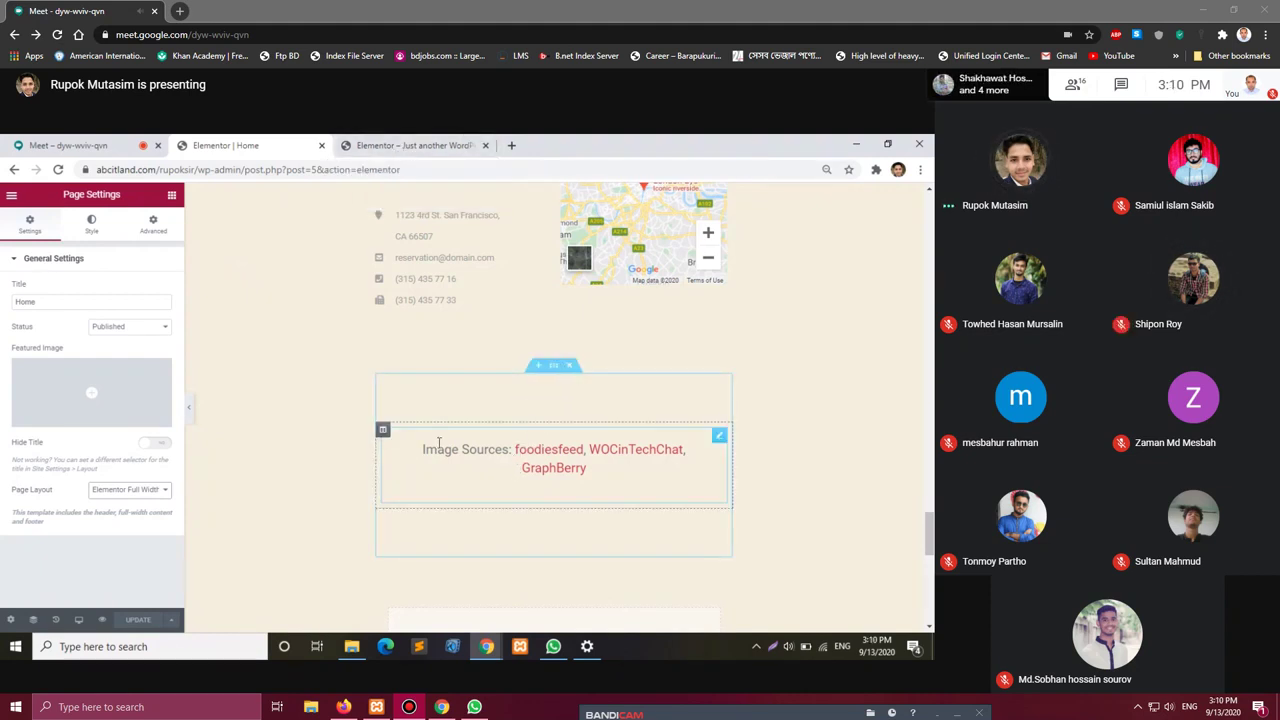
Add a section with two equal columns below the Image Sources text and place an Image widget in its first column.
scroll(460, 445, "down", 3)
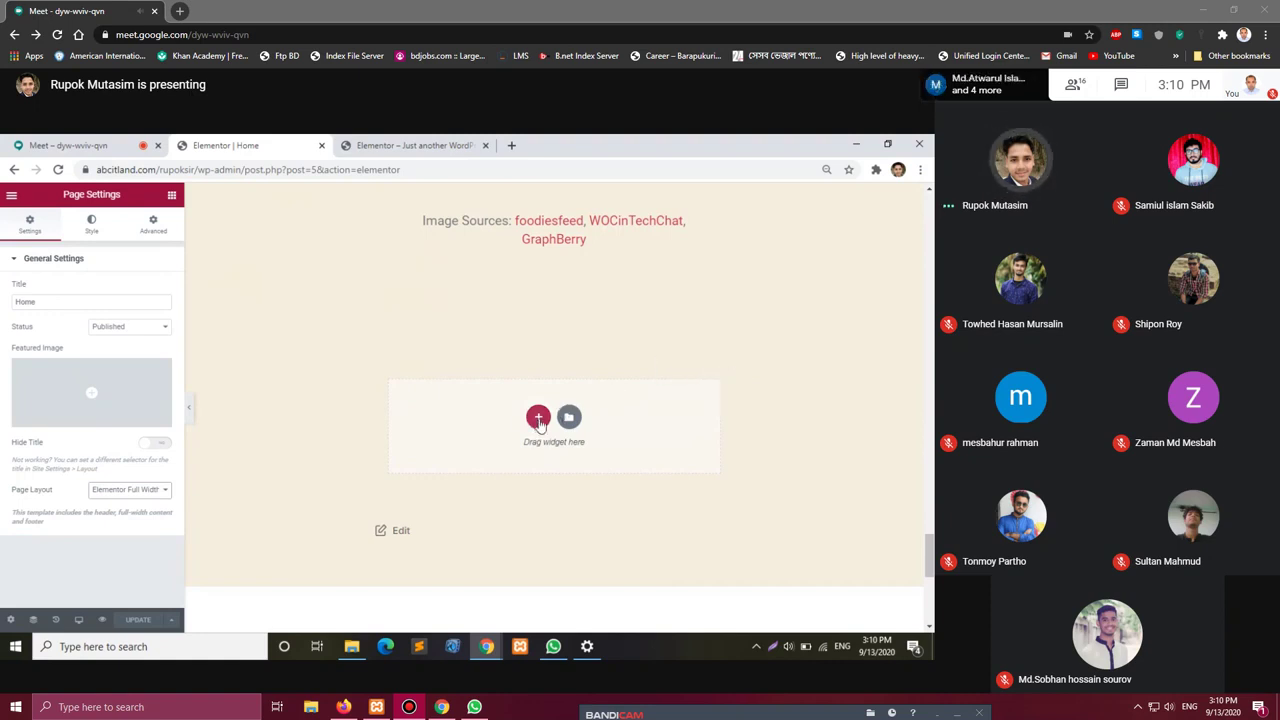
left_click(538, 418)
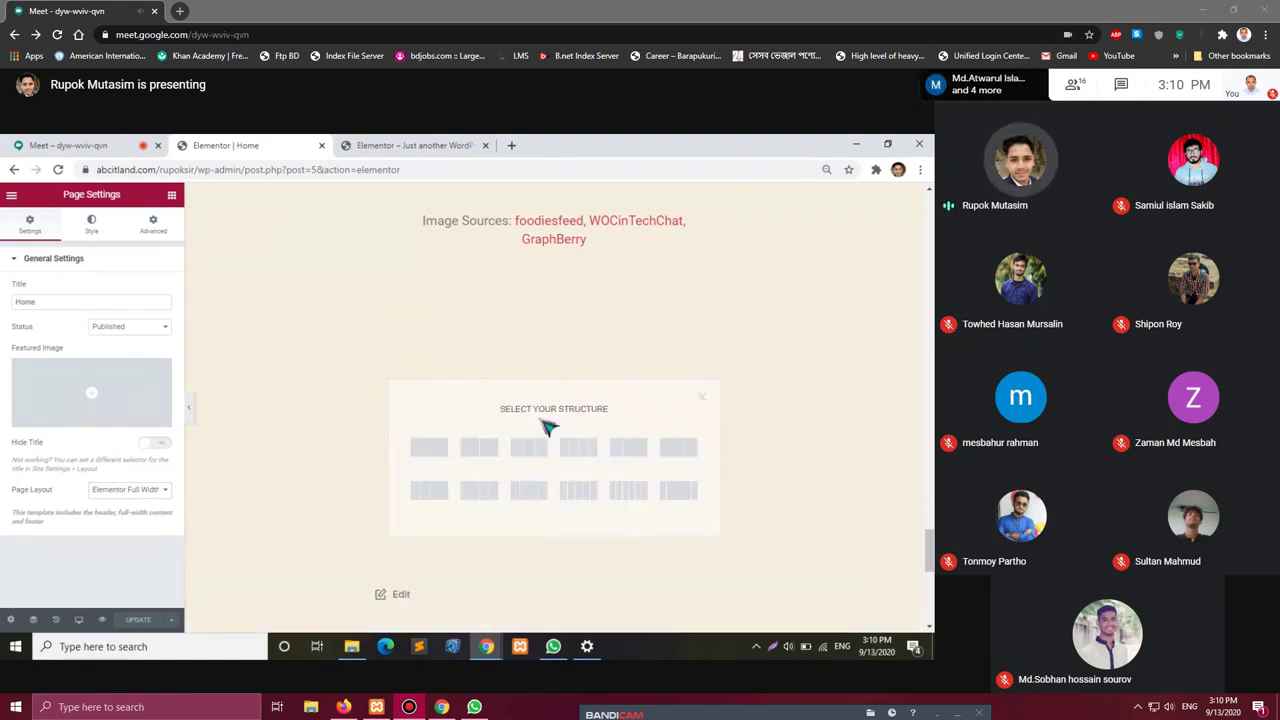
left_click(478, 448)
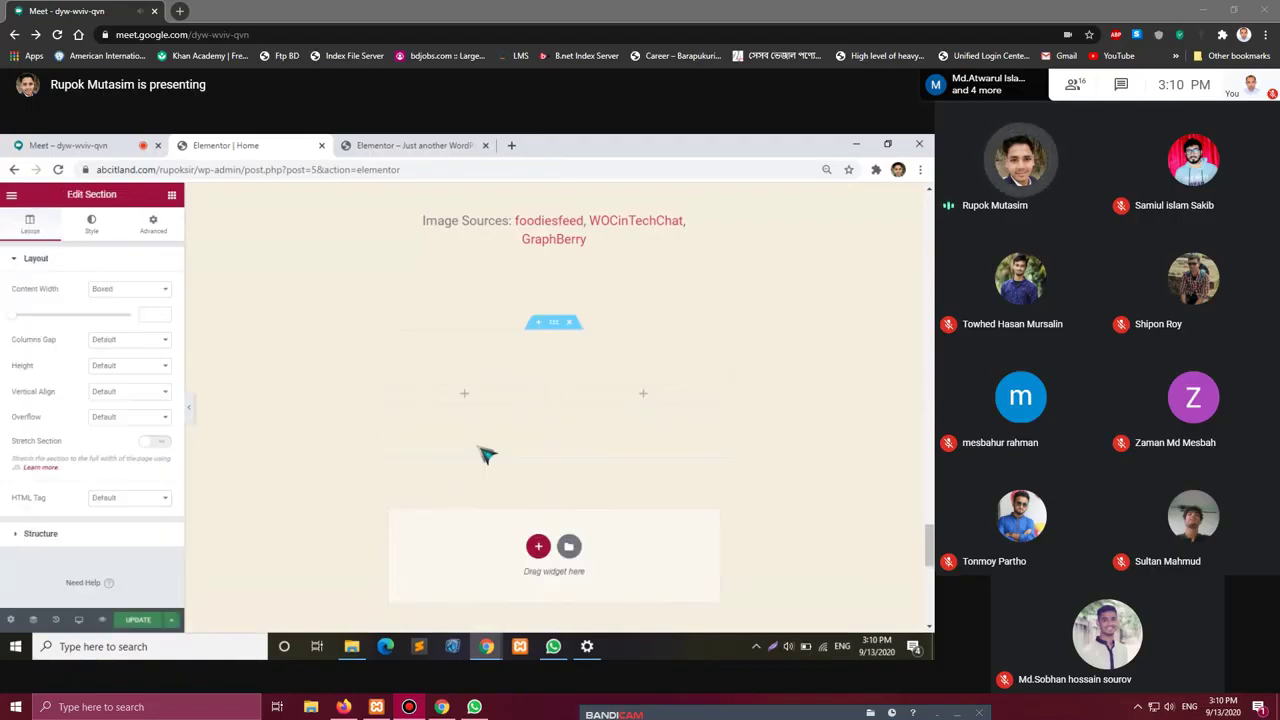
left_click(465, 396)
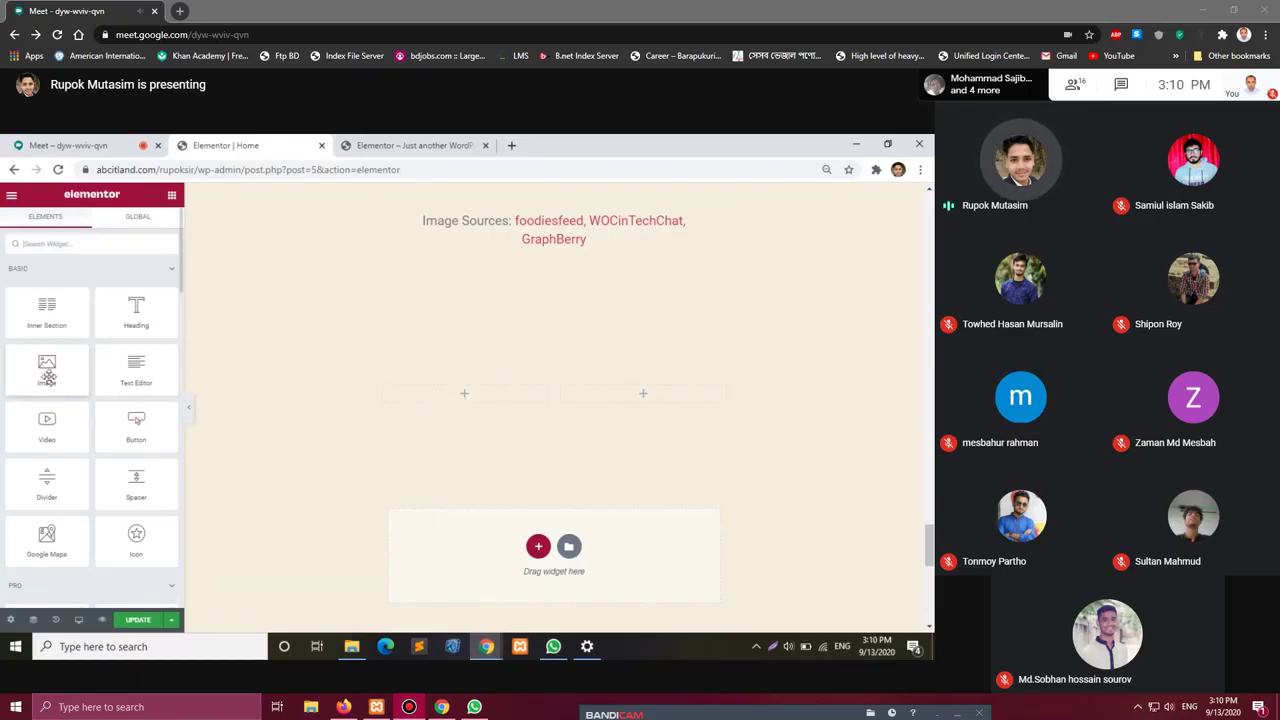
left_click_drag(46, 365, 508, 394)
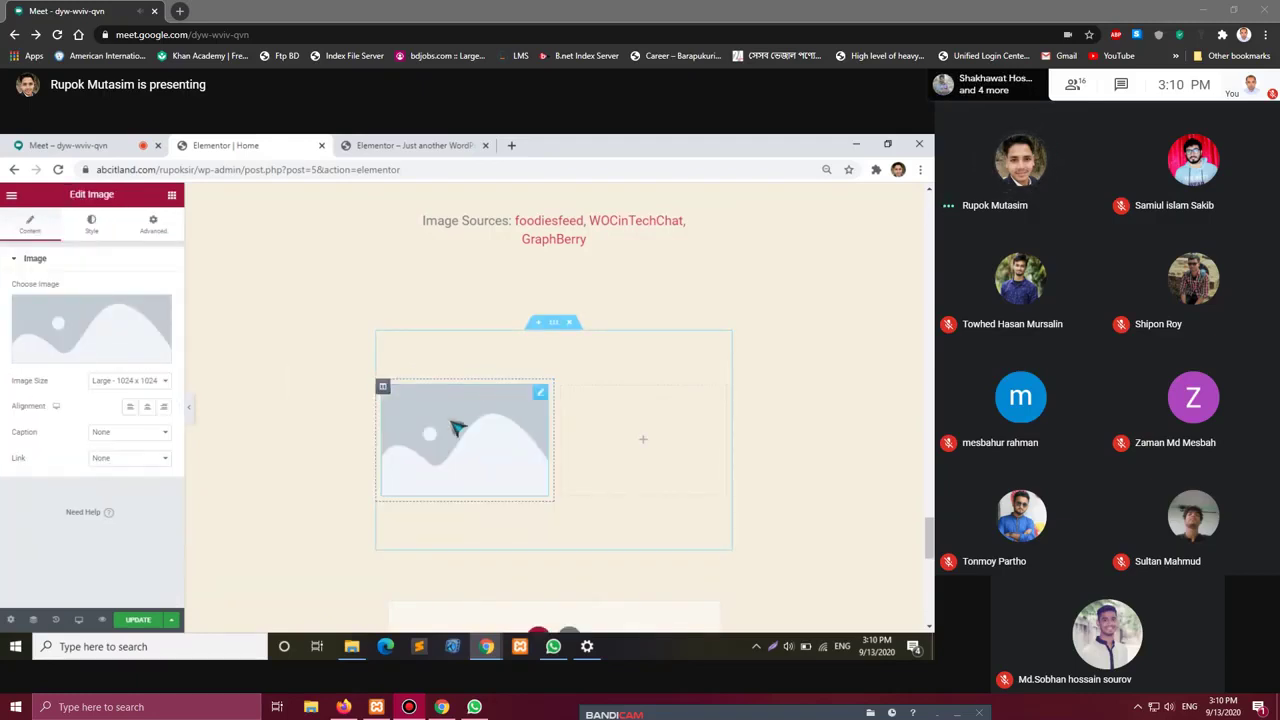
left_click_drag(416, 430, 459, 432)
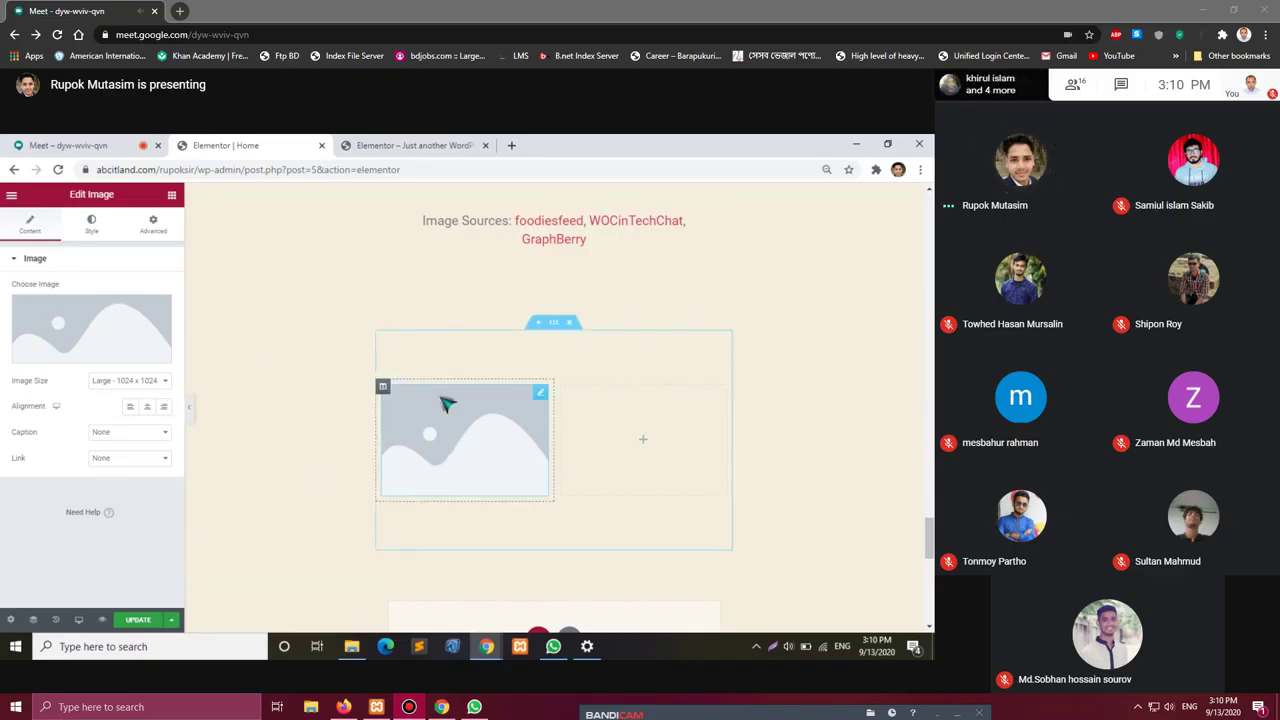
Set the new Image widget's picture to the portrait of the dark-haired woman from the Media Library.
left_click(58, 321)
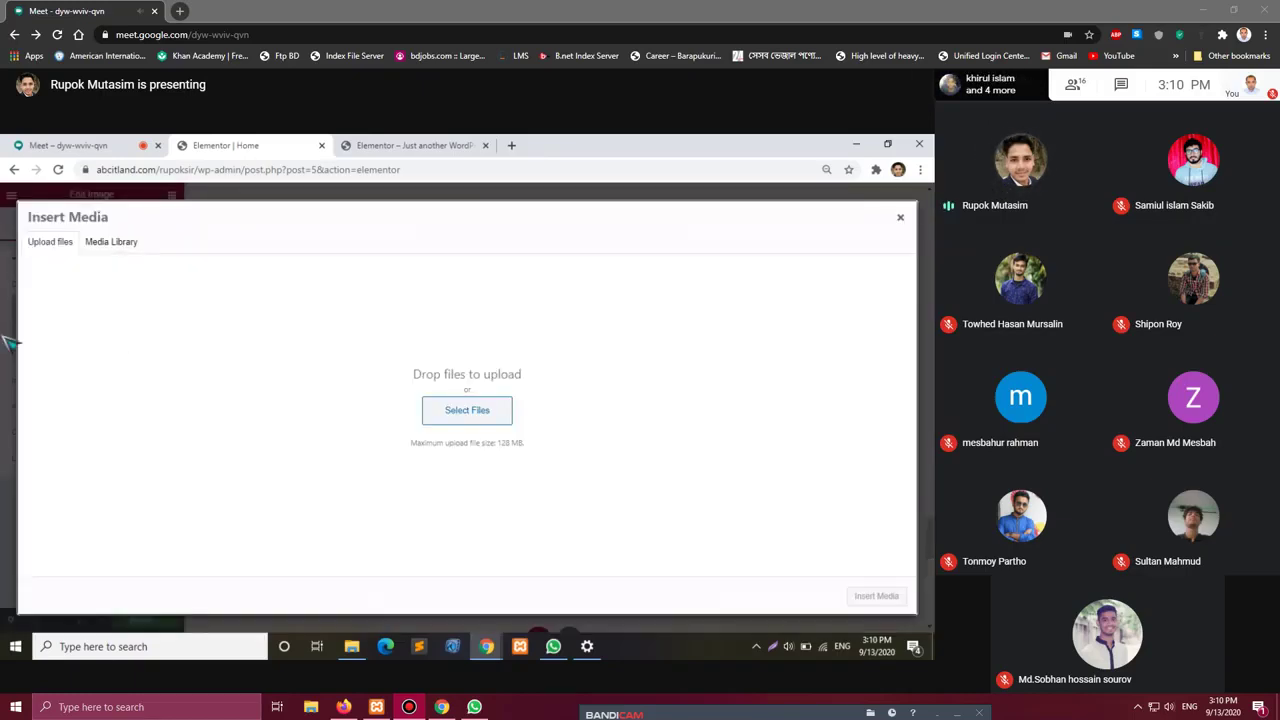
left_click(110, 243)
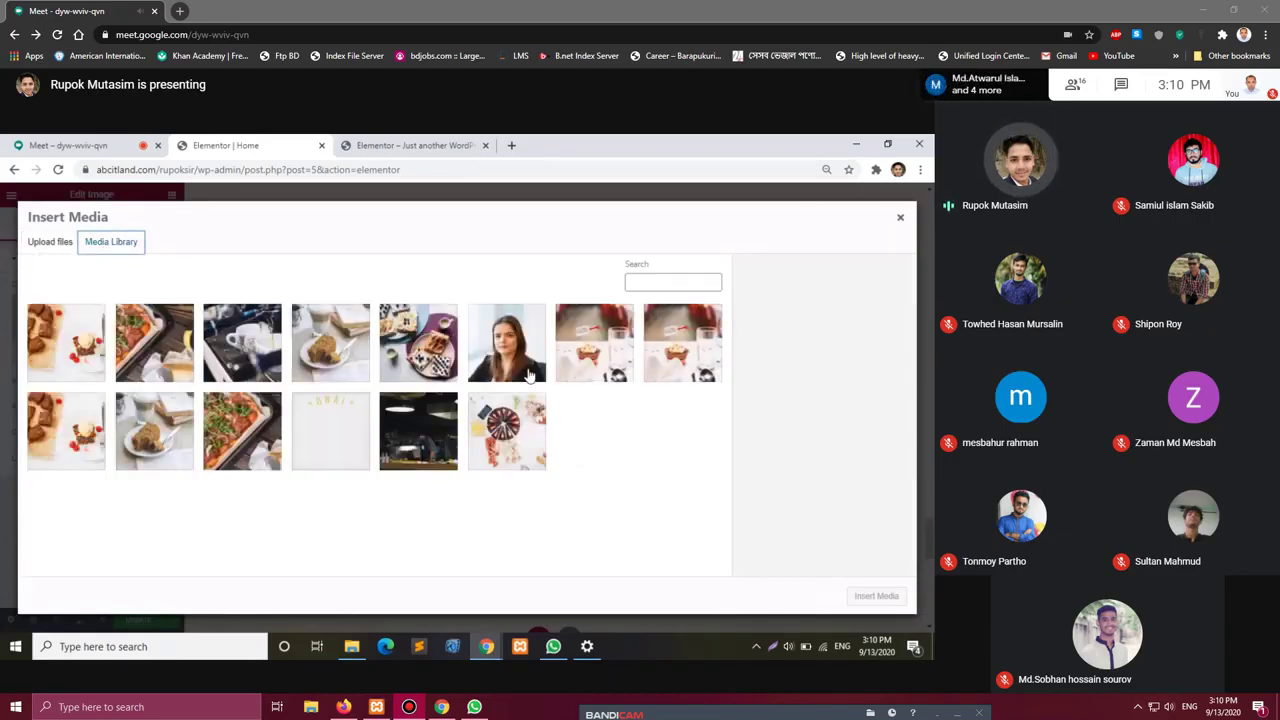
left_click(505, 345)
left_click(876, 596)
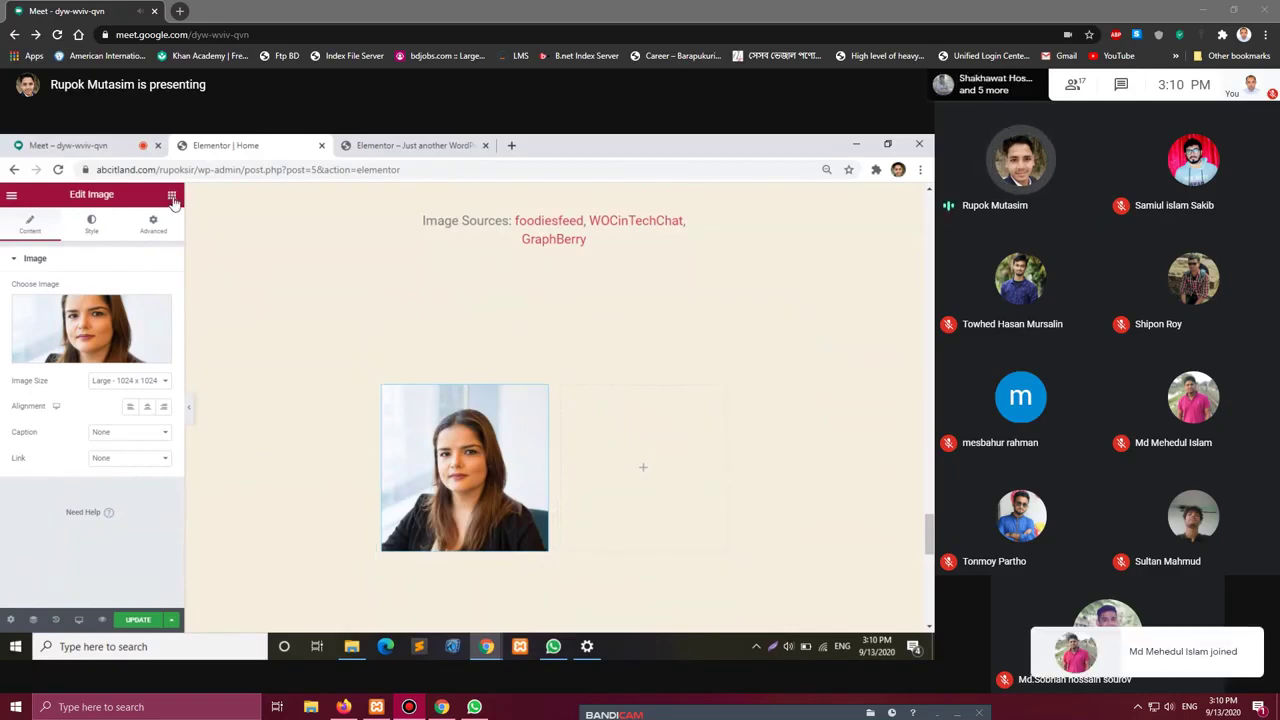
Place a Google Maps widget in the empty second column beside the woman's portrait.
left_click(172, 197)
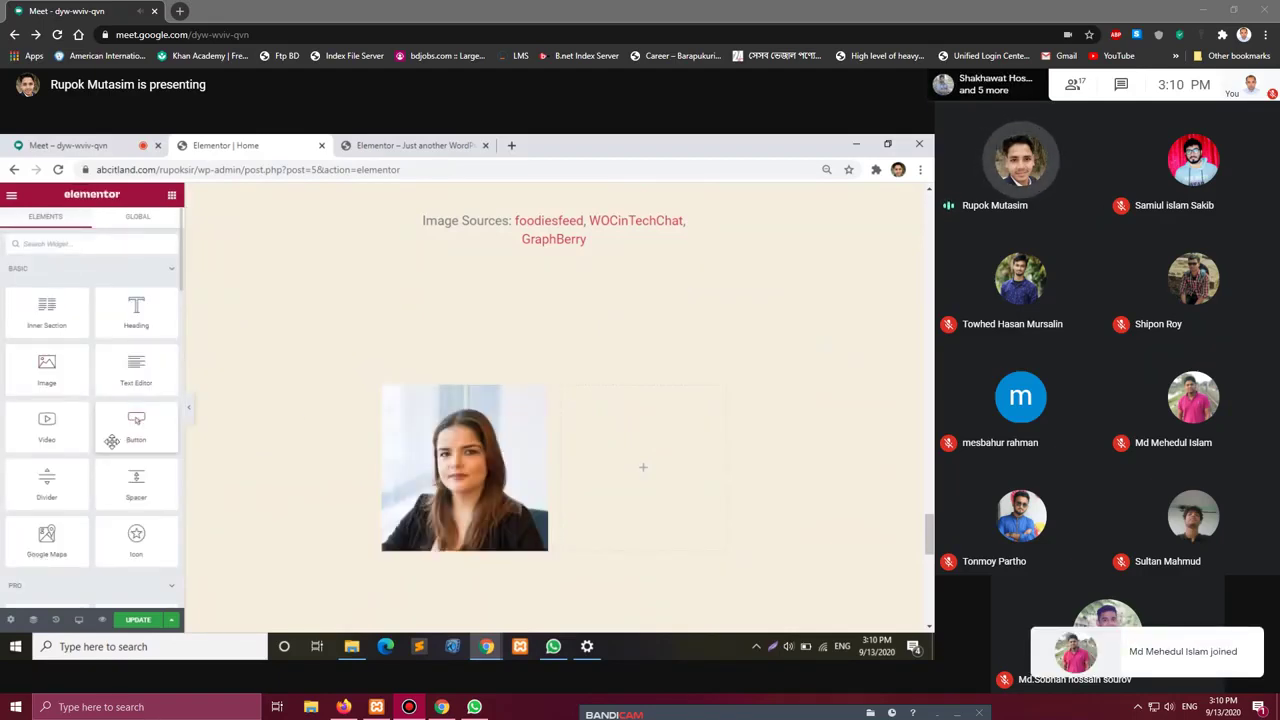
scroll(112, 441, "down", 2)
left_click_drag(44, 335, 655, 455)
View the meeting's participant list and close it again.
left_click(1073, 84)
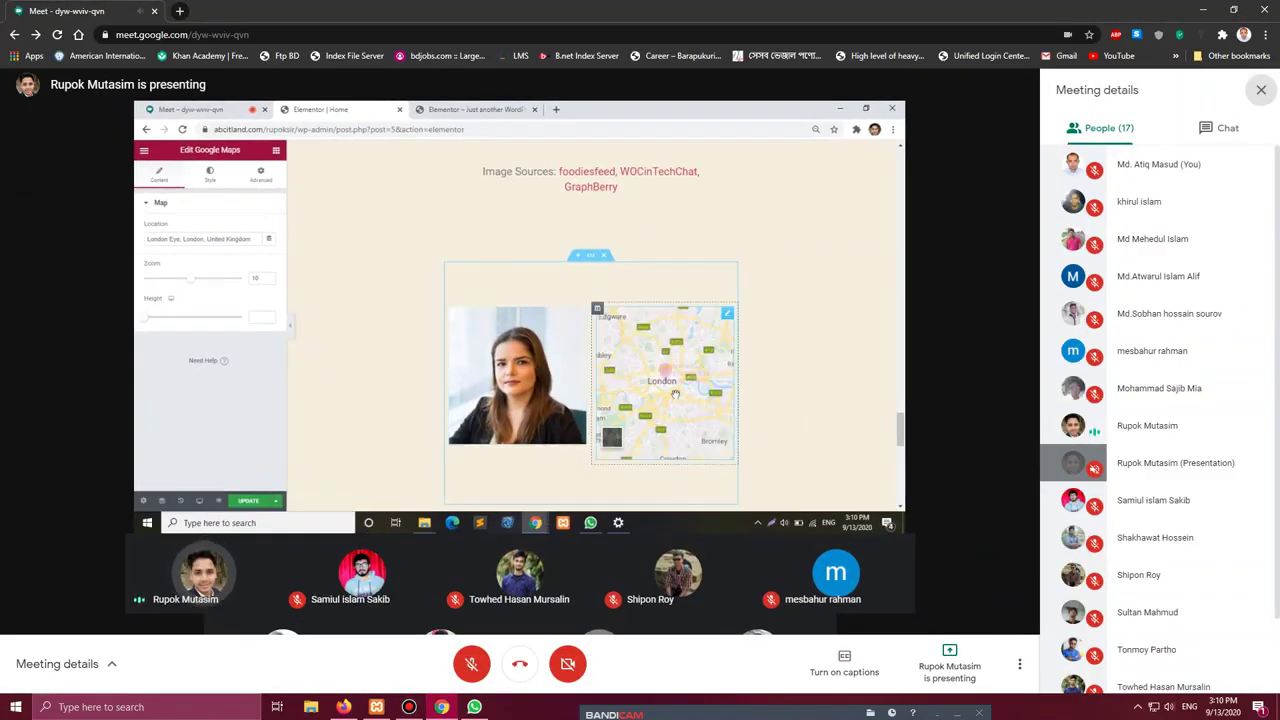
scroll(667, 410, "down", 3)
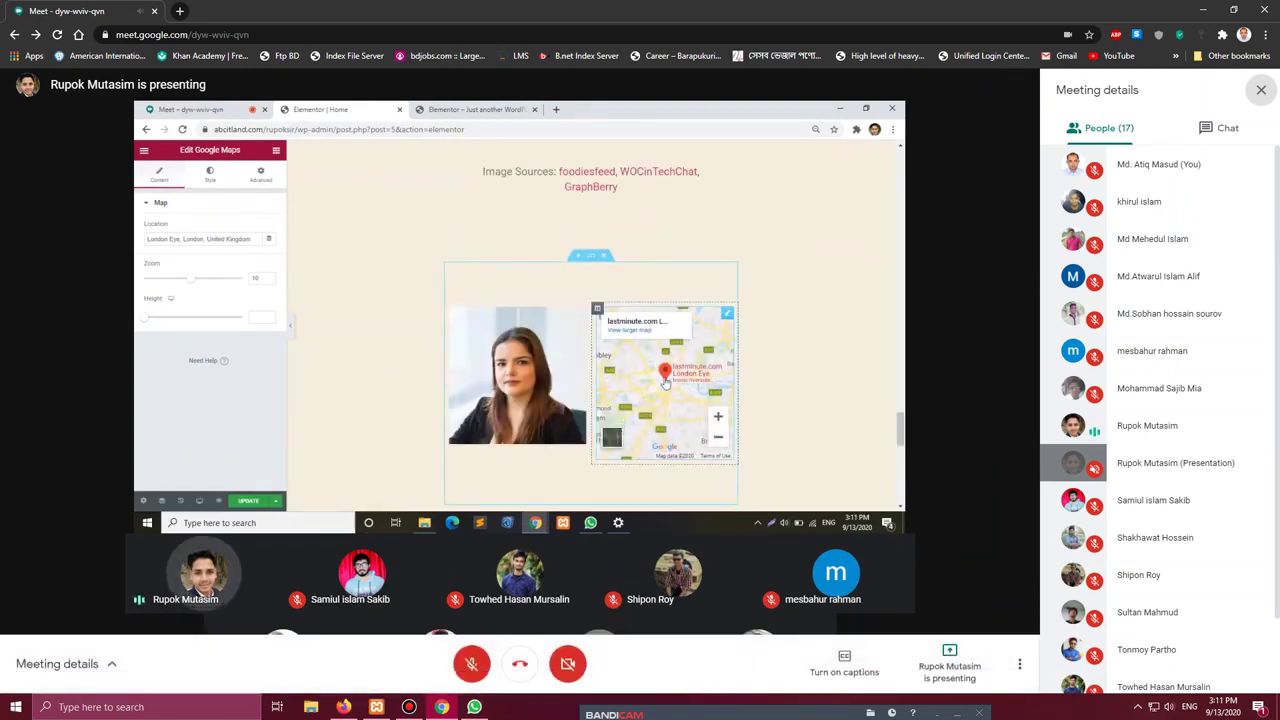
left_click(1261, 89)
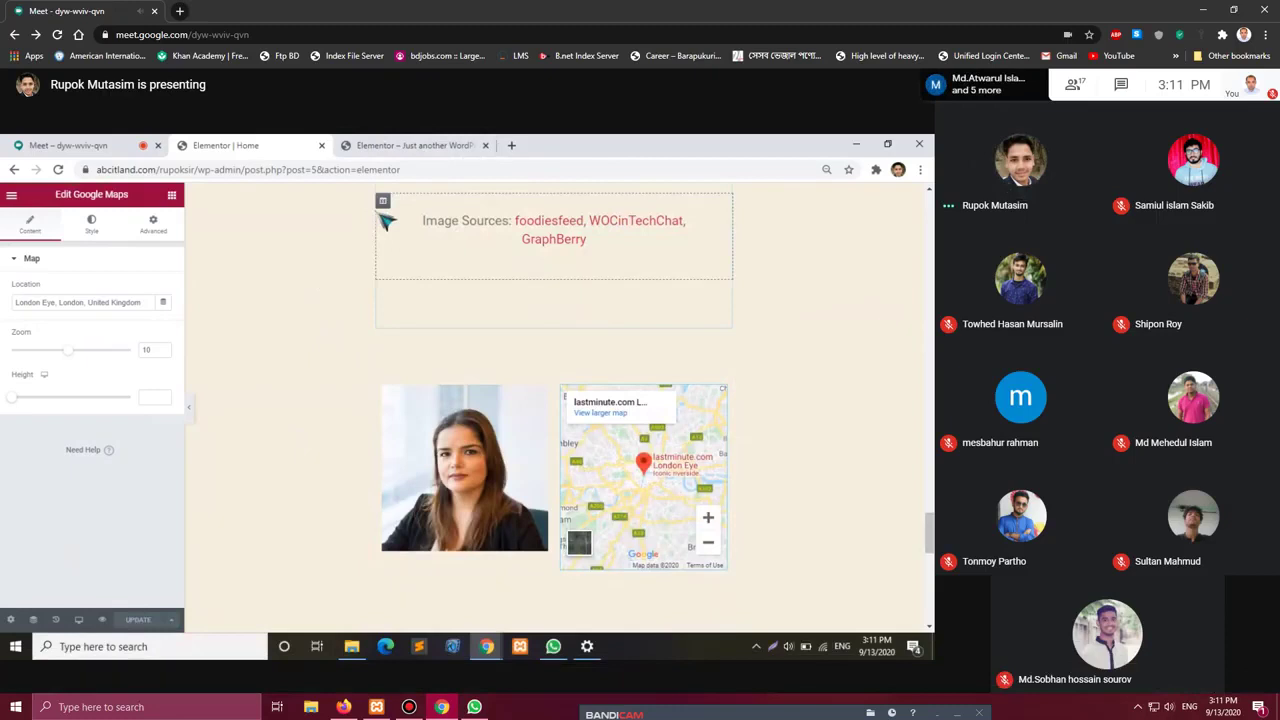
Reload the live front page and examine its lower part around the Visit Us and Image Sources sections.
left_click(410, 145)
left_click(58, 170)
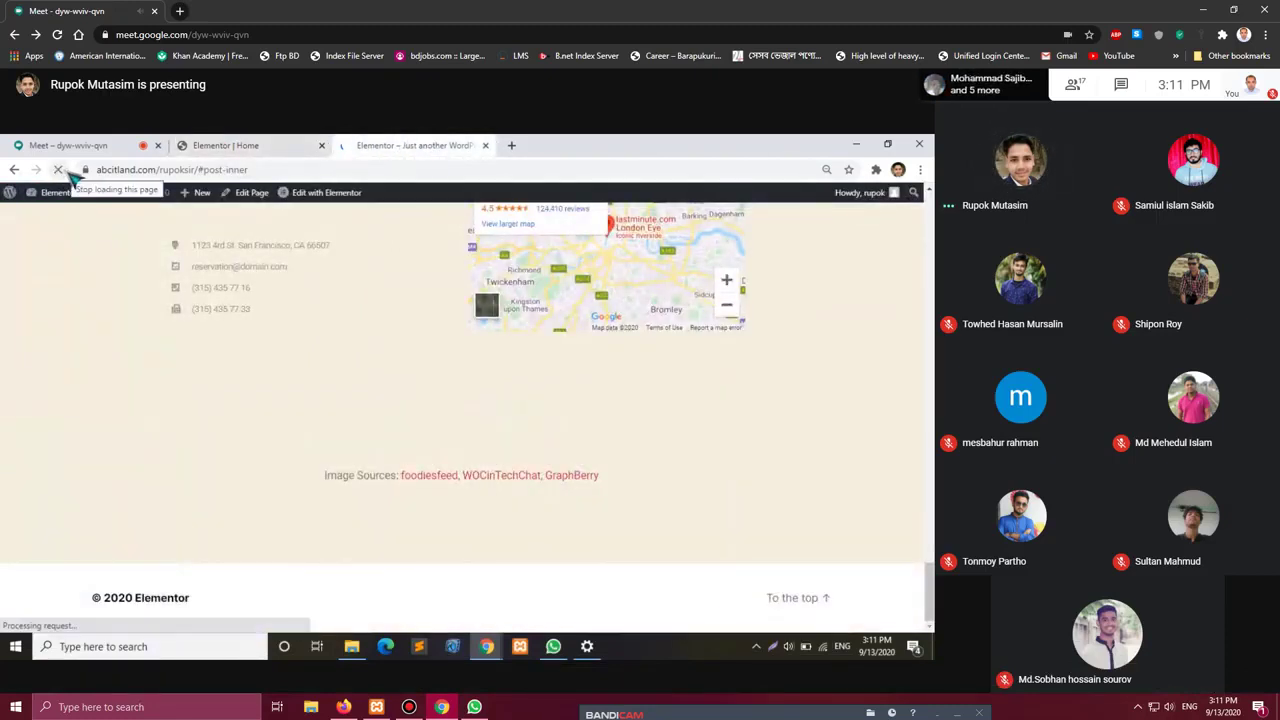
scroll(383, 240, "up", 3)
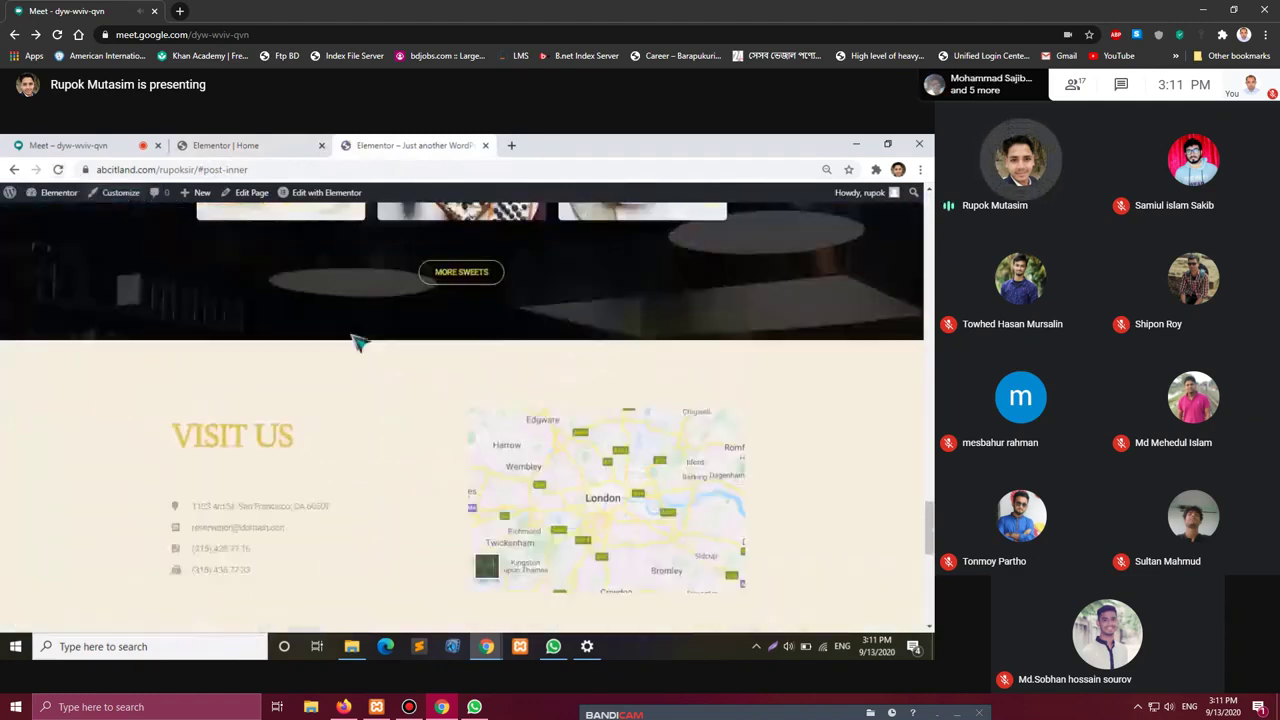
scroll(280, 400, "down", 2)
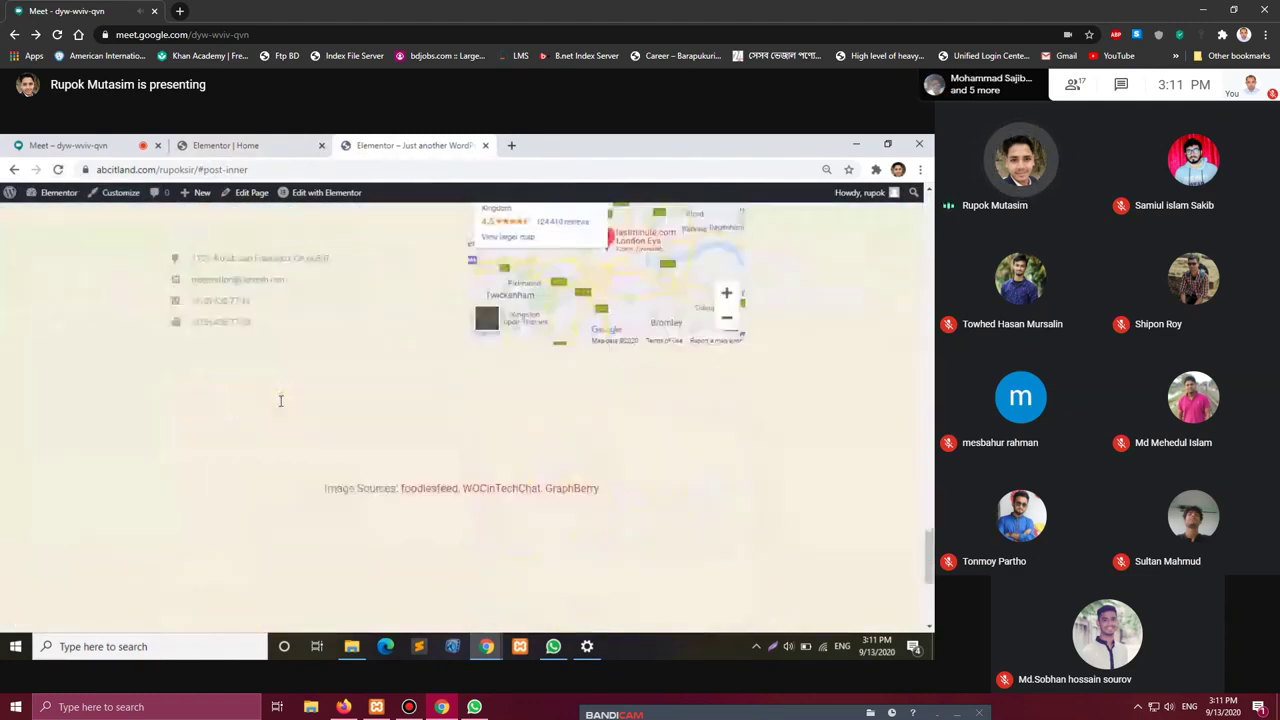
scroll(280, 400, "up", 2)
scroll(281, 405, "down", 1)
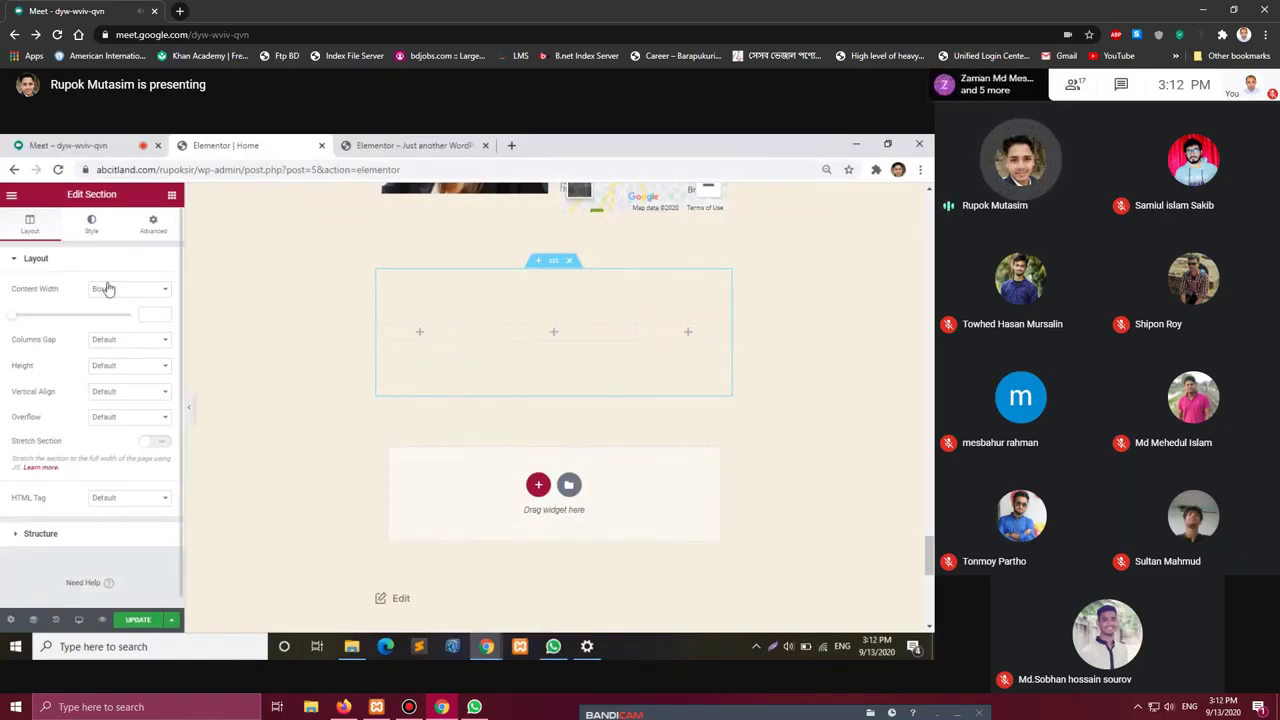
Place a Video widget in the middle column and an Image widget in the first column of the empty three-column section.
left_click(171, 195)
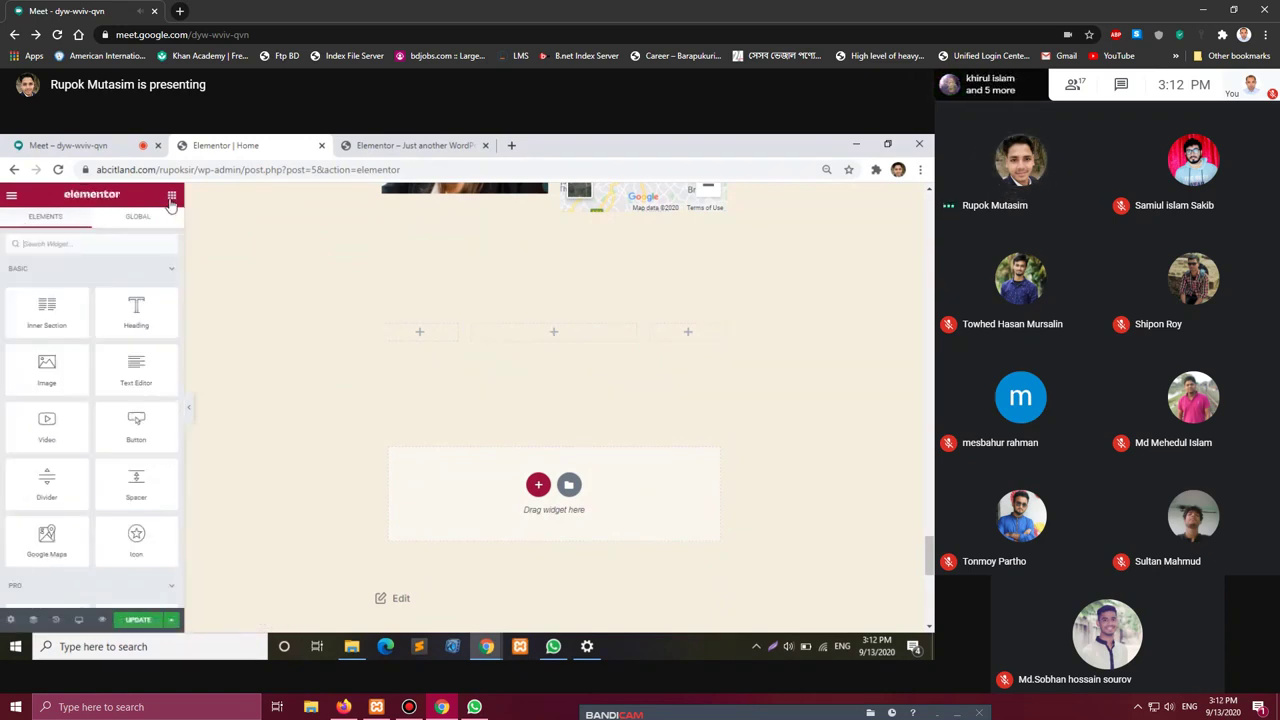
scroll(127, 405, "down", 2)
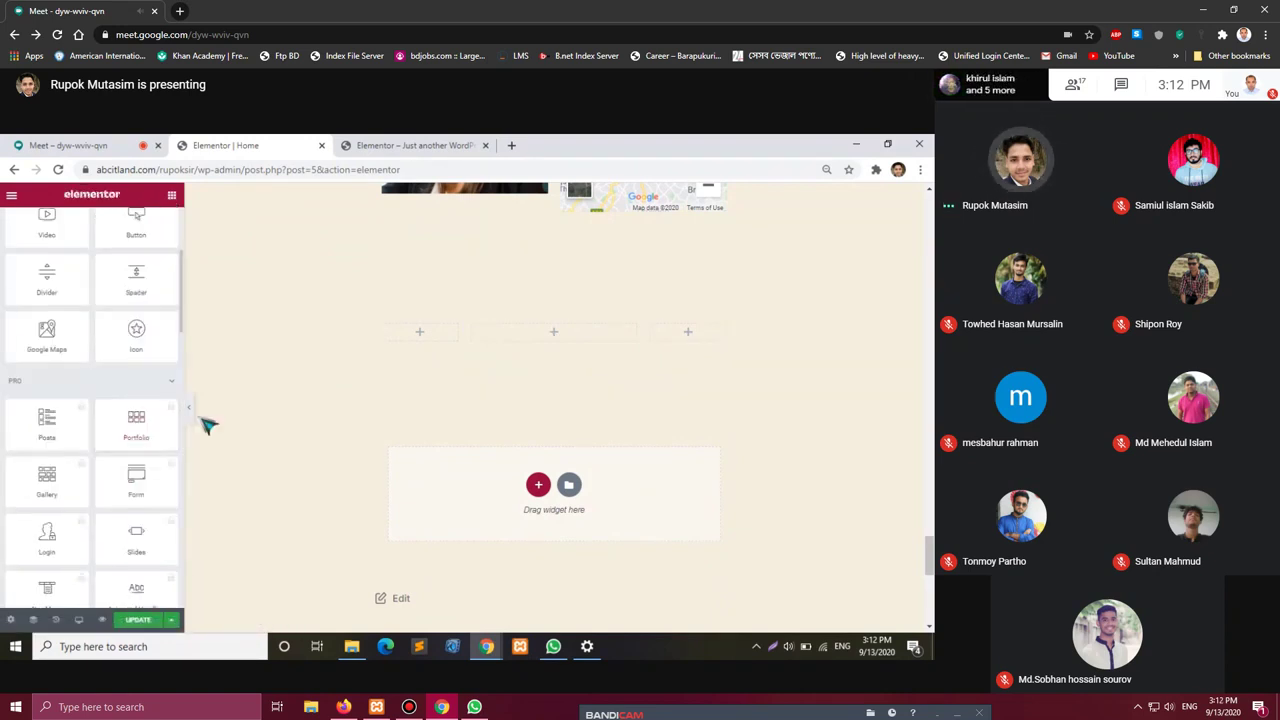
scroll(206, 423, "up", 2)
scroll(96, 356, "up", 3)
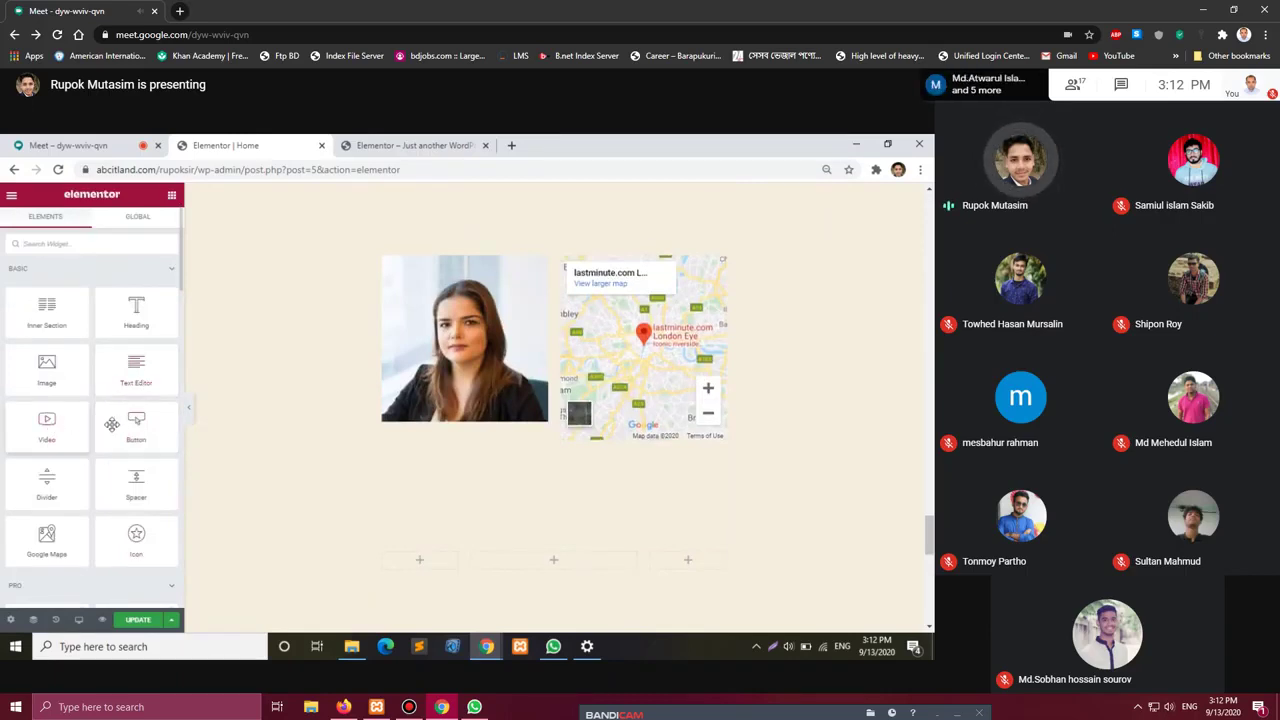
scroll(560, 360, "down", 5)
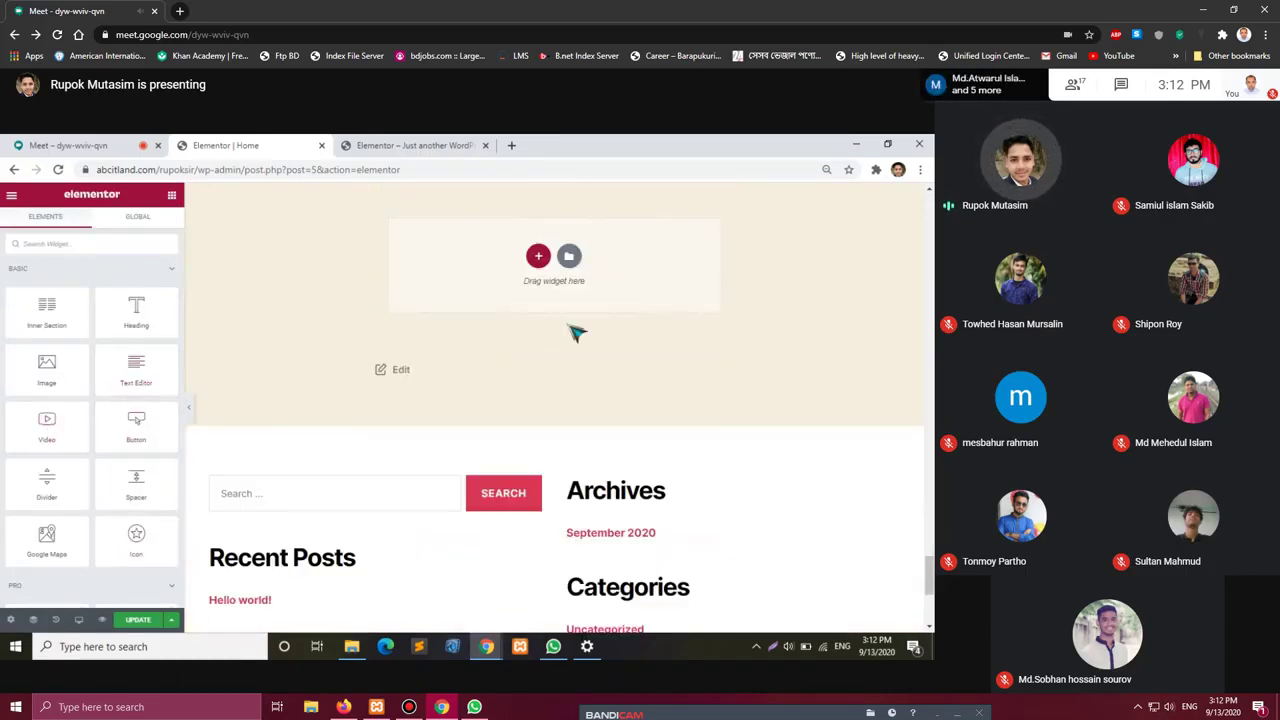
left_click(546, 252)
left_click(550, 285)
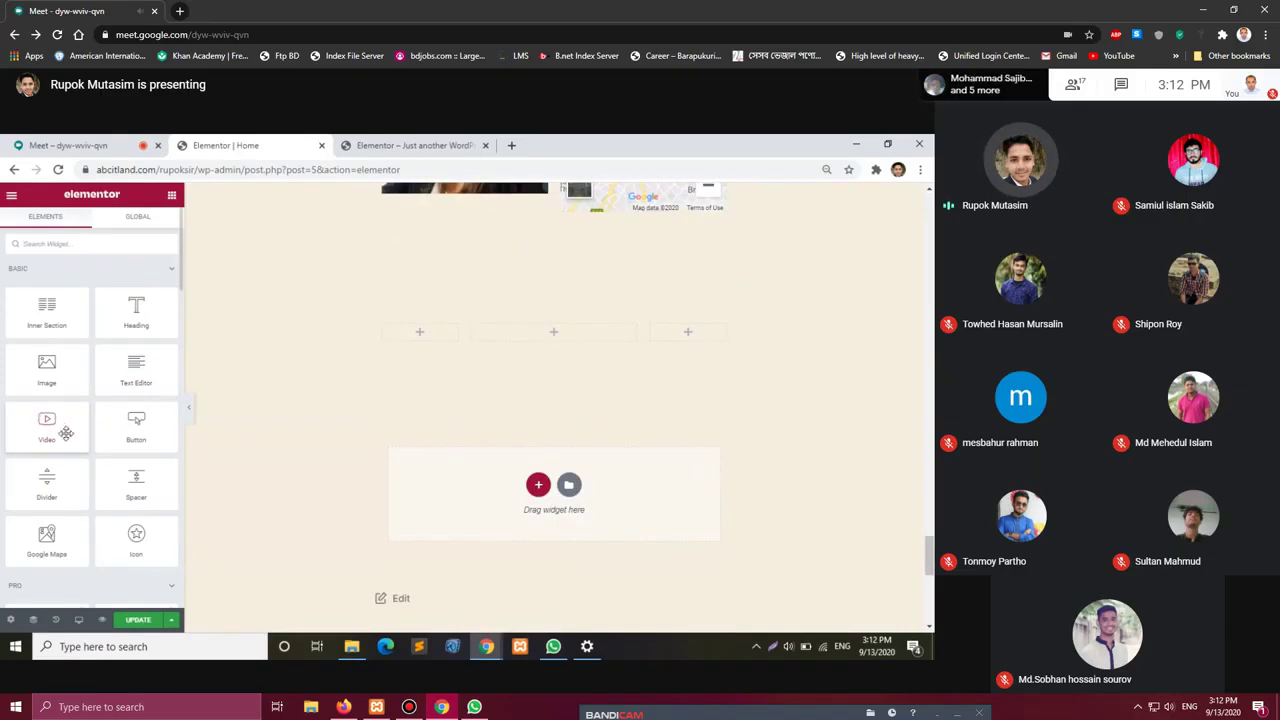
left_click_drag(89, 428, 580, 340)
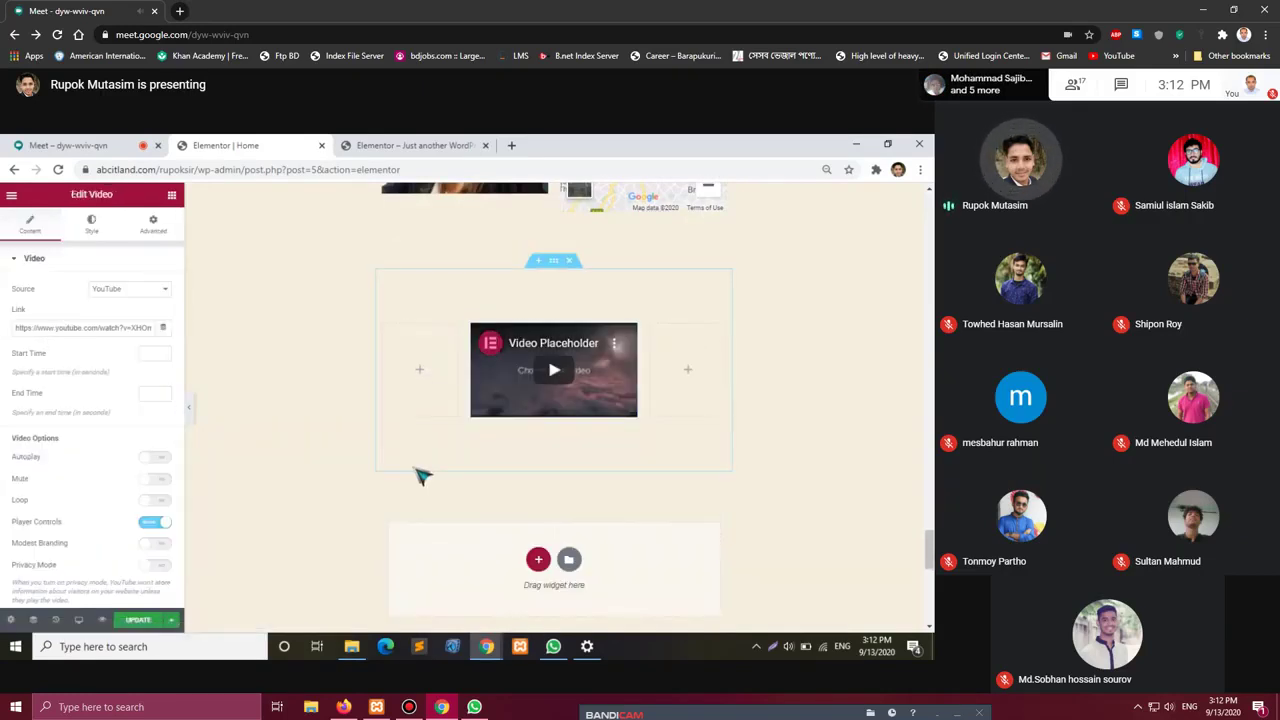
left_click(172, 196)
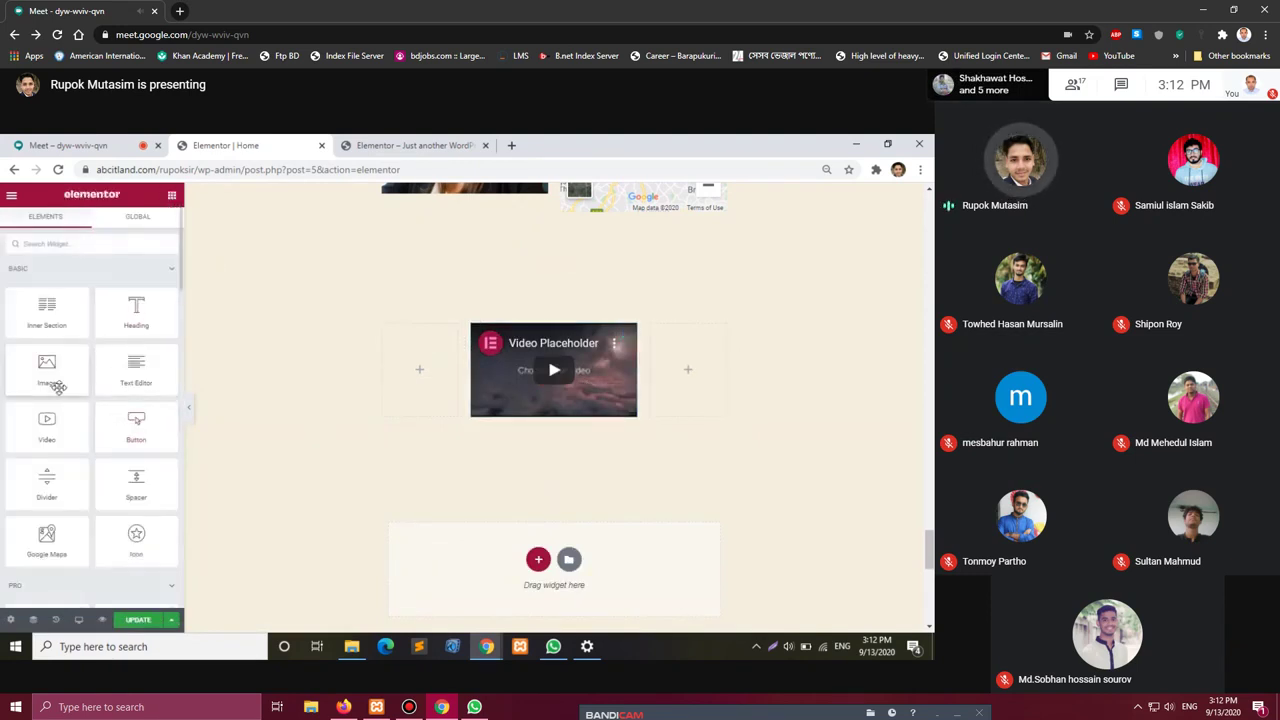
left_click_drag(50, 372, 420, 375)
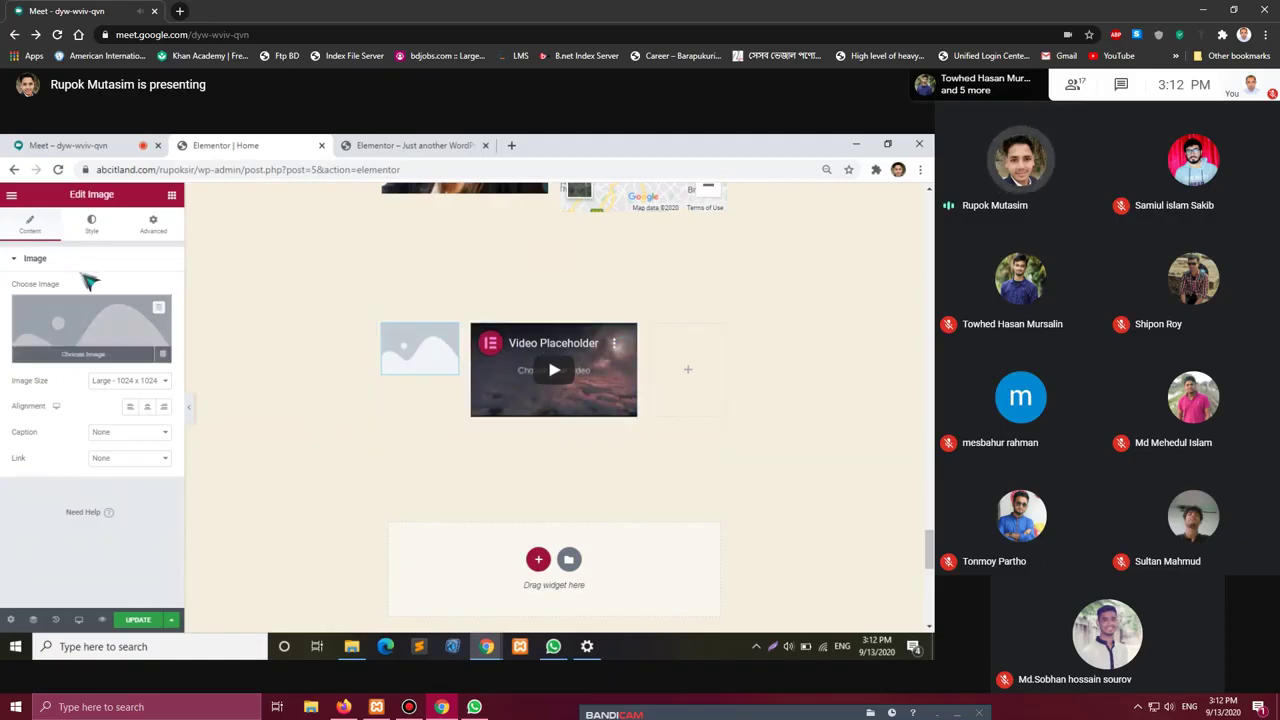
Examine the available widgets in the Basic, Pro and General groups, including the information on the Price Table widget.
left_click(174, 196)
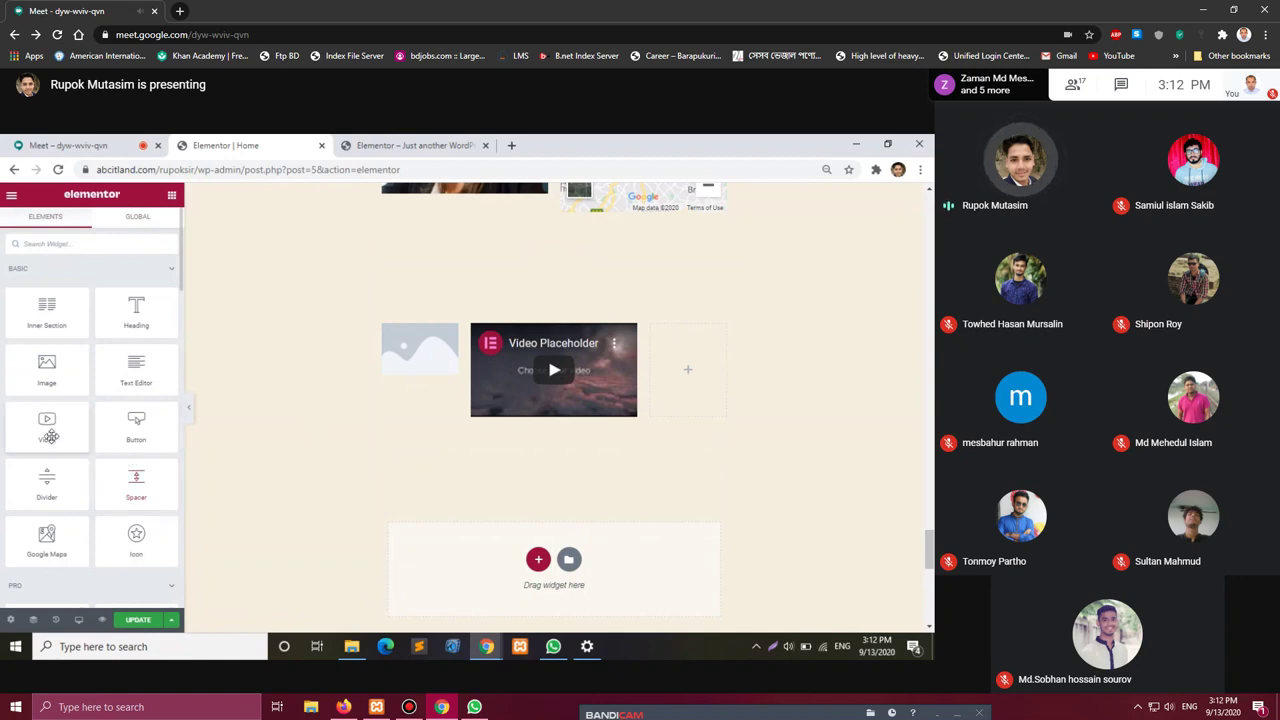
scroll(122, 462, "down", 2)
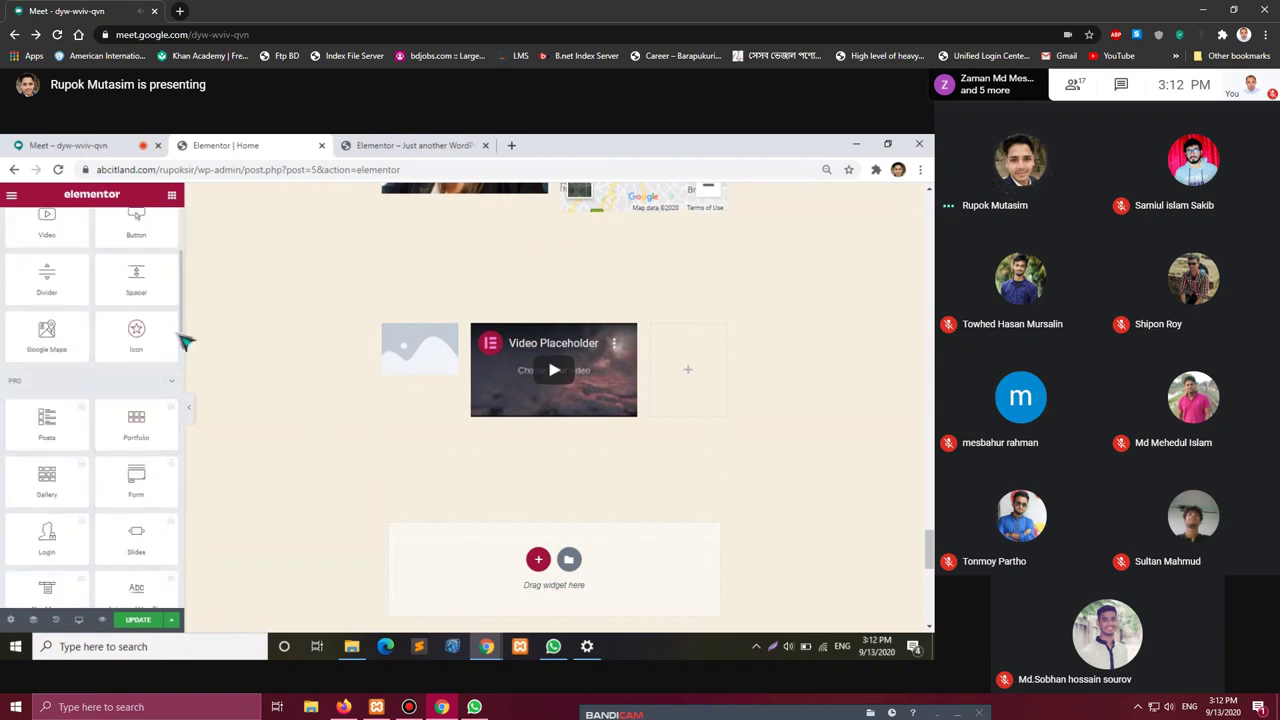
scroll(145, 438, "down", 2)
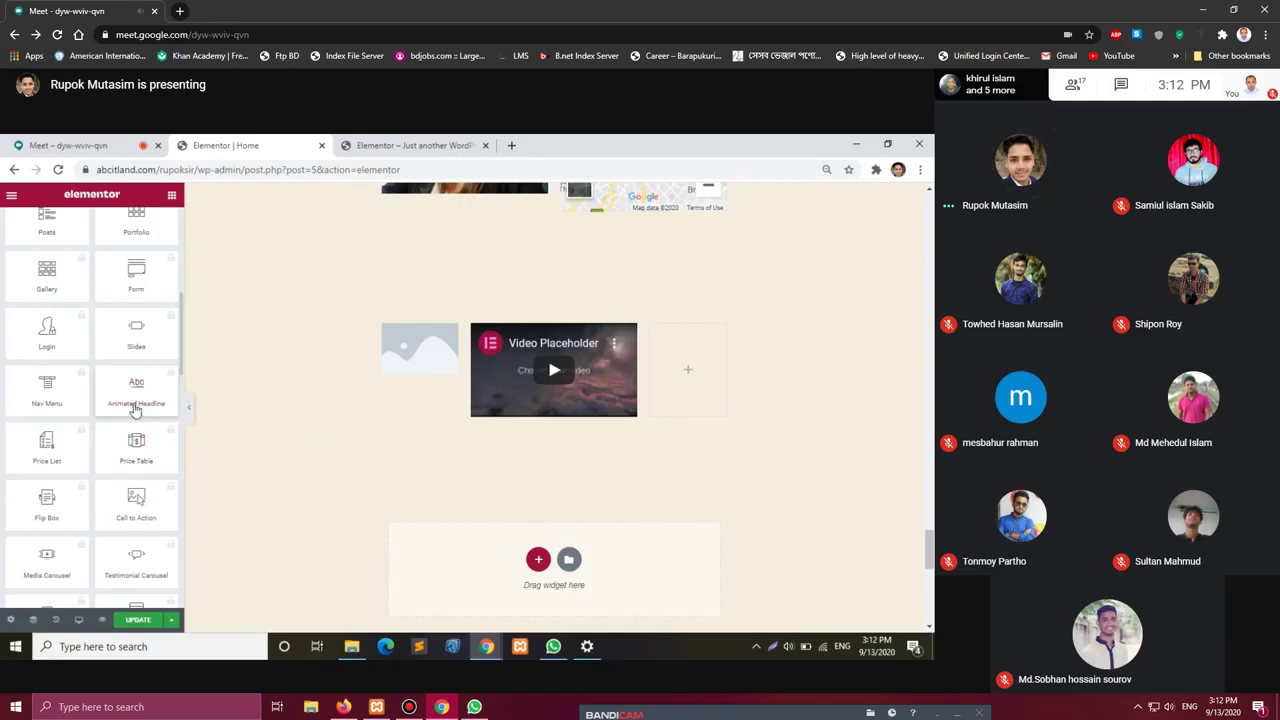
scroll(136, 410, "down", 2)
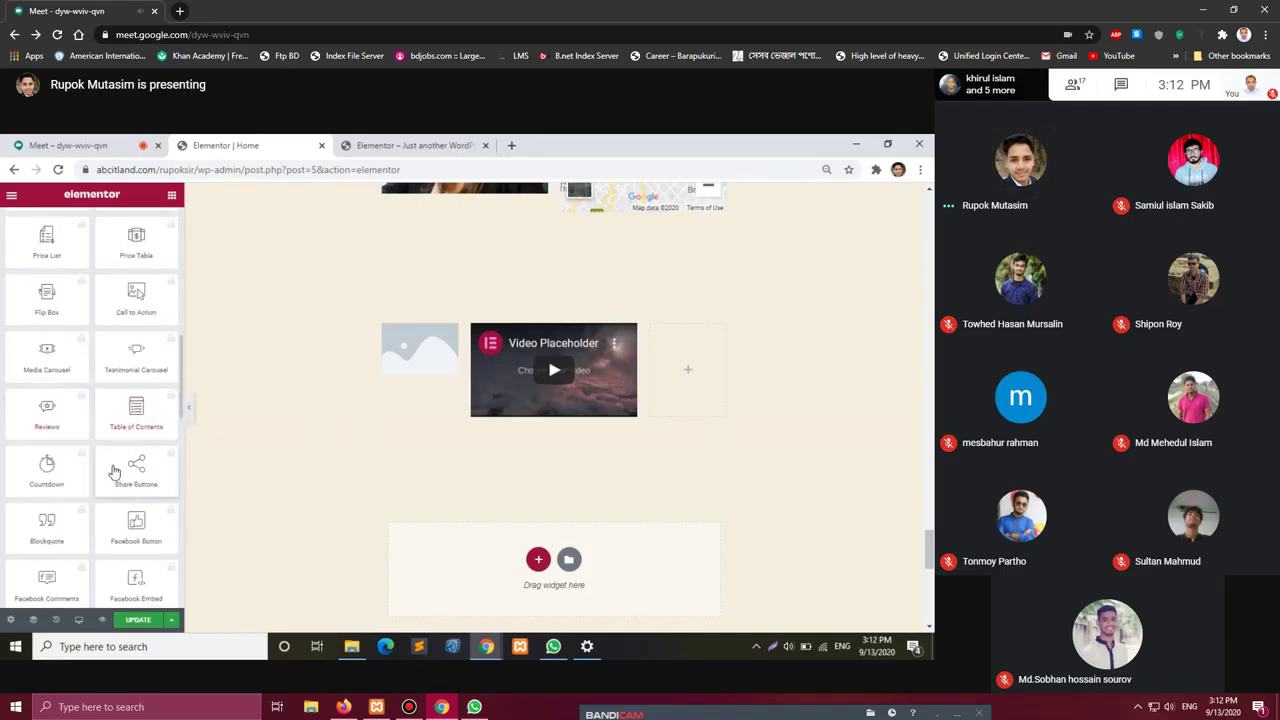
scroll(114, 467, "up", 5)
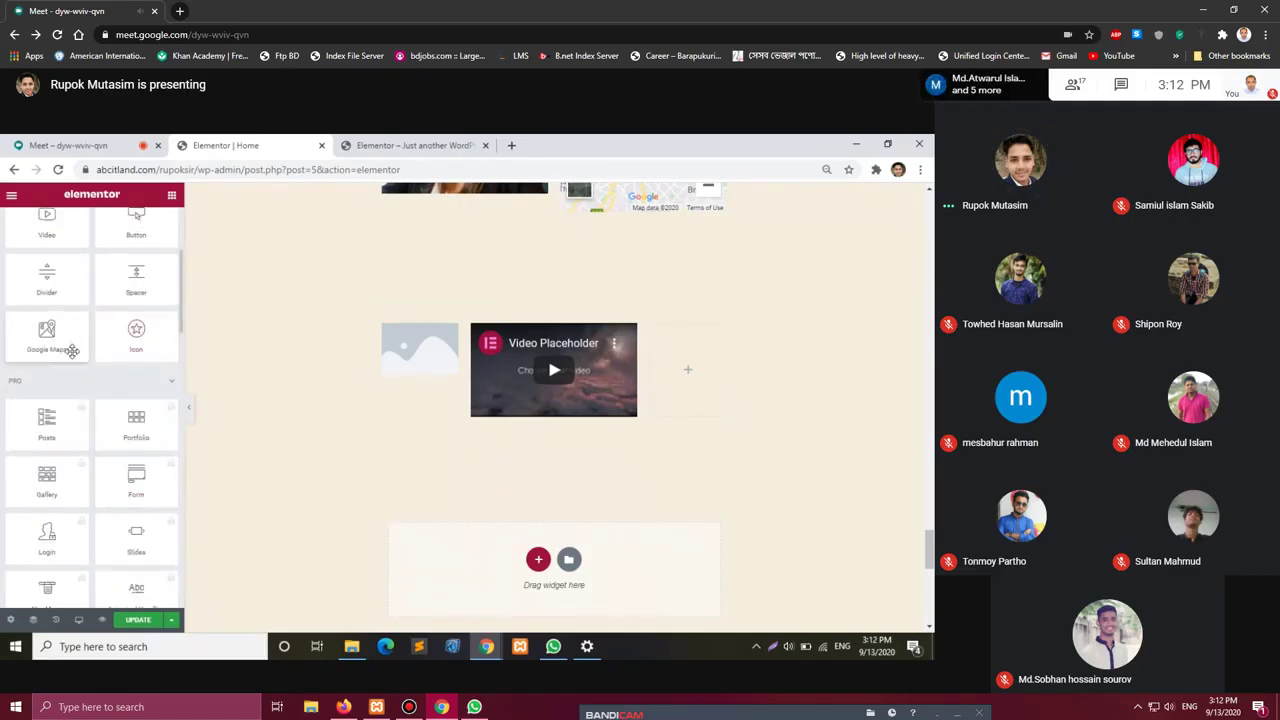
scroll(160, 328, "up", 3)
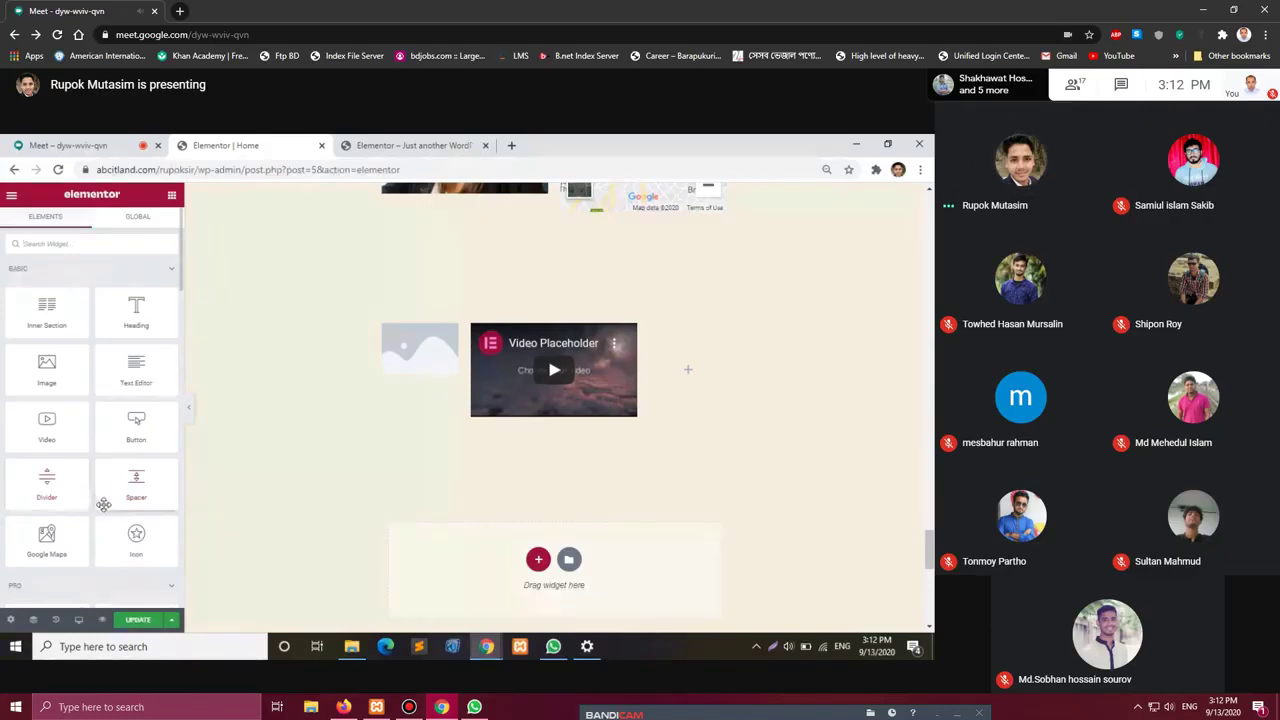
scroll(120, 440, "down", 3)
scroll(120, 440, "down", 10)
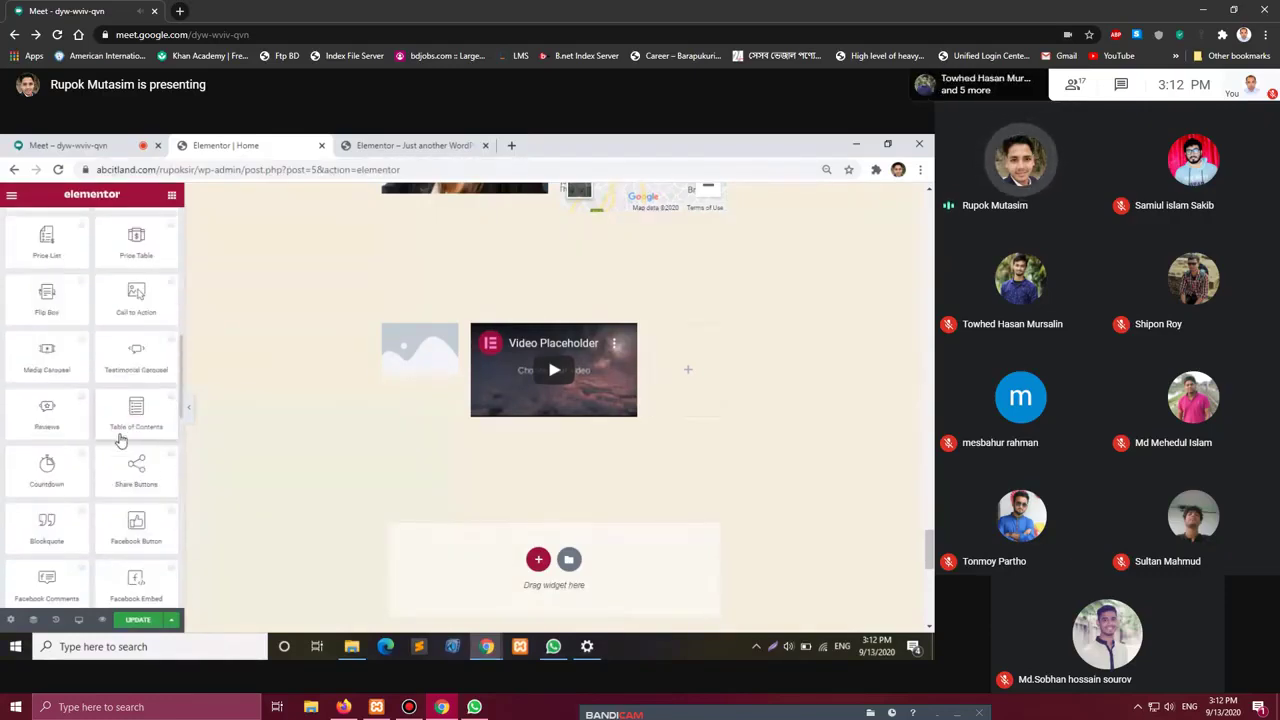
scroll(112, 467, "up", 10)
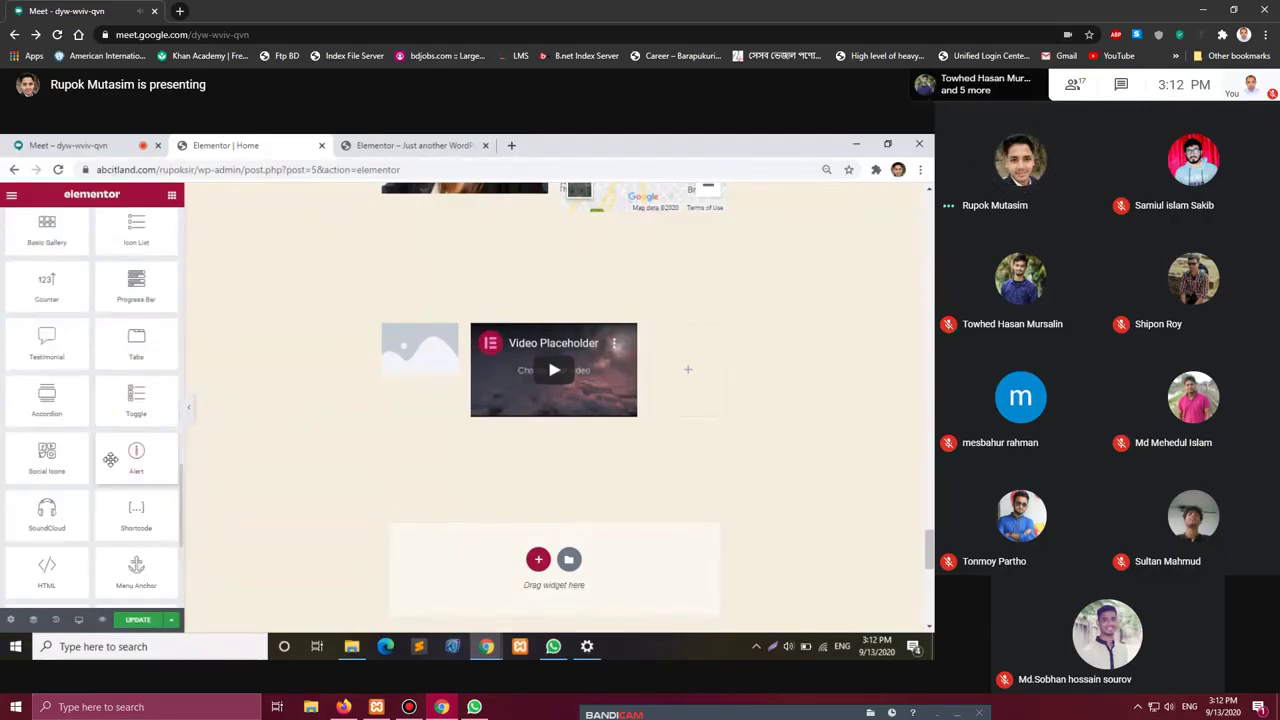
scroll(110, 458, "up", 3)
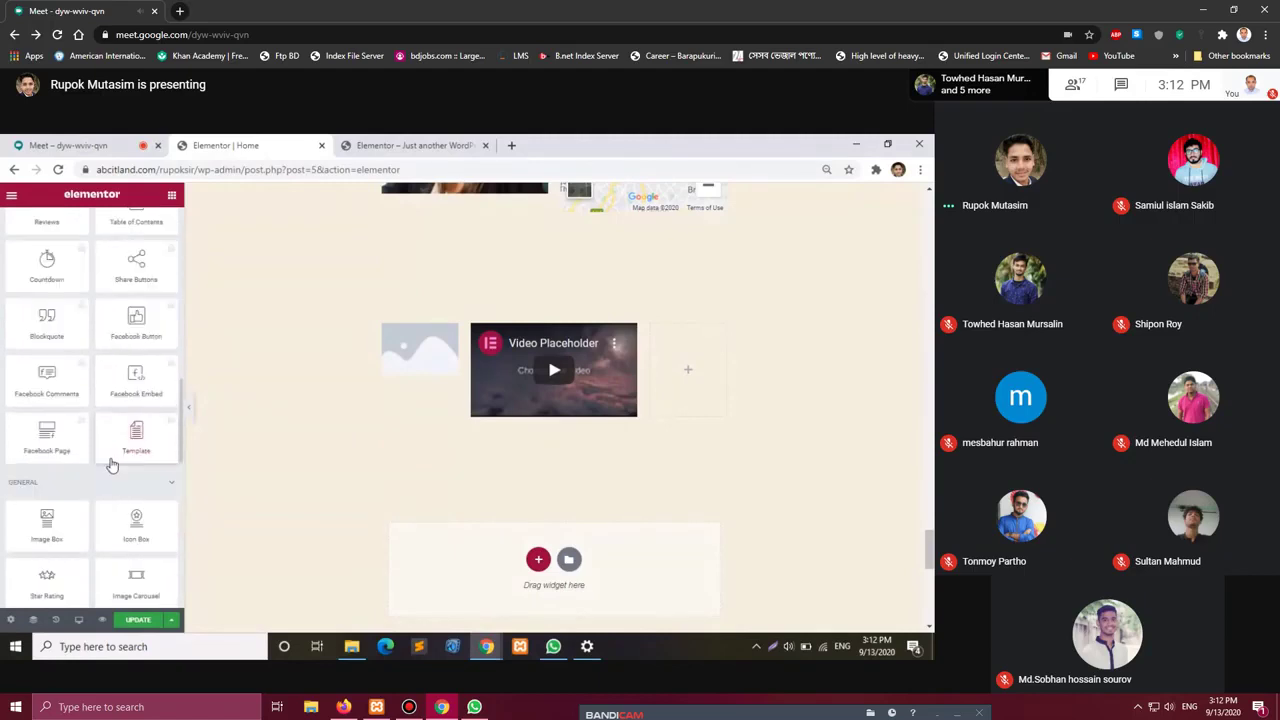
scroll(112, 465, "up", 3)
scroll(112, 465, "up", 3)
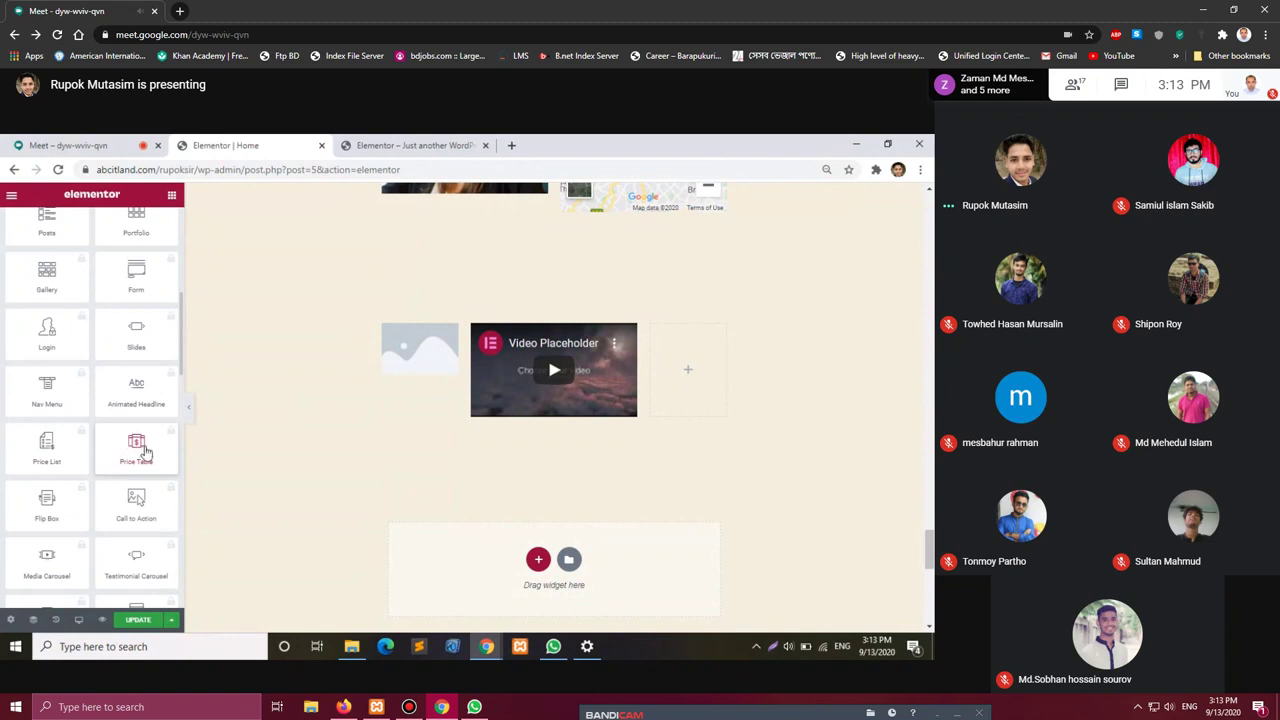
left_click(138, 452)
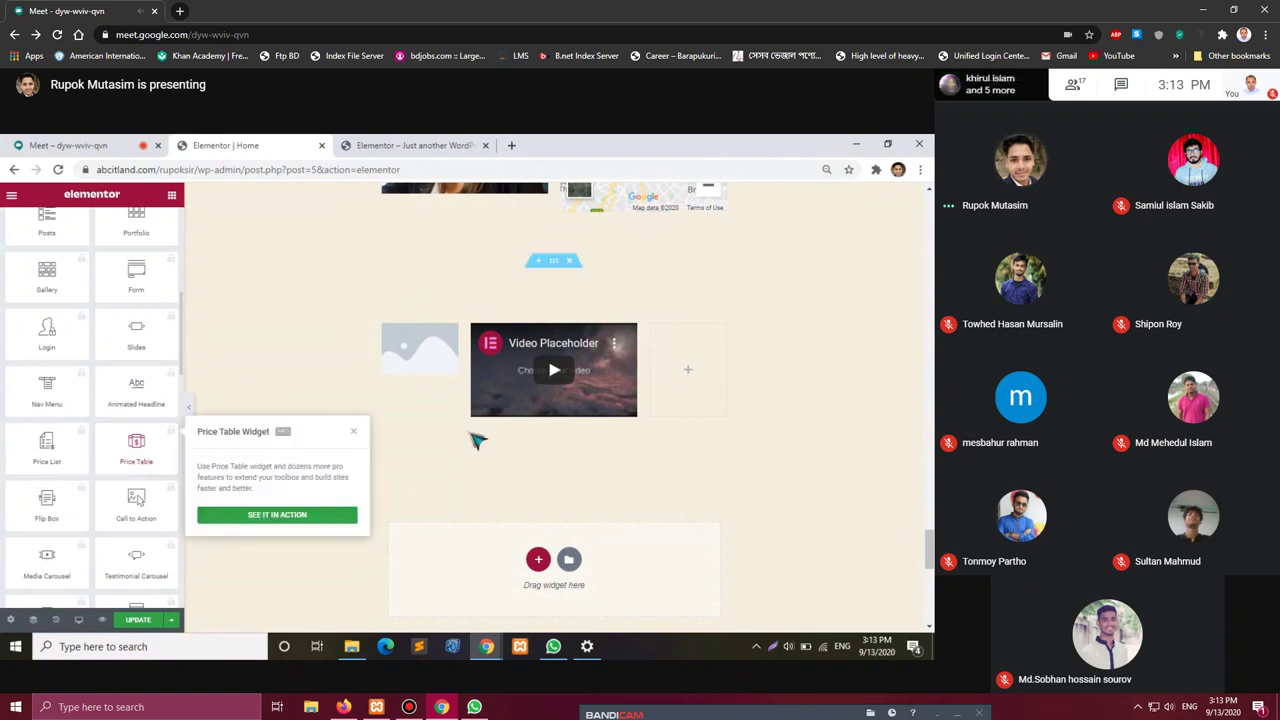
left_click(358, 430)
scroll(100, 410, "up", 3)
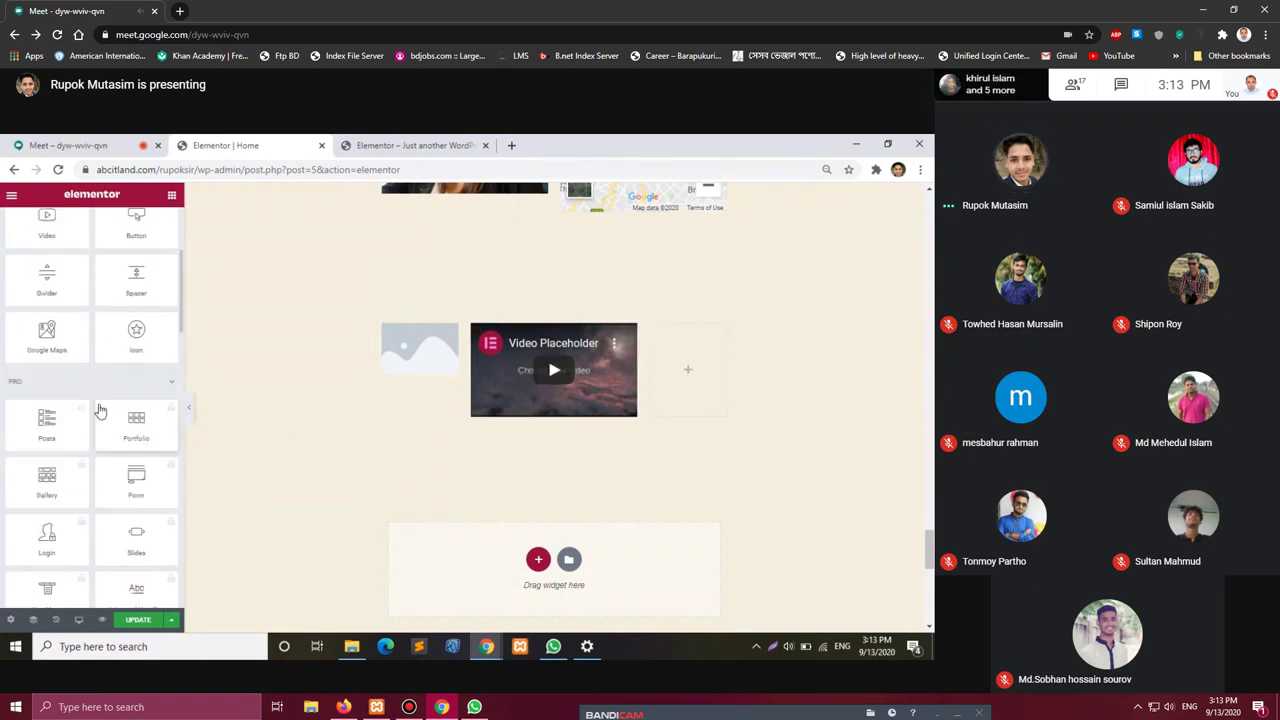
scroll(143, 390, "up", 3)
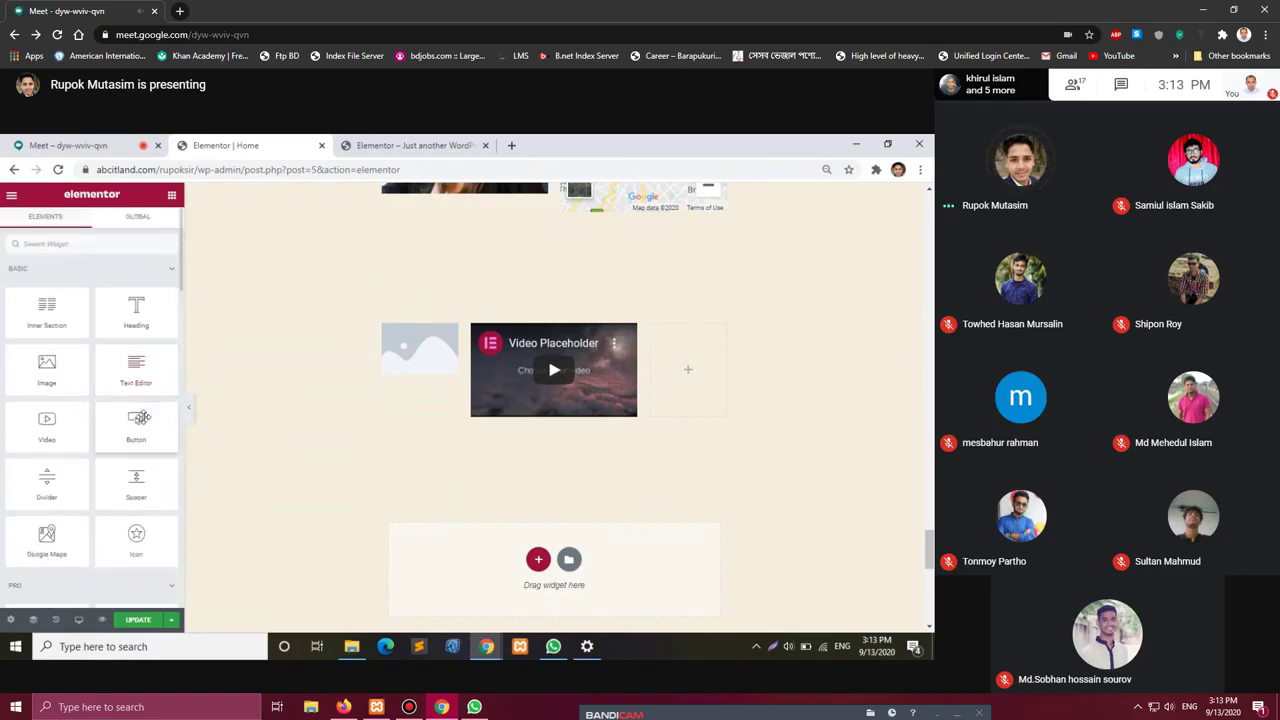
Place an Image widget in the third column and set its picture to the first dessert photo in the Media Library.
left_click_drag(143, 441, 215, 462)
left_click_drag(47, 366, 695, 369)
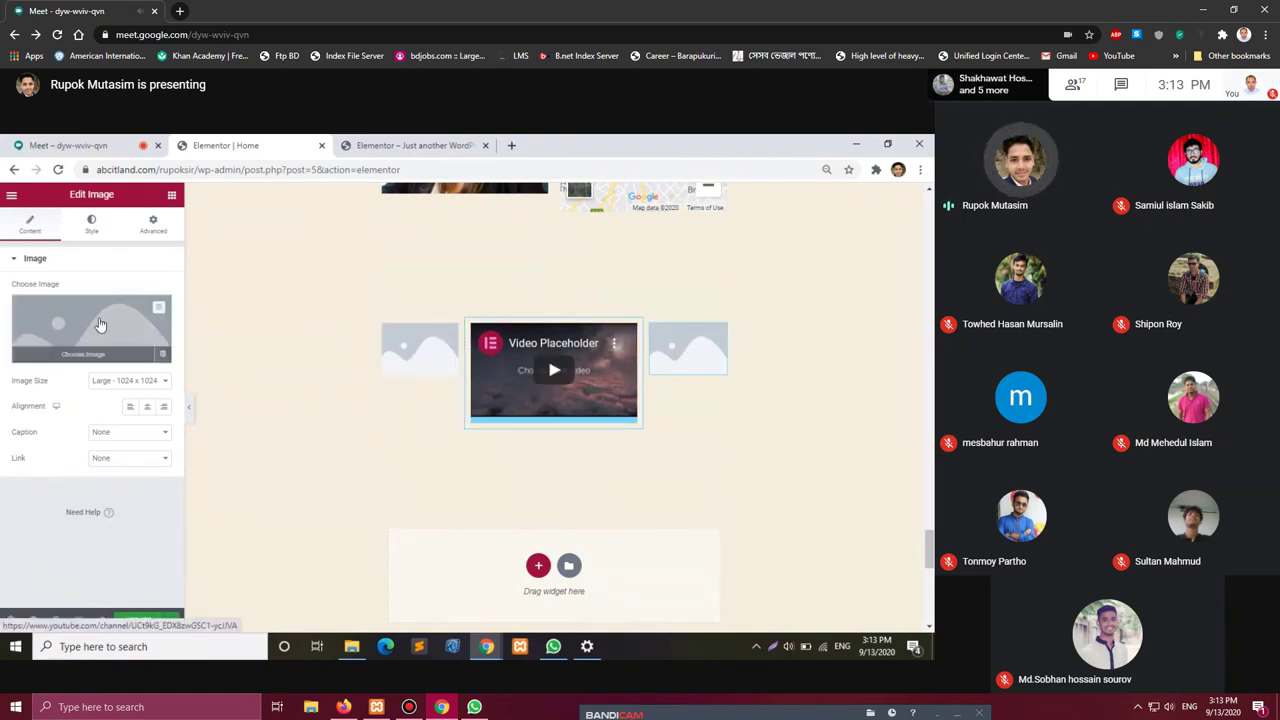
left_click(84, 357)
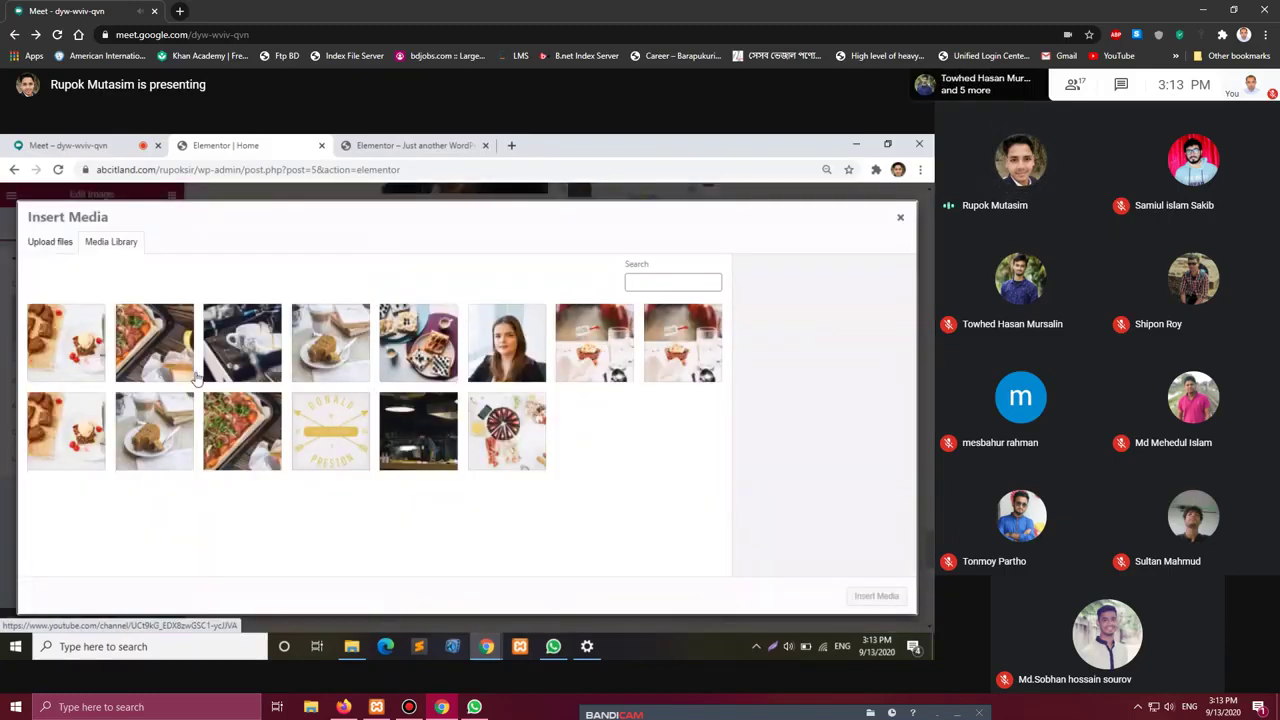
left_click(84, 357)
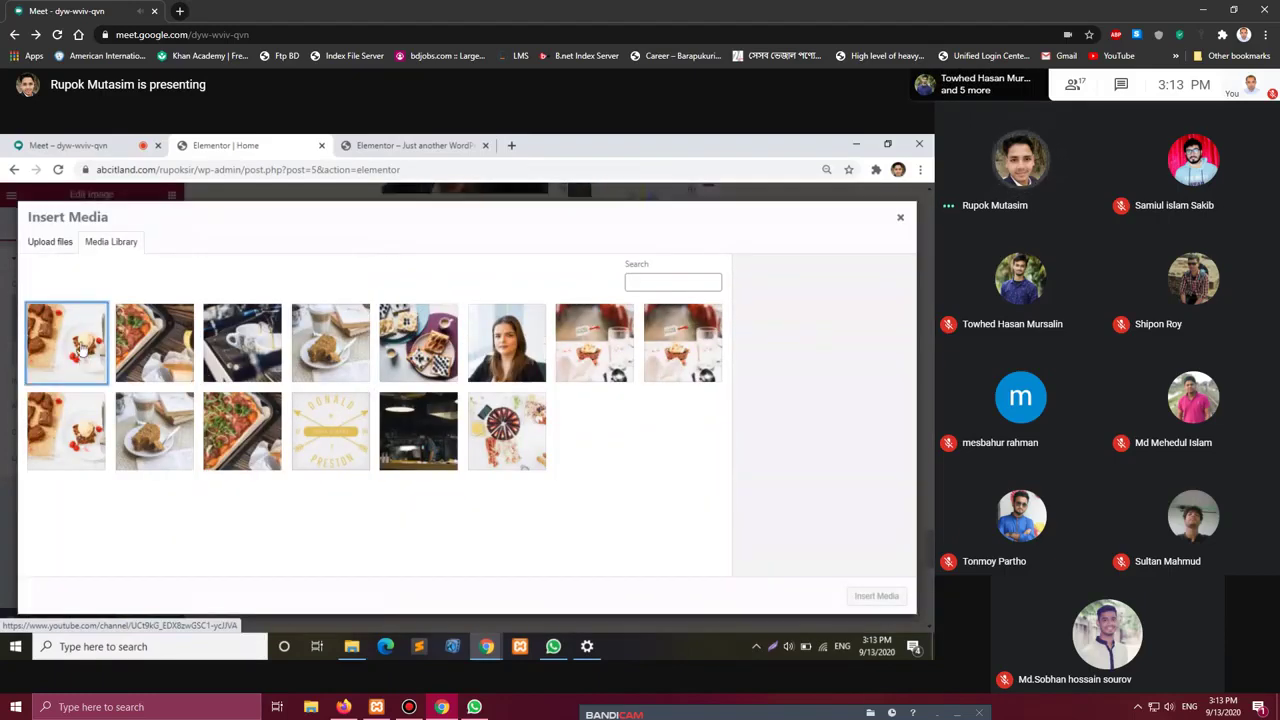
left_click(873, 597)
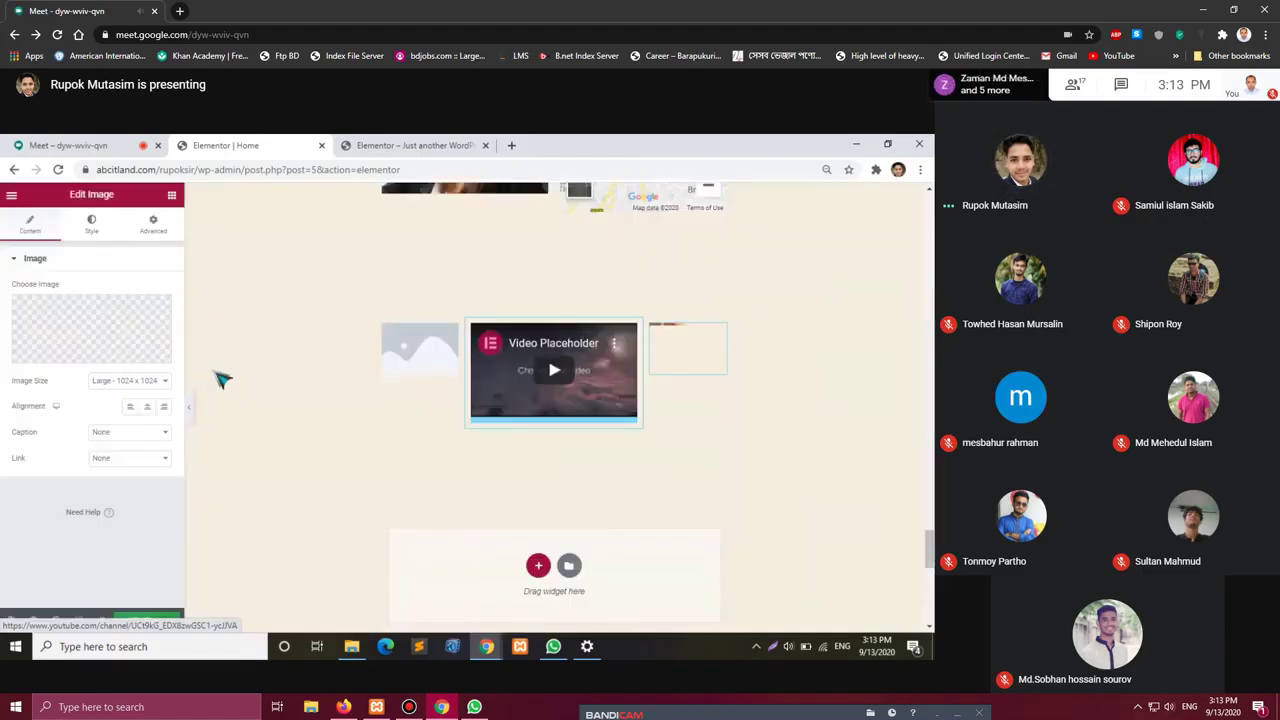
Set the first column's Image widget to the photo foodiesfeed.com_Wedding_15-1.jpg from the Media Library and update the page.
left_click(447, 336)
left_click(110, 320)
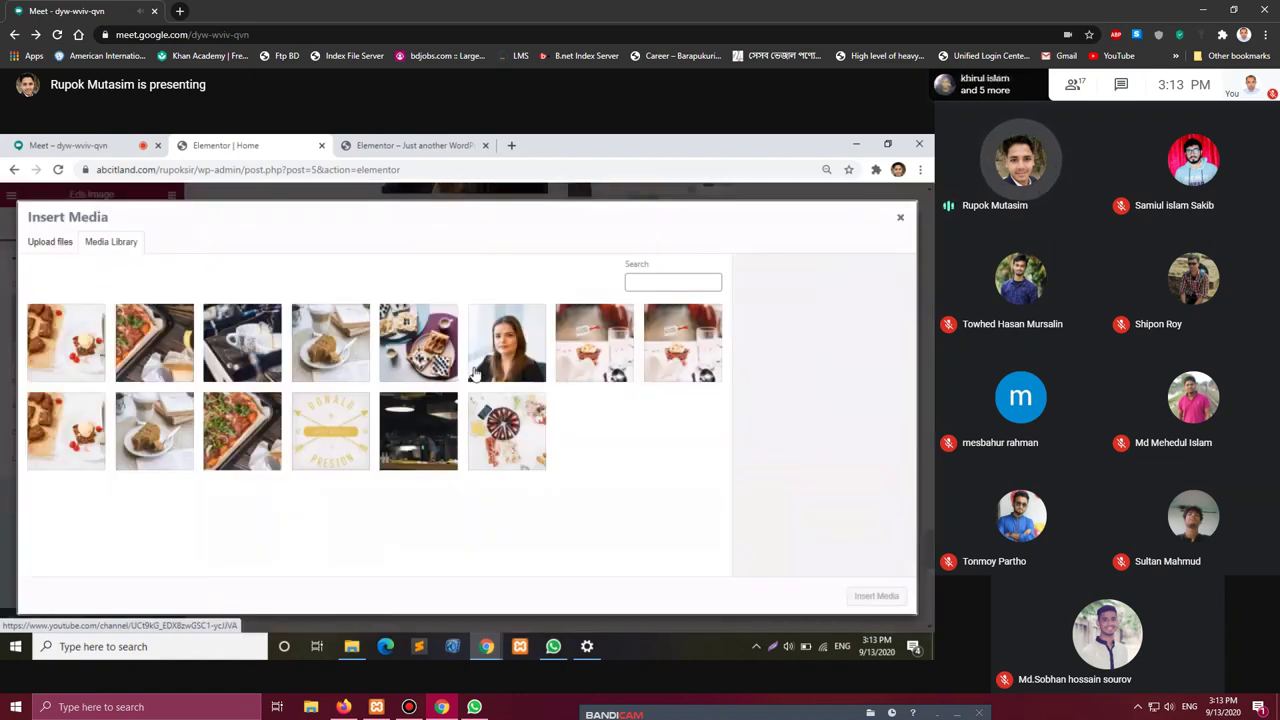
left_click(596, 328)
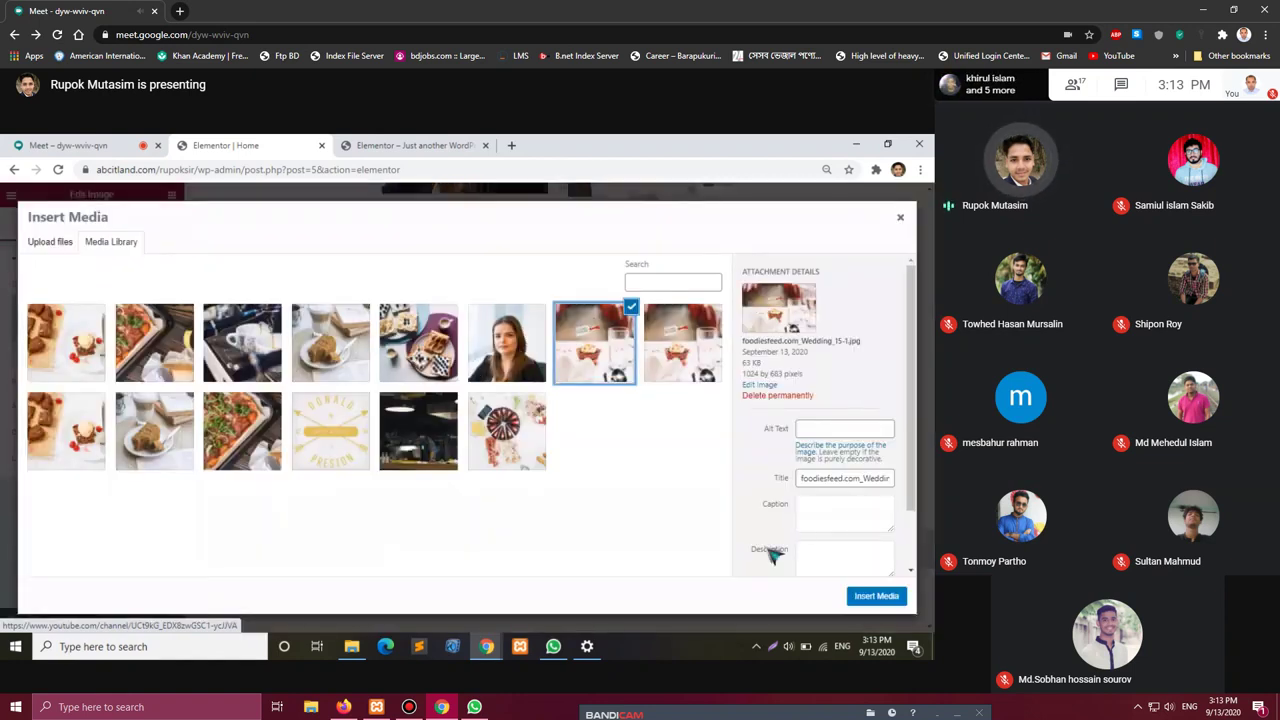
left_click(878, 596)
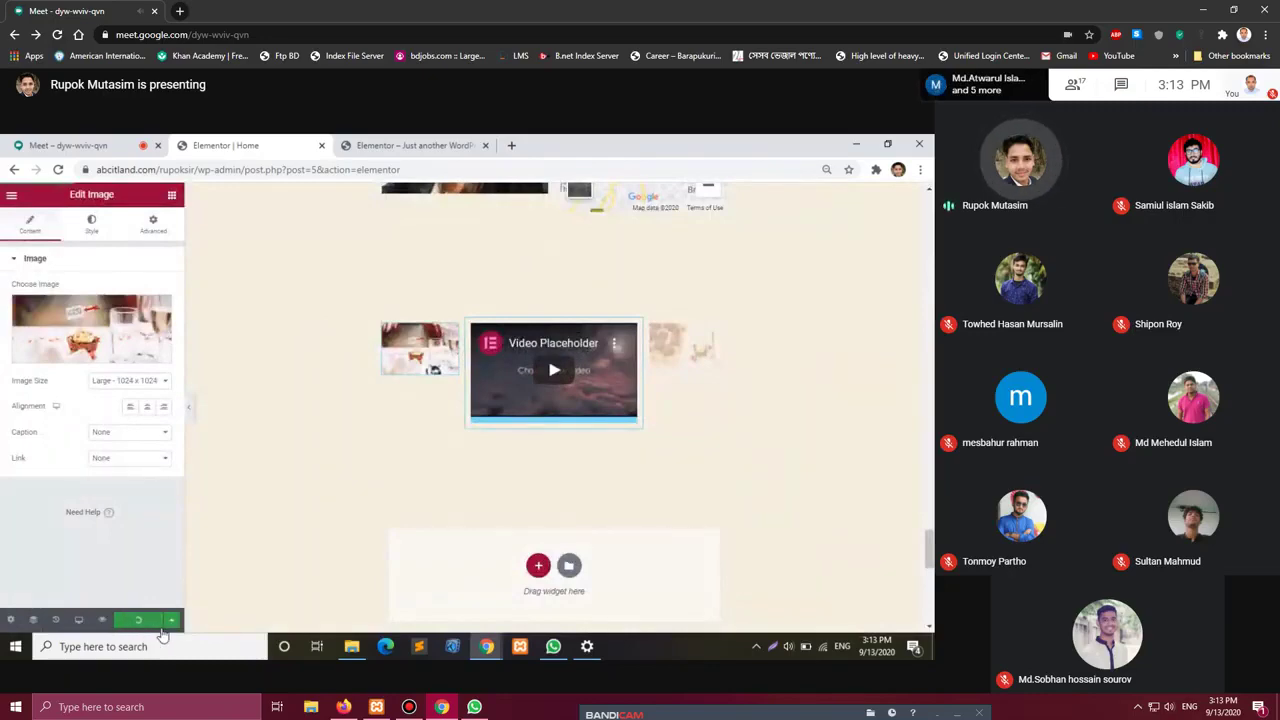
Examine the Home page's sections in the editor, from Birthdays & Events and Tasty Breakfast up to the logo banner.
scroll(528, 300, "up", 15)
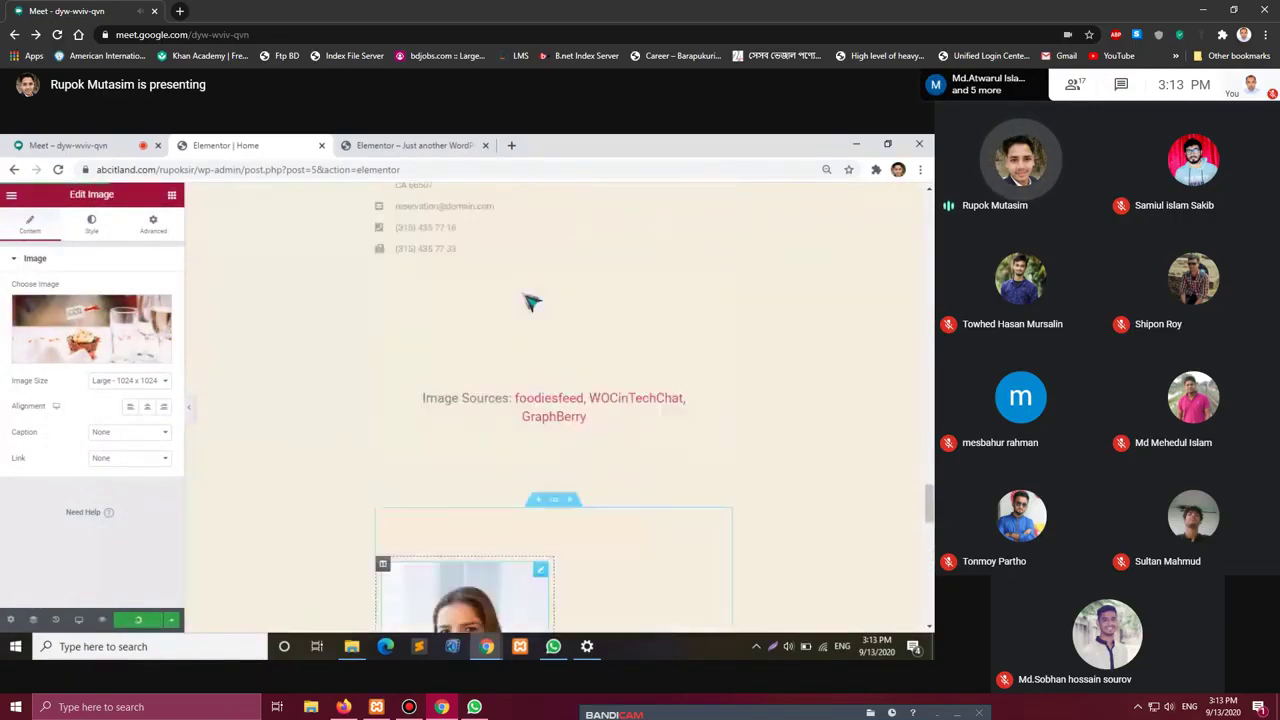
scroll(523, 297, "up", 5)
scroll(523, 300, "down", 5)
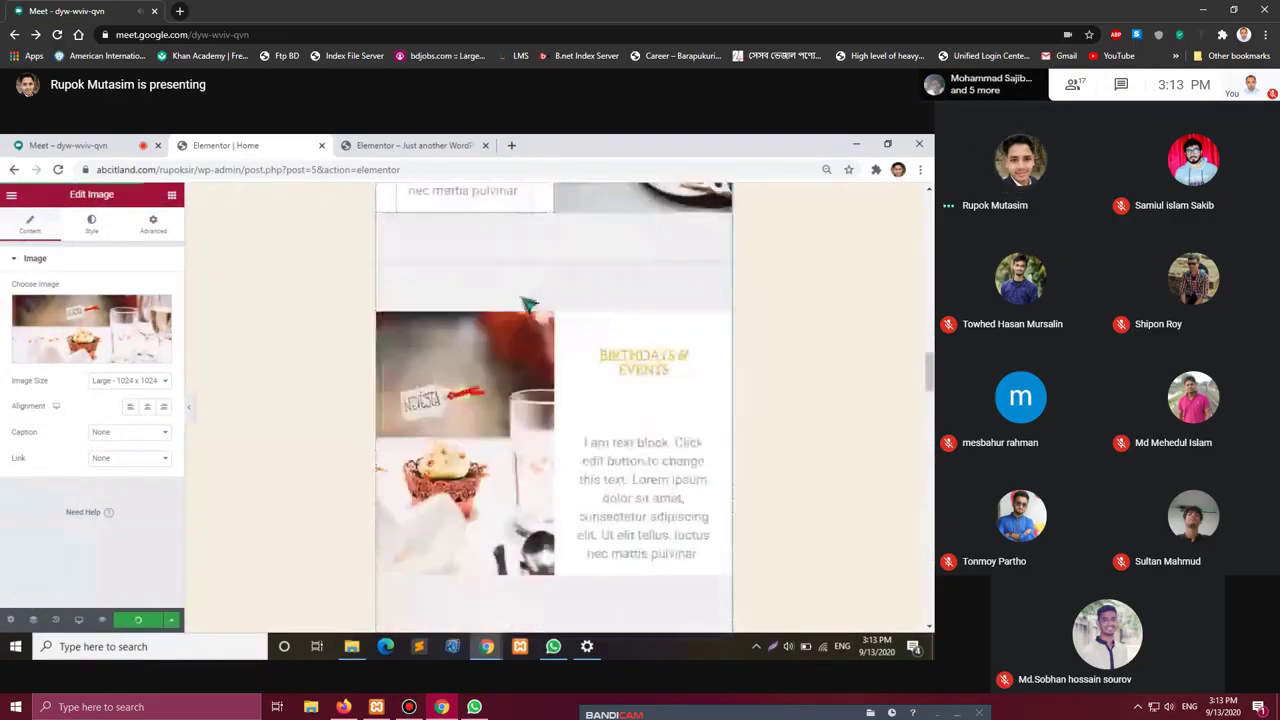
scroll(519, 392, "up", 2)
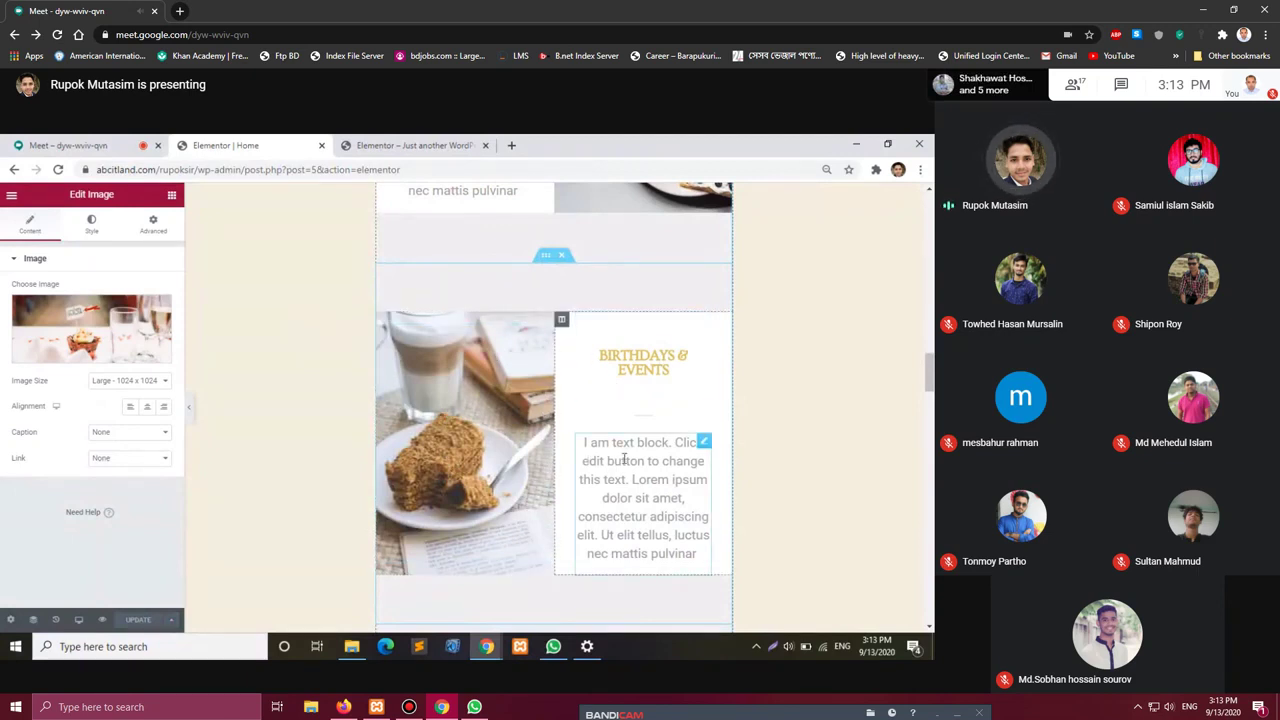
scroll(632, 457, "up", 5)
scroll(560, 380, "down", 2)
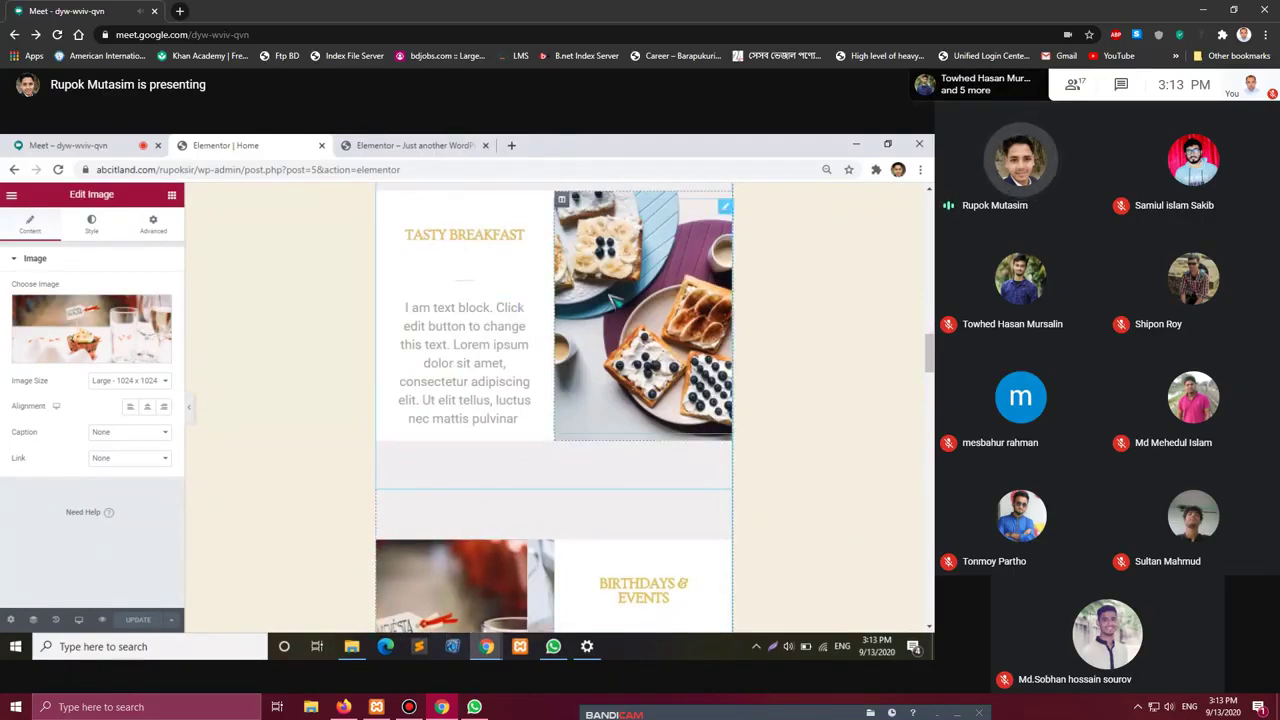
scroll(666, 363, "up", 5)
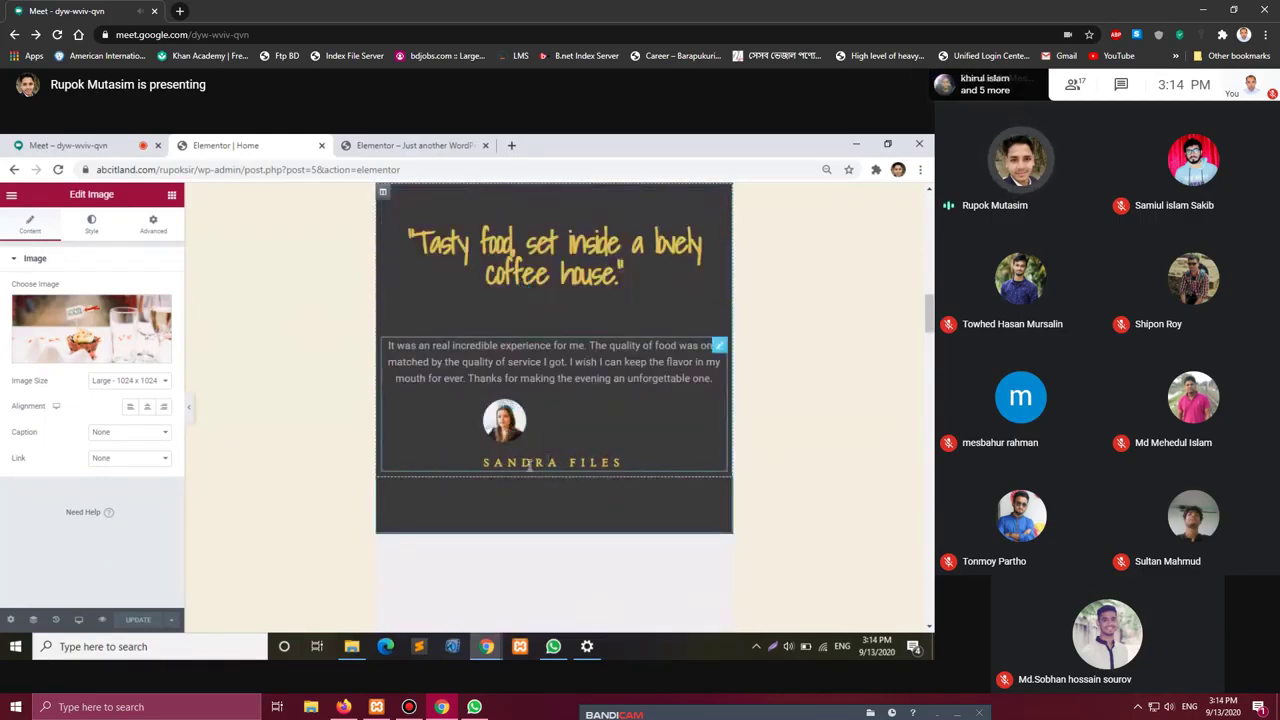
scroll(548, 283, "up", 10)
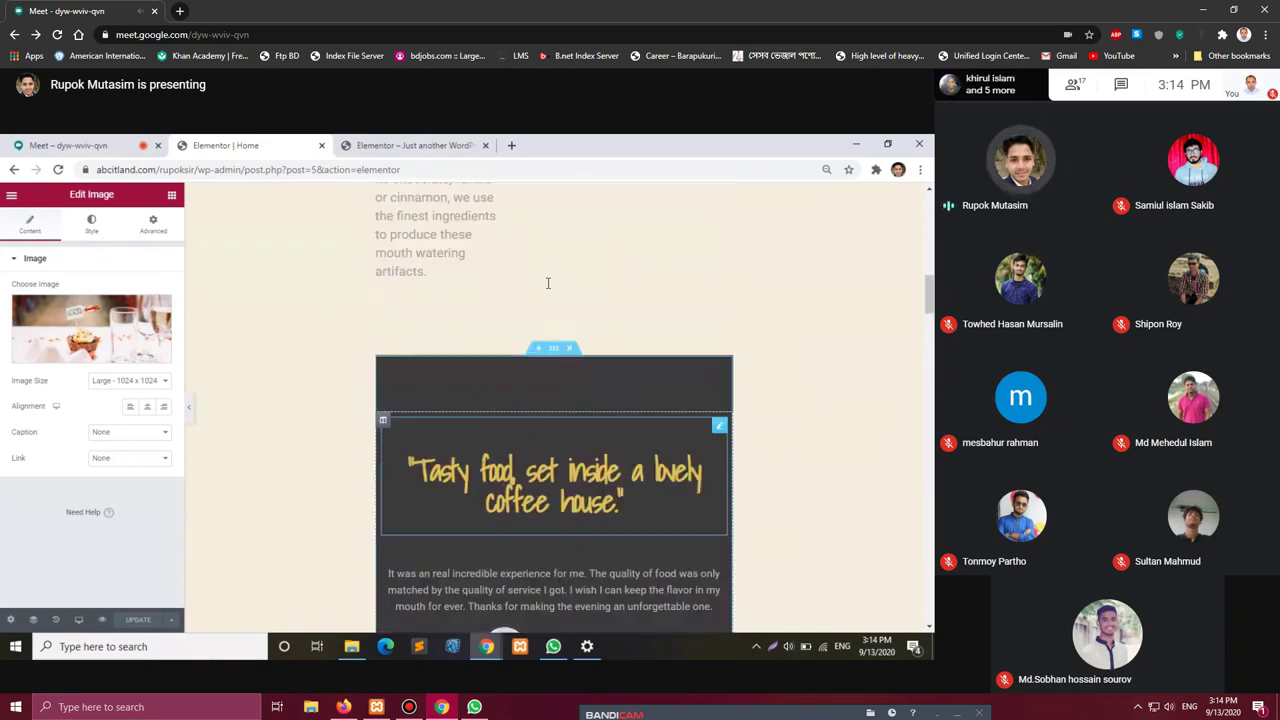
scroll(590, 405, "down", 3)
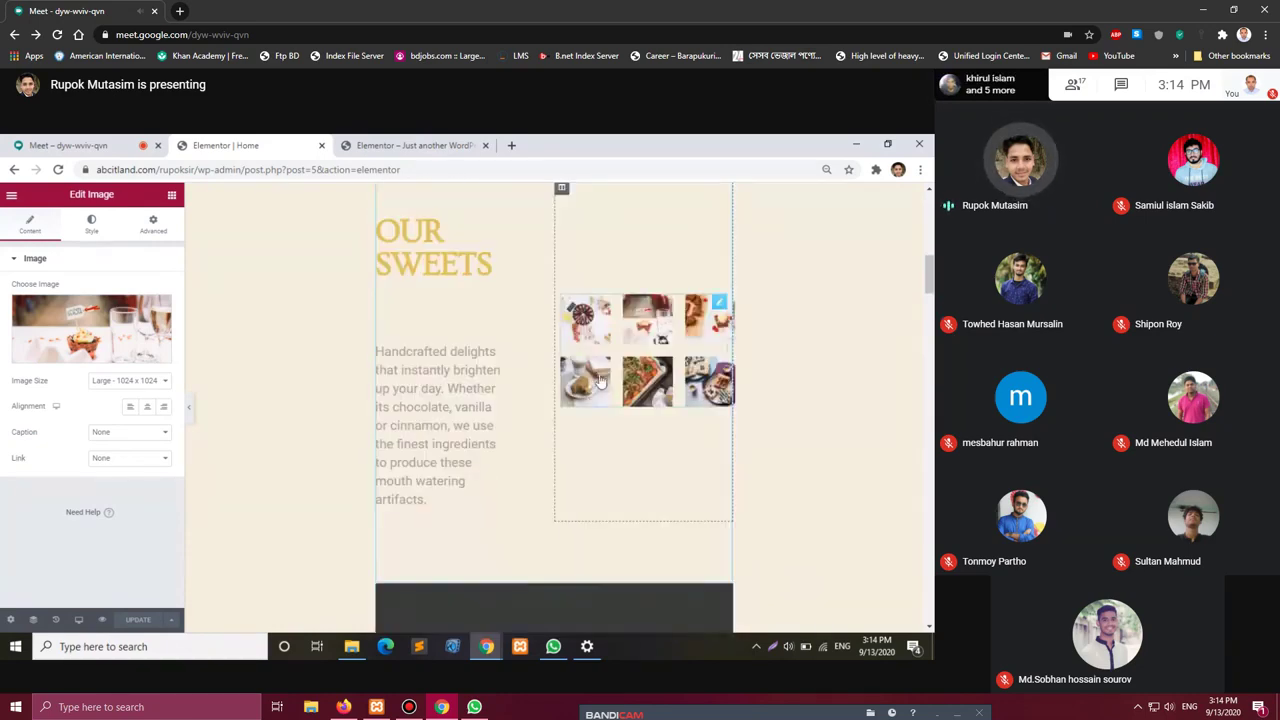
scroll(612, 360, "up", 10)
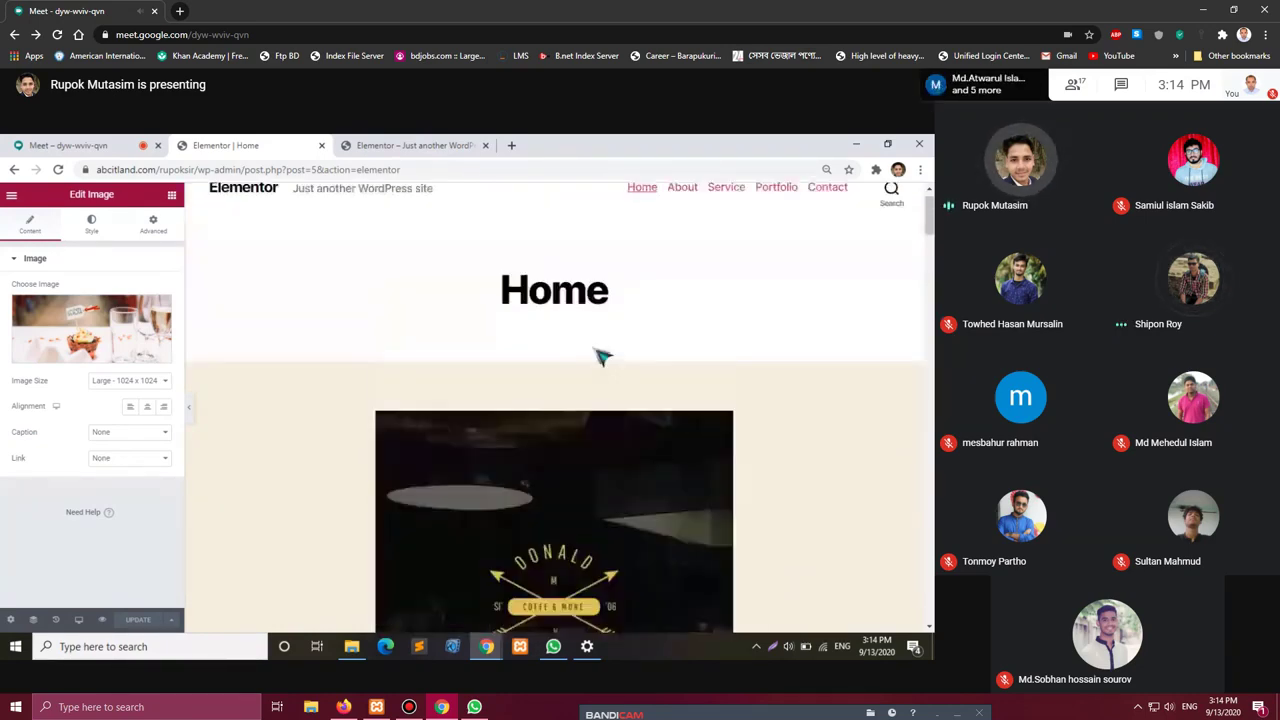
scroll(603, 357, "down", 5)
scroll(590, 380, "up", 3)
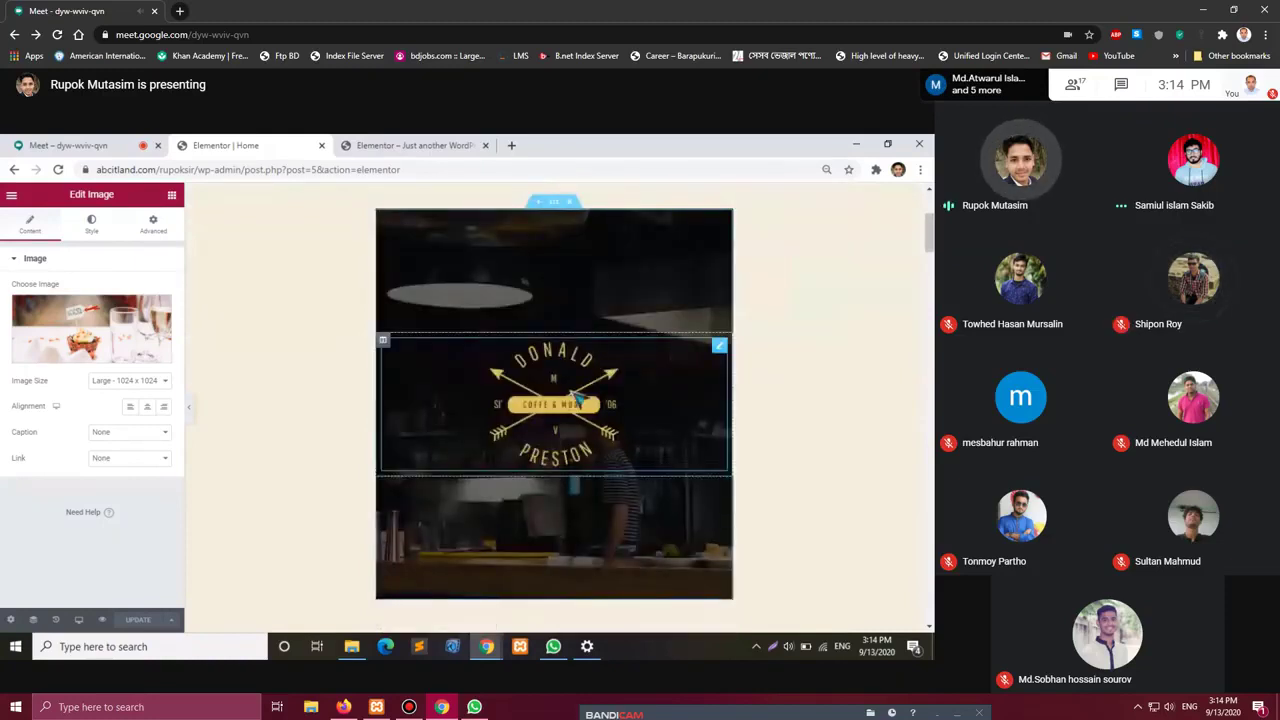
scroll(570, 360, "down", 8)
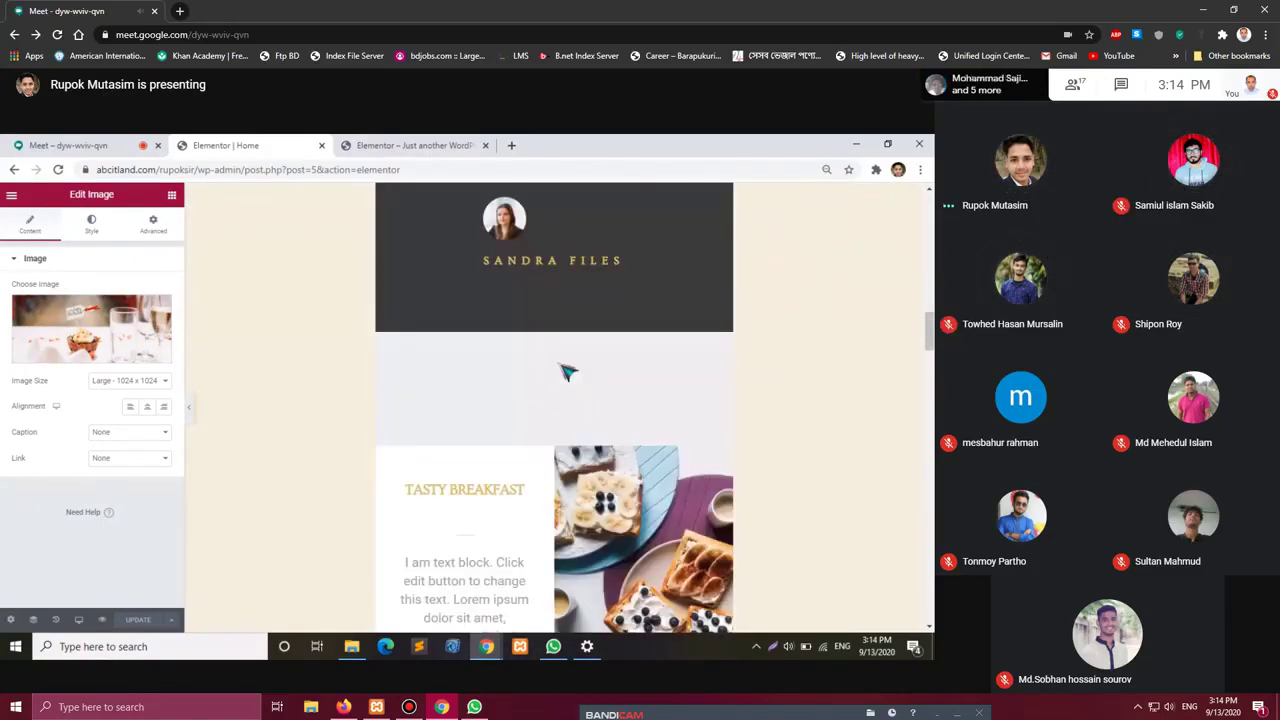
Reload the live front page and examine the three-column image and video section above the footer.
left_click(410, 145)
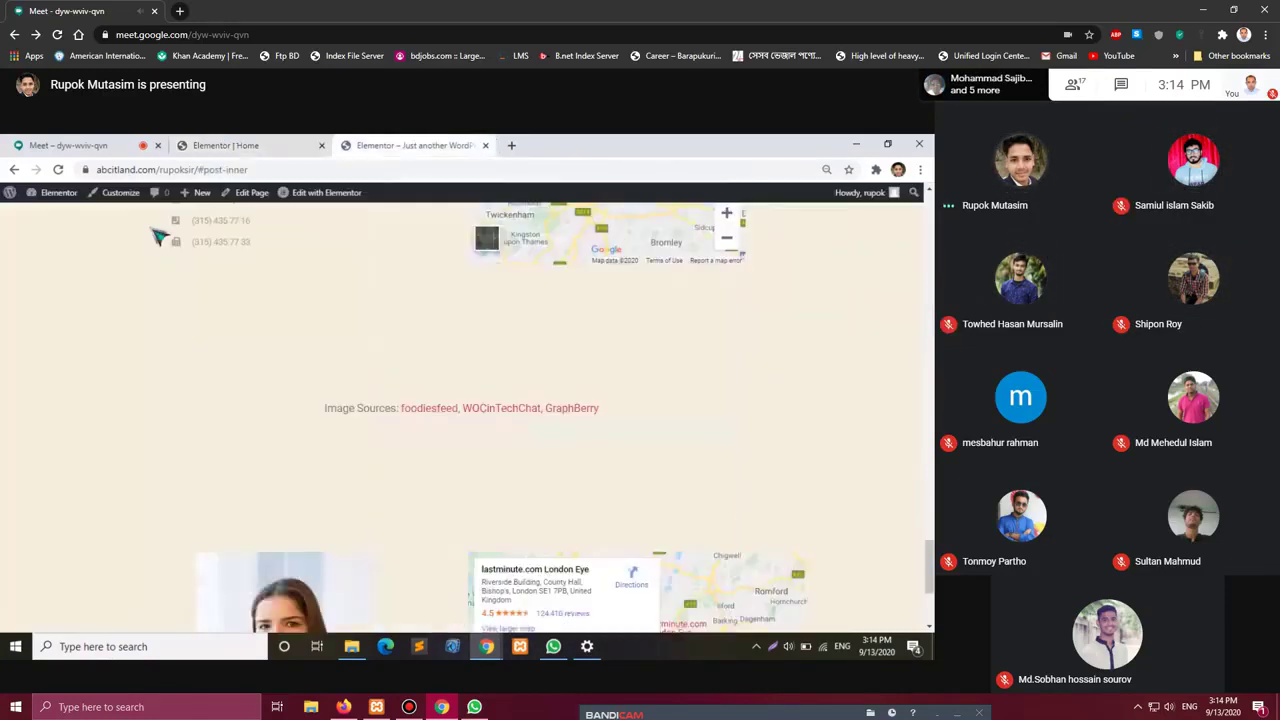
left_click(58, 170)
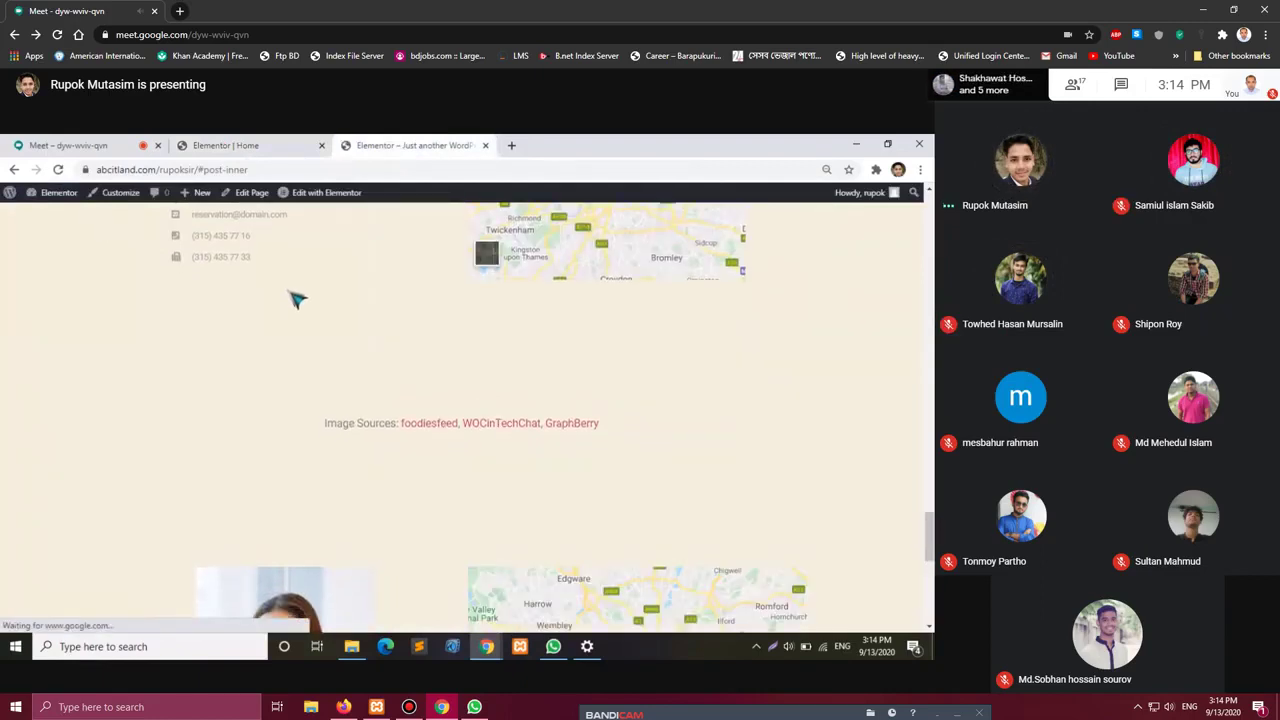
scroll(440, 325, "down", 7)
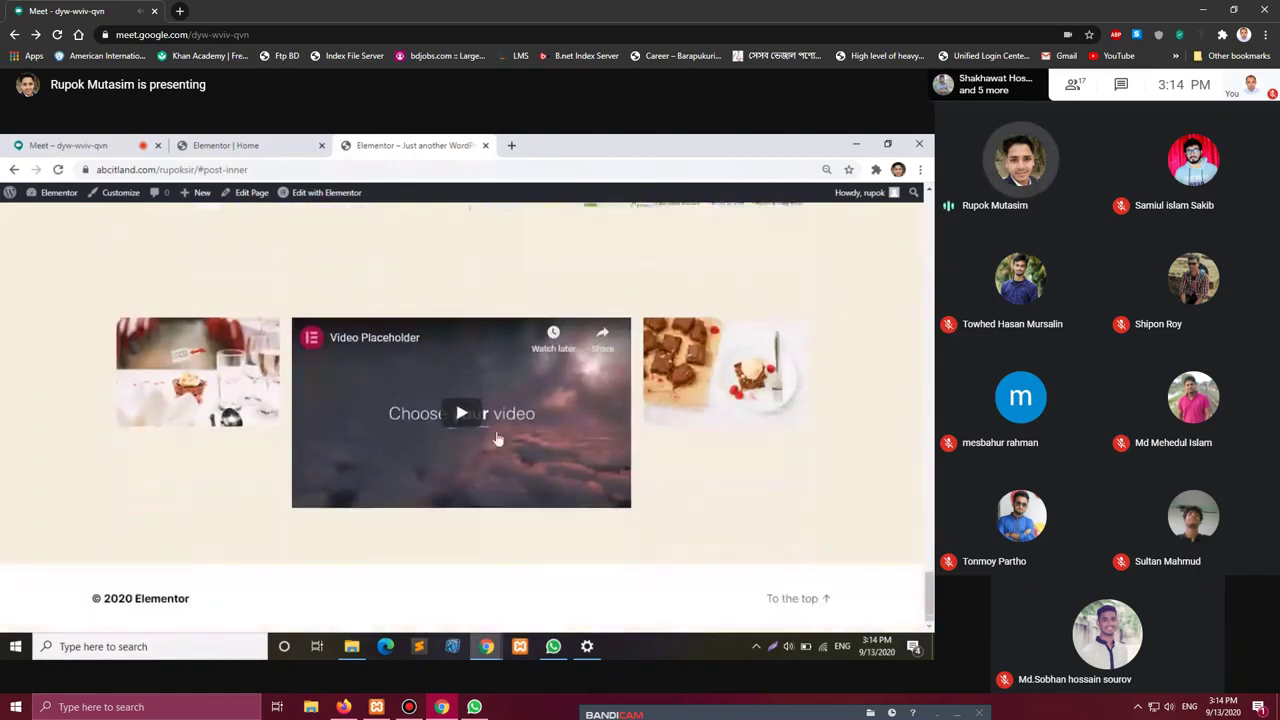
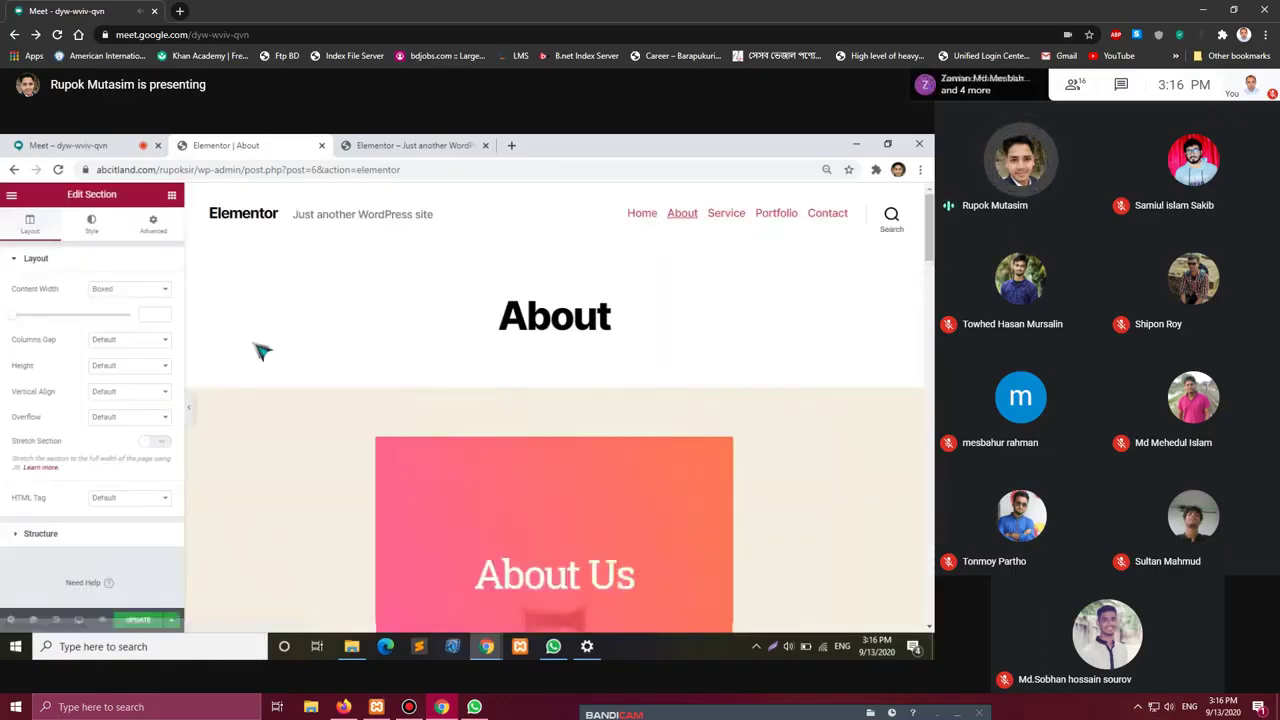
Set the About page's layout to Elementor Full Width in the page settings and update the page.
left_click(10, 620)
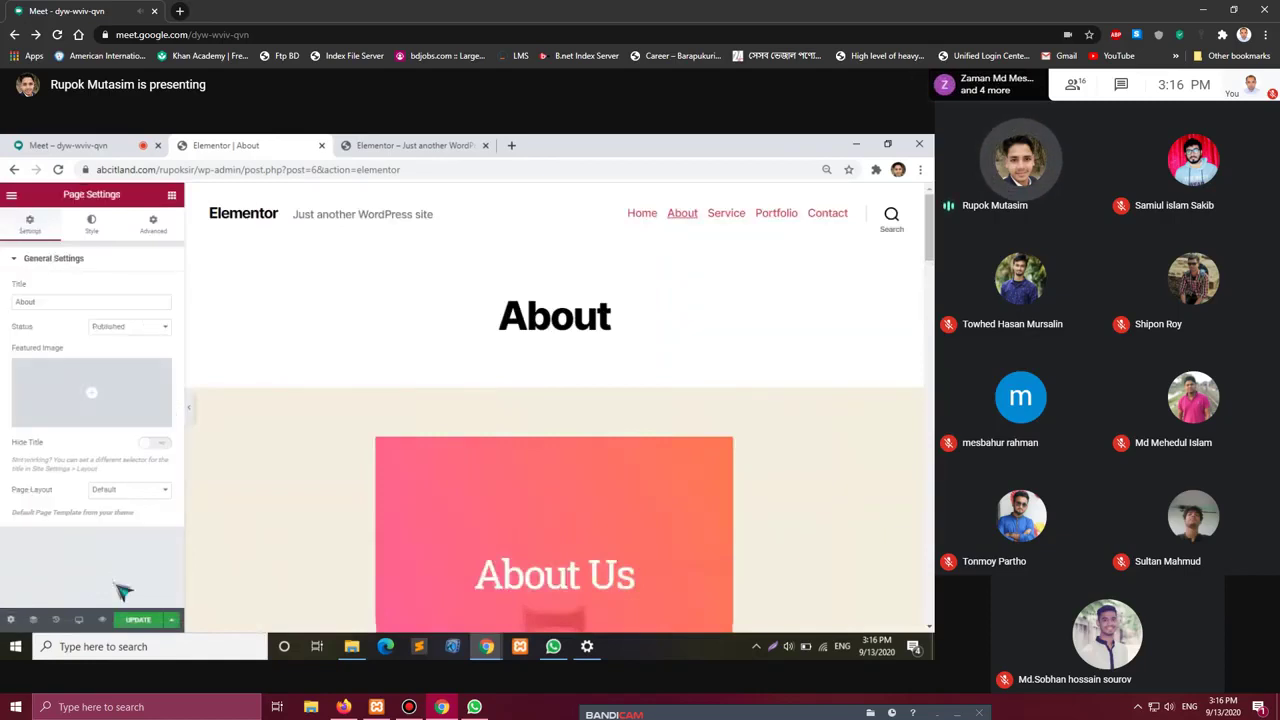
left_click(149, 492)
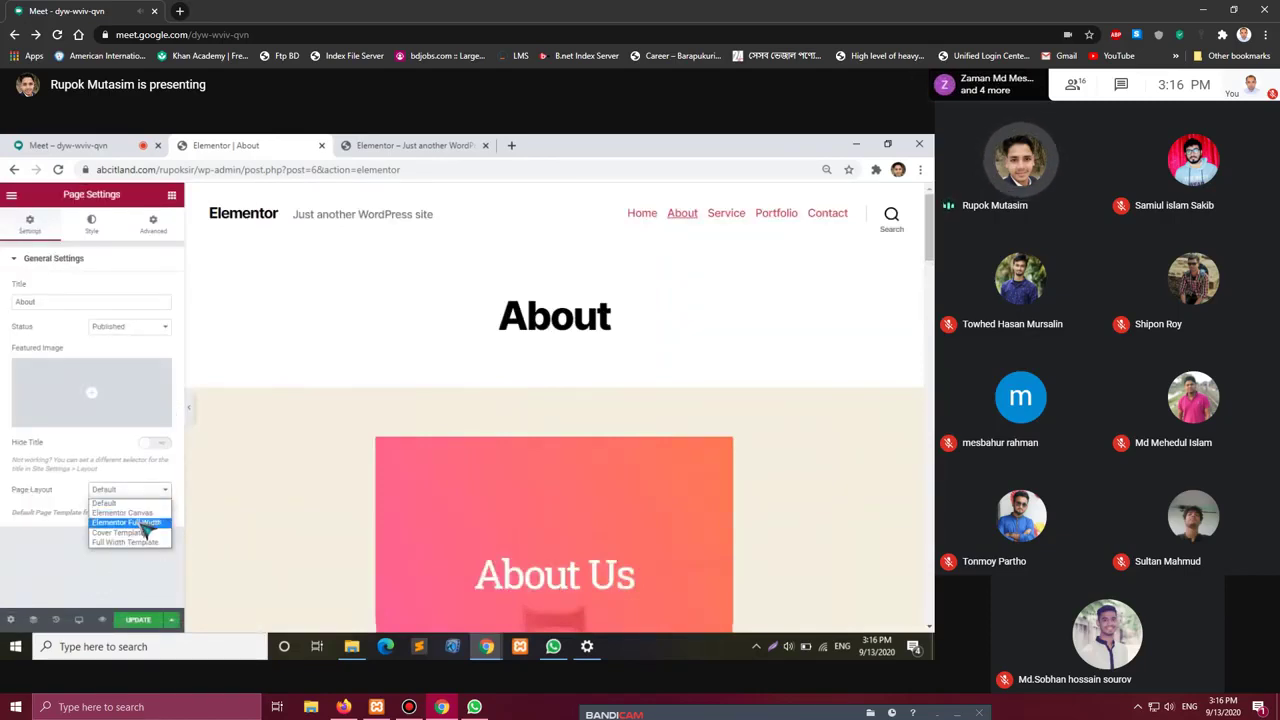
left_click(145, 522)
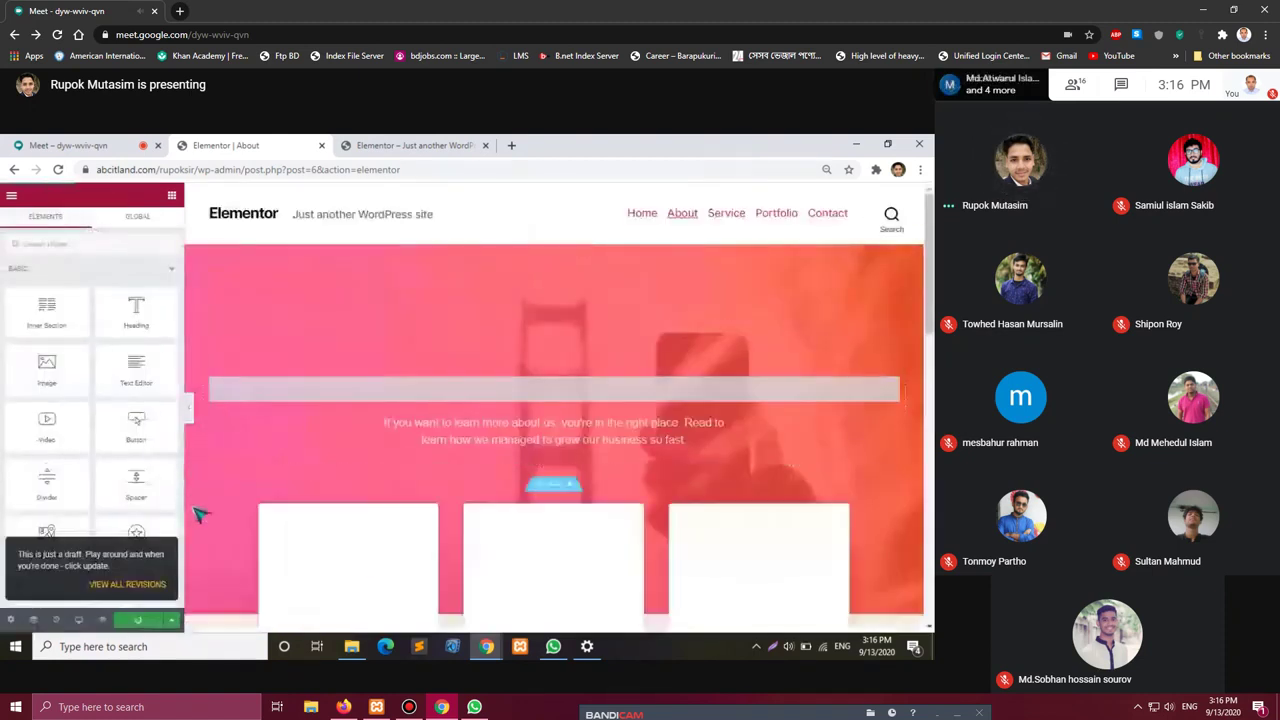
Open the Facebook icon box for editing and update the About page.
scroll(230, 505, "down", 3)
scroll(270, 502, "up", 2)
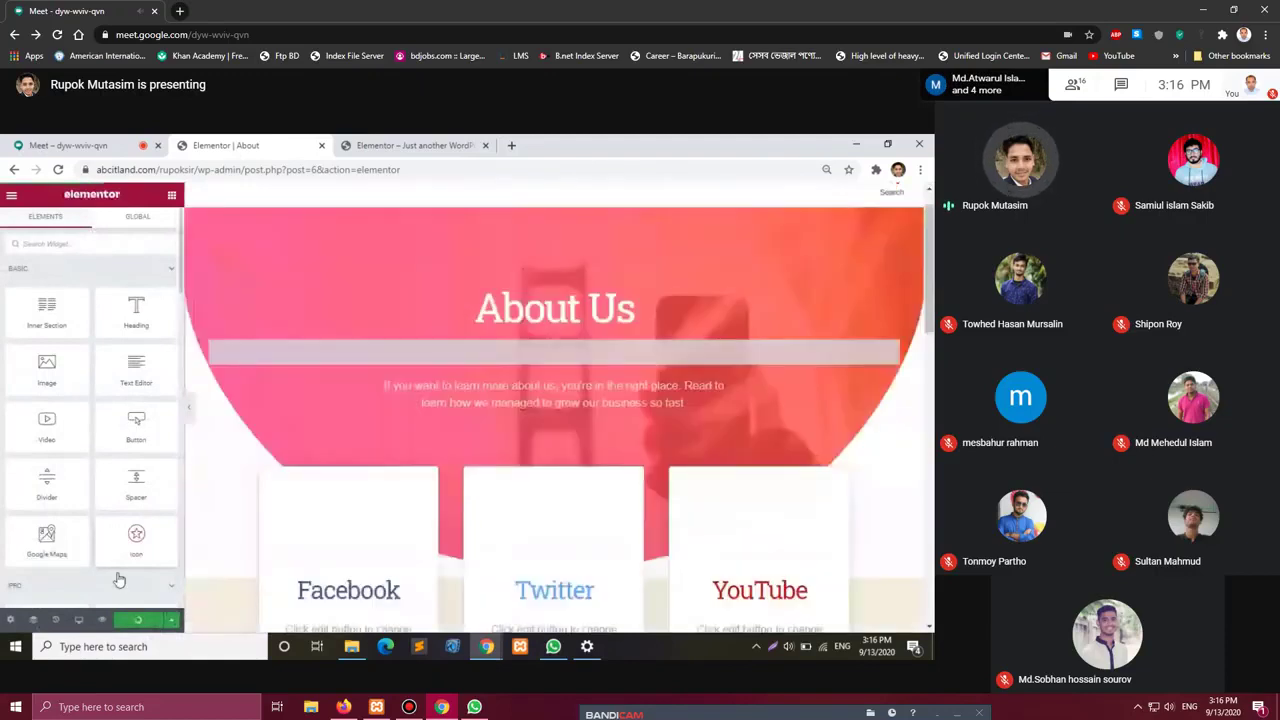
scroll(260, 540, "down", 1)
scroll(260, 540, "down", 1)
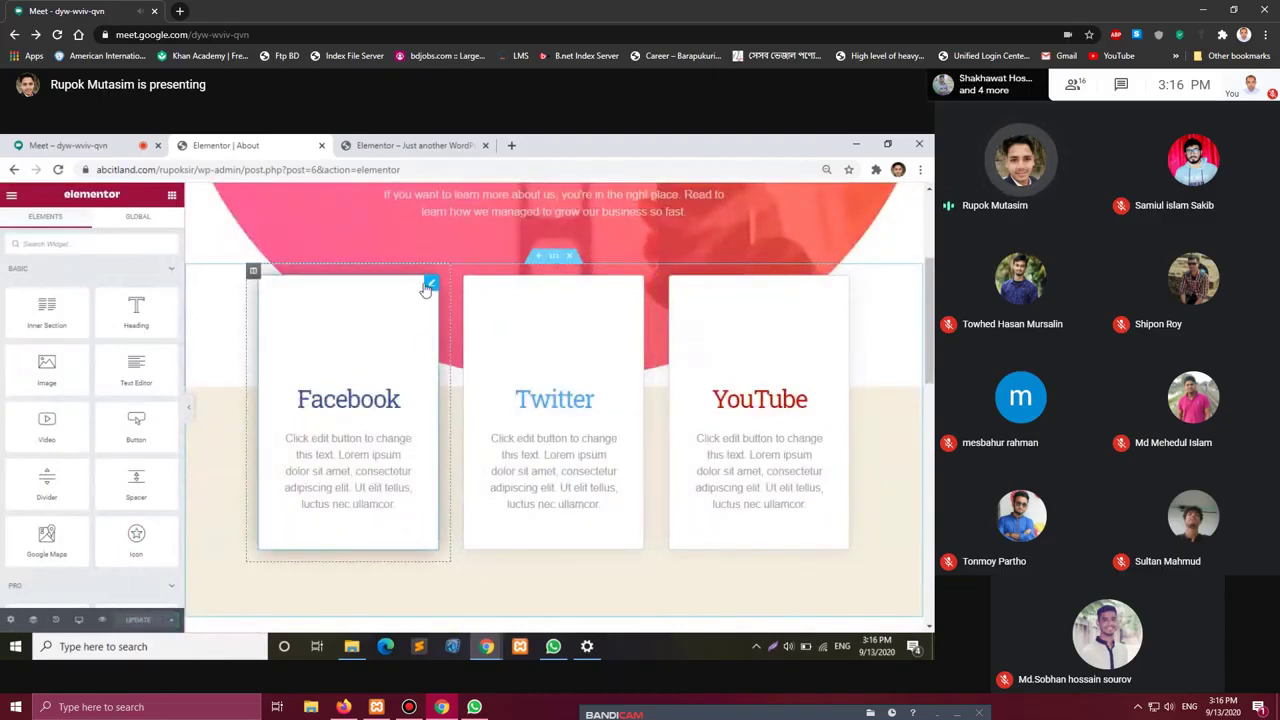
left_click(429, 284)
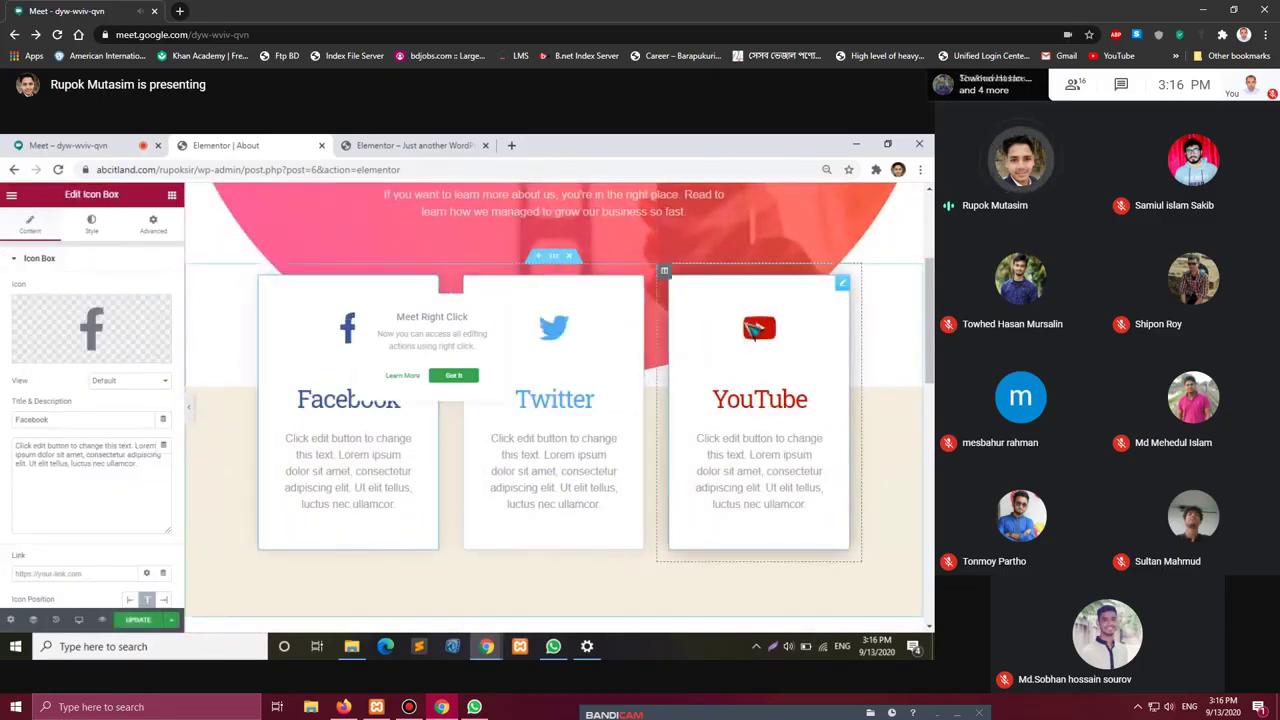
left_click(138, 619)
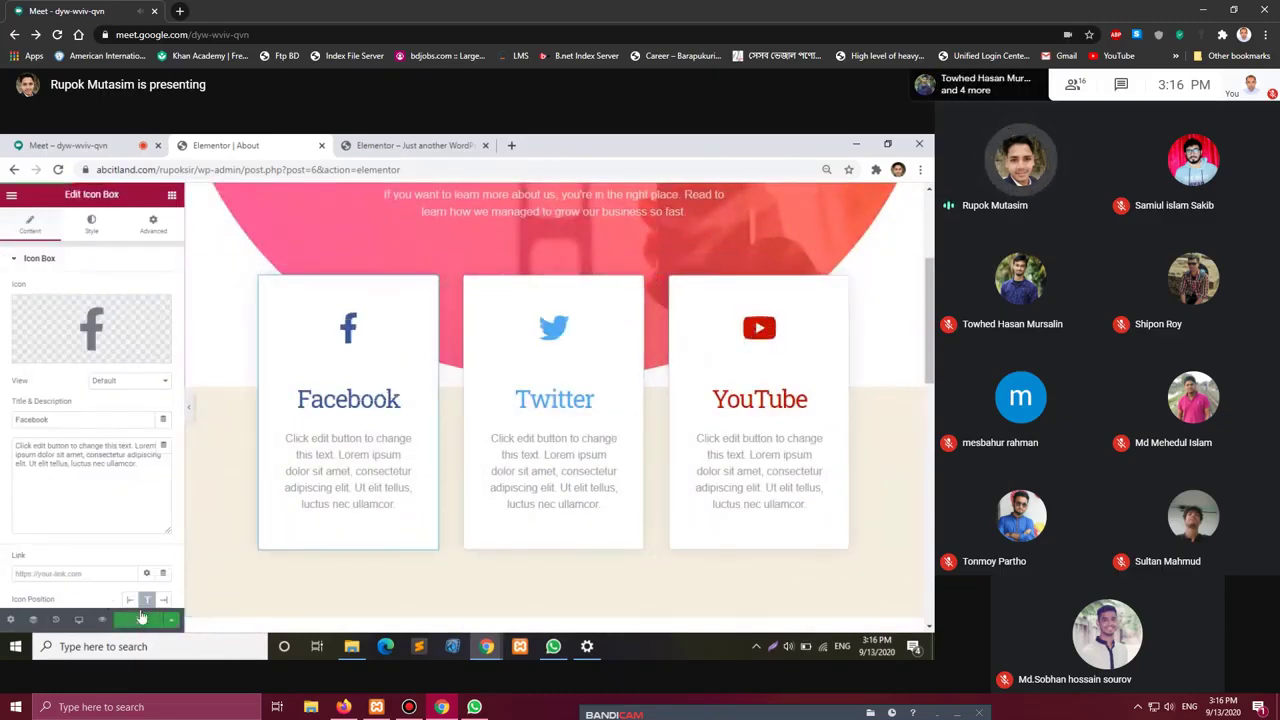
scroll(508, 520, "down", 8)
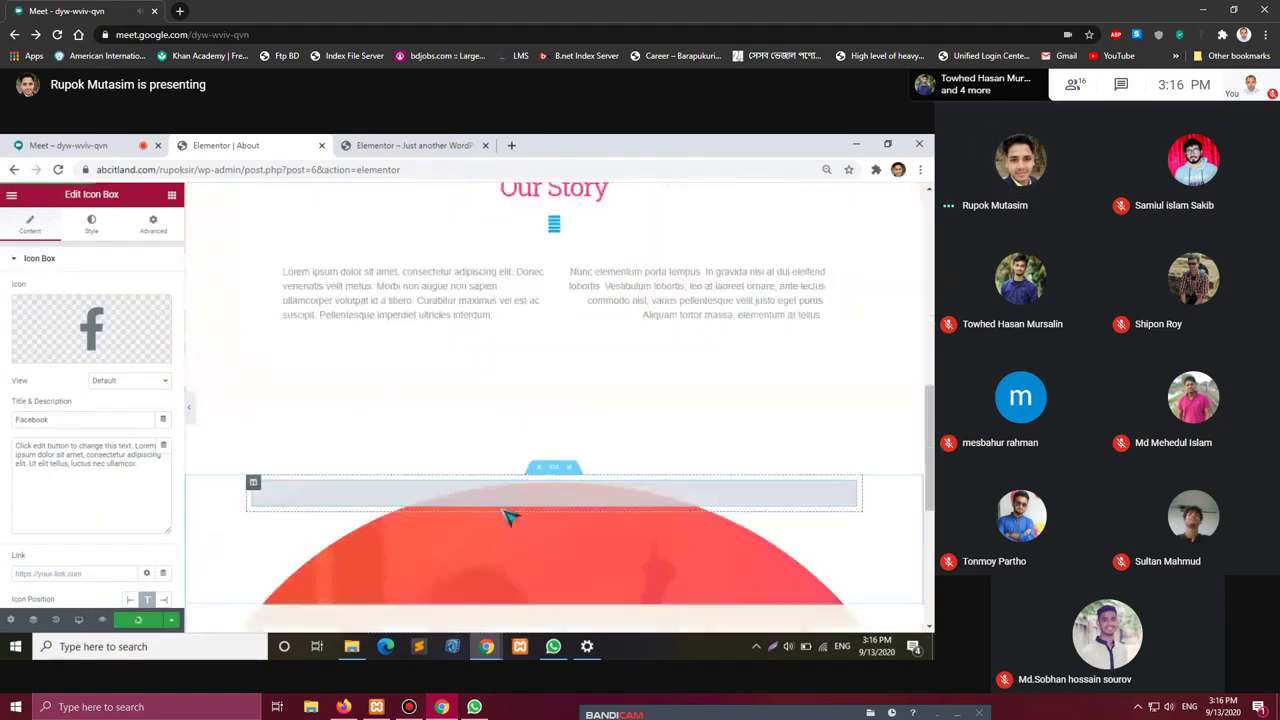
scroll(508, 517, "up", 5)
scroll(508, 517, "down", 5)
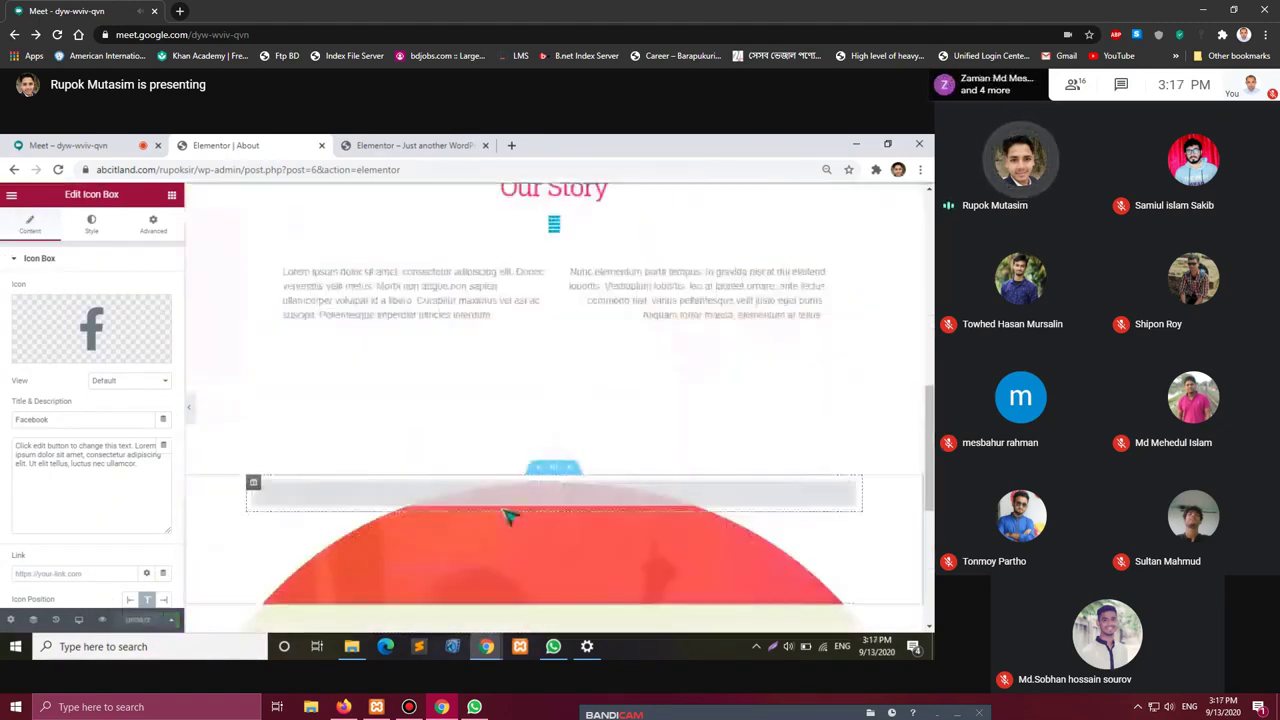
Reload the live site, go to its About page and examine the About Us, social icon and Our Story sections.
left_click(432, 145)
left_click(58, 169)
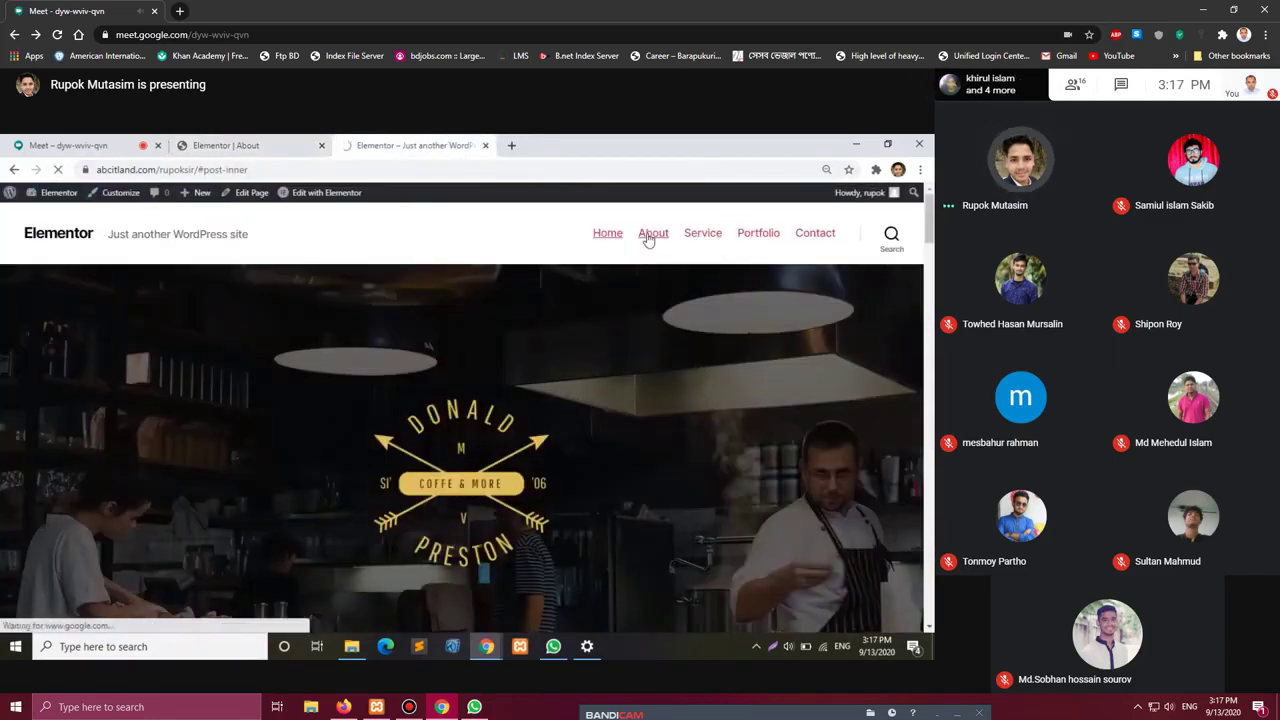
left_click(653, 236)
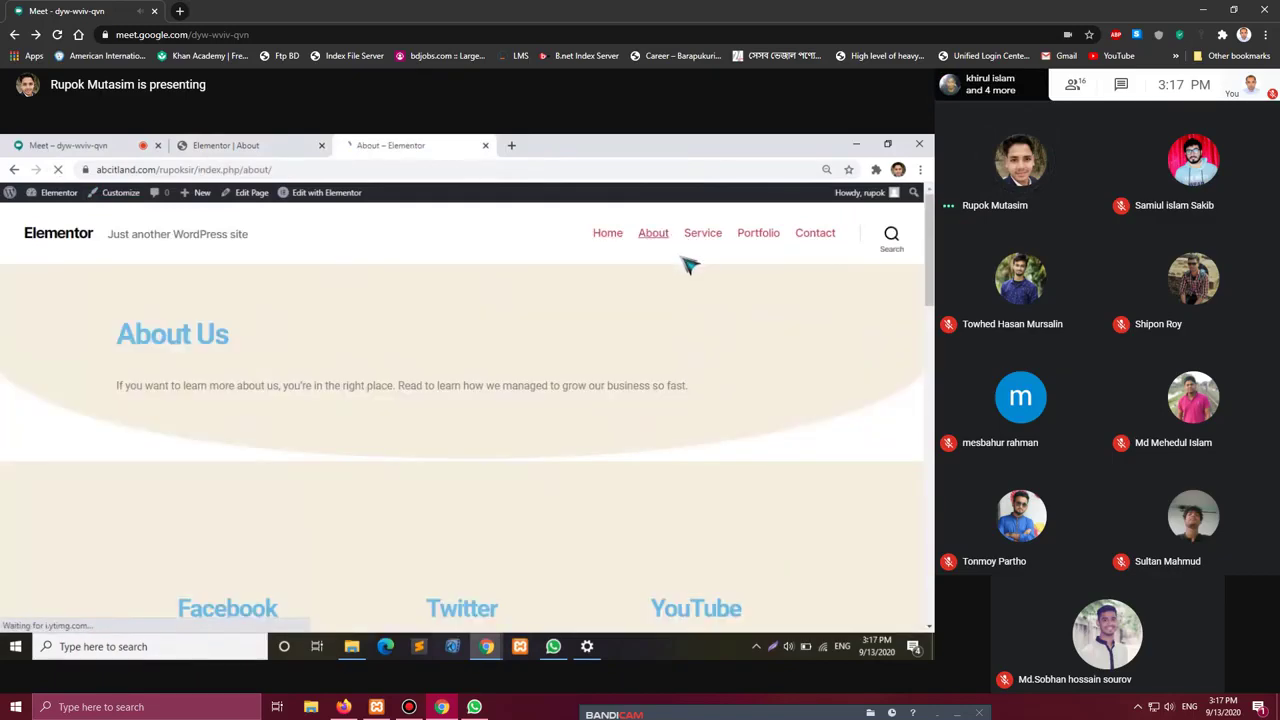
scroll(507, 375, "down", 3)
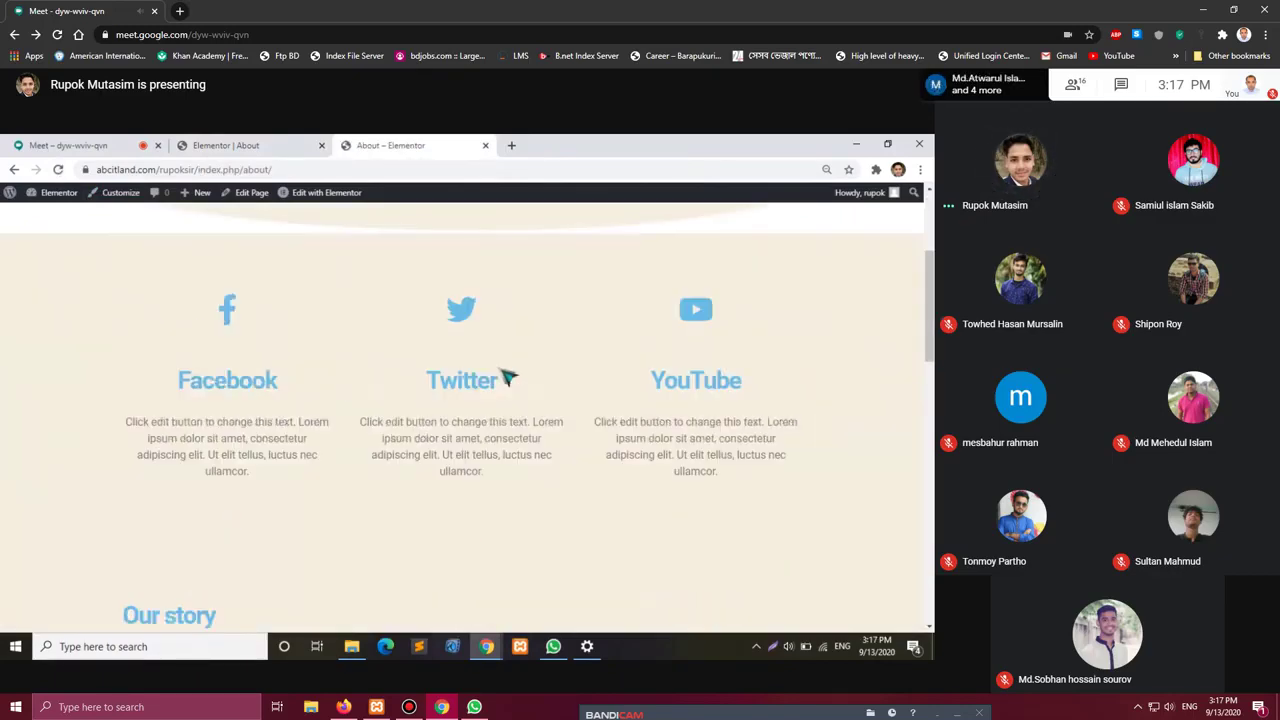
scroll(508, 371, "up", 3)
scroll(508, 371, "down", 8)
scroll(507, 369, "up", 8)
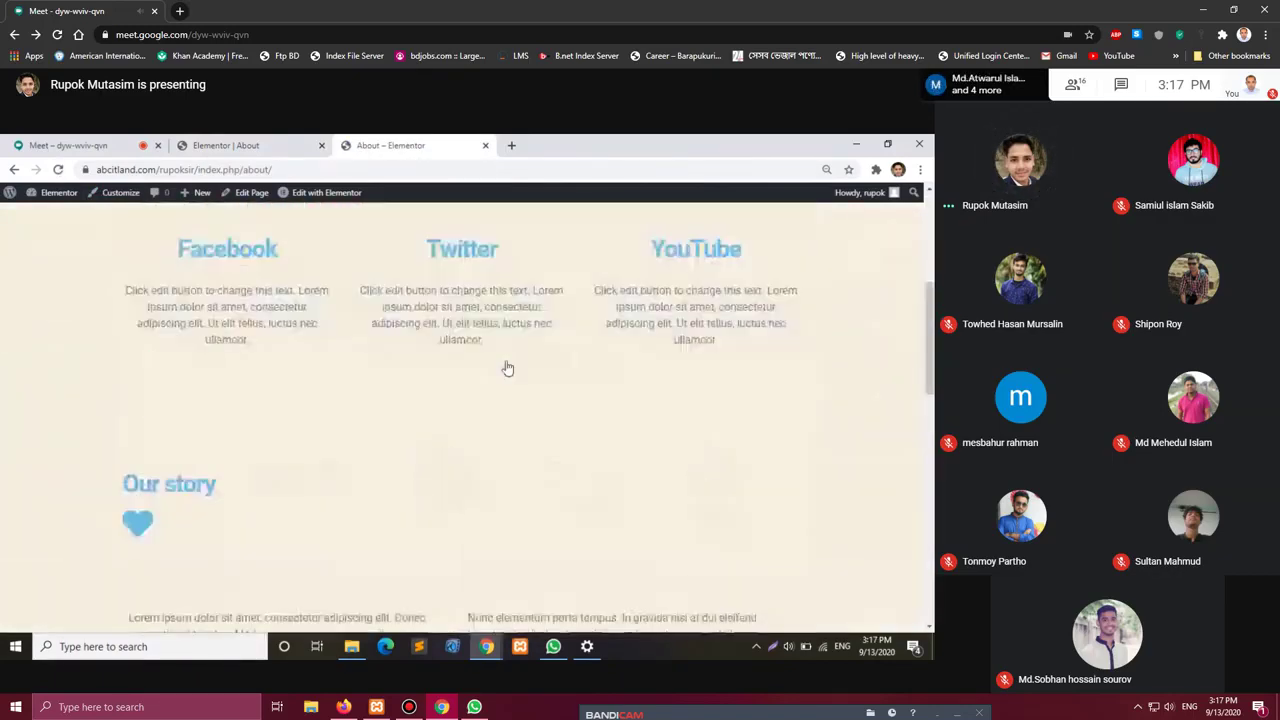
scroll(514, 360, "down", 2)
scroll(517, 363, "up", 2)
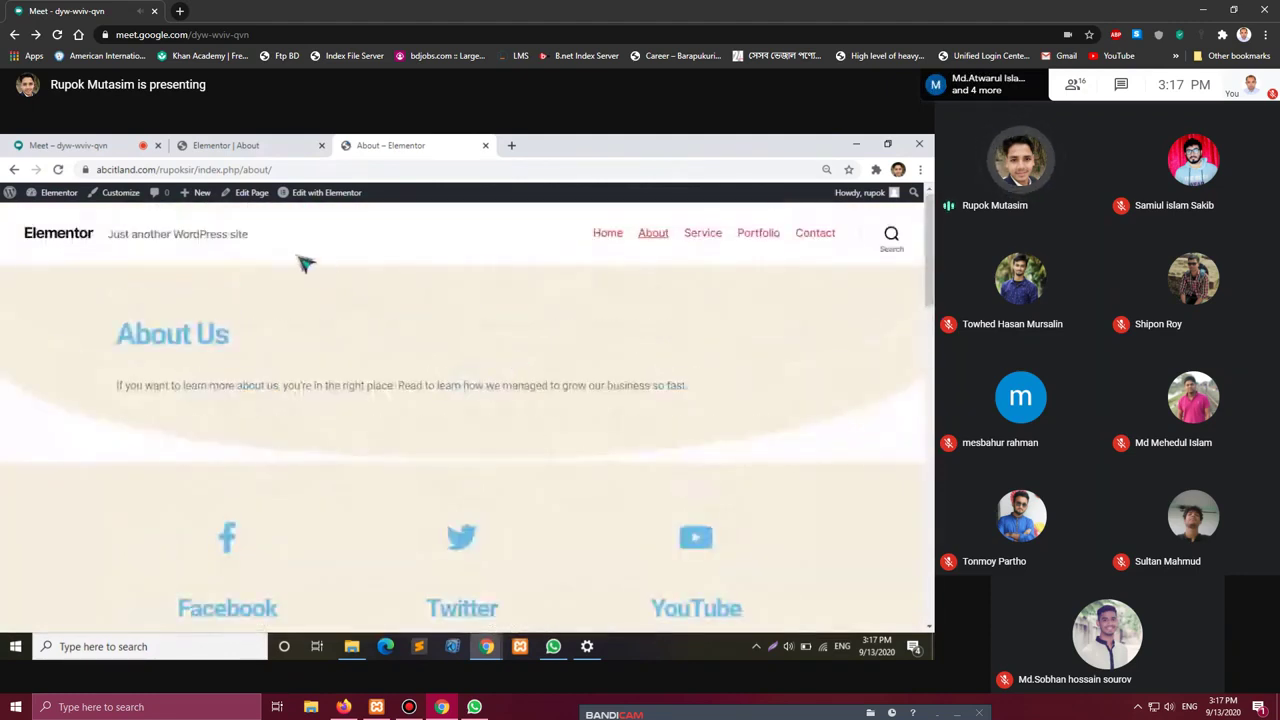
Reload the live About page and examine its restyled sections from the About Us banner down to the video.
left_click(58, 170)
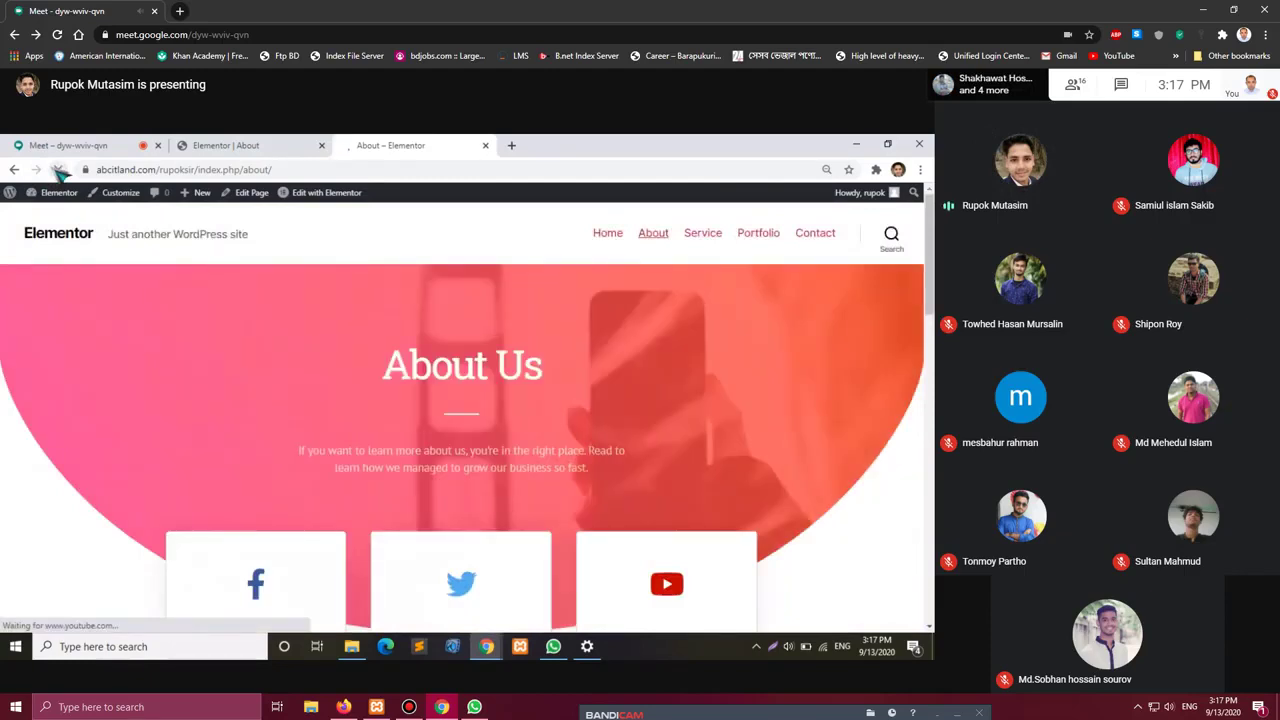
scroll(513, 432, "down", 3)
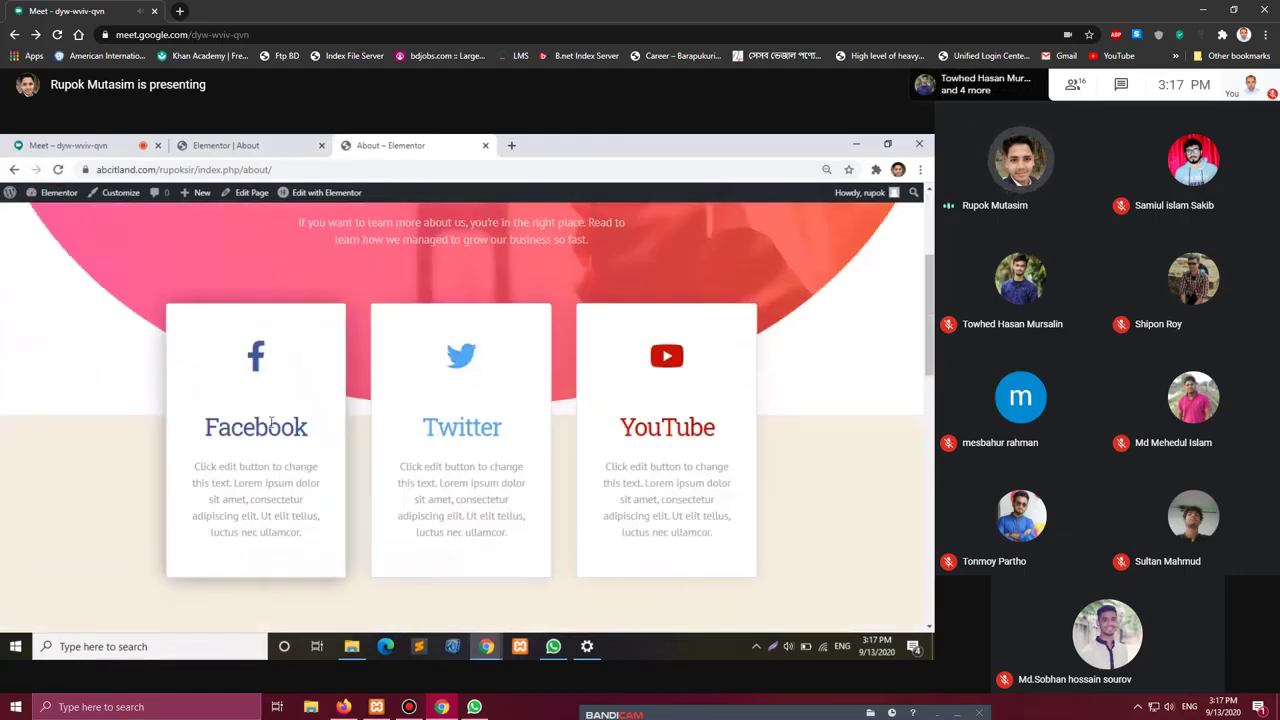
scroll(483, 394, "down", 5)
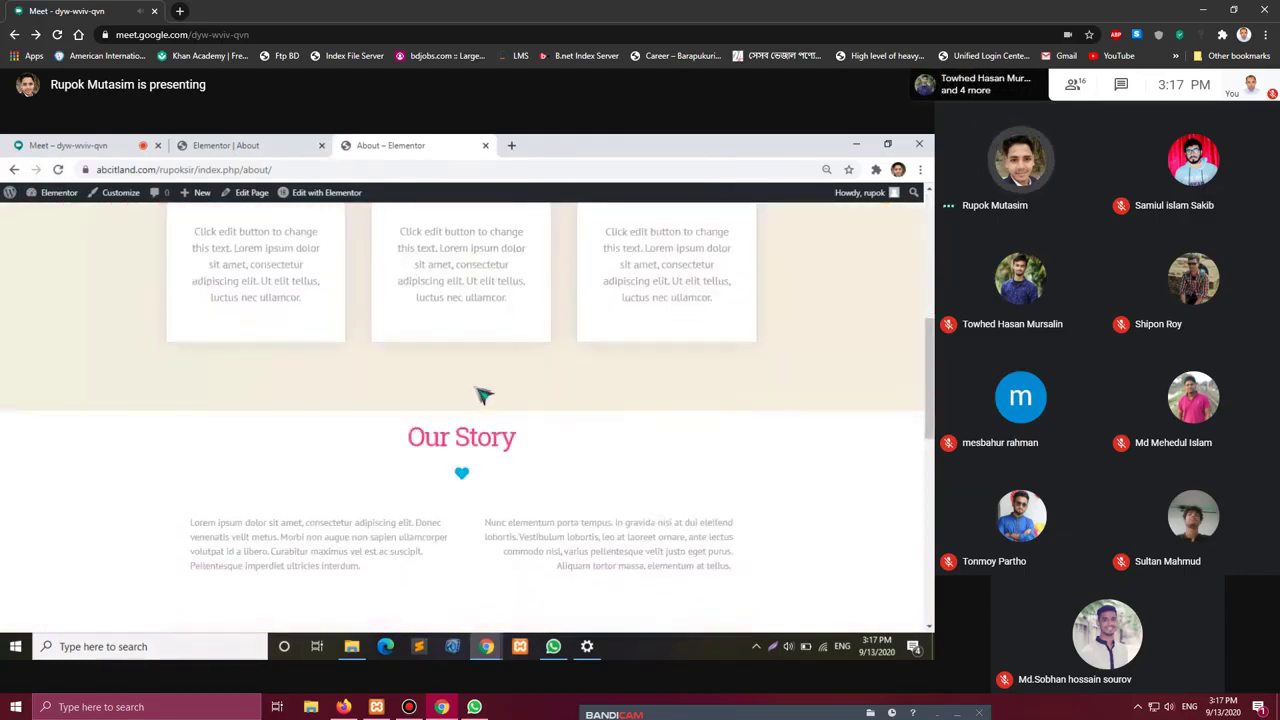
scroll(483, 369, "down", 3)
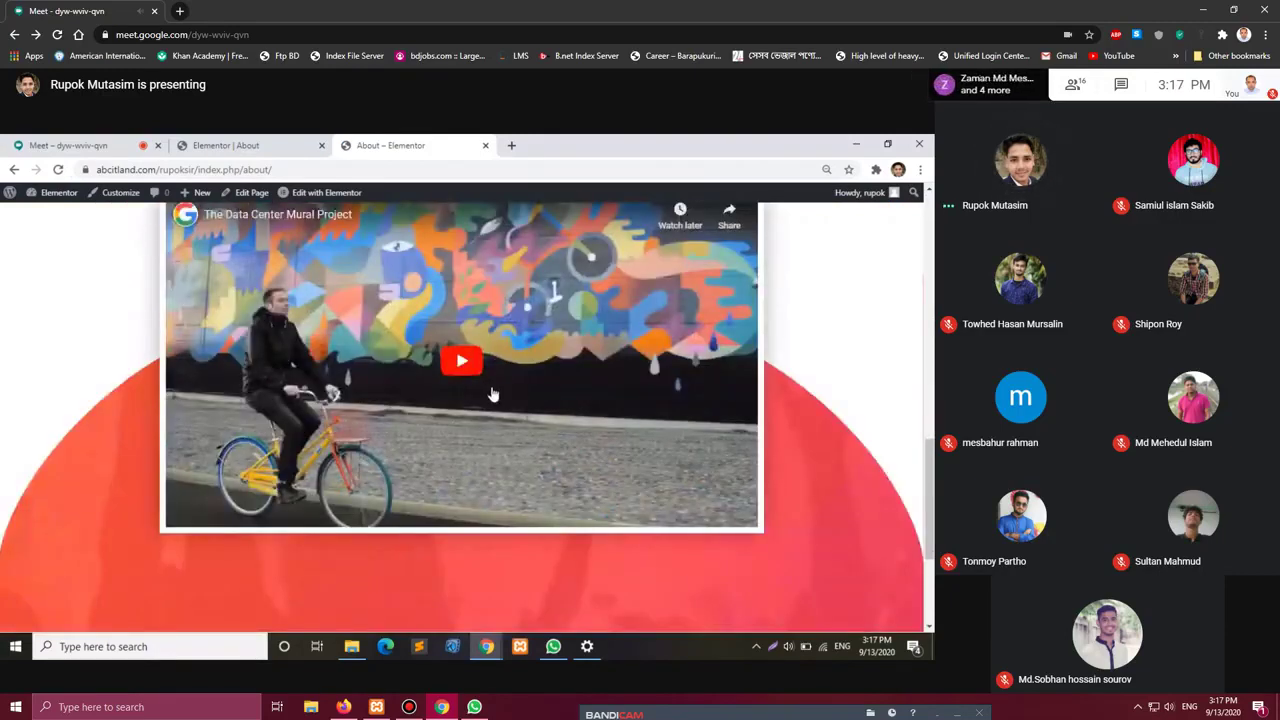
Examine the logo carousel near the live About page's footer, paging through its logos forward and back.
scroll(490, 380, "down", 3)
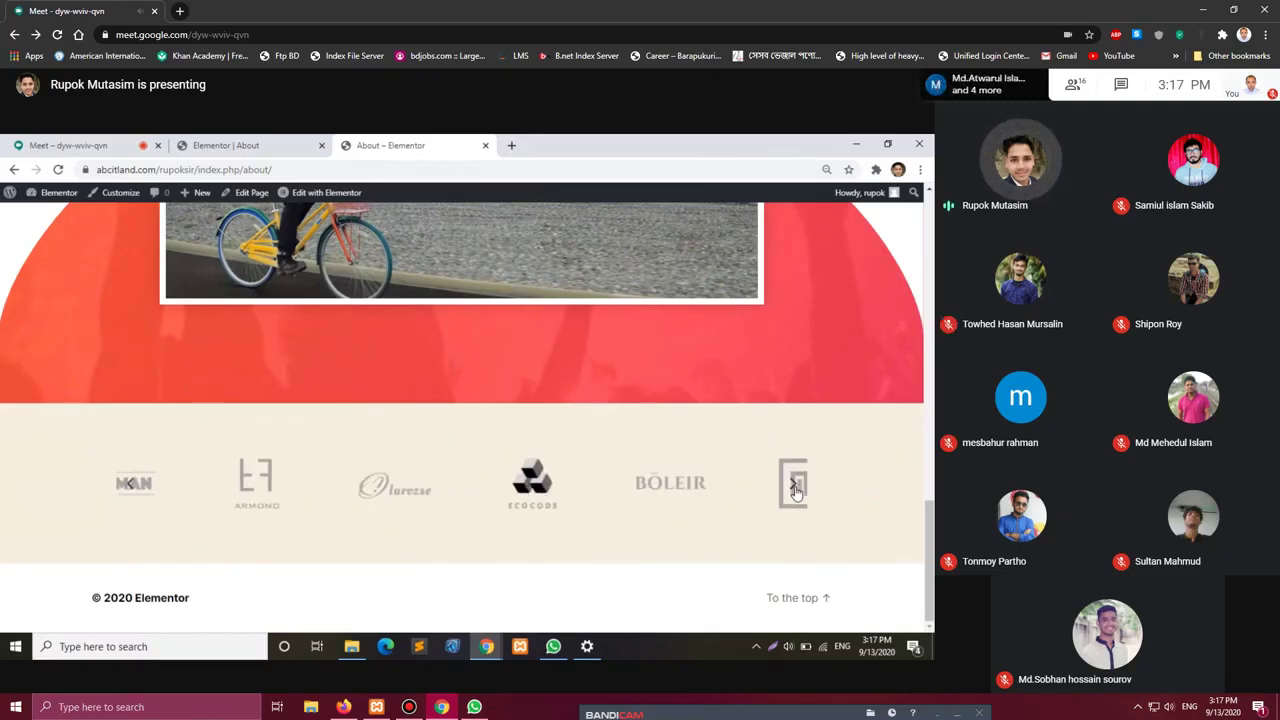
left_click(793, 486)
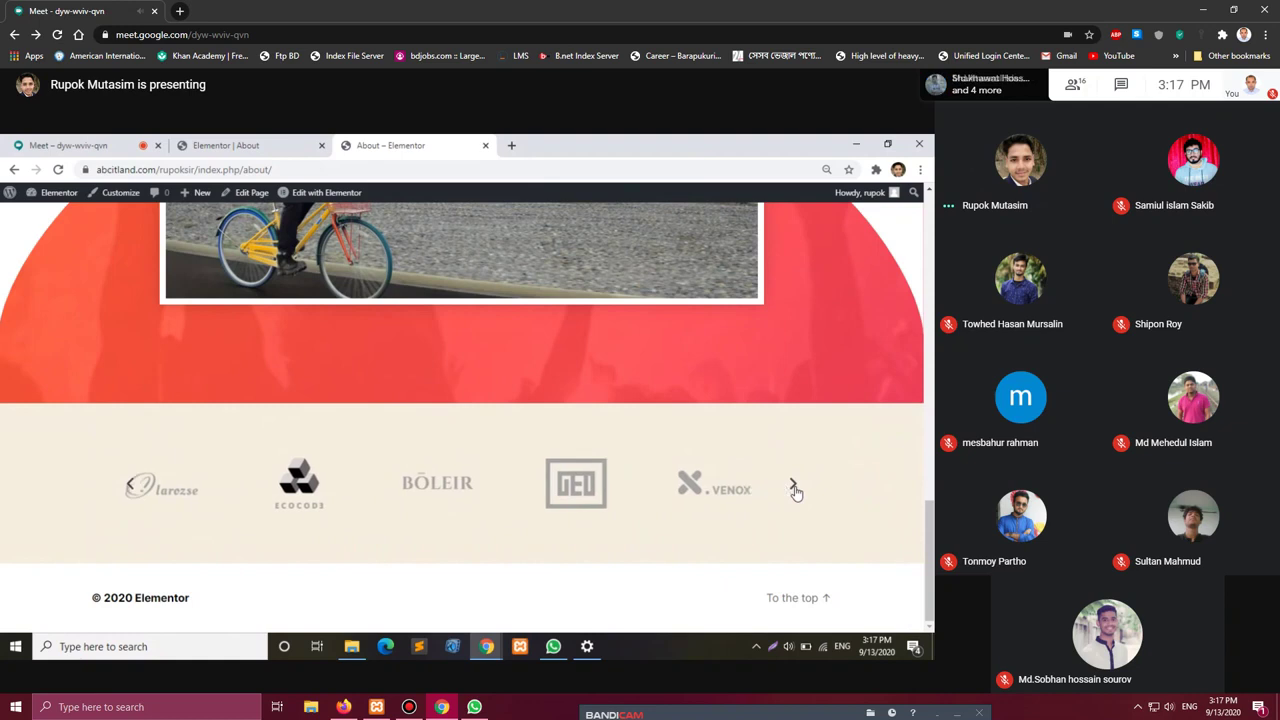
left_click(130, 488)
left_click(130, 488)
left_click(130, 488)
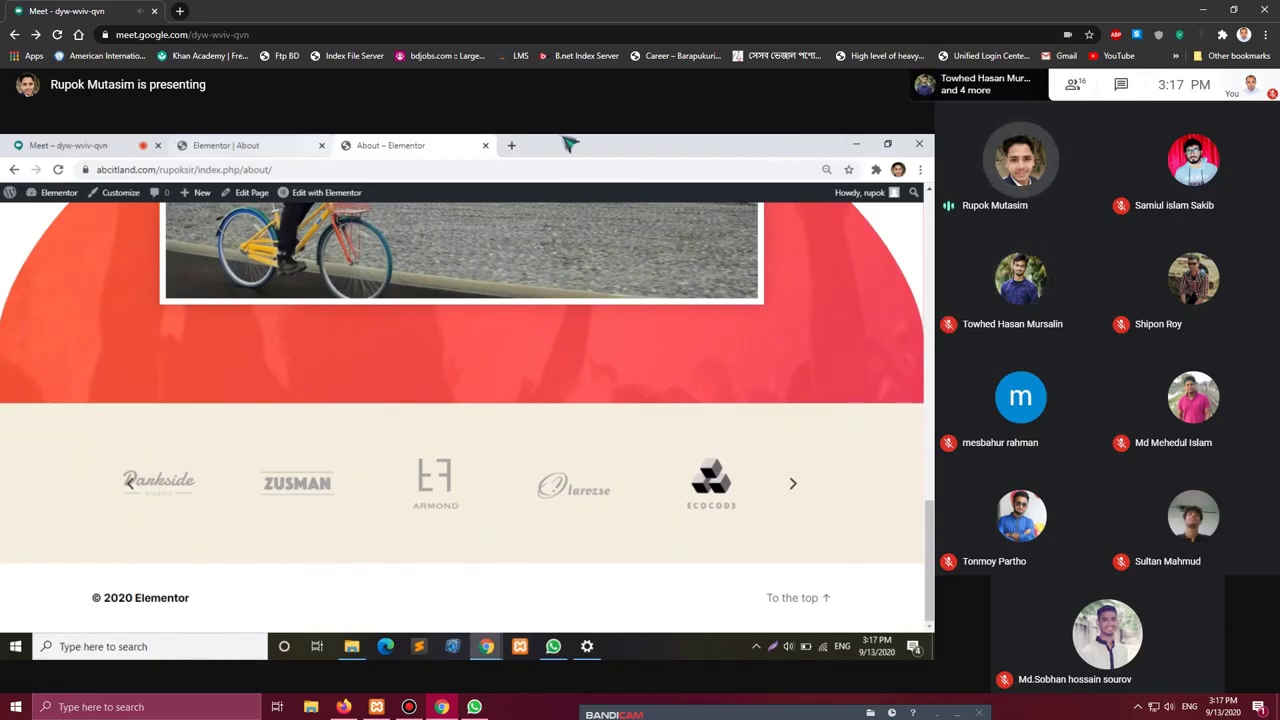
Return to the About page in the Elementor editor and open the logo image carousel above the footer for editing.
left_click(236, 145)
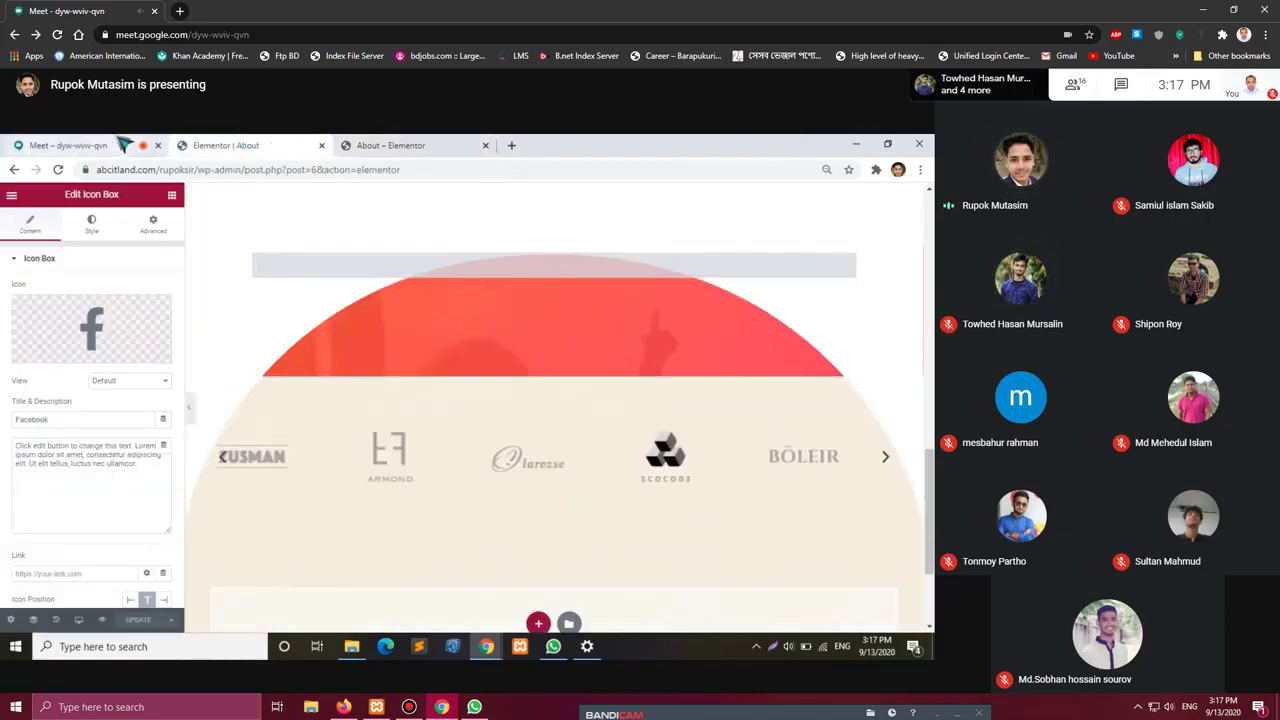
key("ctrl+1")
left_click(390, 145)
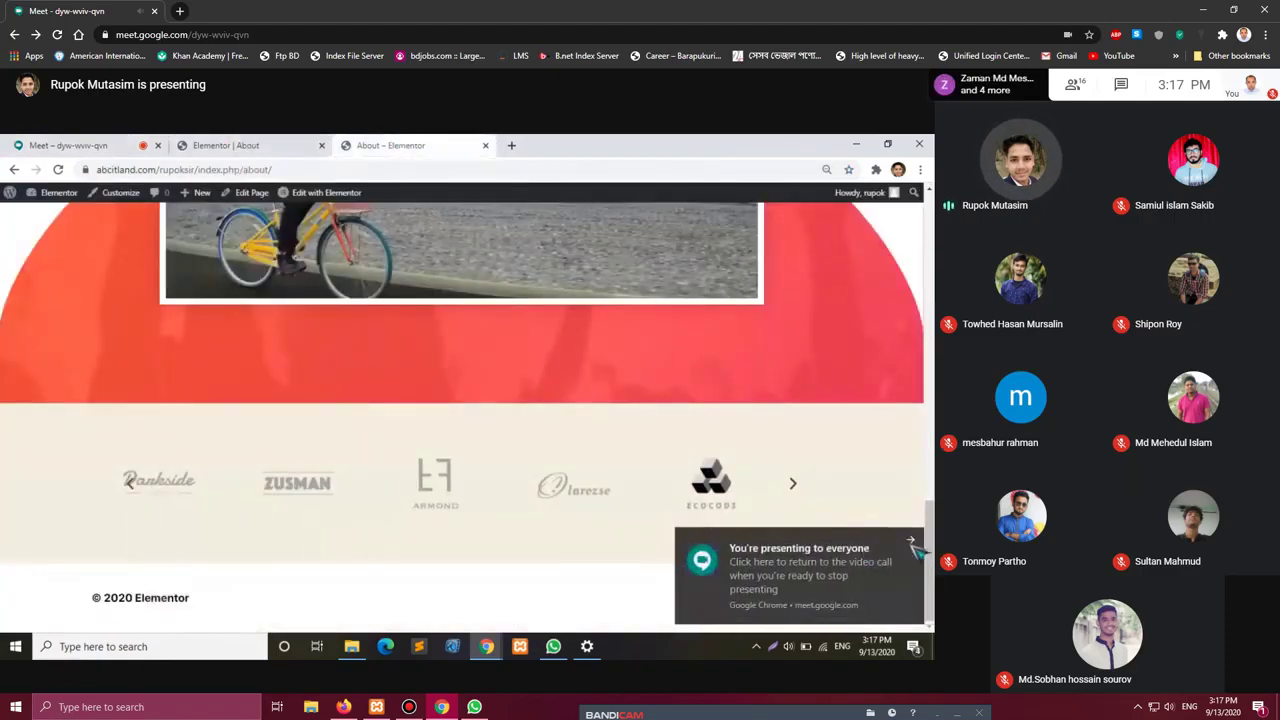
left_click(911, 542)
left_click(280, 145)
scroll(423, 457, "down", 2)
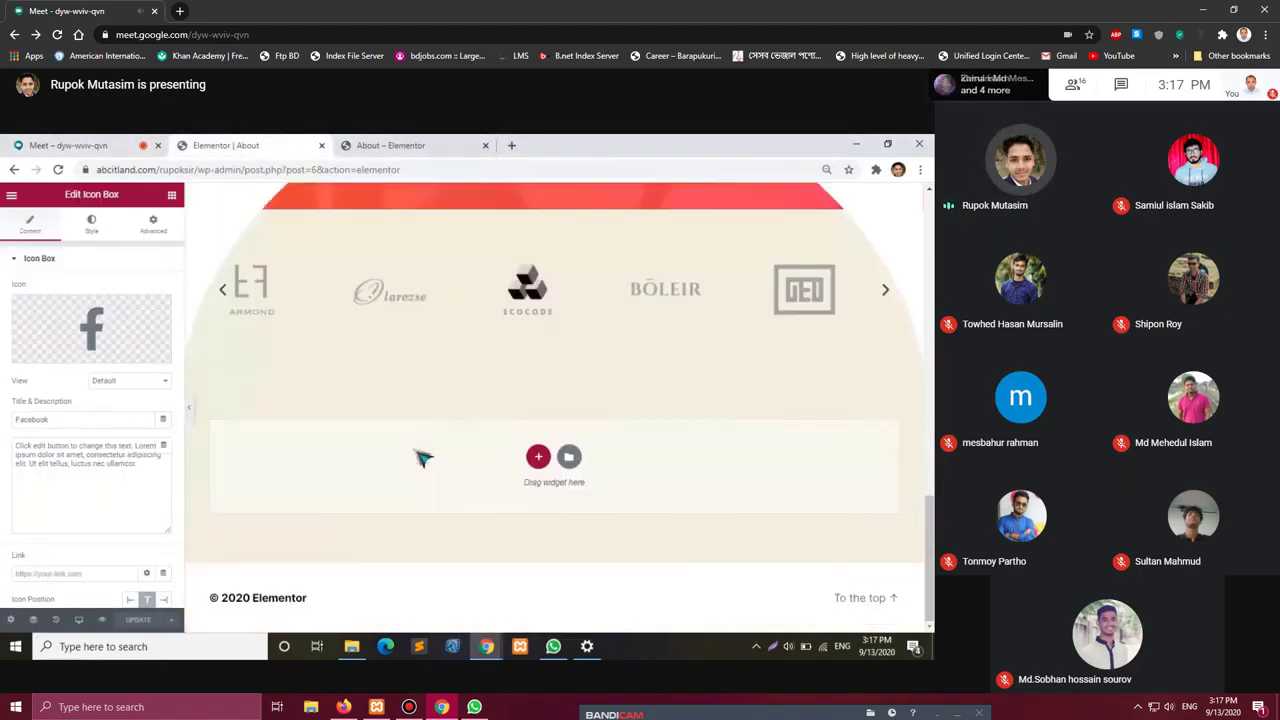
scroll(423, 457, "up", 2)
scroll(410, 462, "down", 2)
scroll(400, 466, "up", 2)
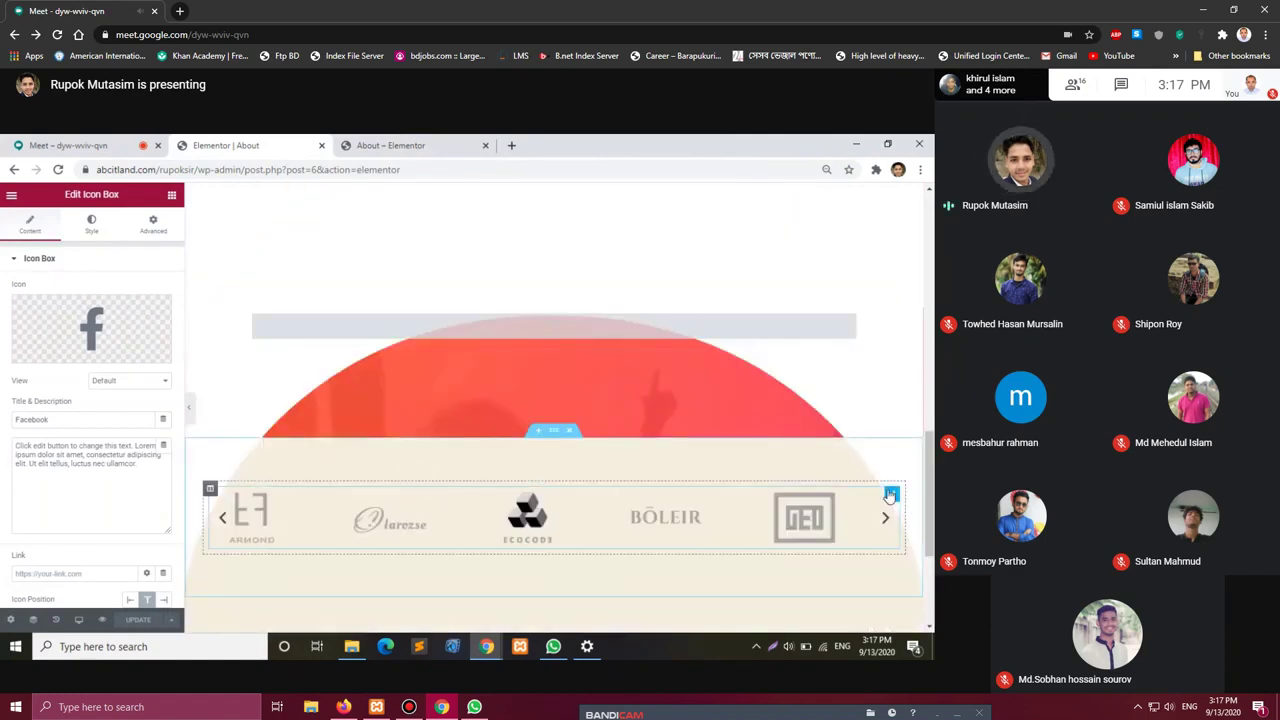
left_click(892, 496)
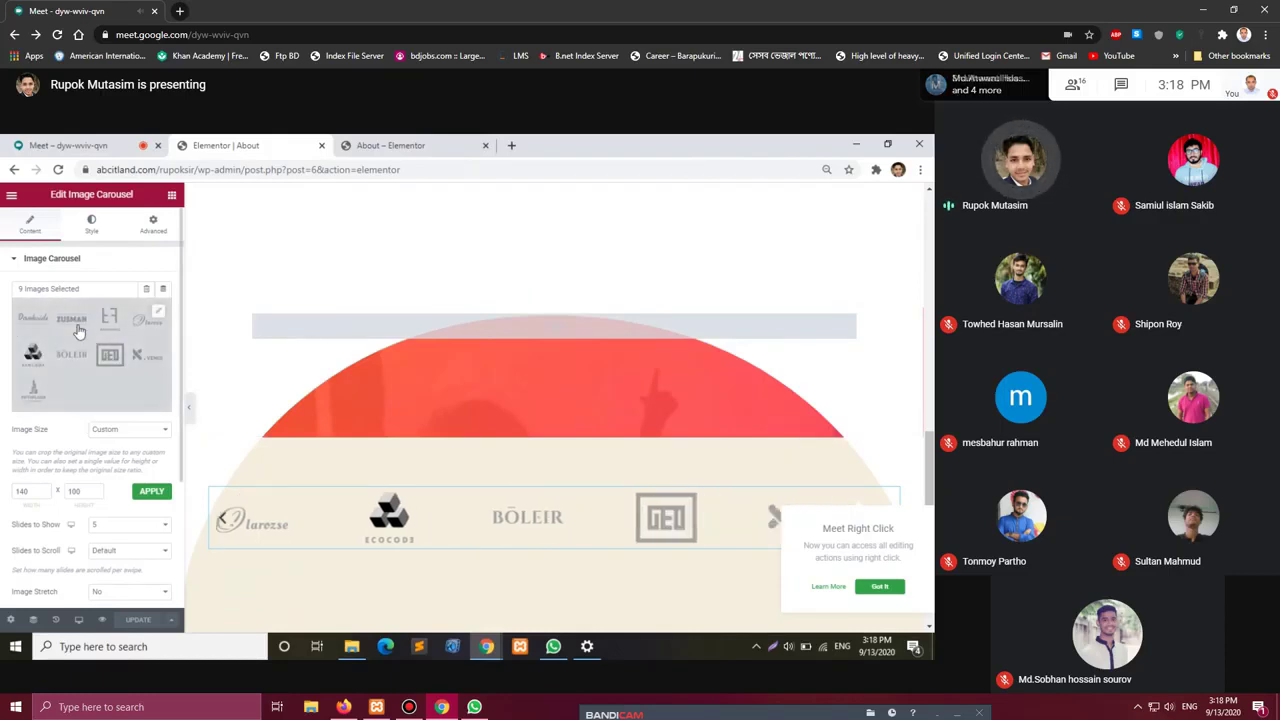
Open the carousel's image gallery and remove all of its logo images.
left_click(79, 331)
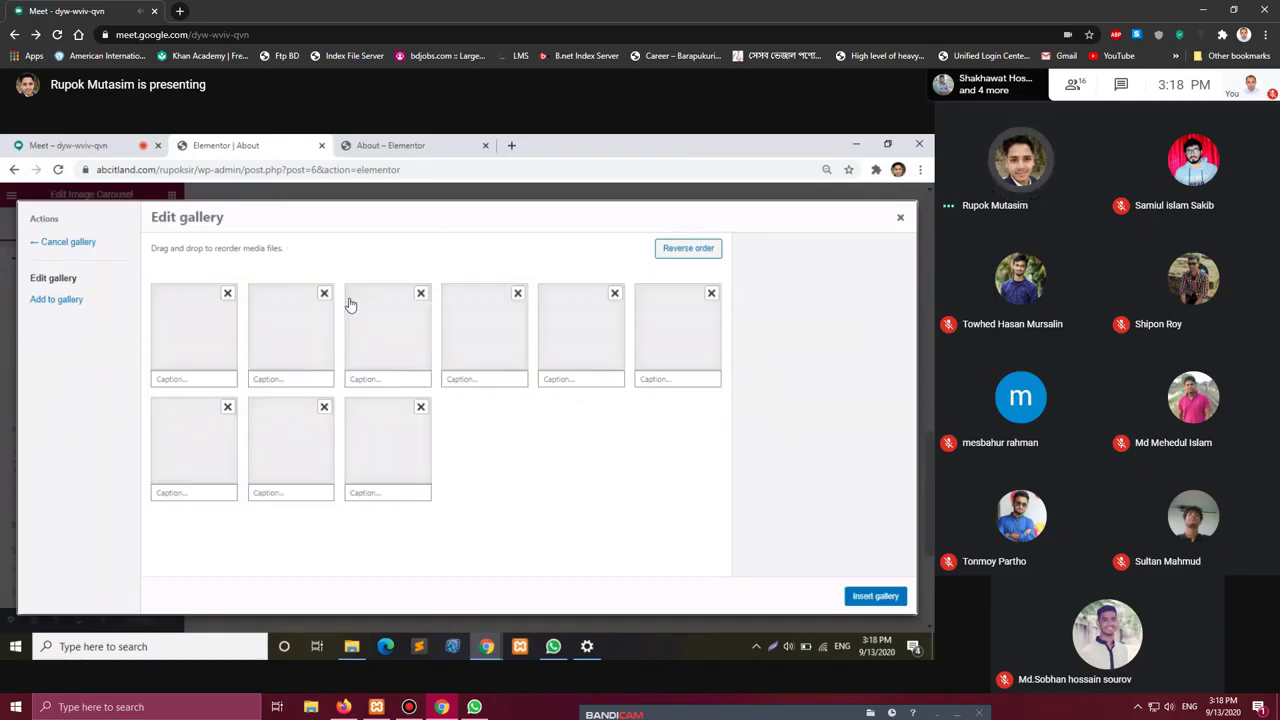
left_click(228, 294)
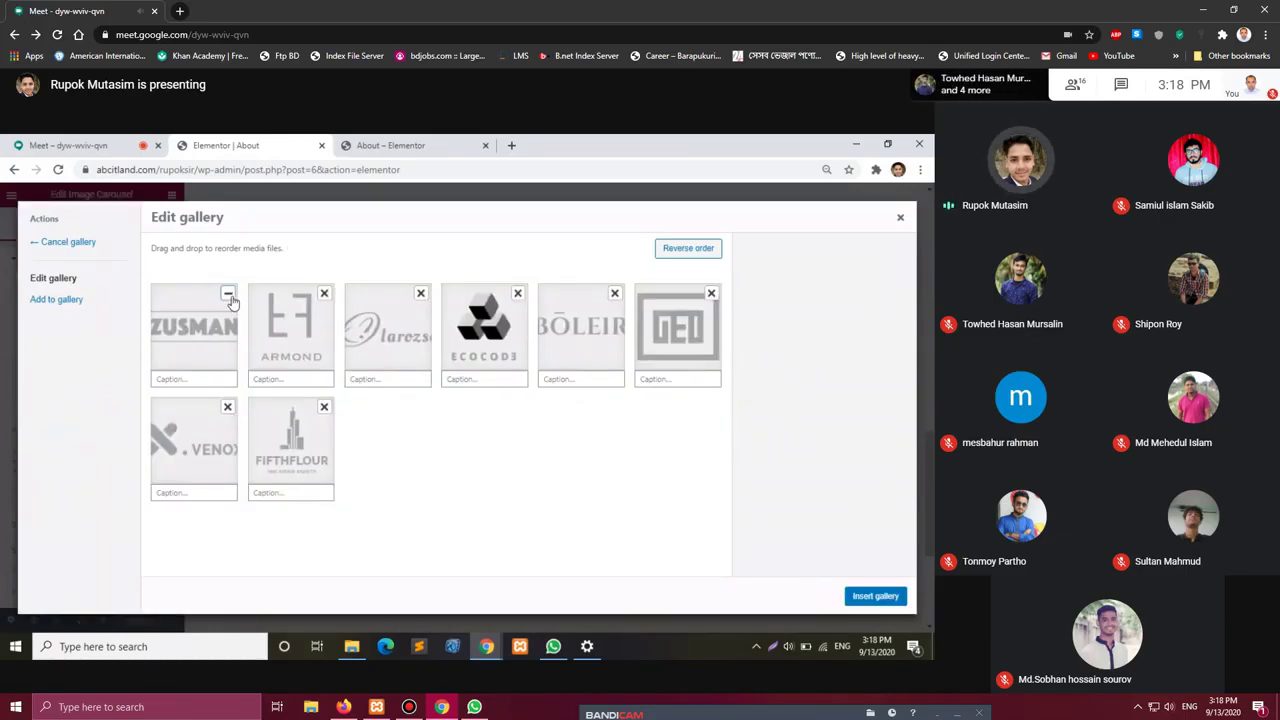
left_click(228, 294)
left_click(228, 294)
left_click(228, 294)
left_click(228, 294)
left_click(228, 294)
left_click(228, 294)
left_click(228, 294)
left_click(228, 294)
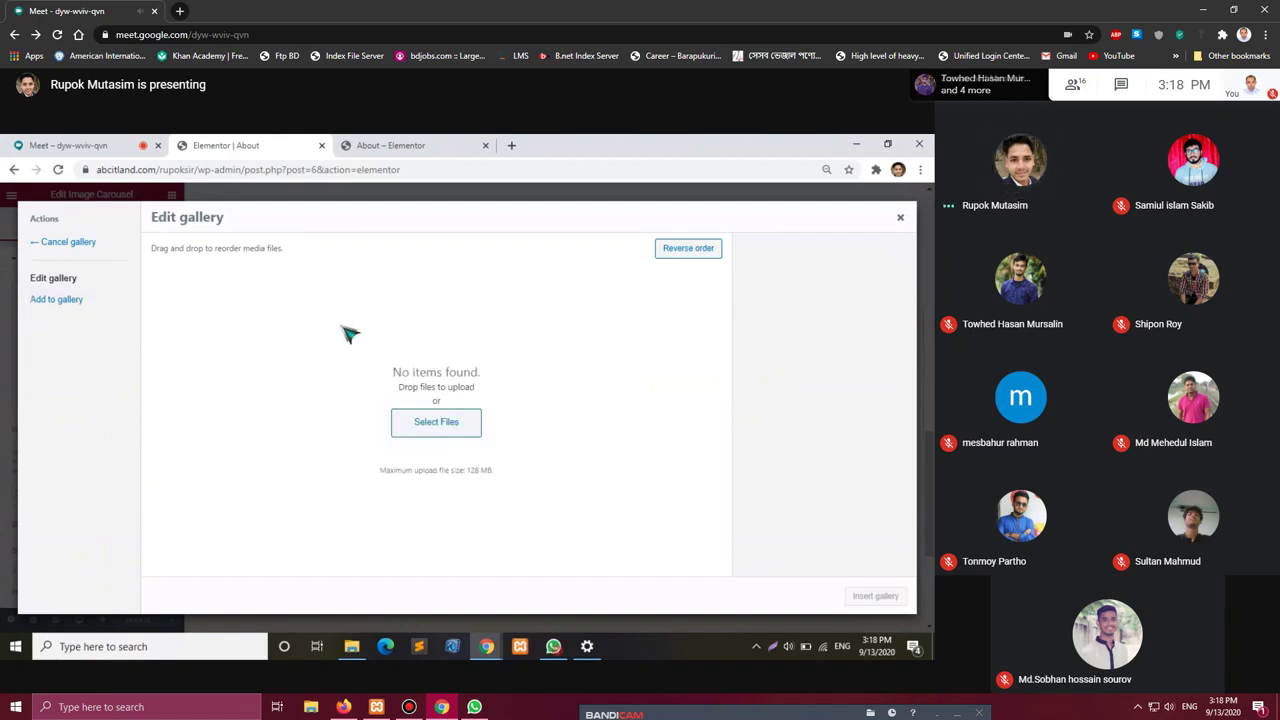
Start selecting files to upload and look for images in Desktop > Parsonal, checking New folder to New folder (4), photo and rirj.
left_click(425, 424)
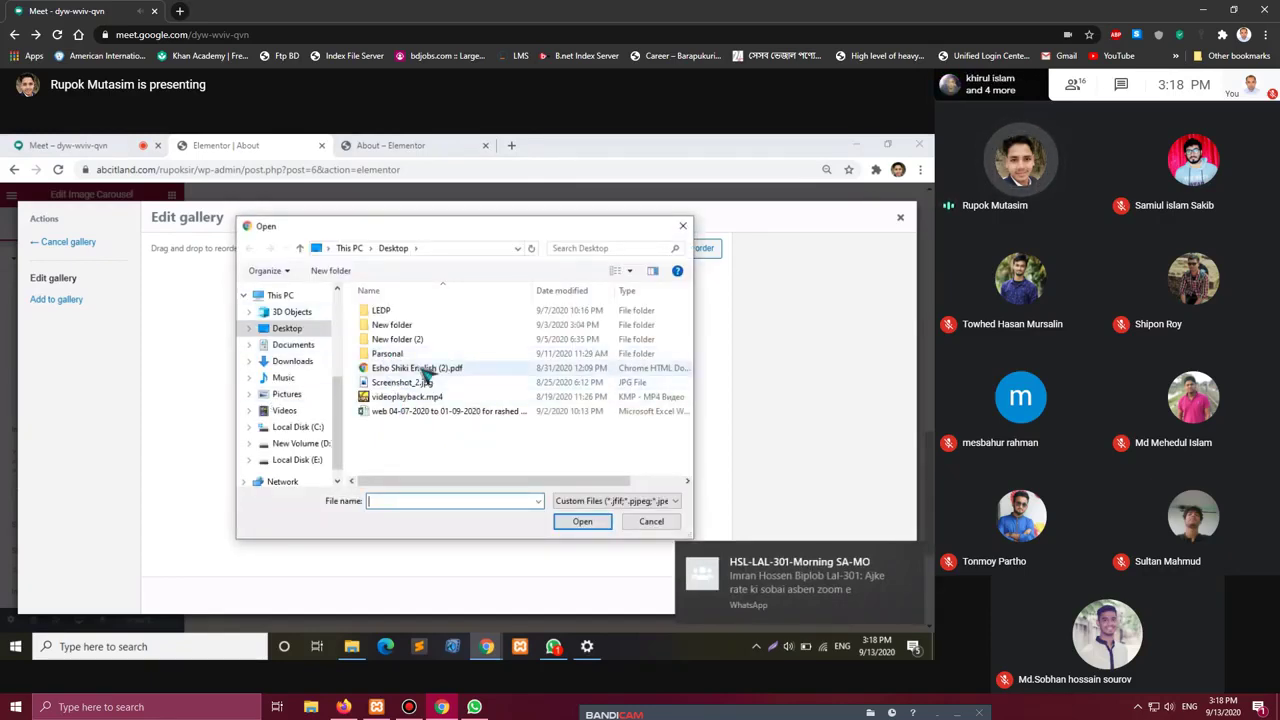
double_click(389, 354)
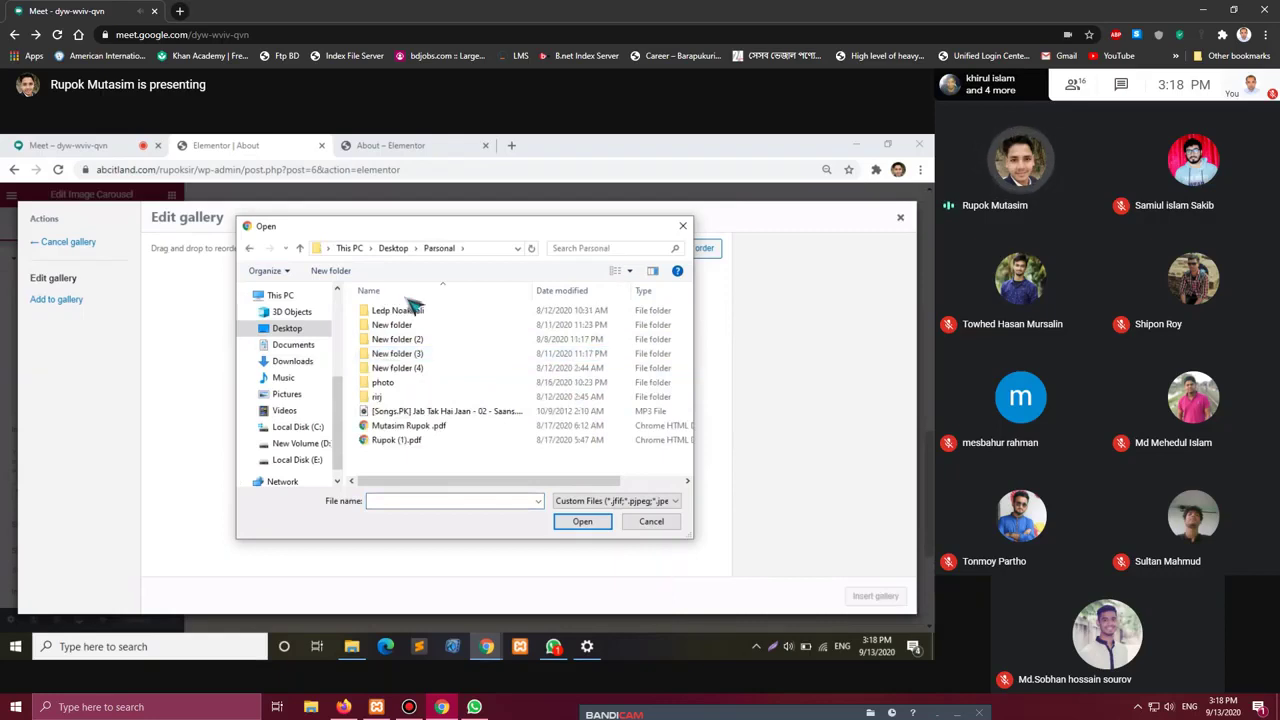
double_click(392, 325)
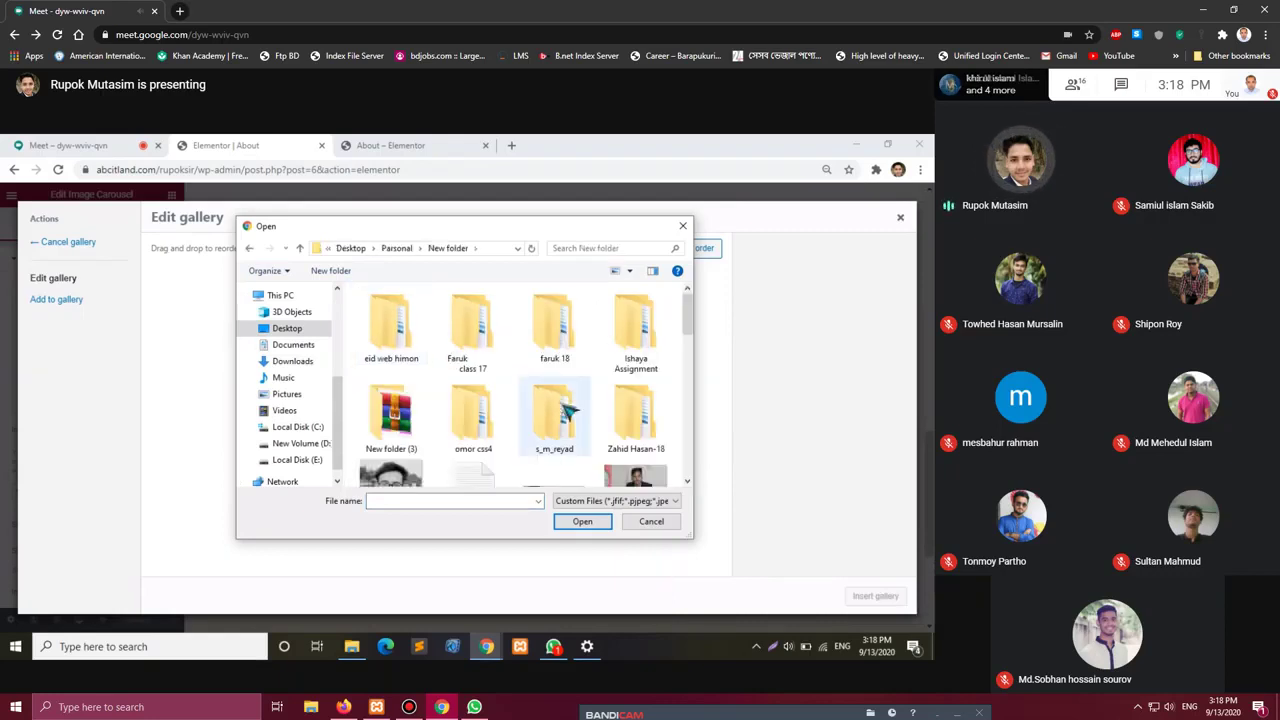
left_click(251, 249)
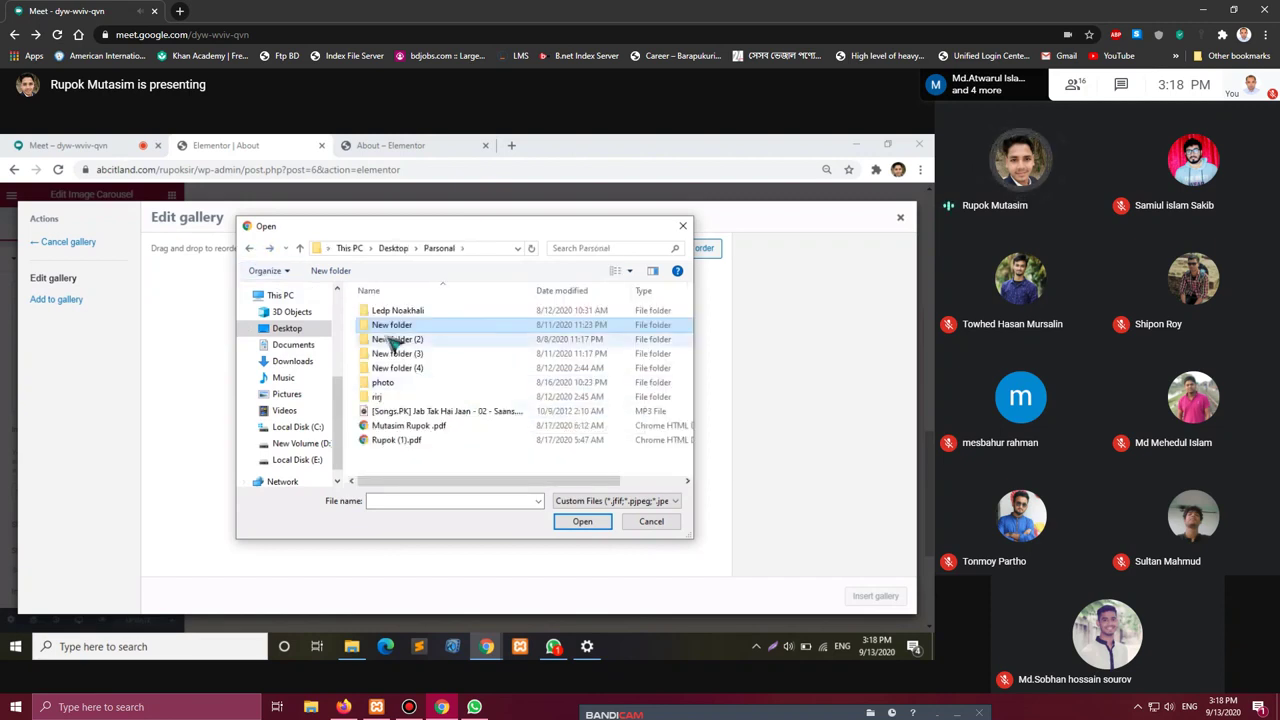
double_click(393, 352)
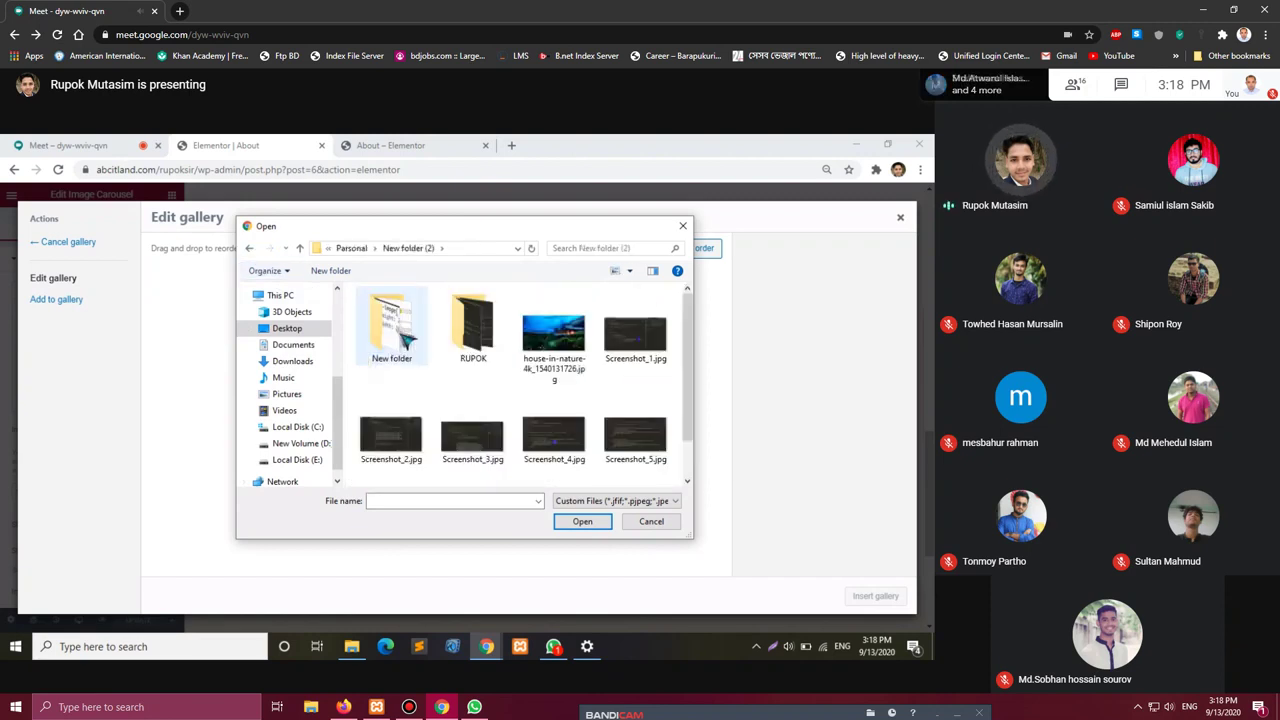
left_click(250, 249)
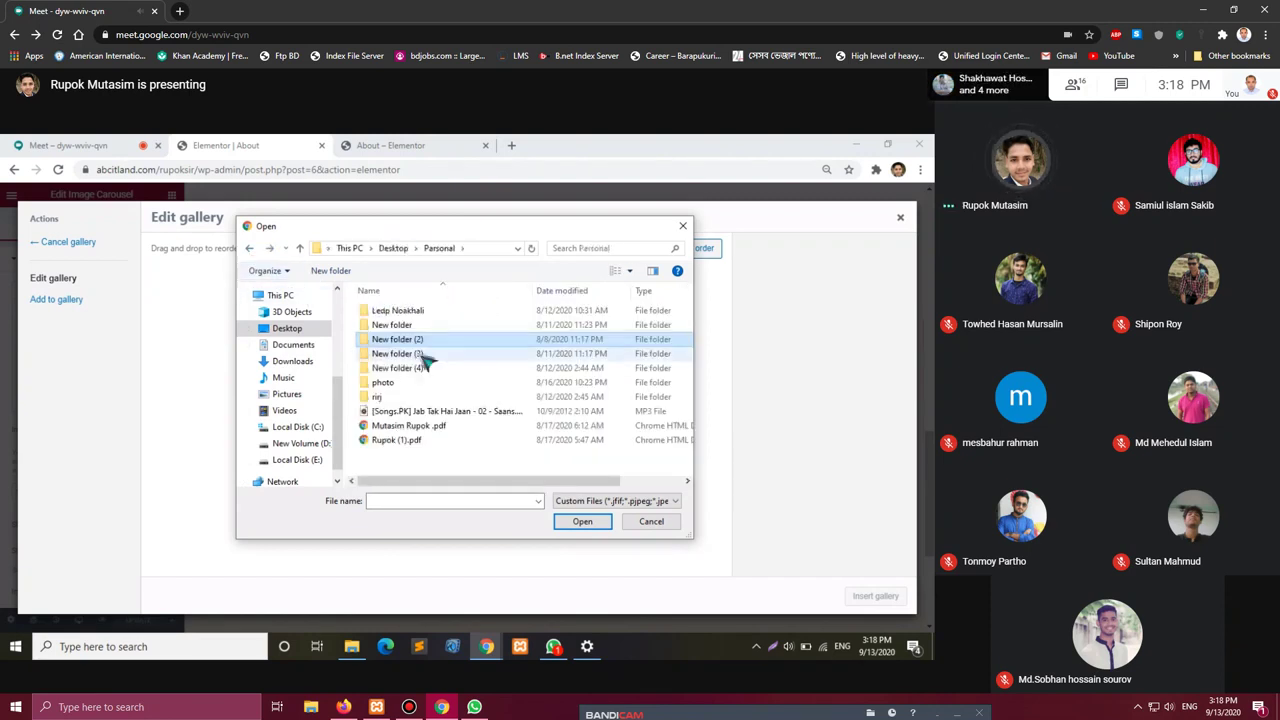
double_click(397, 352)
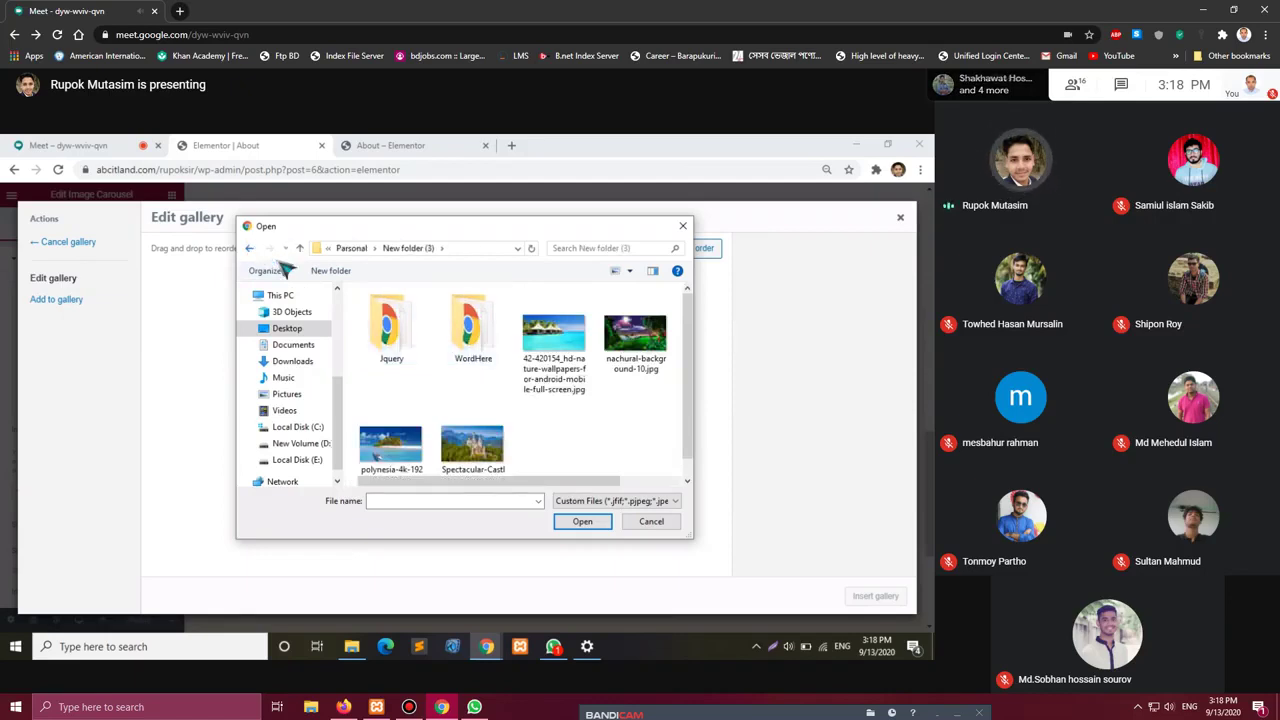
left_click(250, 249)
double_click(405, 366)
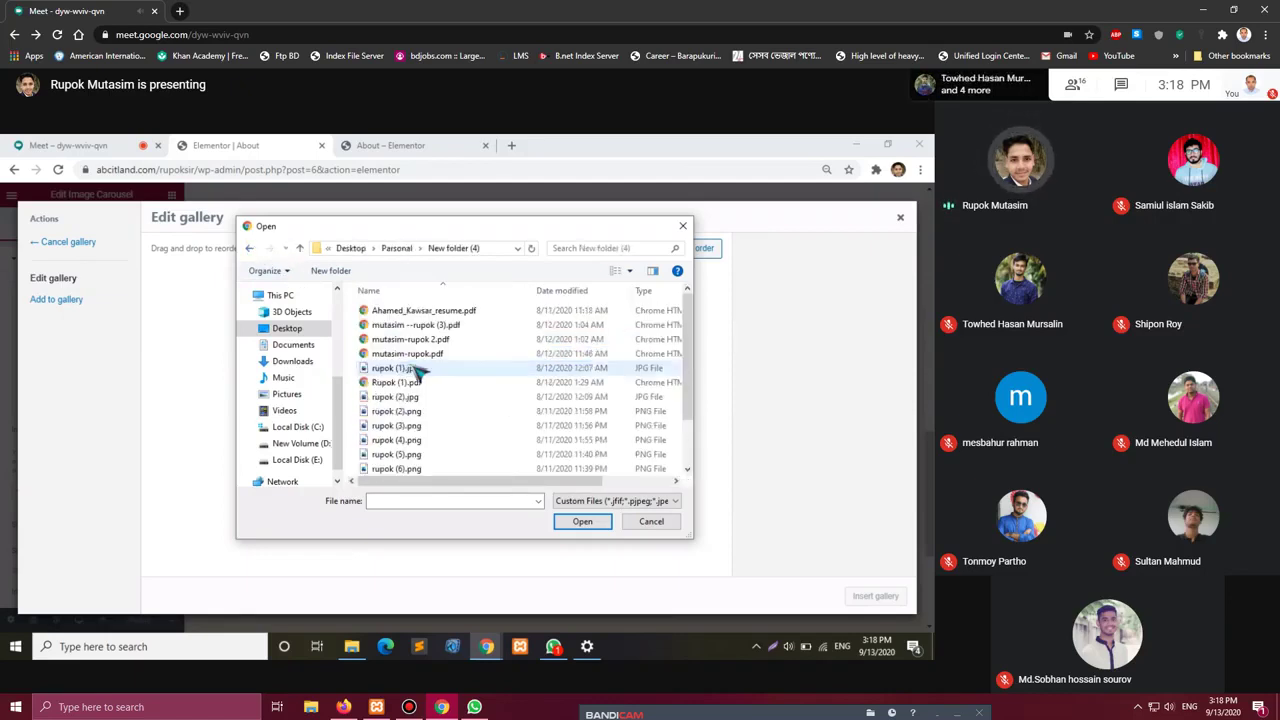
left_click(250, 249)
double_click(400, 381)
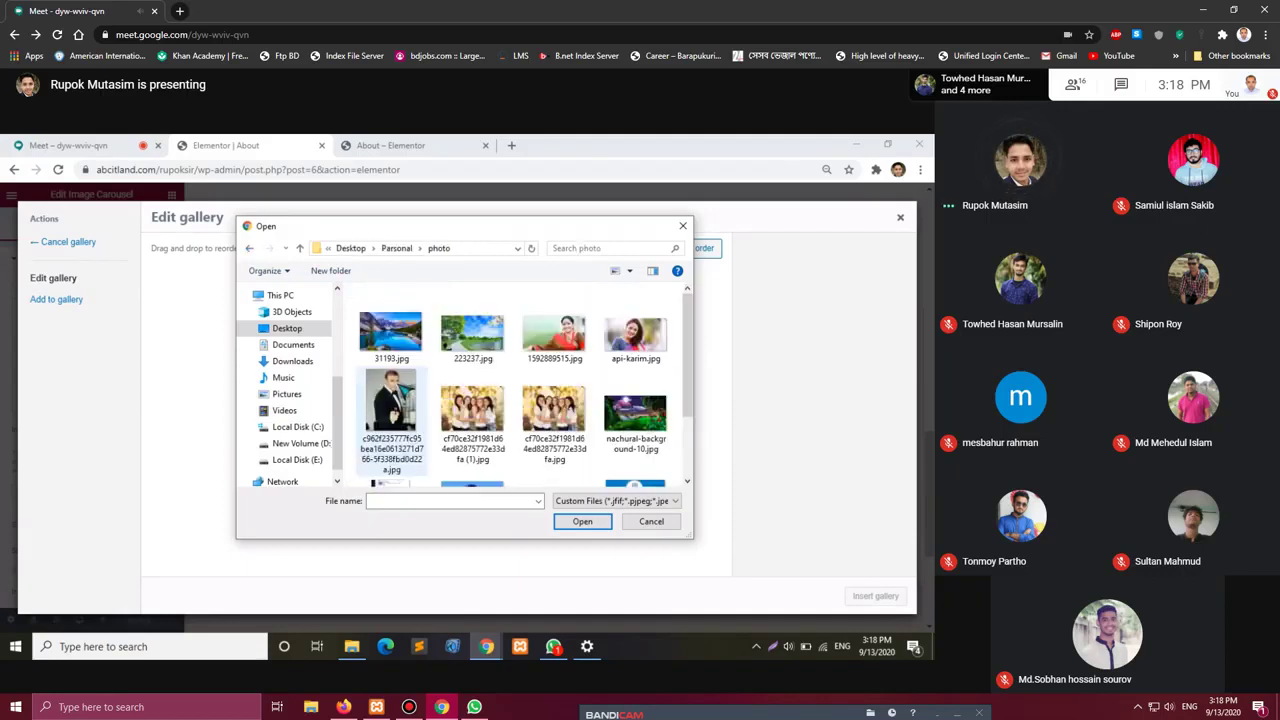
scroll(553, 340, "down", 1)
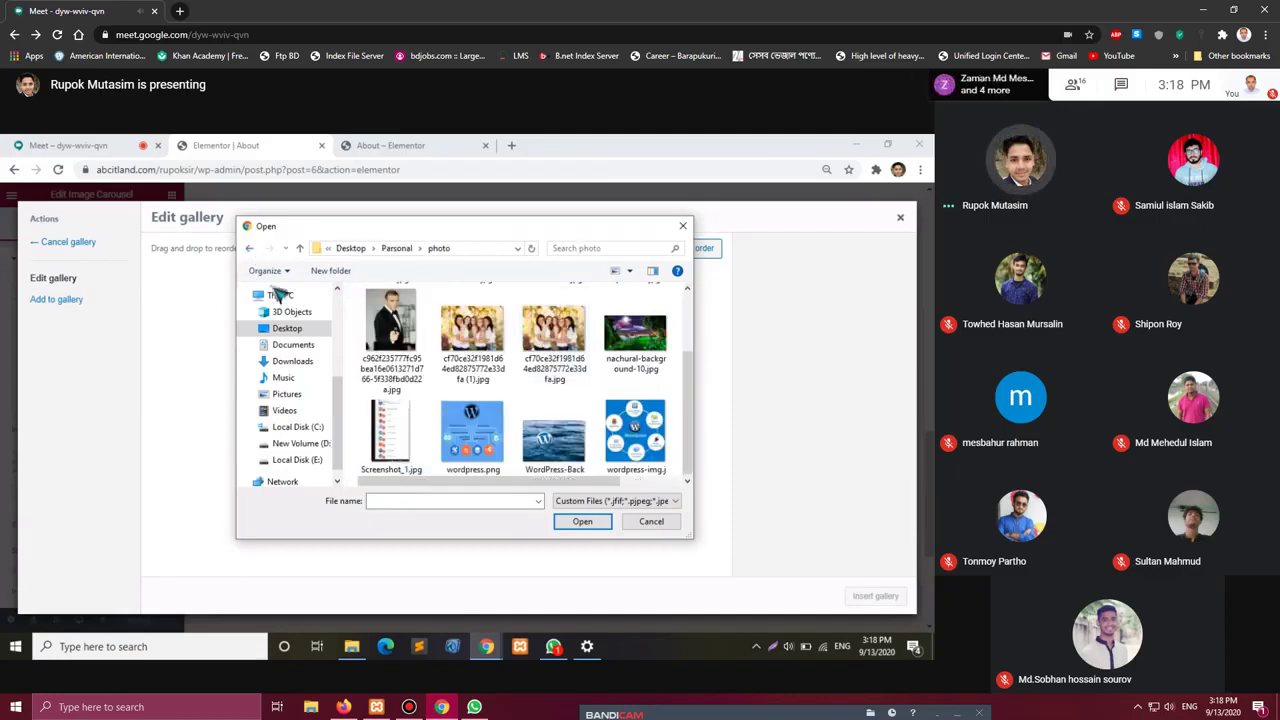
left_click(250, 249)
double_click(398, 404)
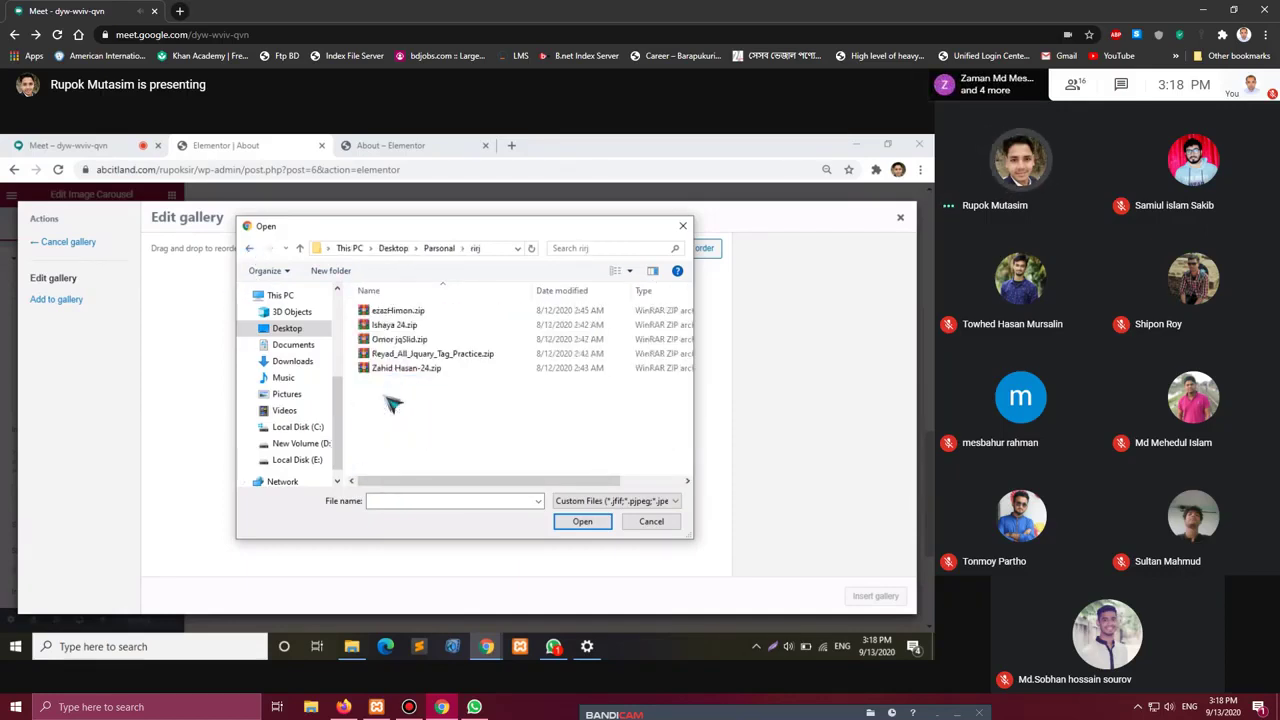
left_click(250, 249)
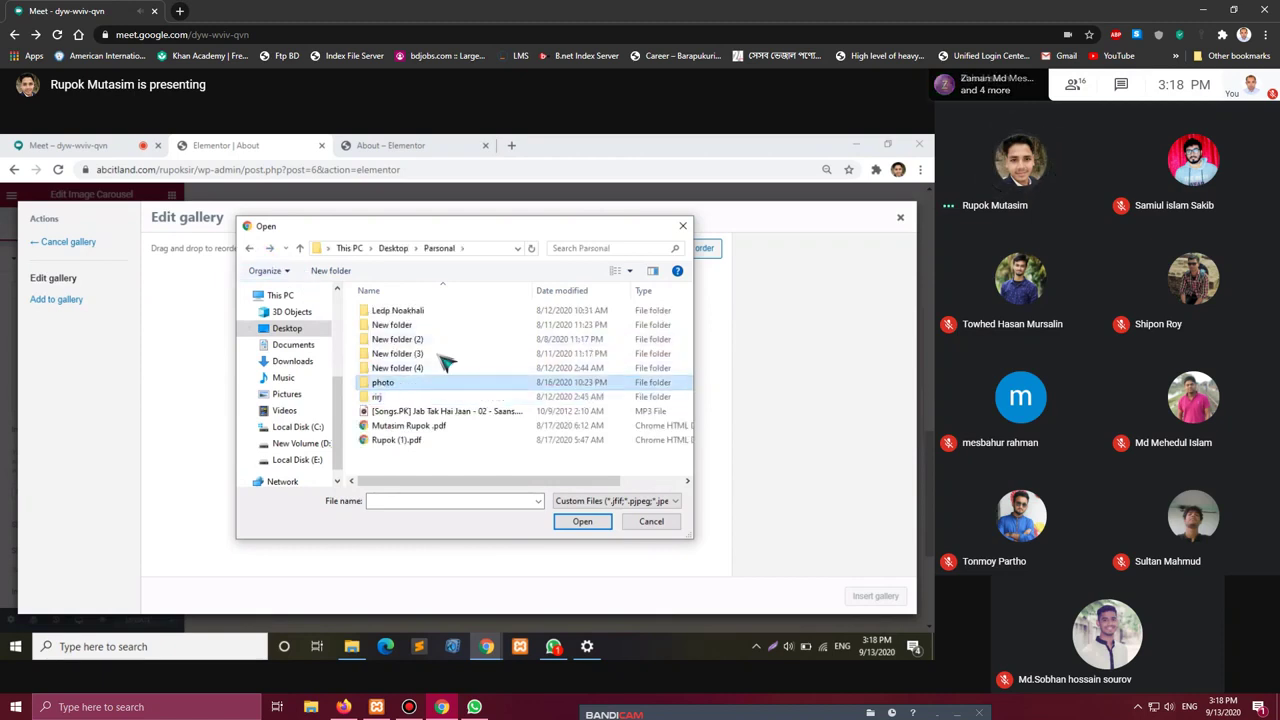
Check the photo, New folder (4) and Ledp Noakhali folders in Parsonal for images to upload.
double_click(420, 378)
scroll(459, 354, "down", 1)
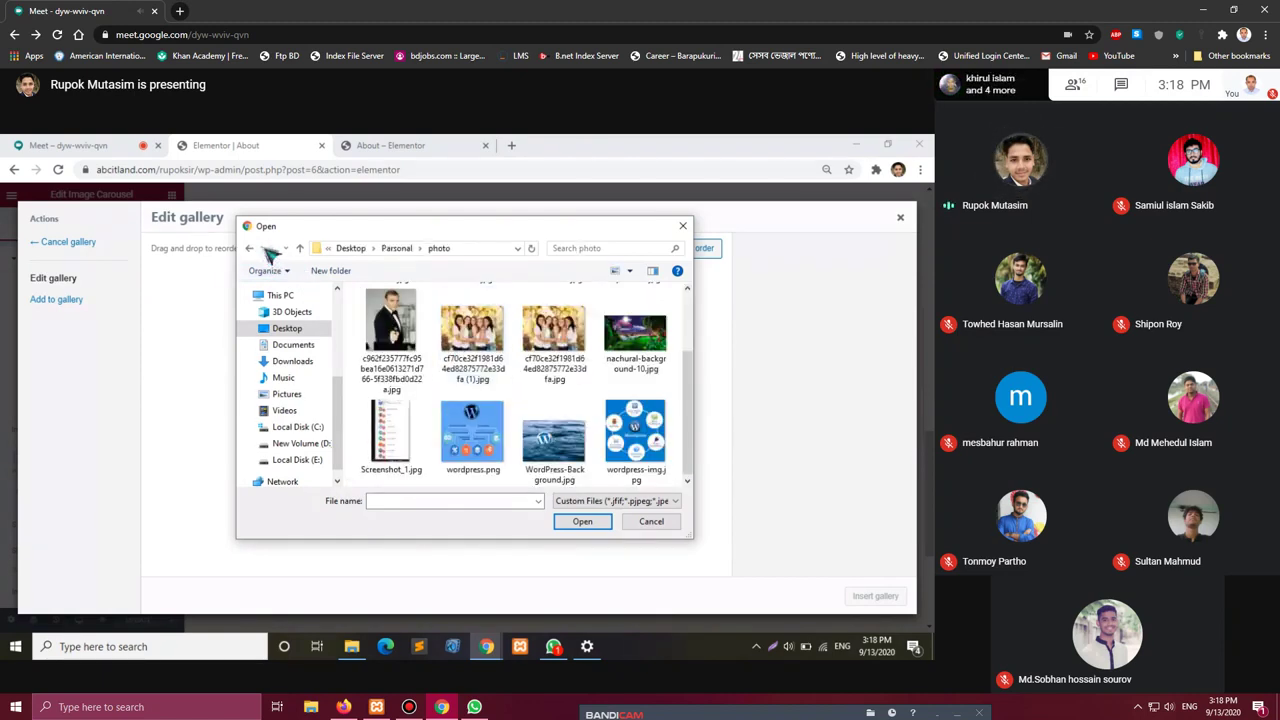
left_click(250, 249)
double_click(397, 368)
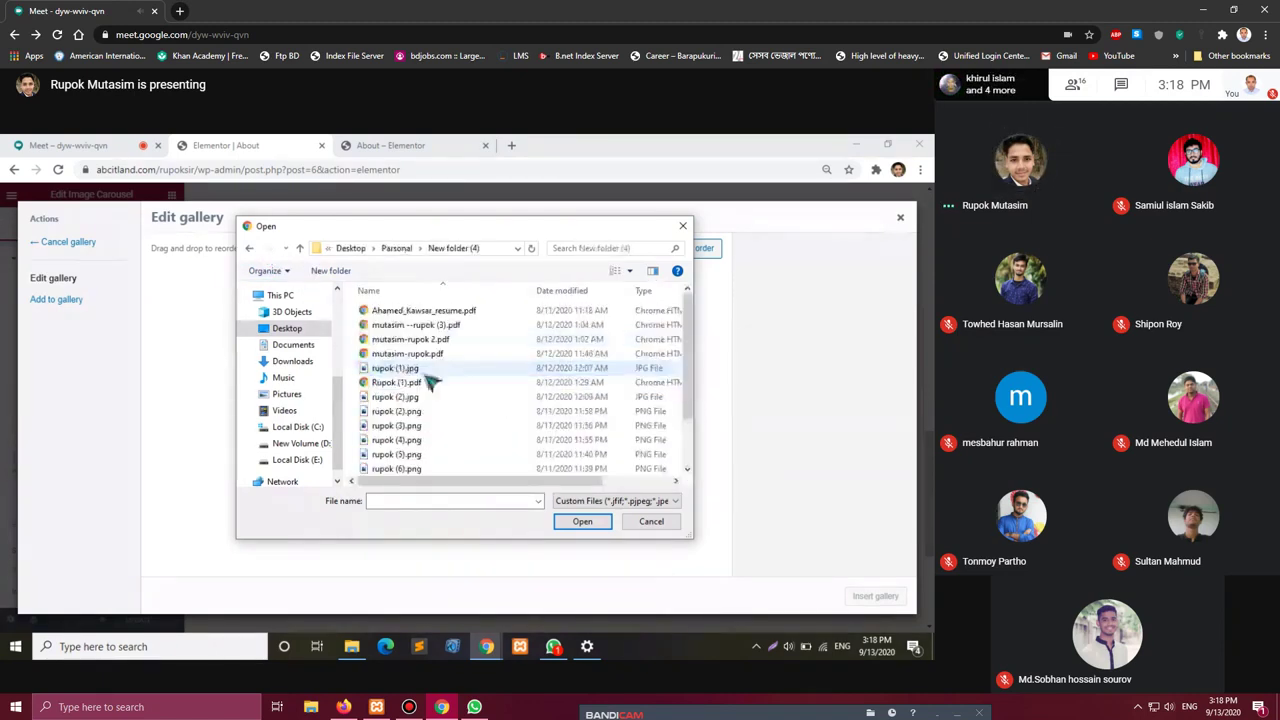
scroll(428, 382, "down", 1)
scroll(428, 382, "up", 1)
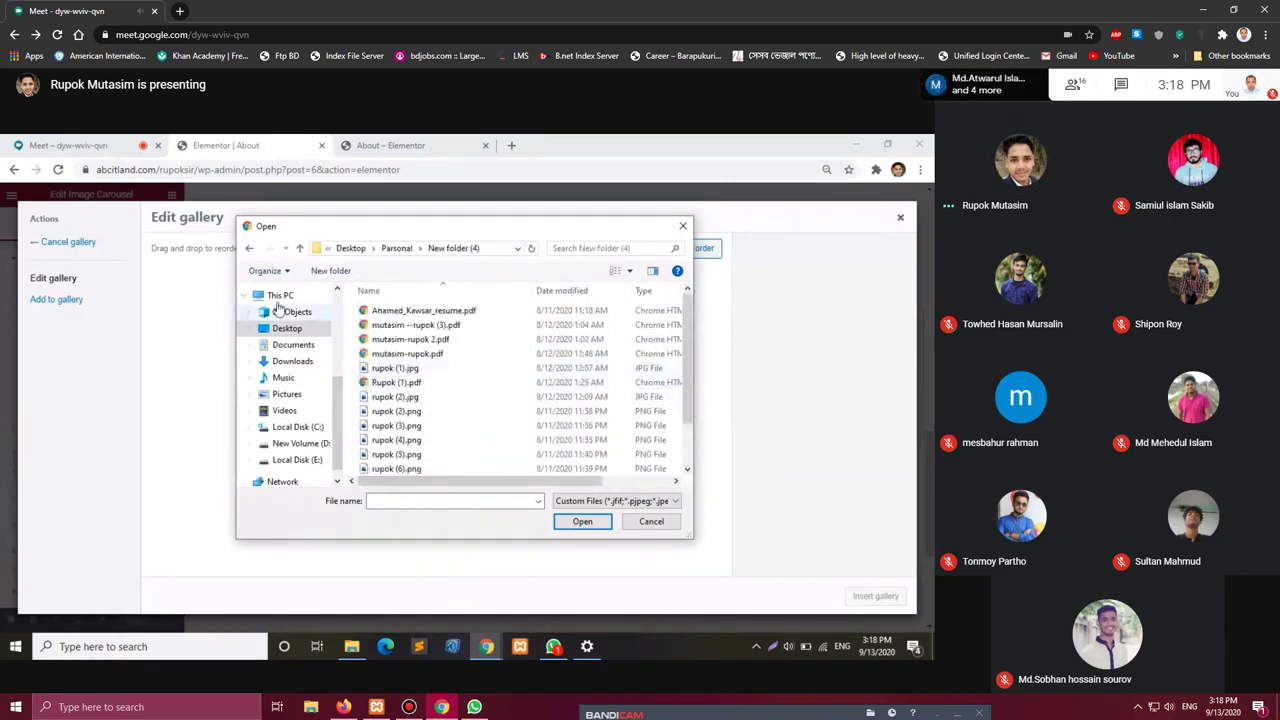
left_click(250, 249)
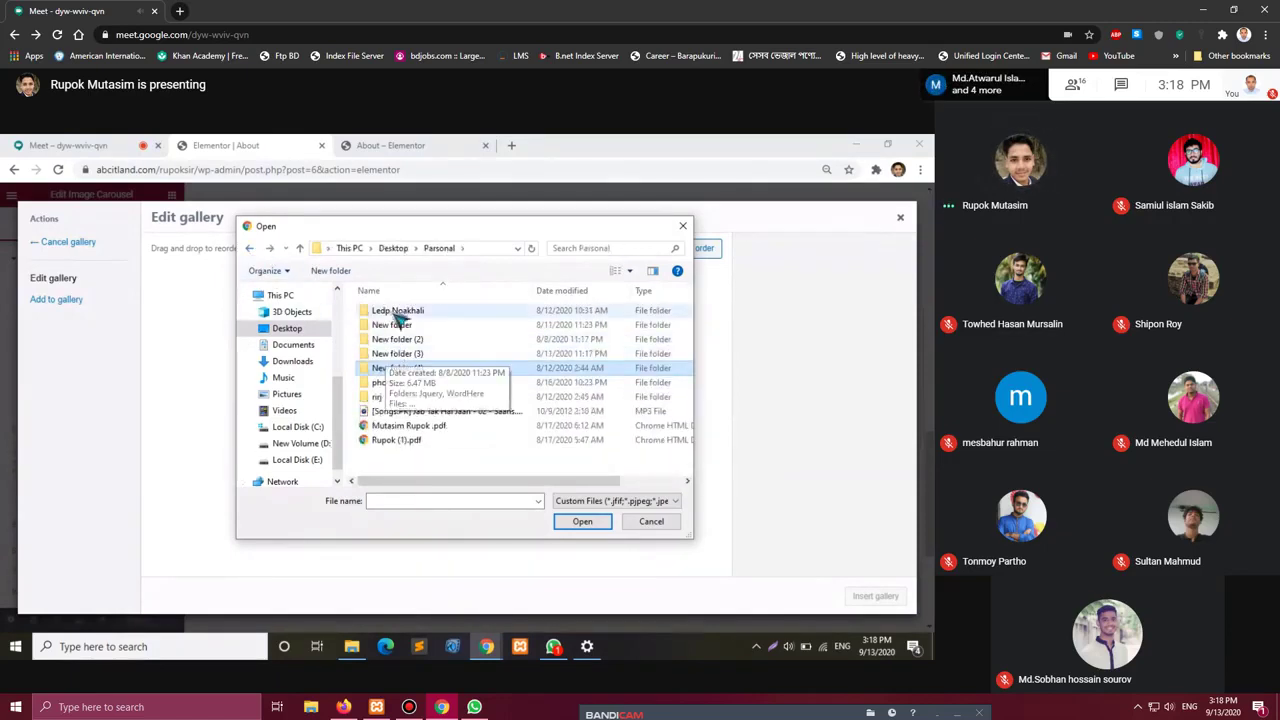
left_click(395, 312)
double_click(395, 312)
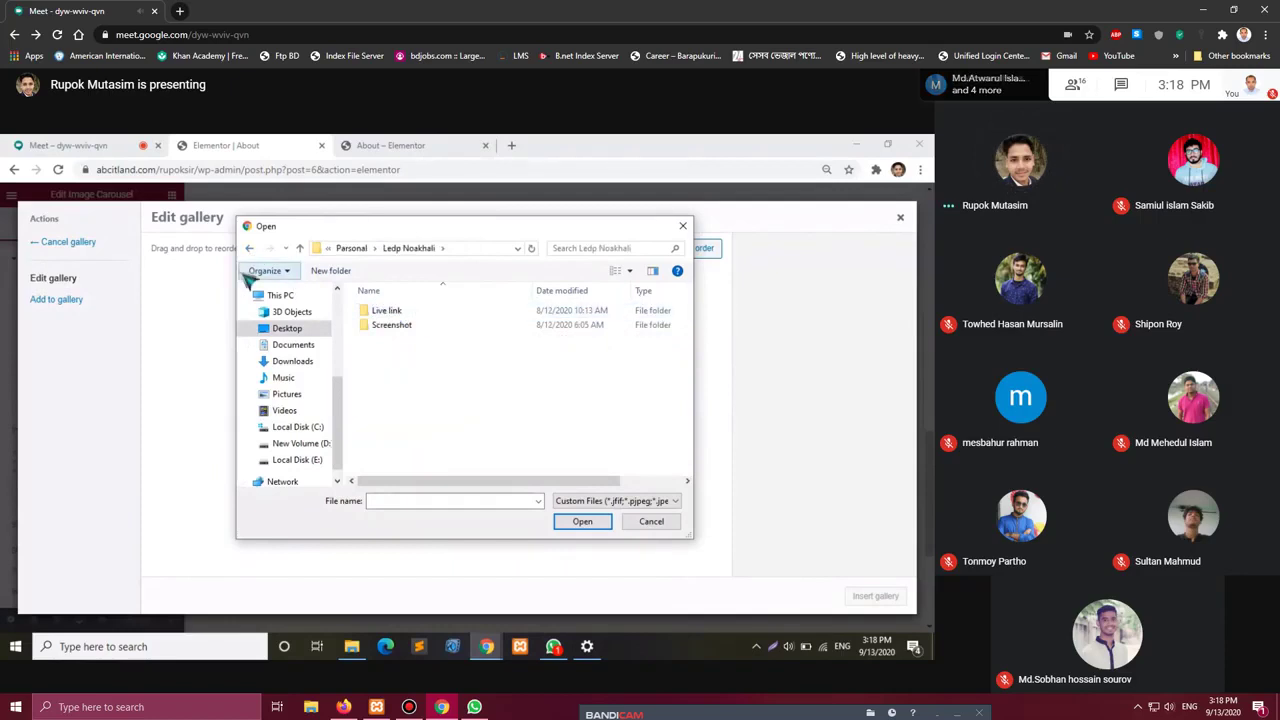
left_click(250, 249)
left_click(391, 328)
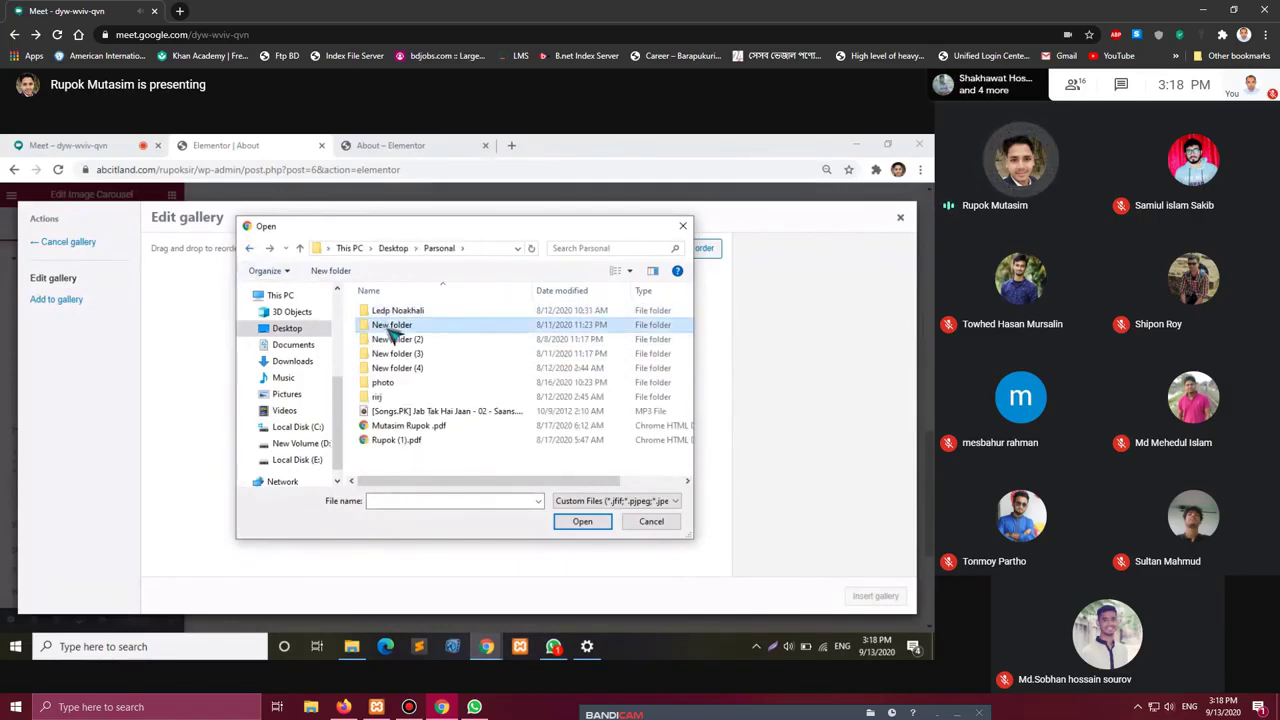
double_click(391, 330)
scroll(540, 355, "down", 1)
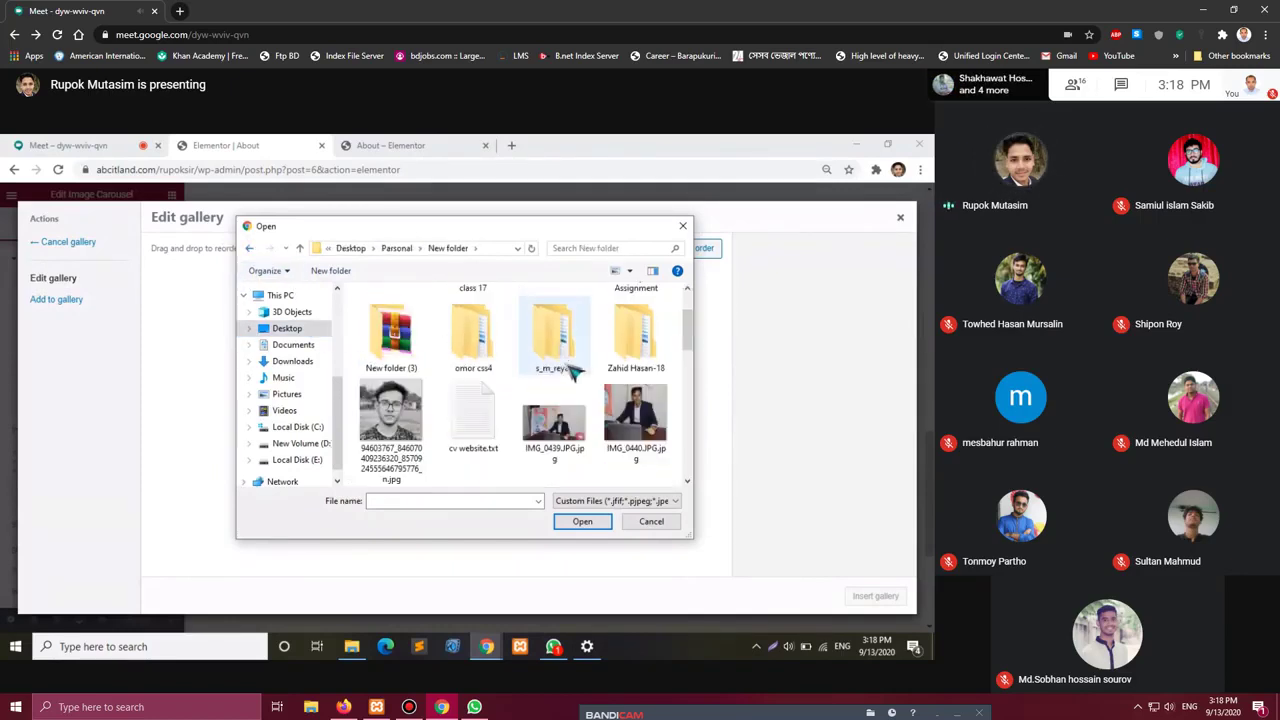
scroll(480, 320, "up", 1)
scroll(480, 330, "down", 2)
scroll(480, 350, "down", 5)
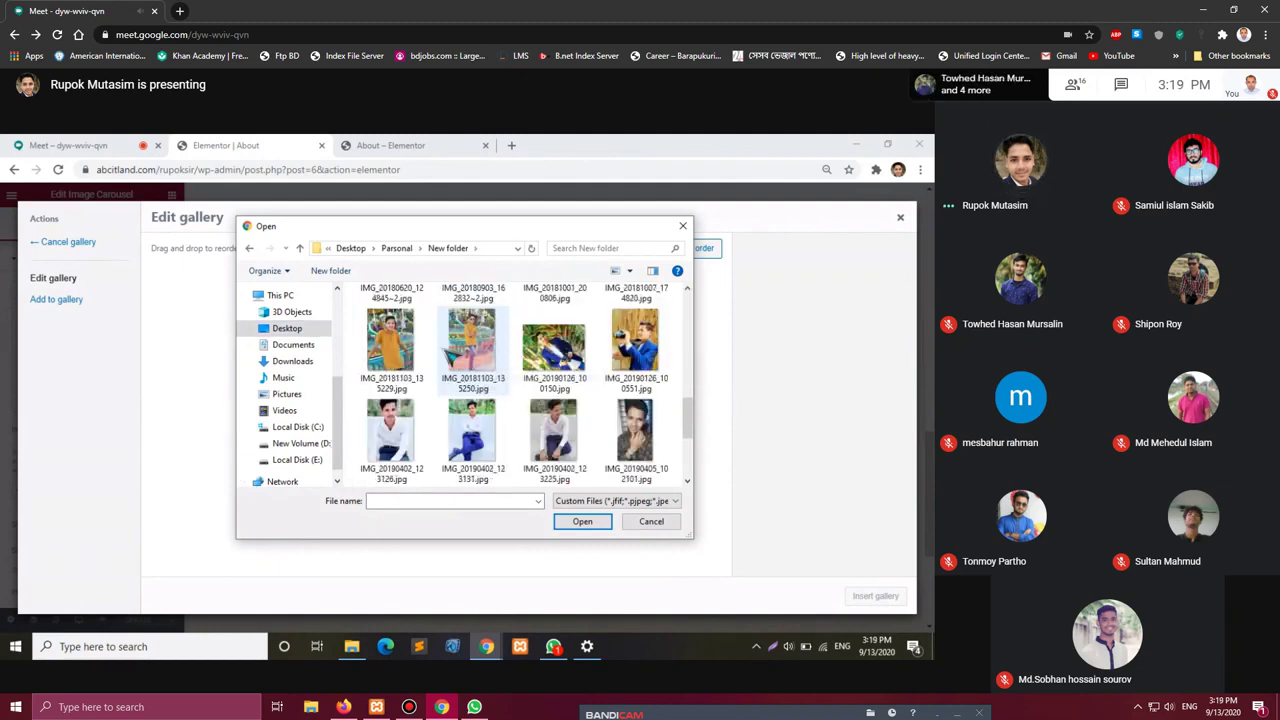
scroll(343, 330, "down", 1)
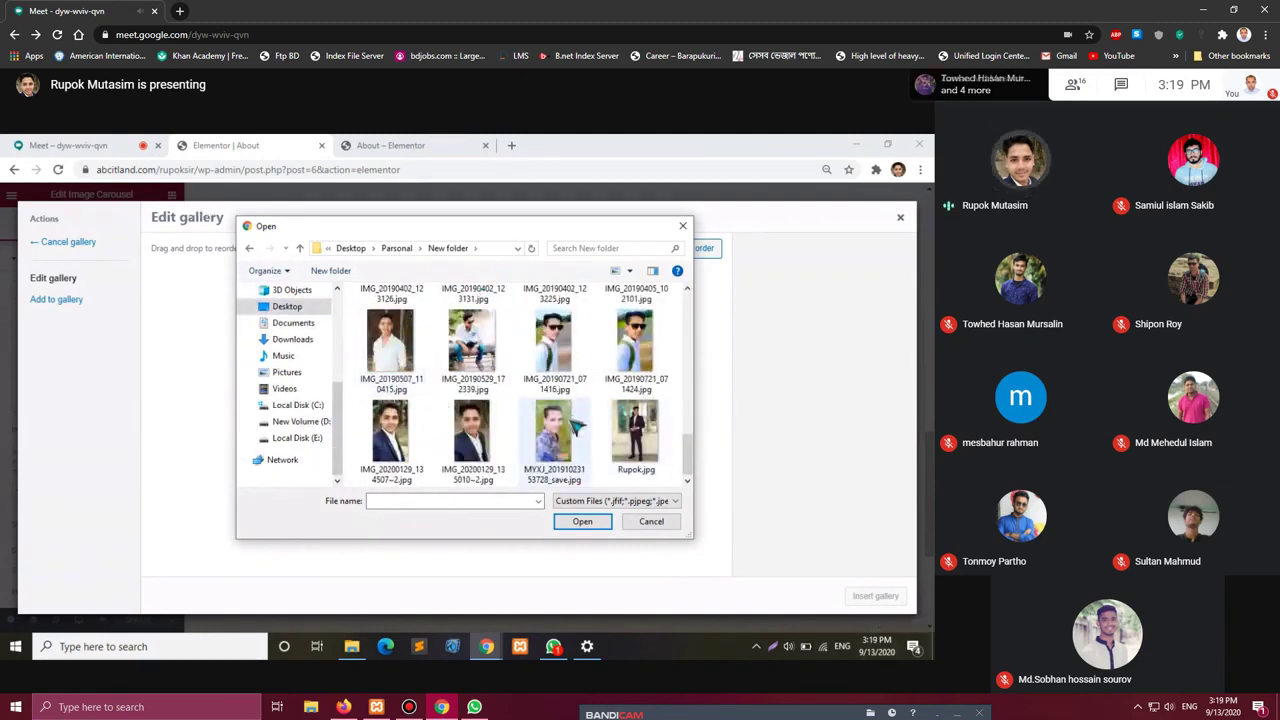
left_click(410, 440)
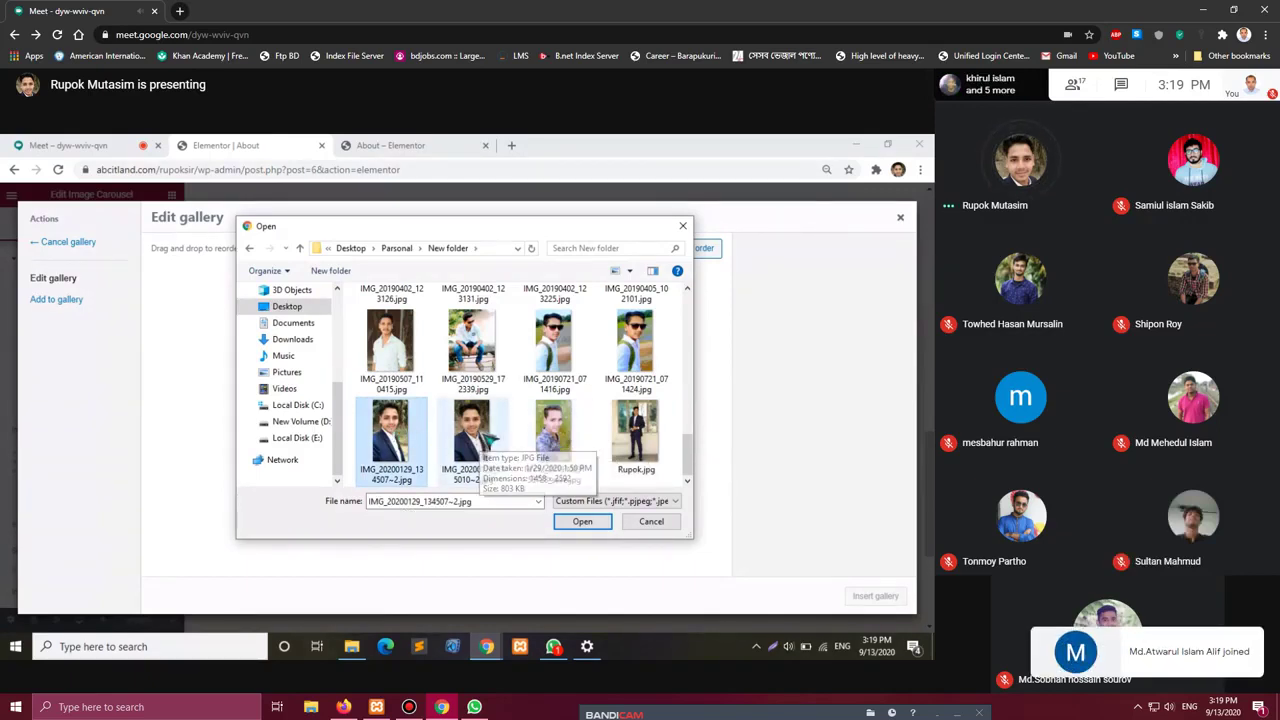
left_click(478, 440, "ctrl")
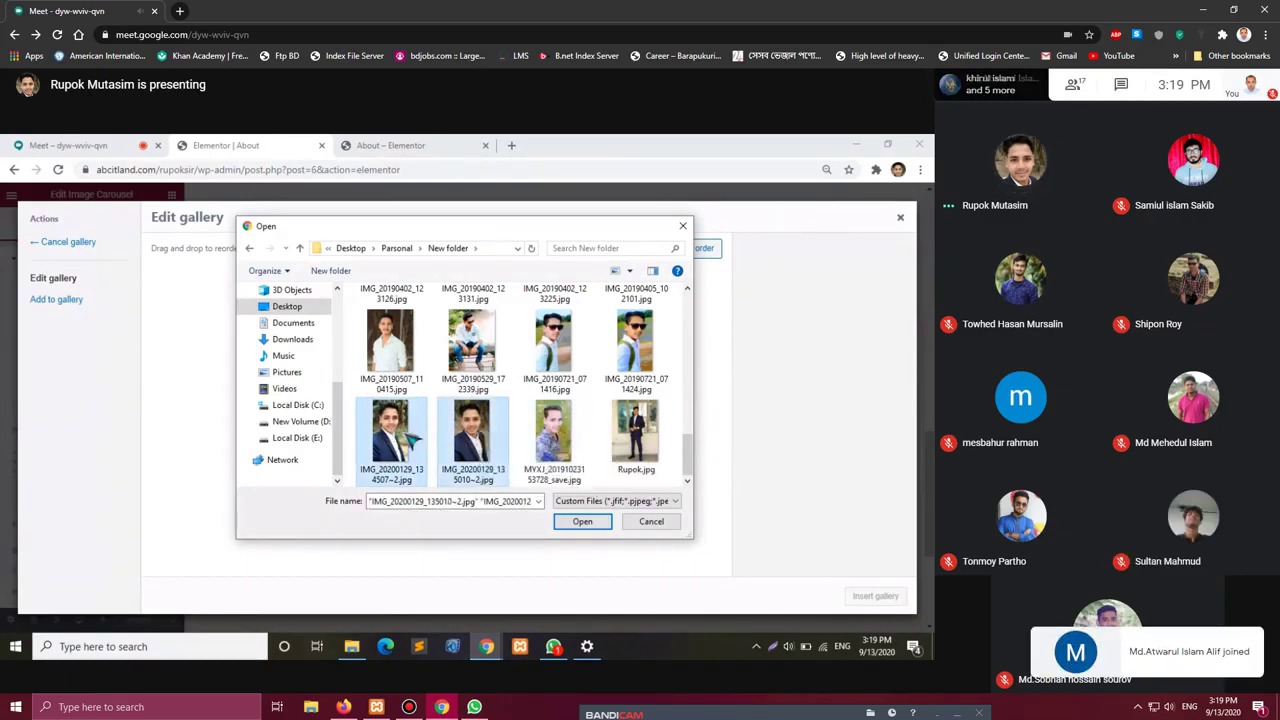
left_click(412, 439, "ctrl")
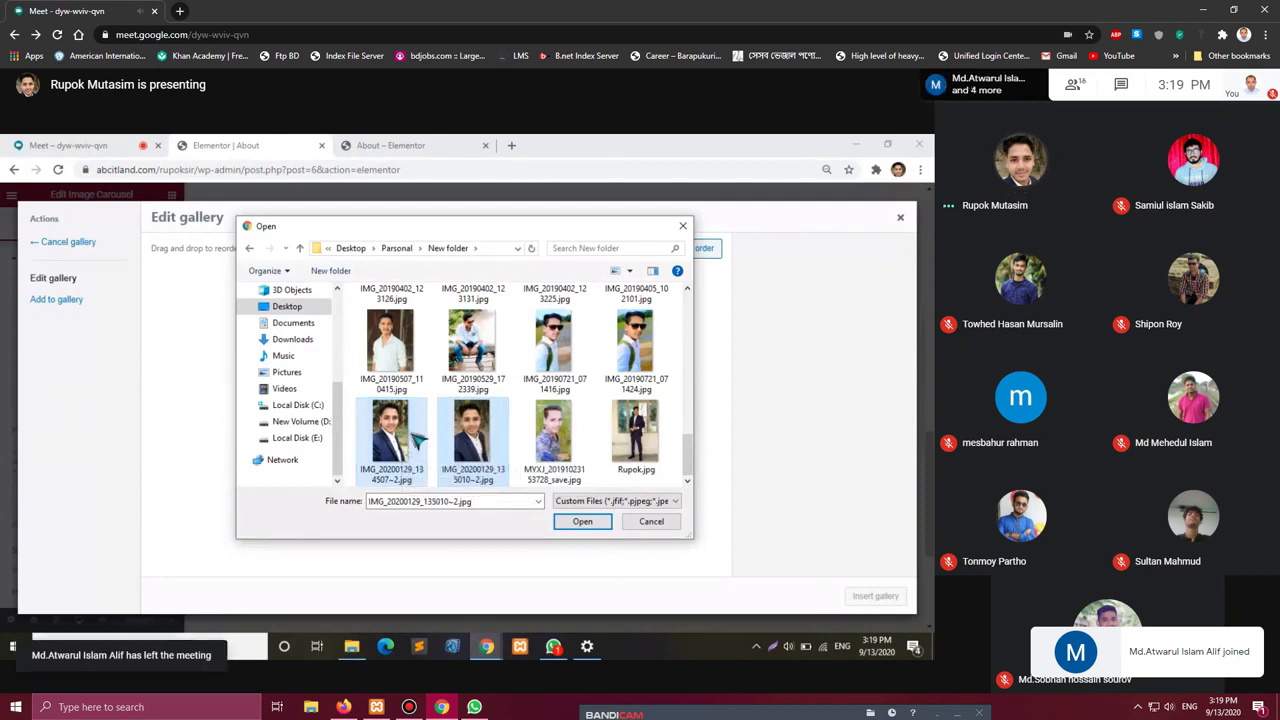
left_click(582, 432, "ctrl")
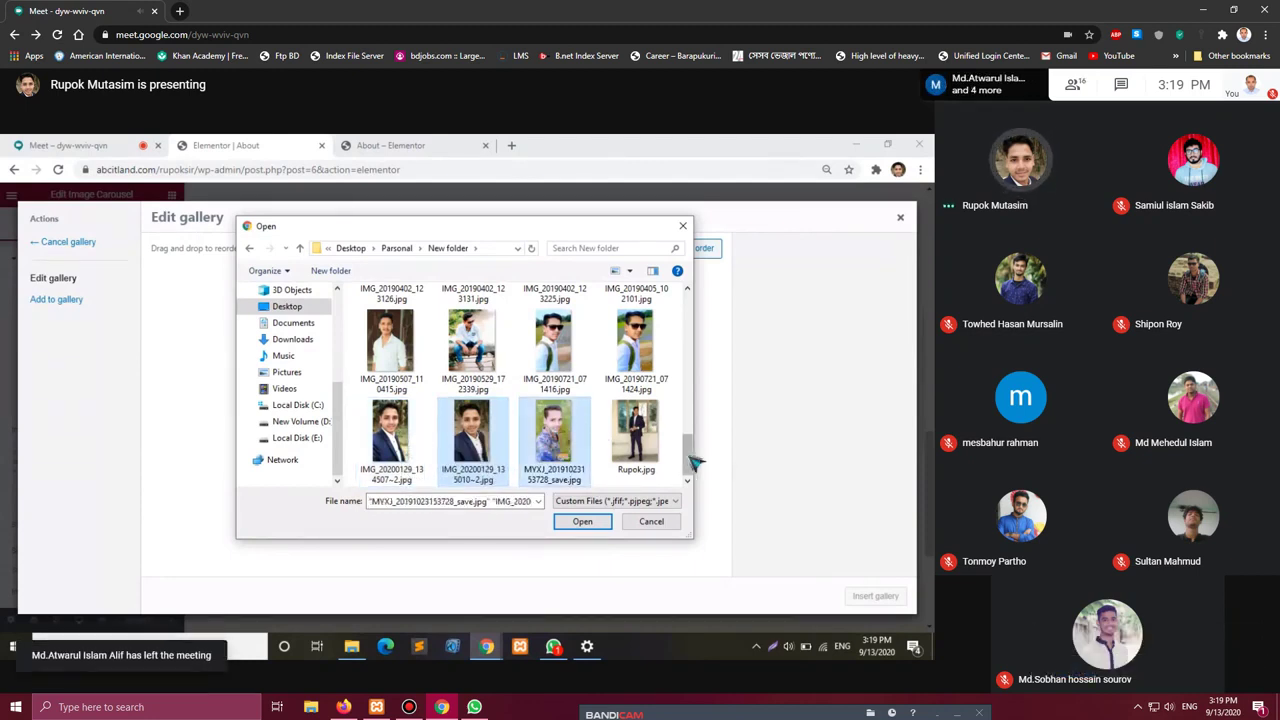
Add IMG_20190507_110415.jpg, IMG_20190402_123131.jpg and IMG_20190402_123126.jpg to the file selection.
scroll(698, 462, "up", 3)
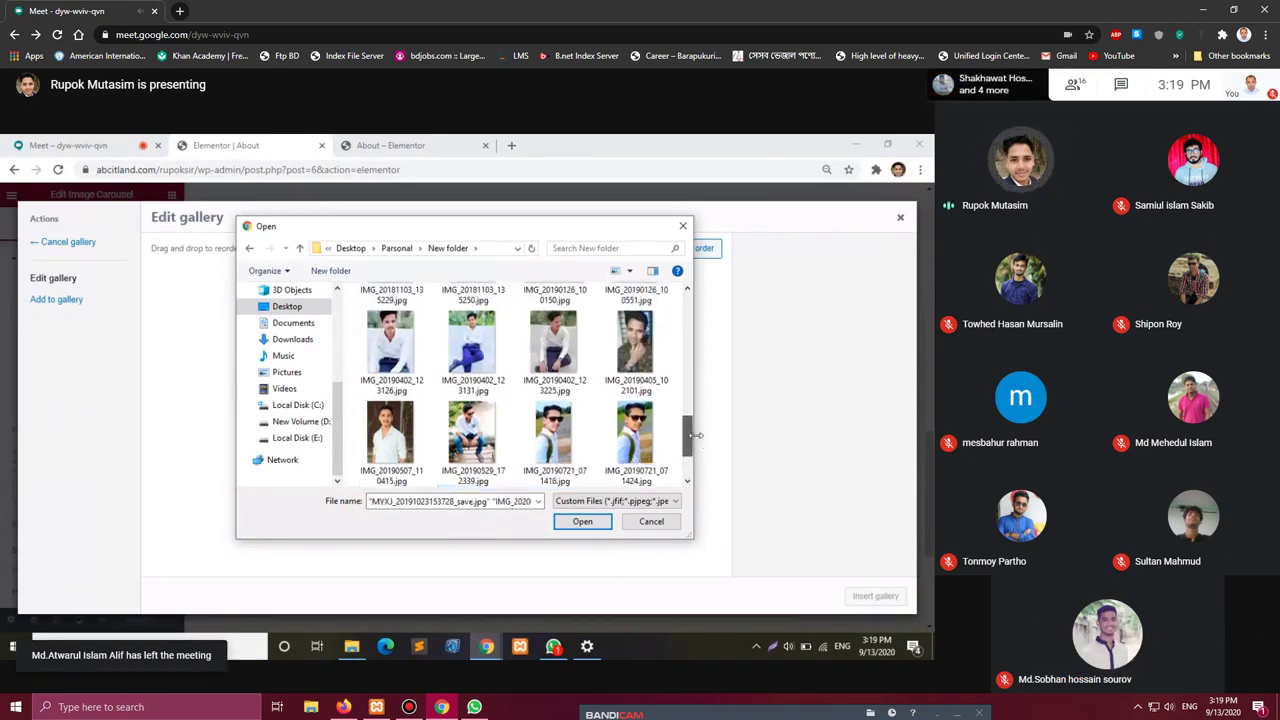
left_click(390, 432, "ctrl")
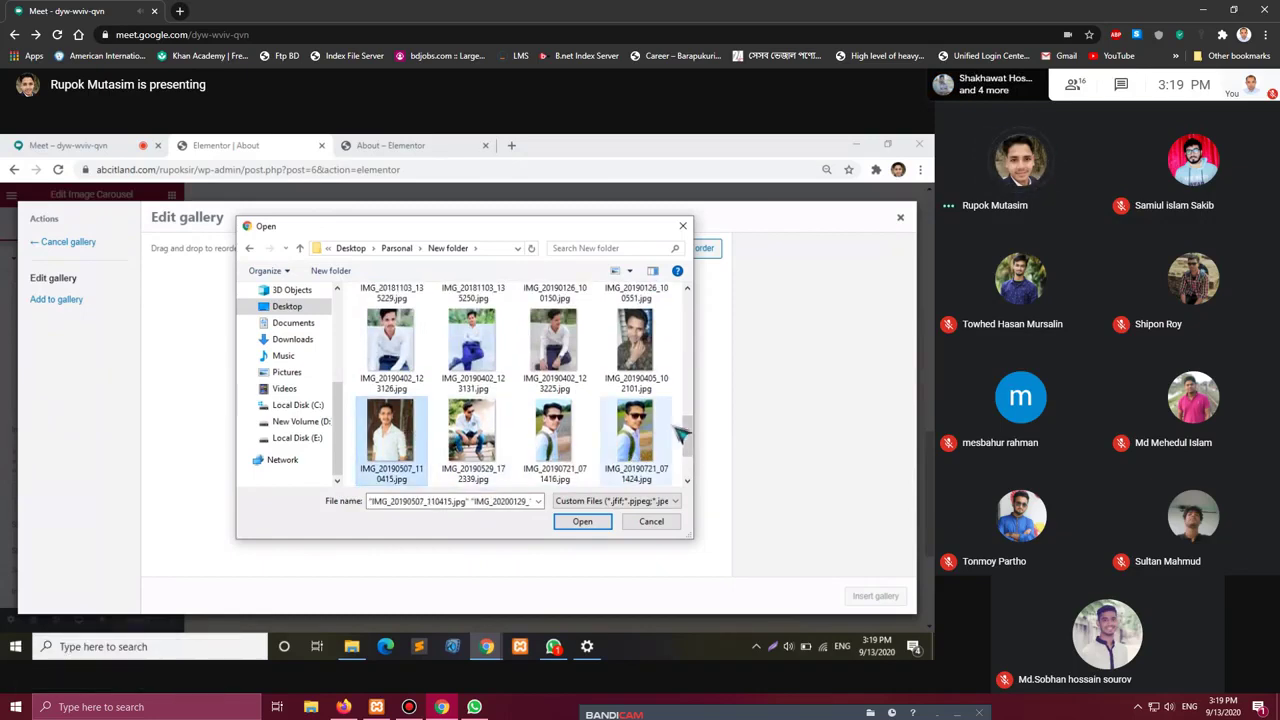
scroll(690, 435, "up", 2)
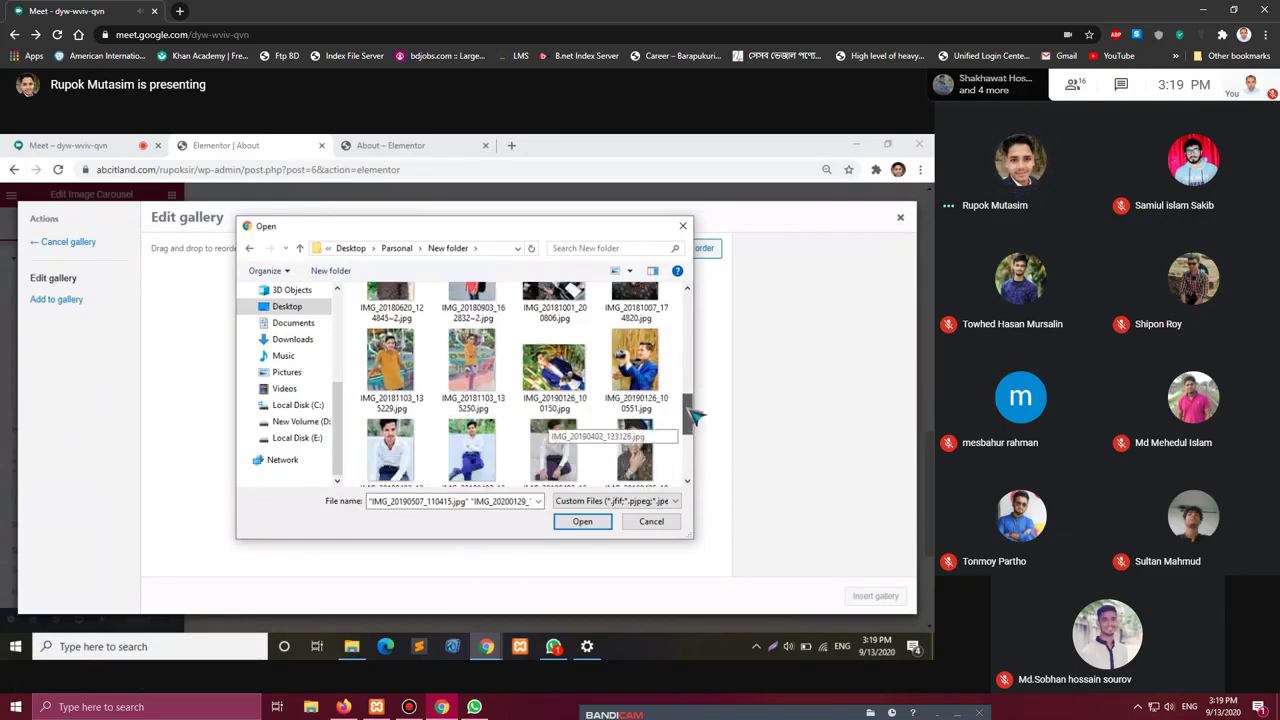
scroll(695, 418, "down", 2)
left_click(472, 405, "ctrl")
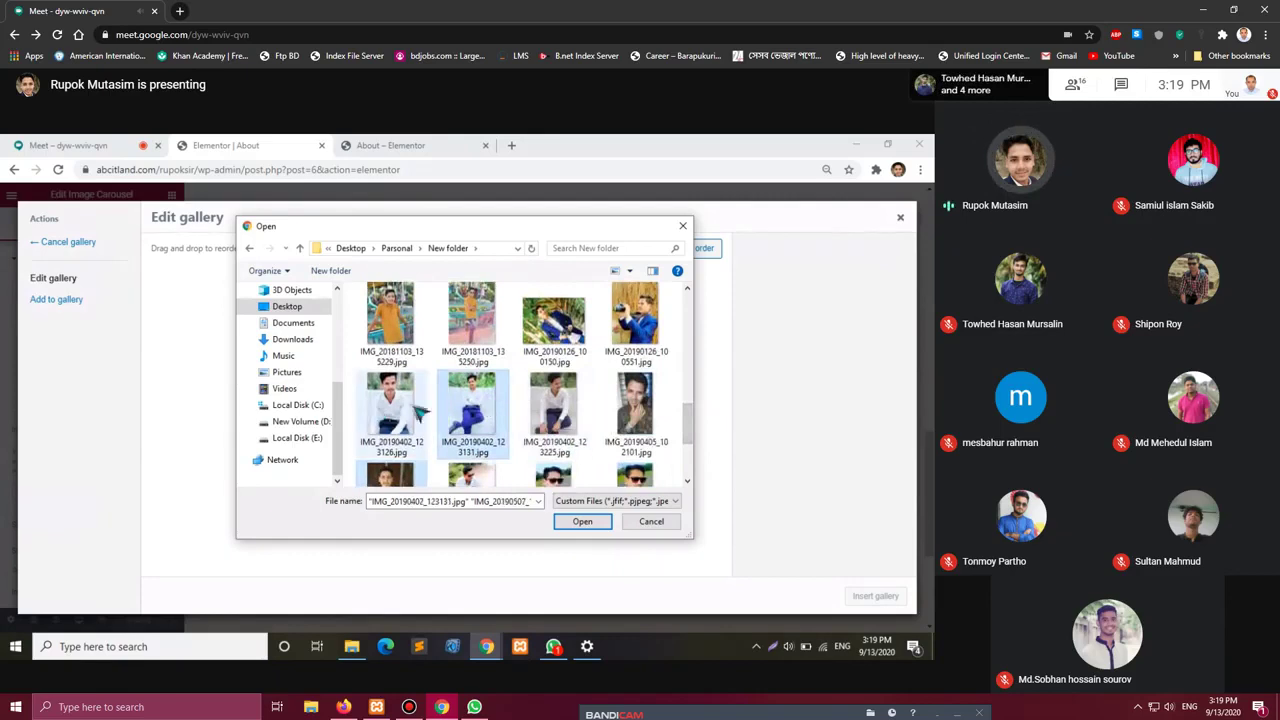
left_click(420, 410, "ctrl")
Add IMG_20190126_100551.jpg, IMG_20181103_135229.jpg, IMG_20181007_174820.jpg and IMG_20180620_124845.jpg to the selection and upload all the selected photos to the carousel gallery.
scroll(695, 425, "up", 1)
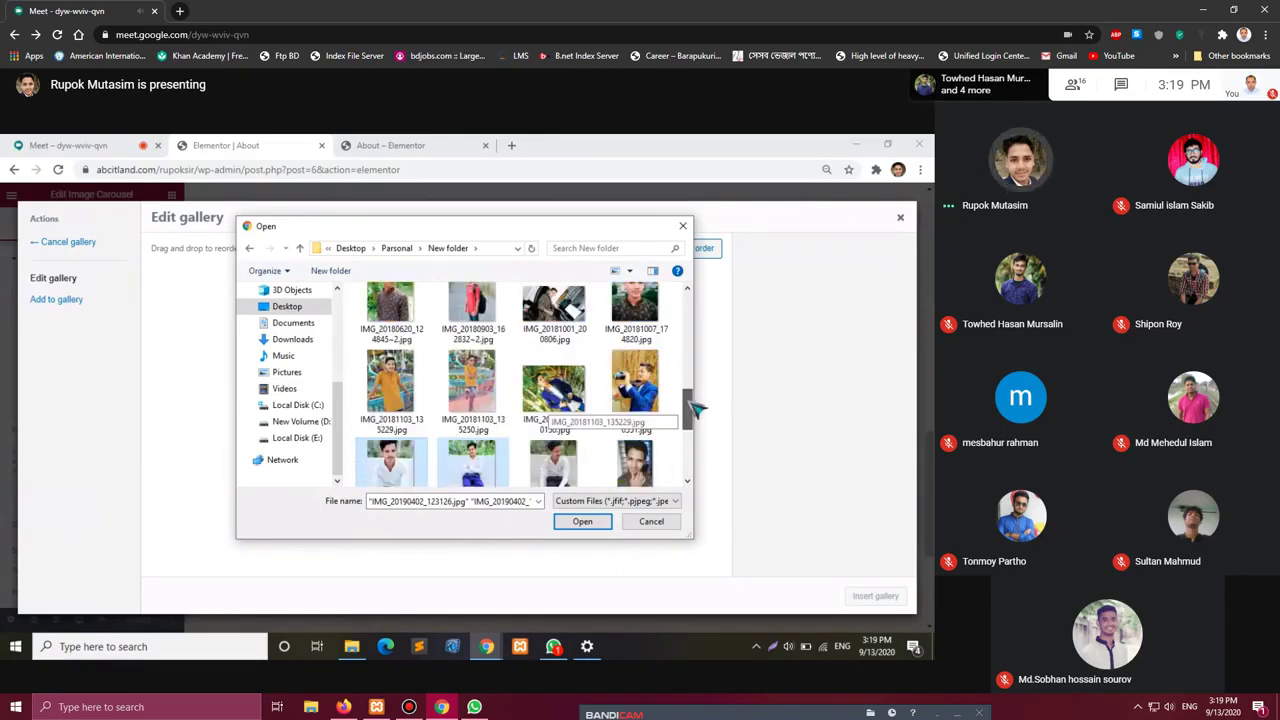
left_click(635, 382, "ctrl")
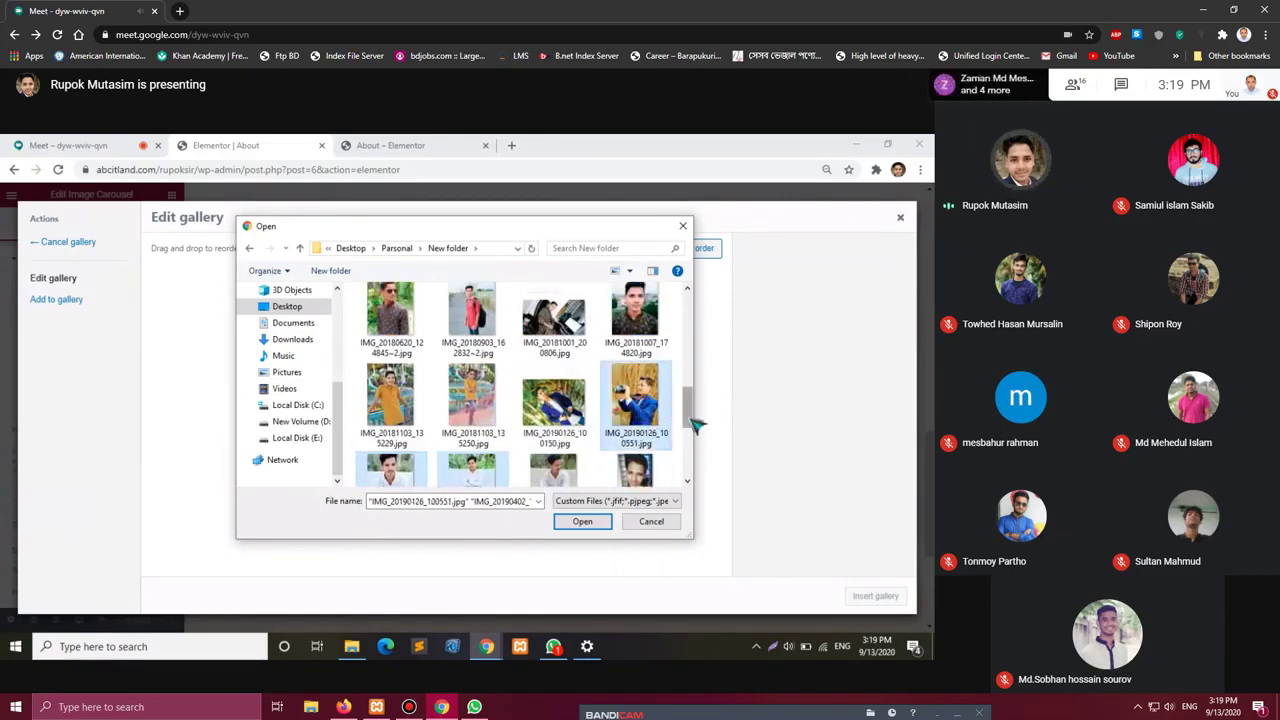
scroll(695, 420, "up", 1)
left_click(405, 425, "ctrl")
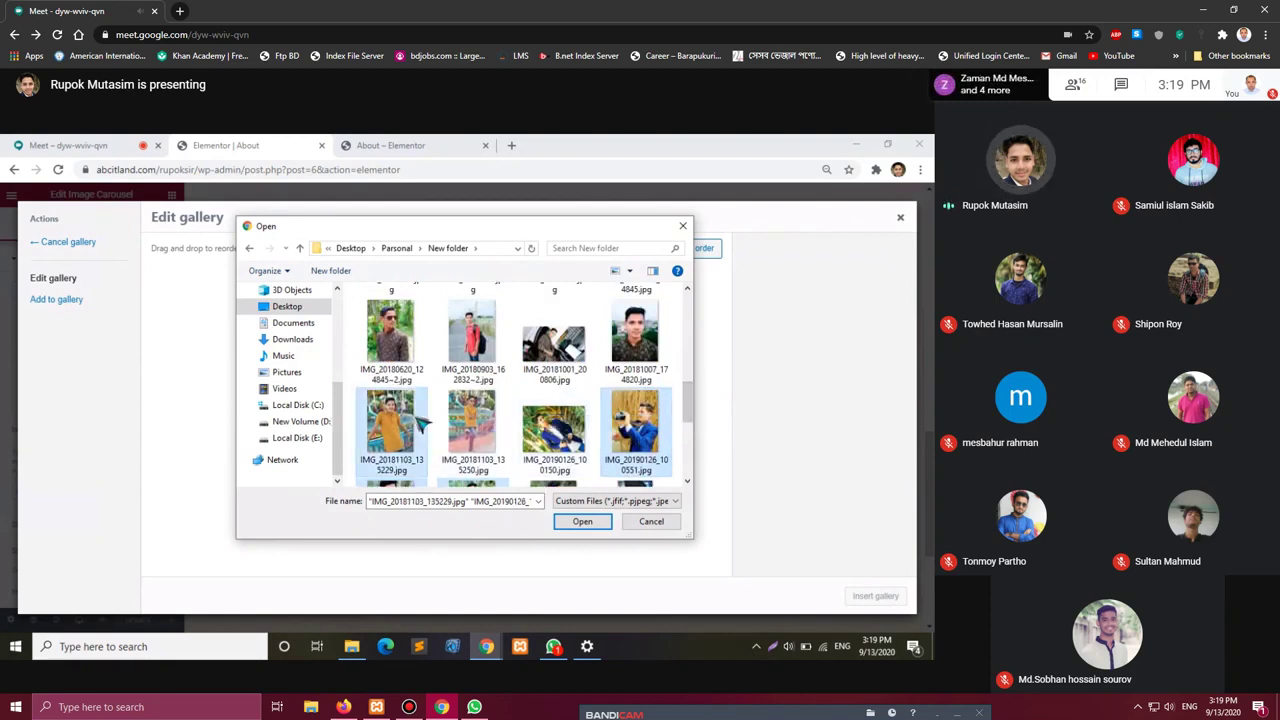
scroll(690, 395, "up", 1)
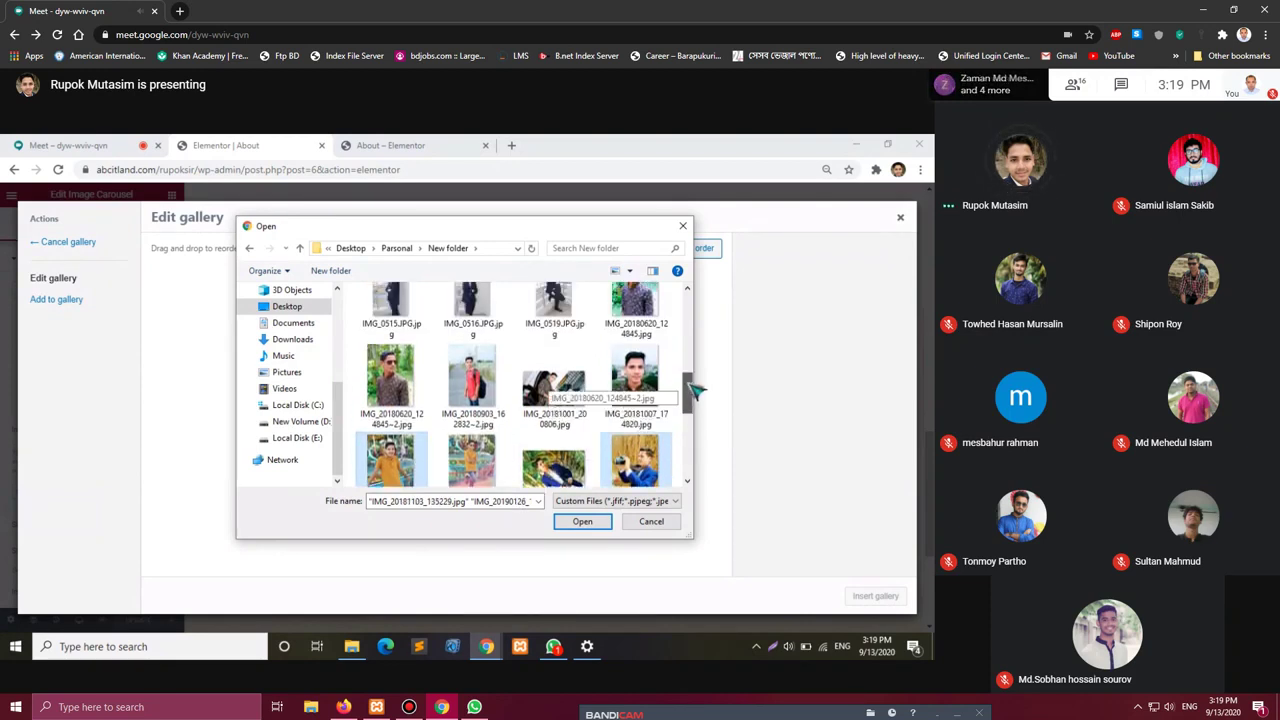
scroll(690, 395, "up", 1)
left_click(636, 395, "ctrl")
mouse_move(698, 402)
left_mouse_down()
mouse_move(691, 337)
mouse_move(710, 465)
mouse_move(710, 398)
left_mouse_up()
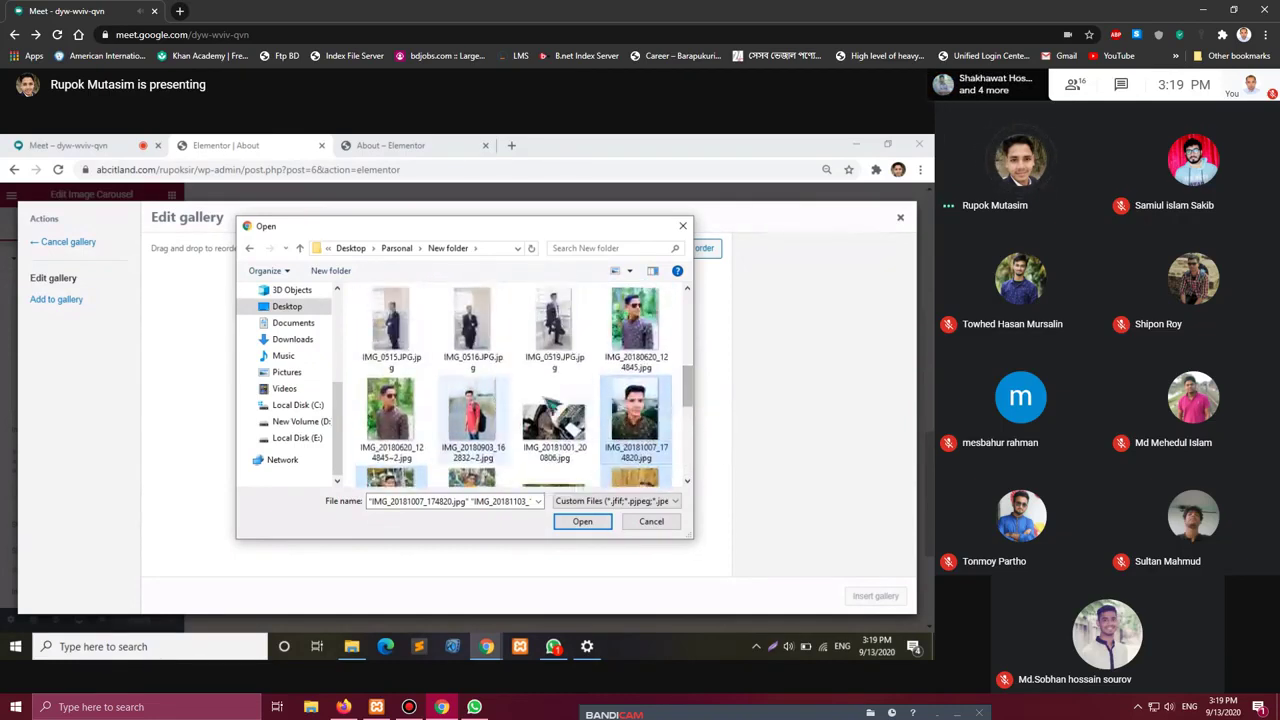
left_click(636, 325, "ctrl")
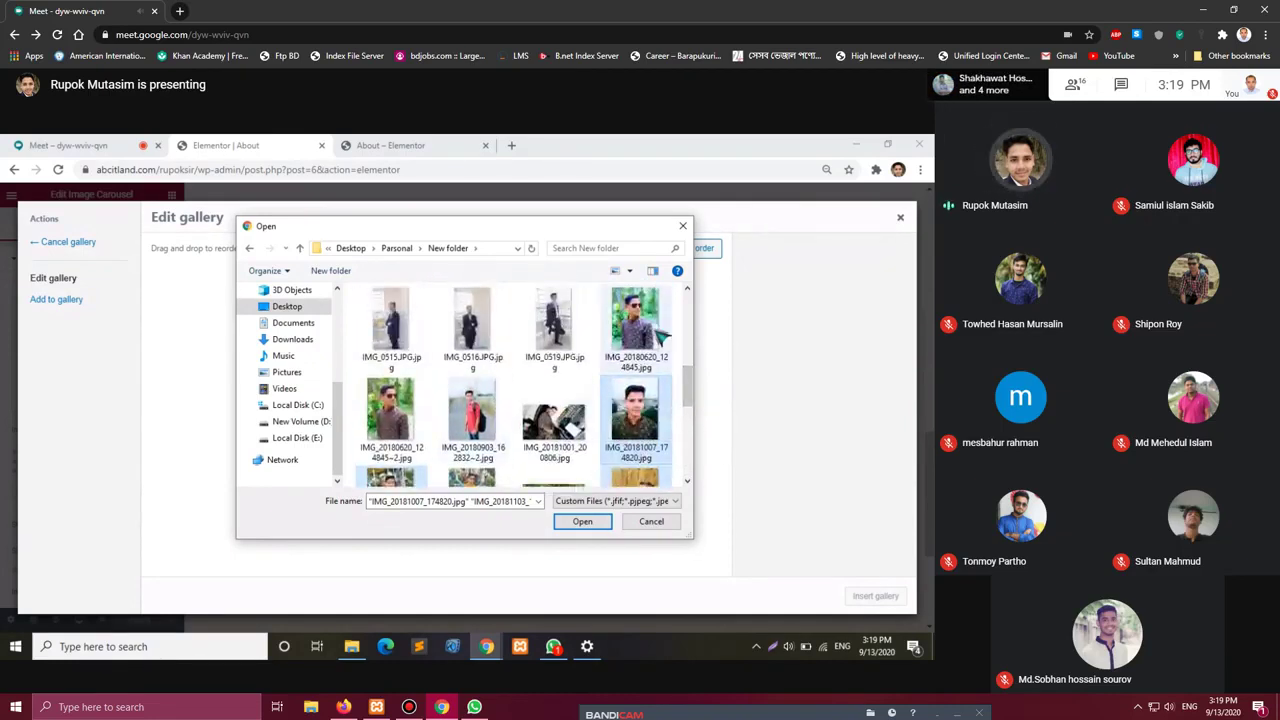
left_click(595, 524)
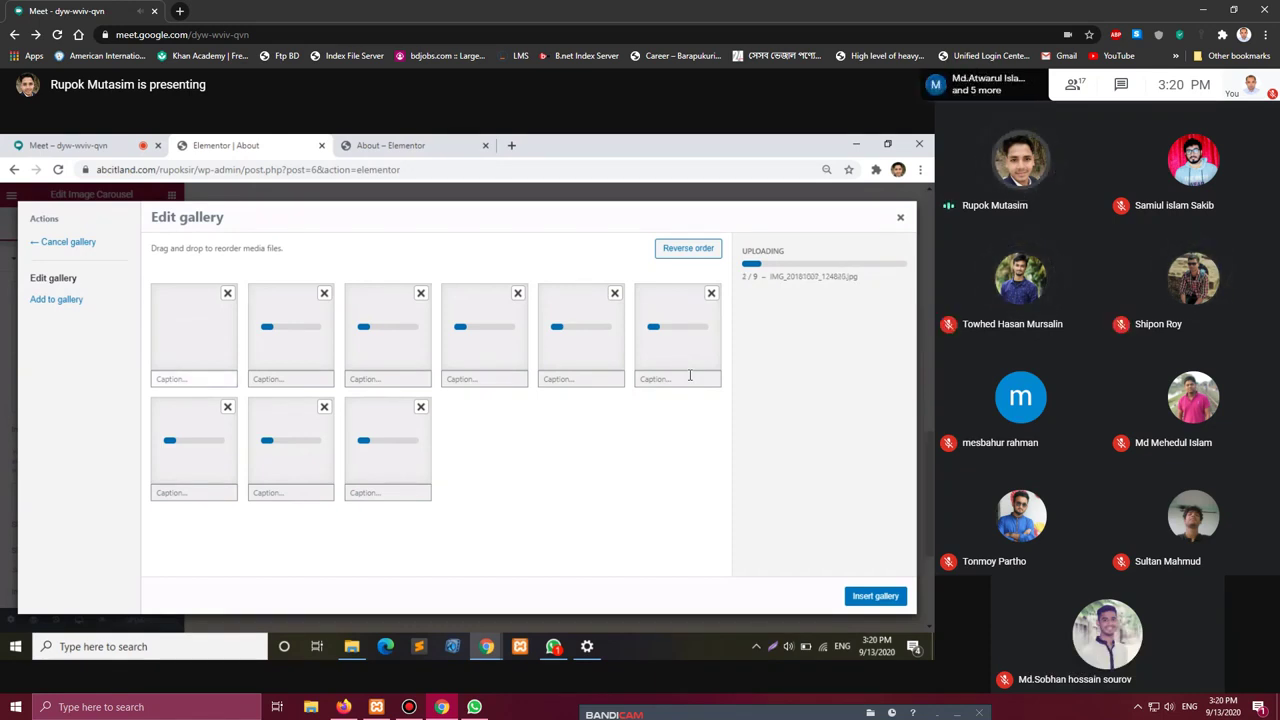
Look through the participant list of the Google Meet call and return to the Elementor gallery upload.
left_click(133, 150)
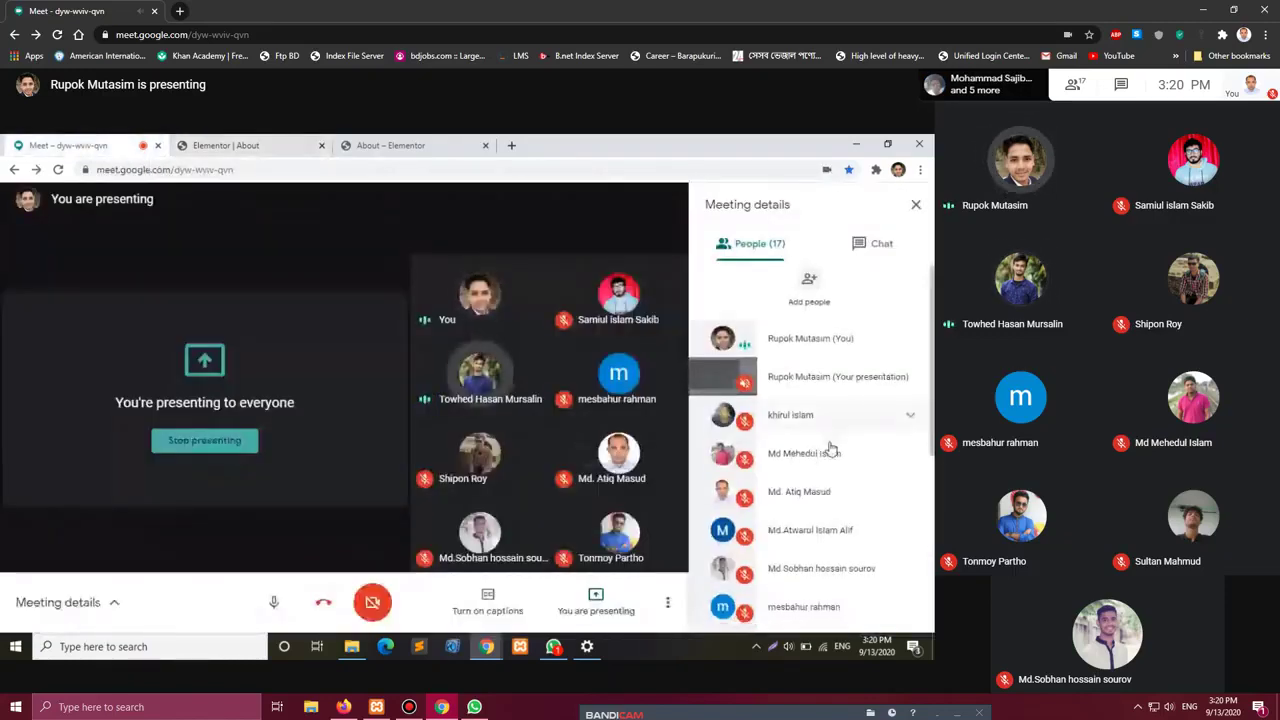
scroll(828, 445, "down", 5)
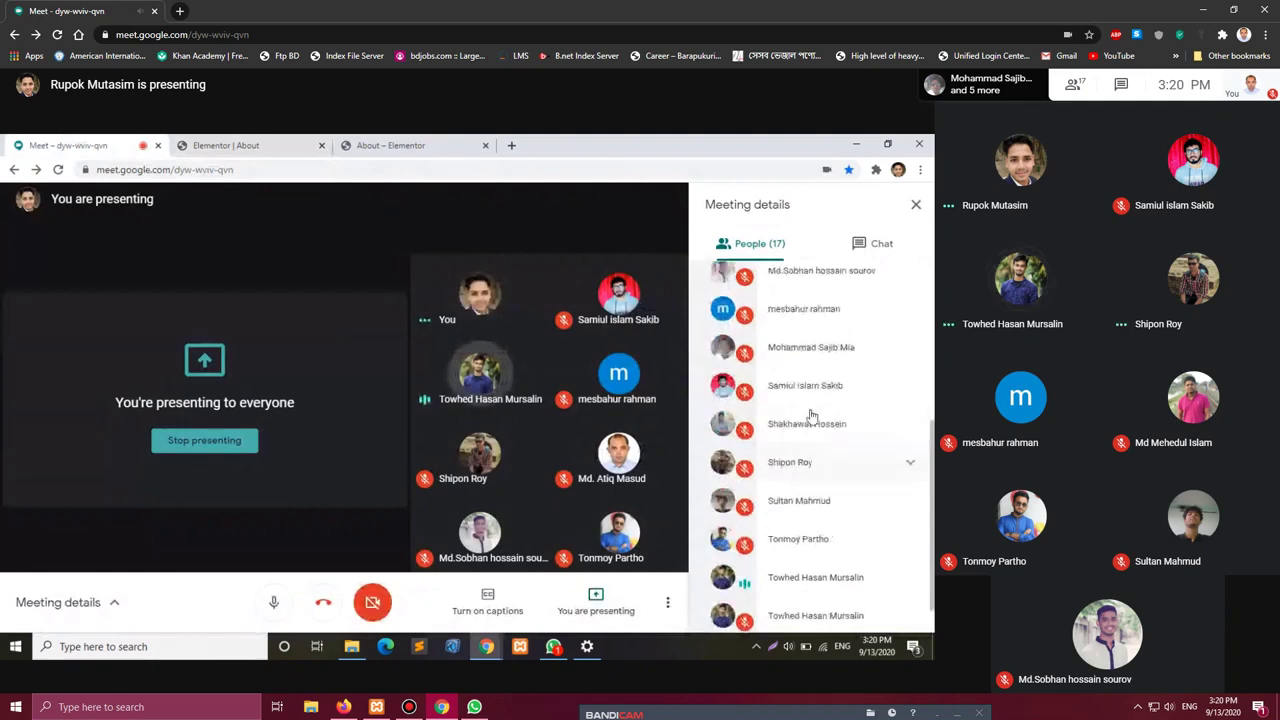
scroll(811, 417, "up", 5)
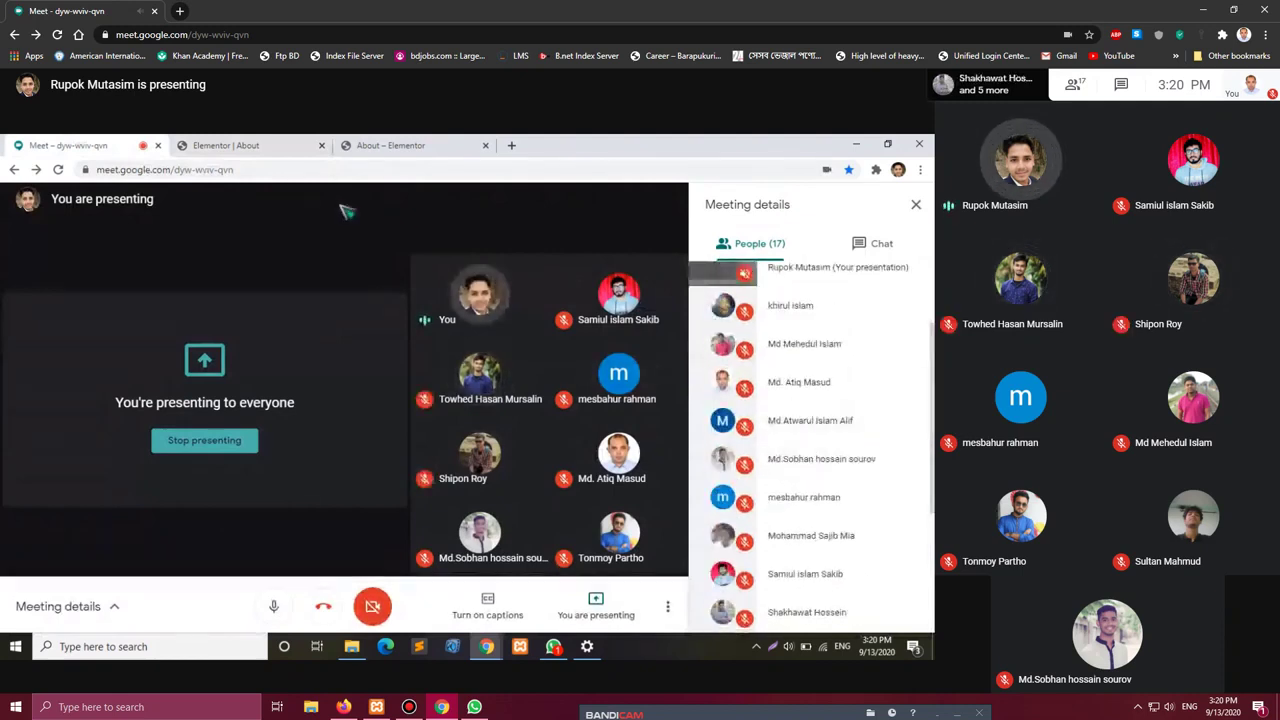
left_click(226, 145)
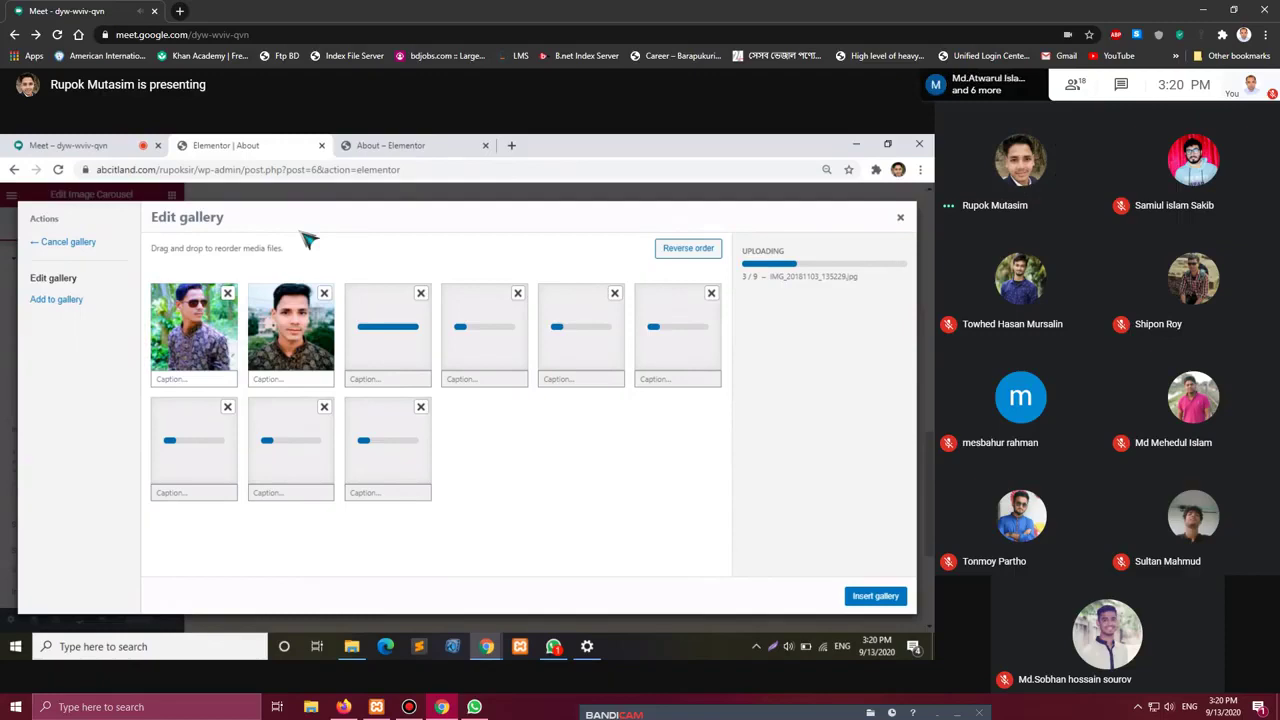
Check the Google Meet call and the published About page, and return to the gallery upload in Elementor.
left_click(62, 145)
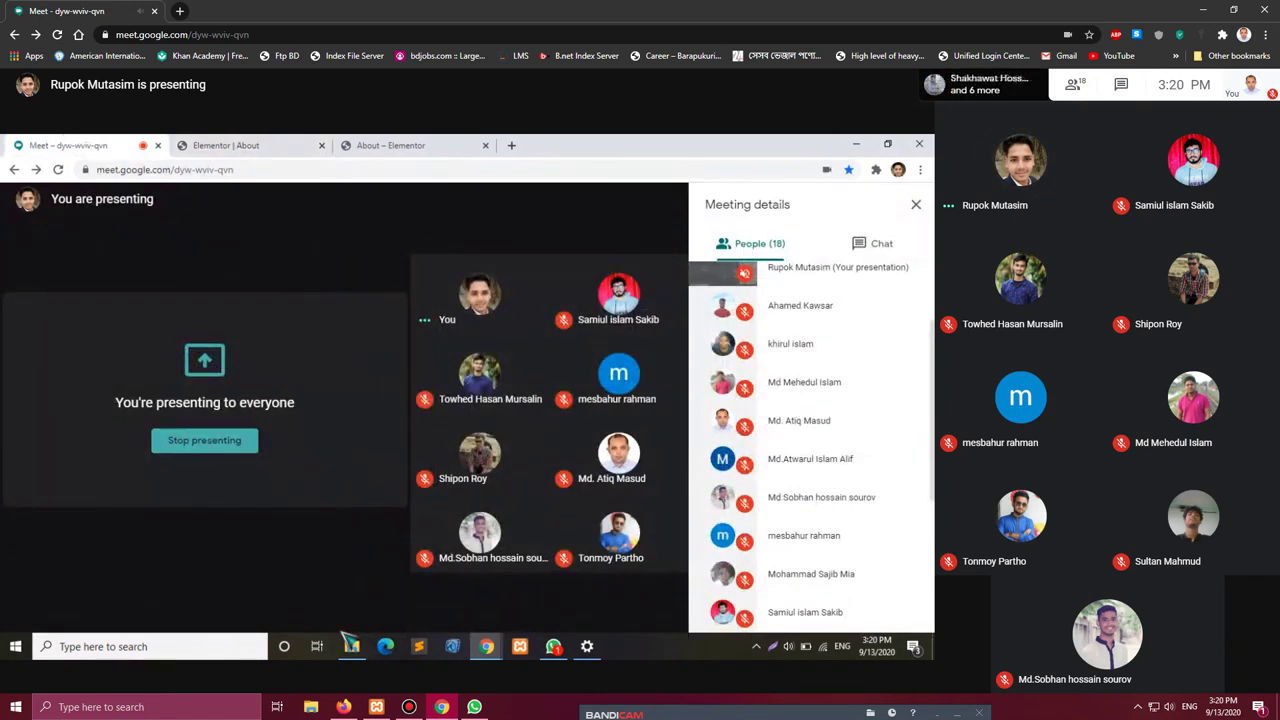
mouse_move(328, 598)
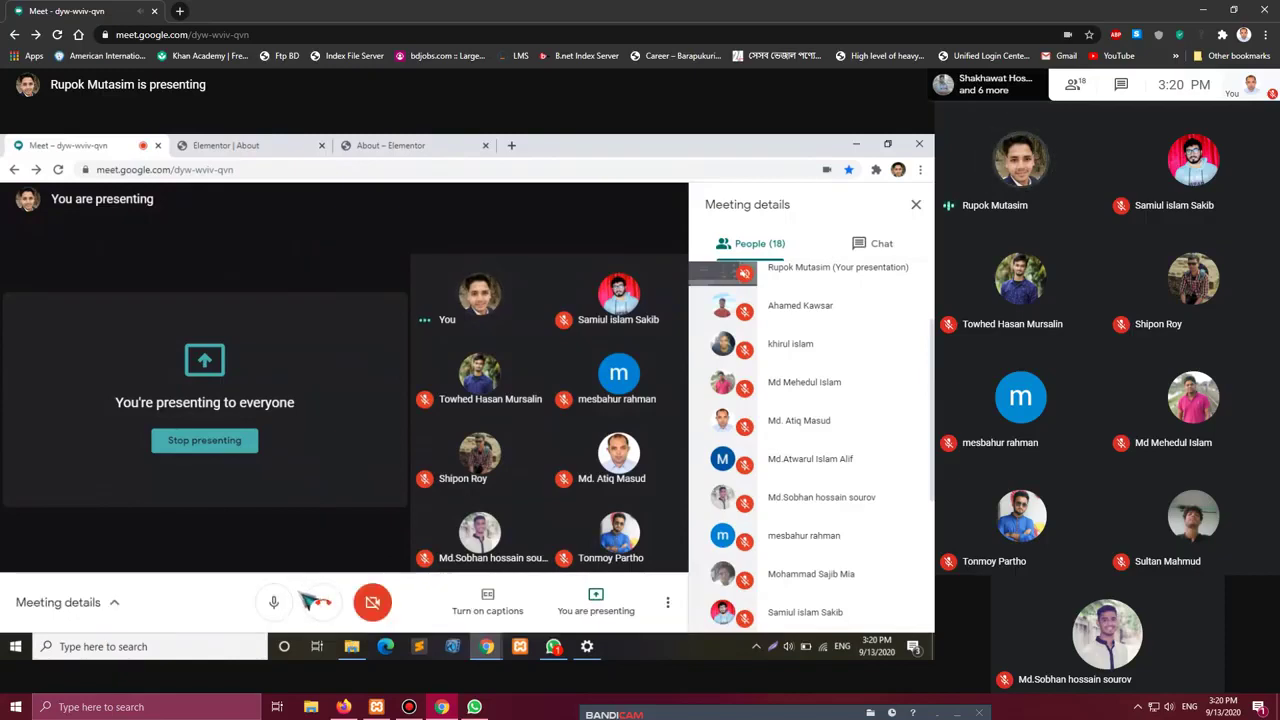
left_click(448, 148)
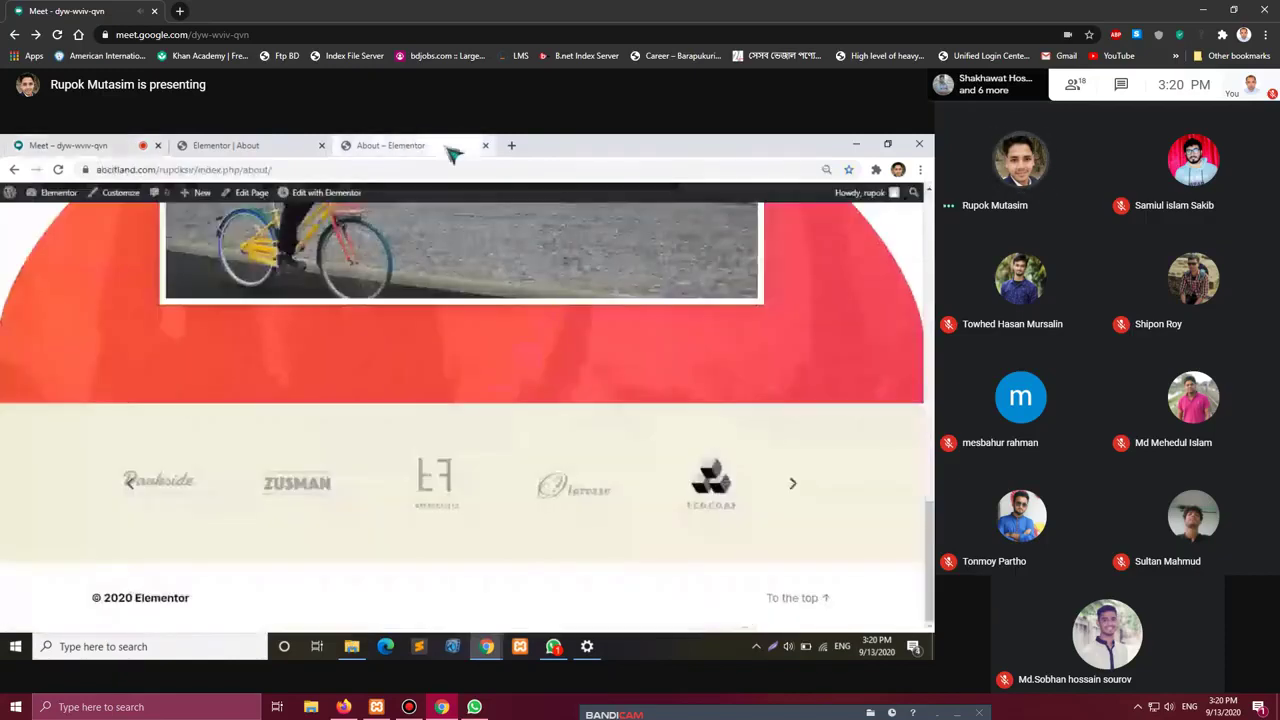
scroll(449, 309, "up", 5)
key("ctrl+shift+Tab")
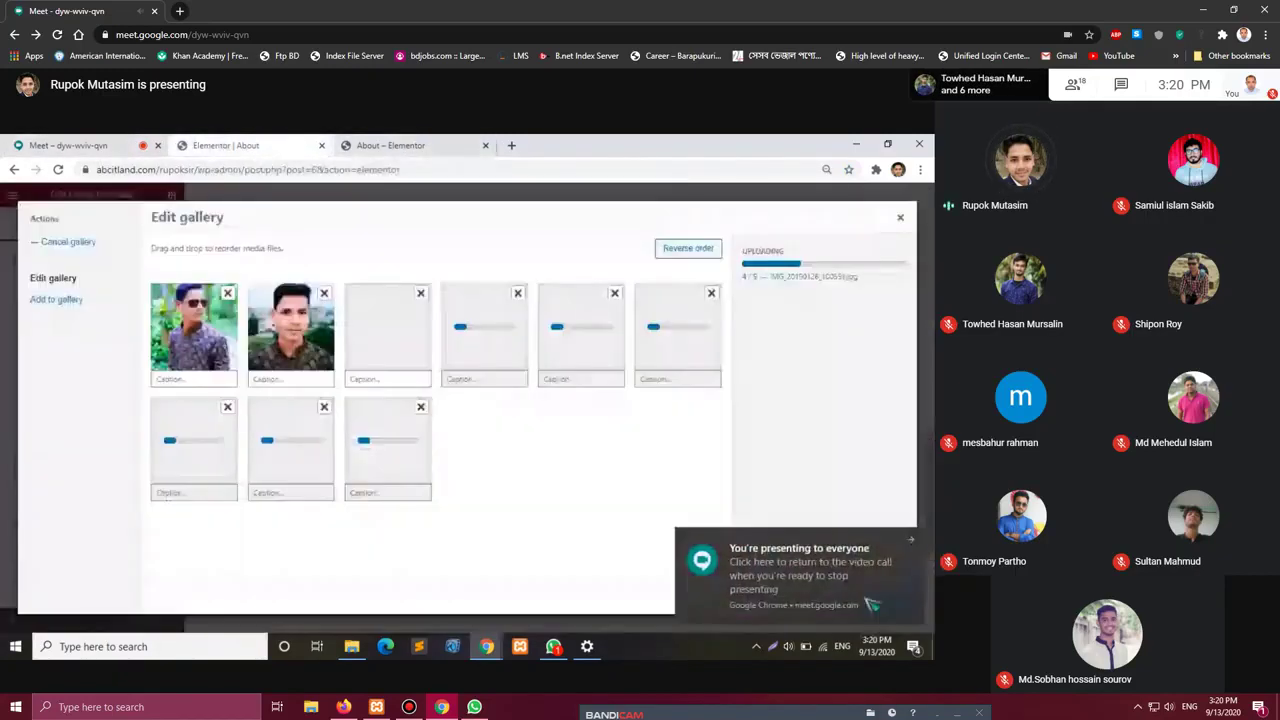